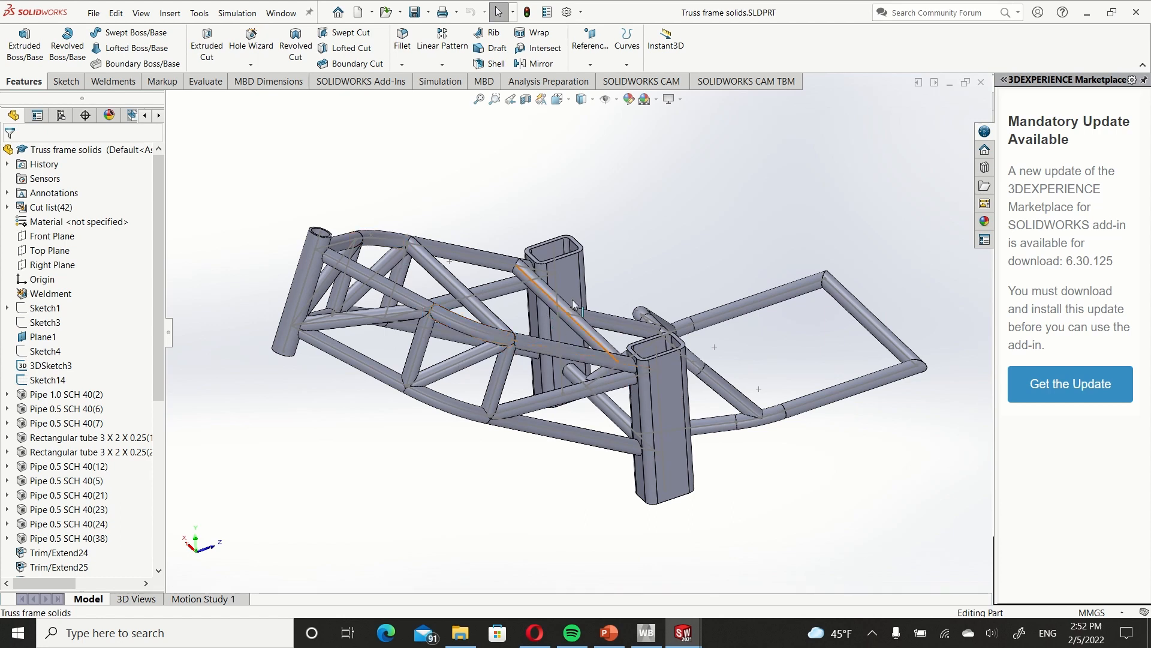
middle_click_drag(525, 363, 558, 356, "ctrl")
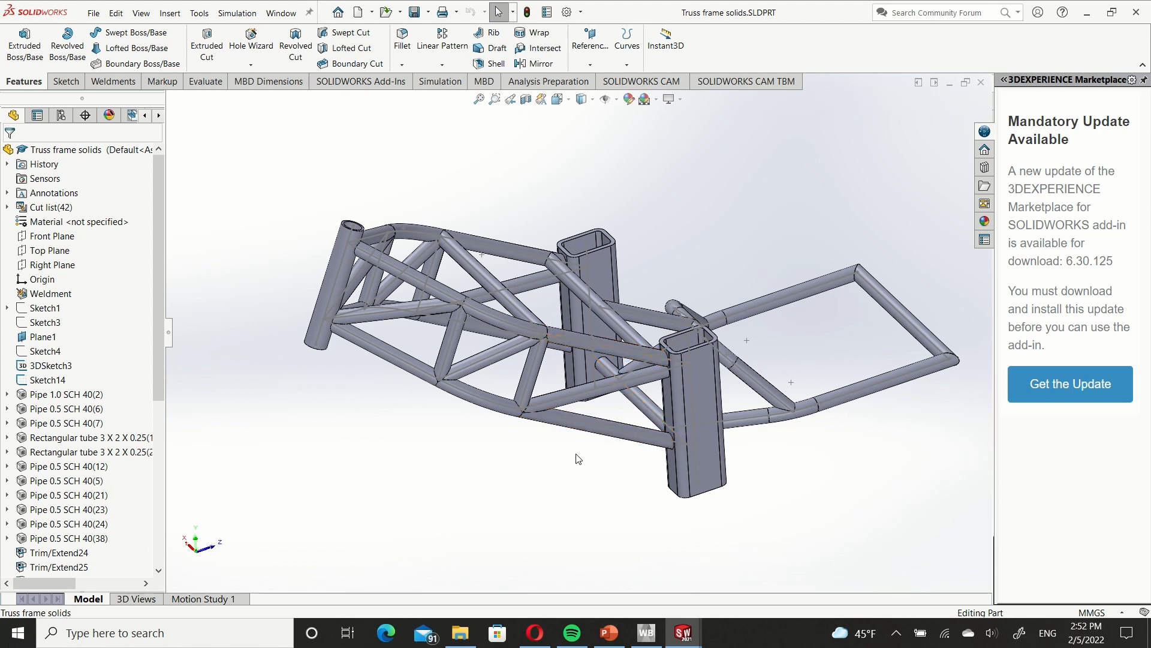
mouse_move(576, 454)
middle_mouse_down("ctrl")
mouse_move(570, 438)
mouse_move(562, 445)
middle_mouse_up("ctrl")
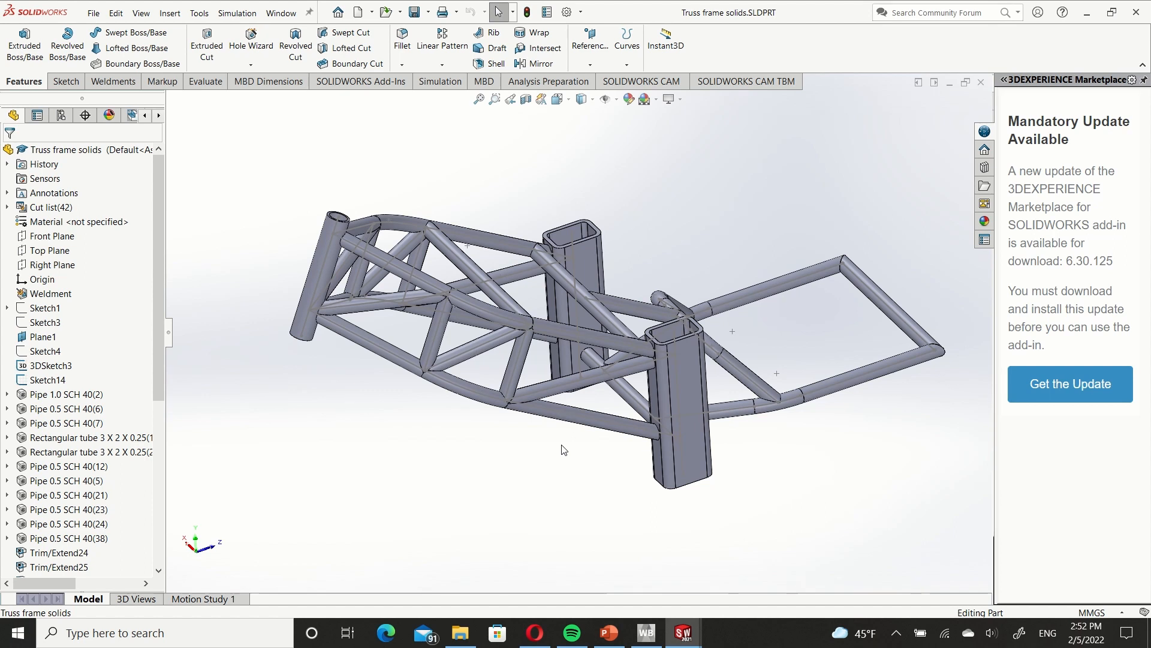
middle_click_drag(569, 468, 643, 384)
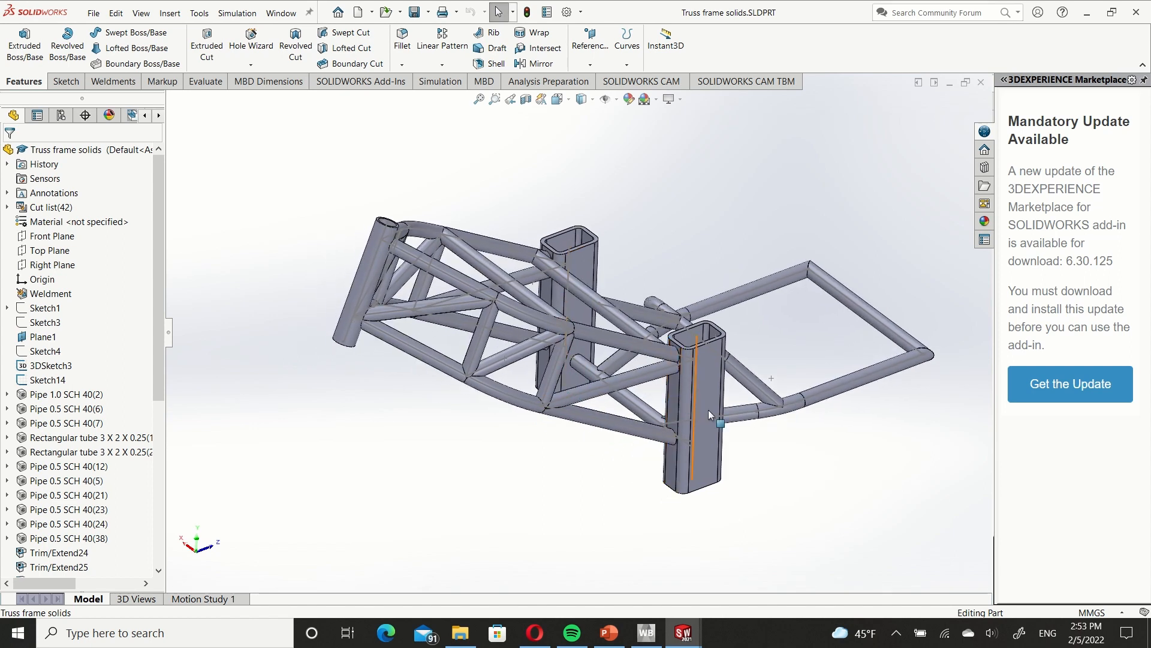
middle_click_drag(836, 412, 539, 405)
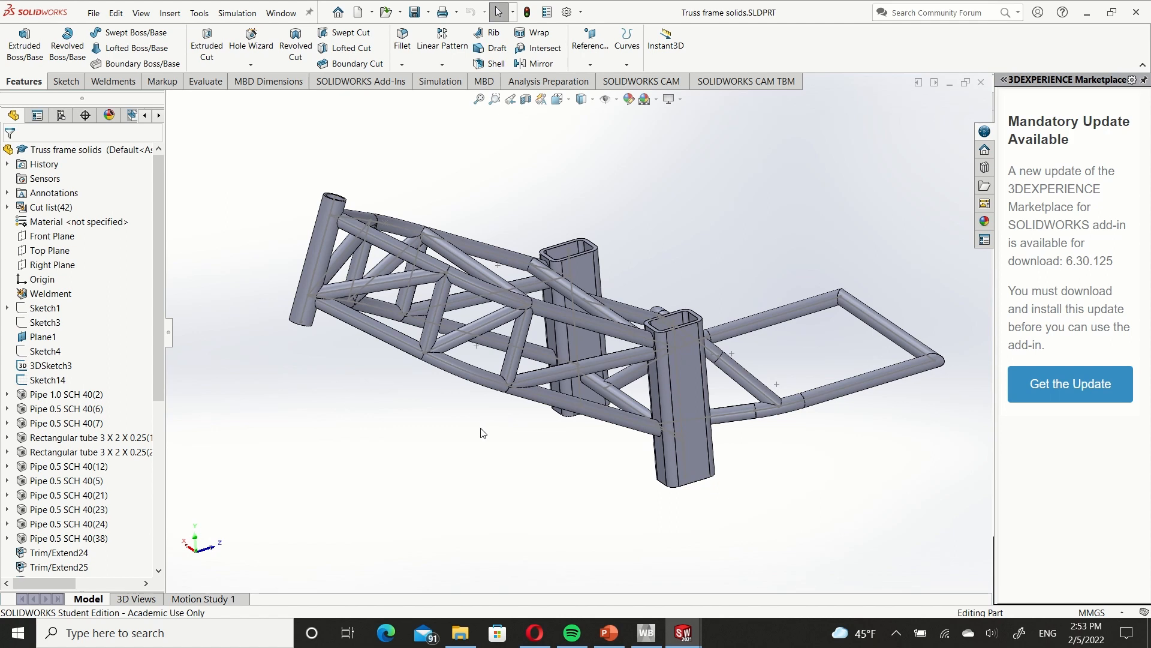
middle_click_drag(660, 307, 225, 358)
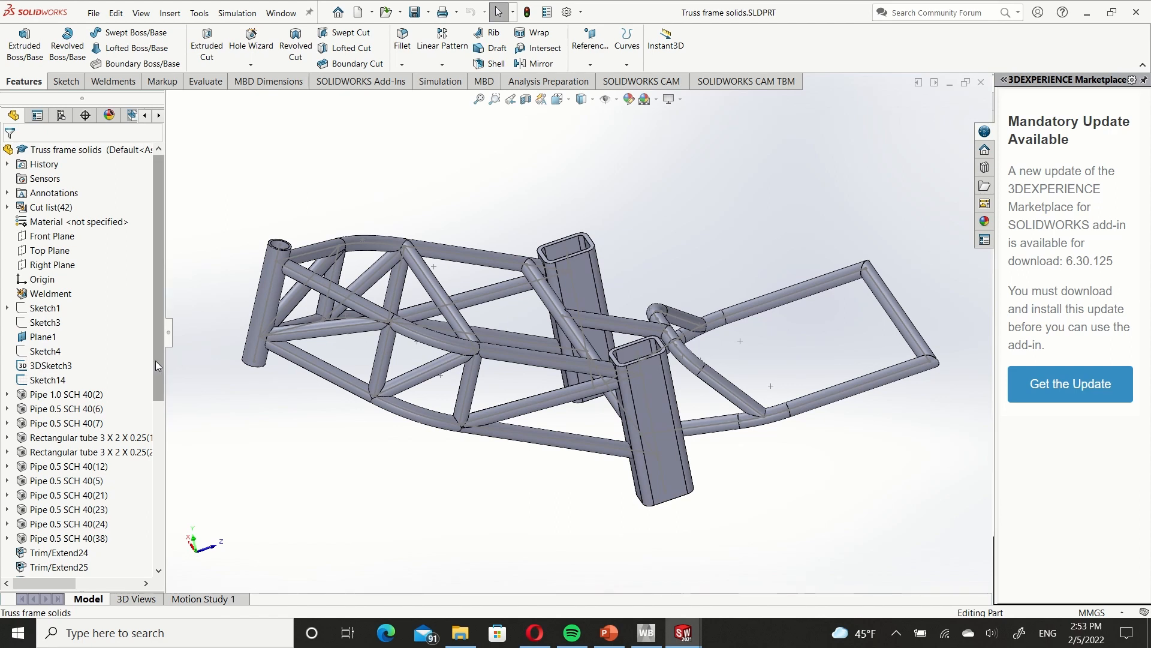
Roll the model back to just after Sketch14, before the first structural member Pipe 1.0 SCH 40(2).
left_click_drag(156, 361, 153, 524)
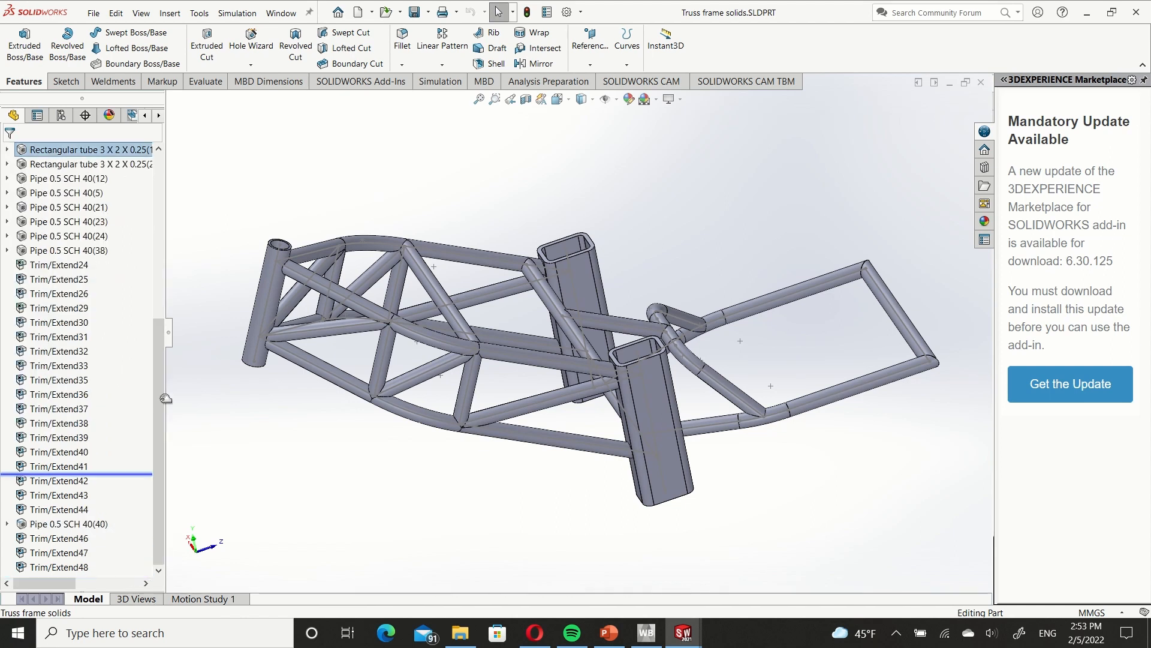
mouse_move(166, 398)
left_mouse_down()
mouse_move(153, 138)
mouse_move(85, 392)
left_mouse_up()
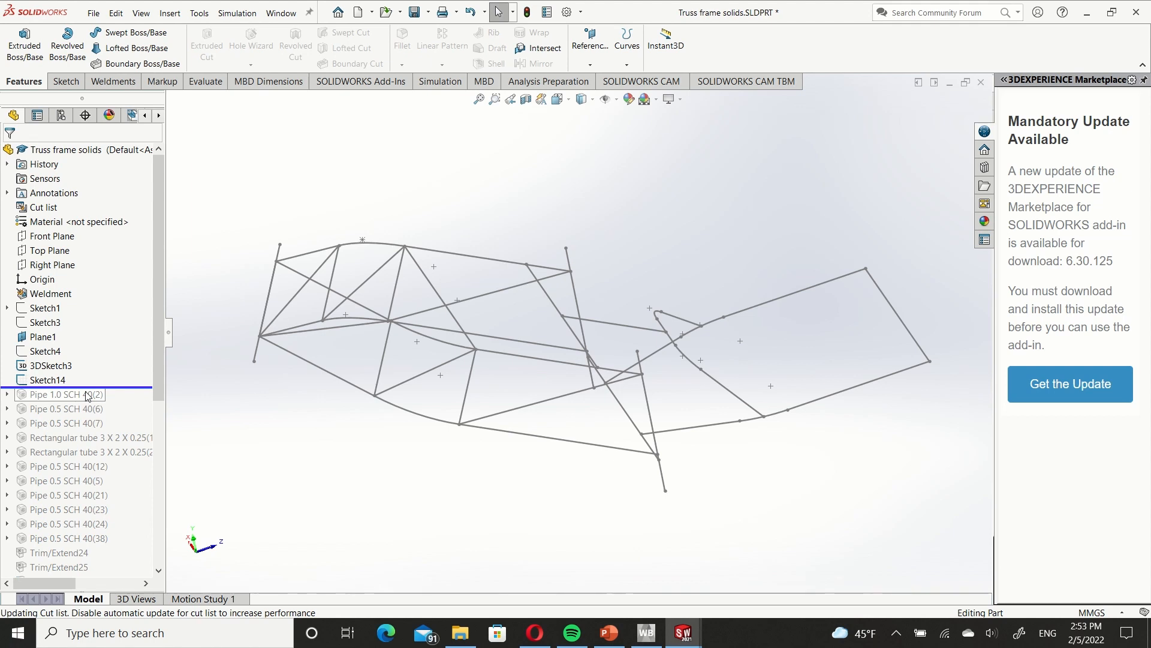
middle_click_drag(449, 447, 493, 442, "ctrl")
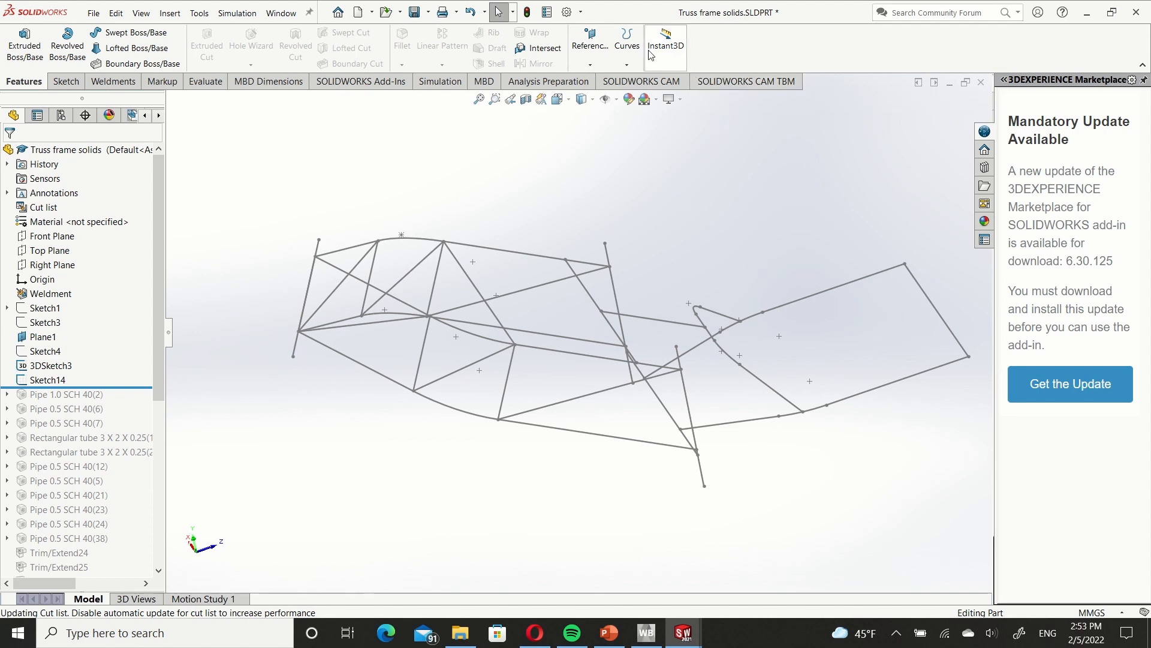
Create a 3D sketch by converting the frame's upper rail on the far side, made of two straight lines and the arc between them.
left_click(627, 45)
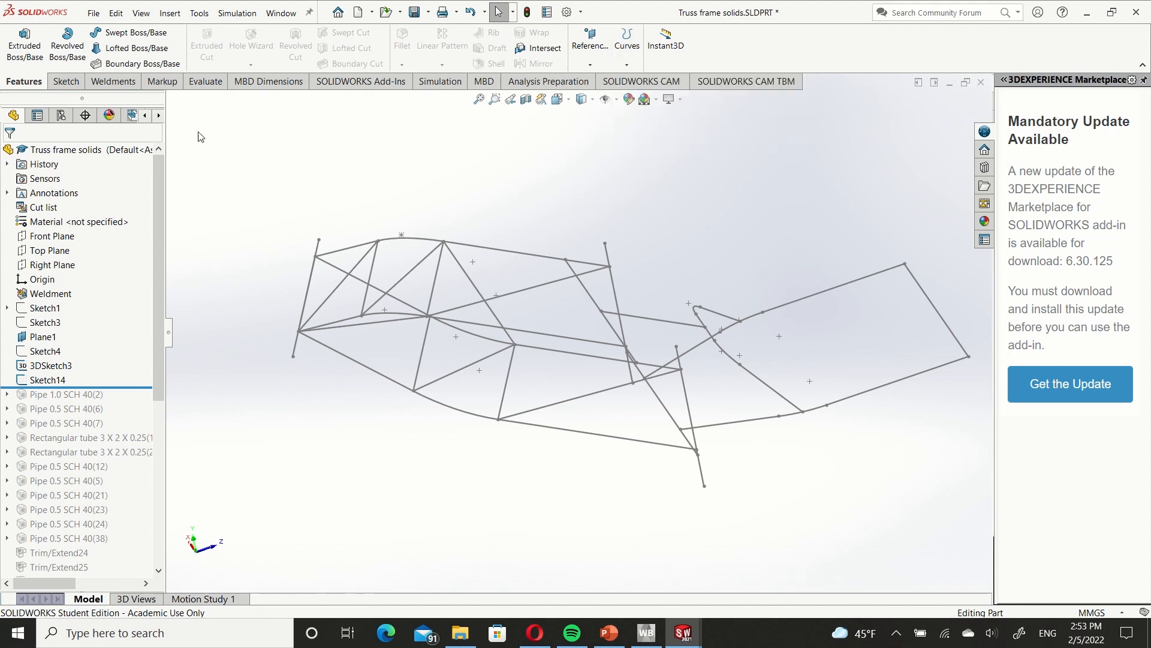
left_click(74, 87)
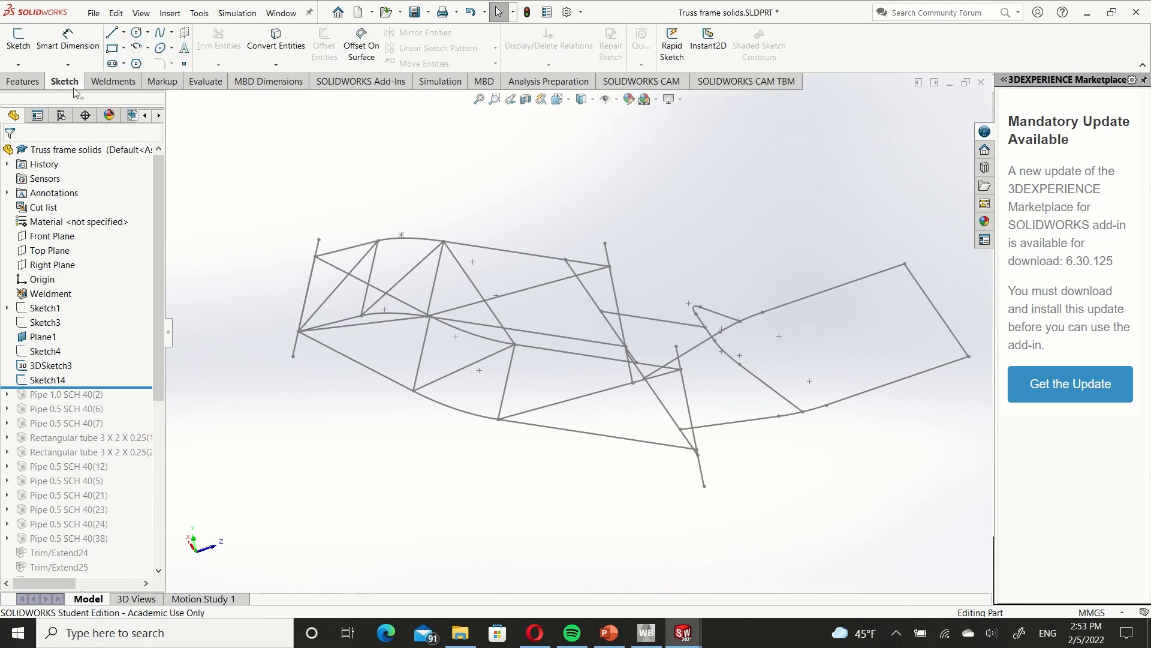
scroll(617, 262, "down", 5)
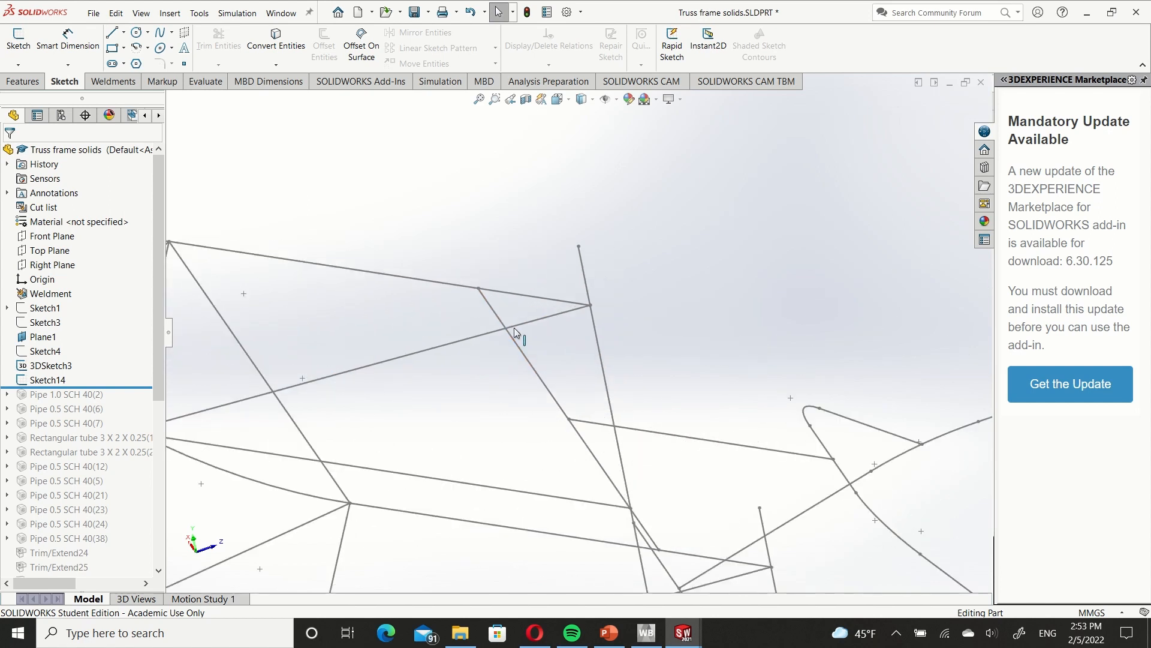
scroll(516, 330, "up", 5)
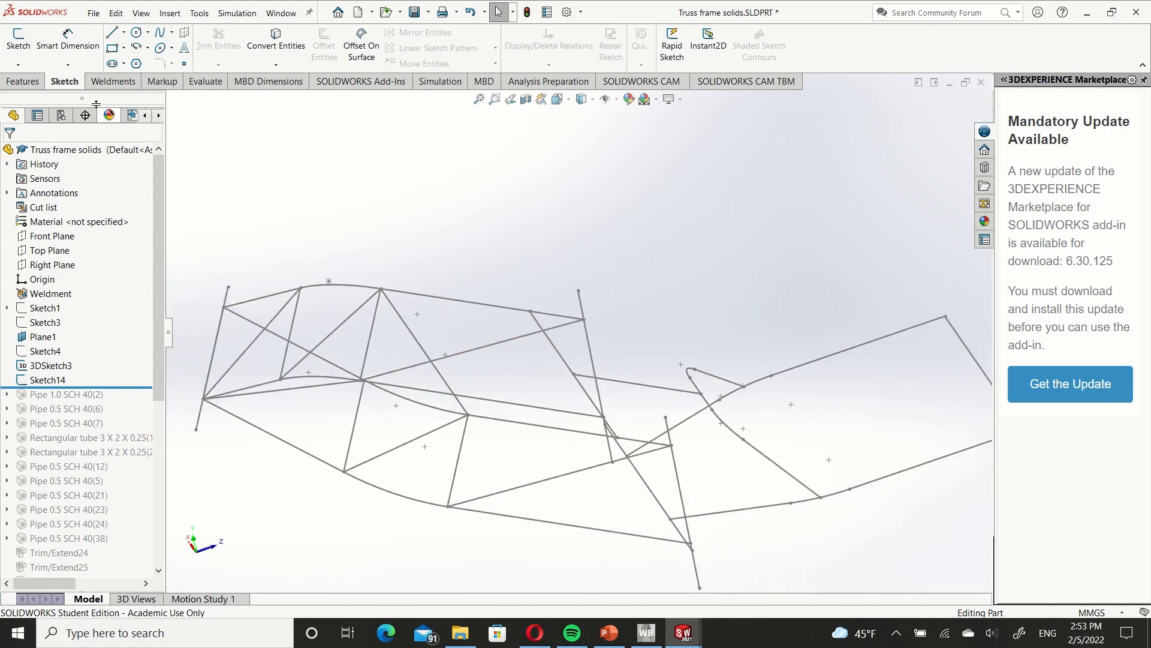
left_click(18, 64)
left_click(37, 94)
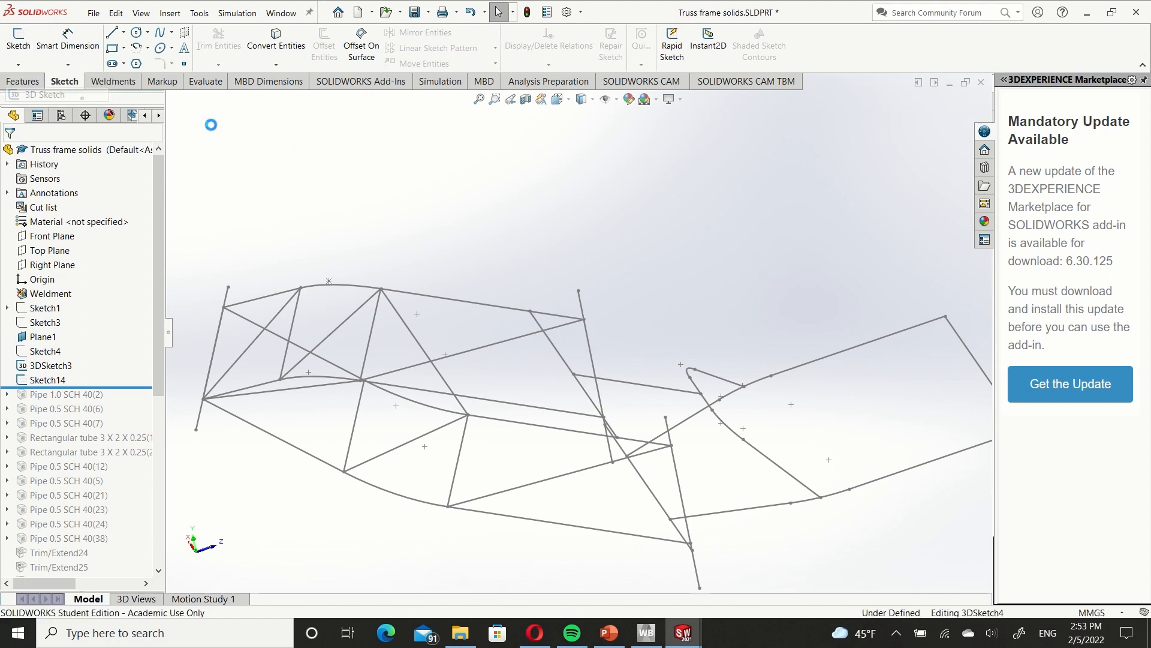
left_click(476, 305)
left_click(368, 288, "ctrl")
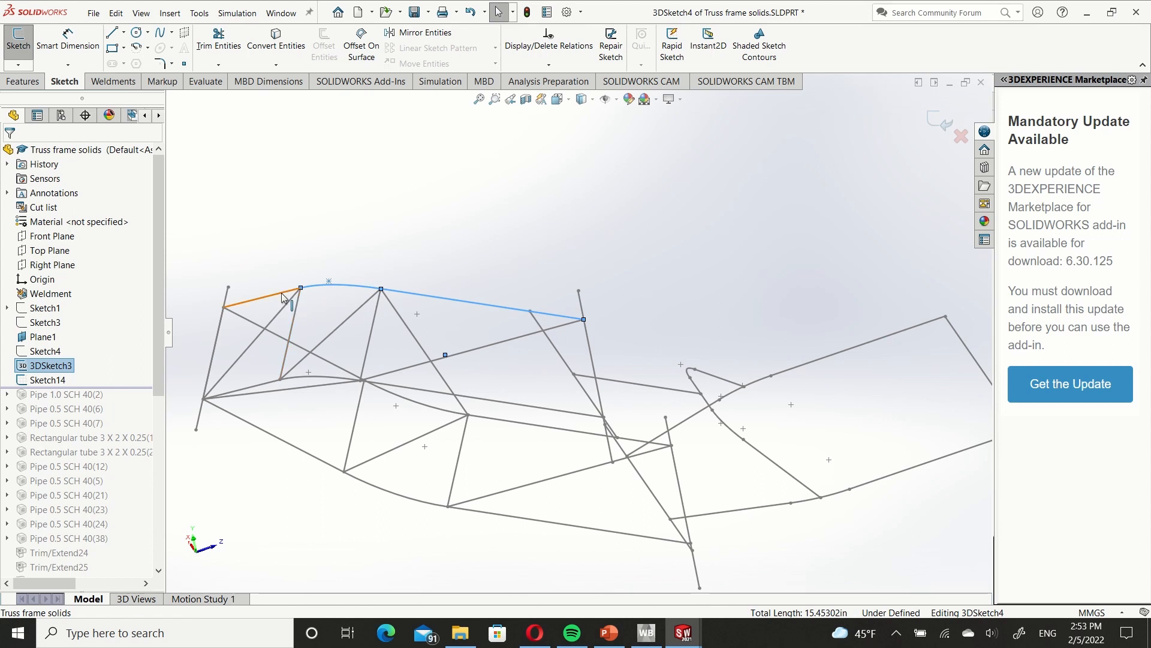
left_click(282, 296, "ctrl")
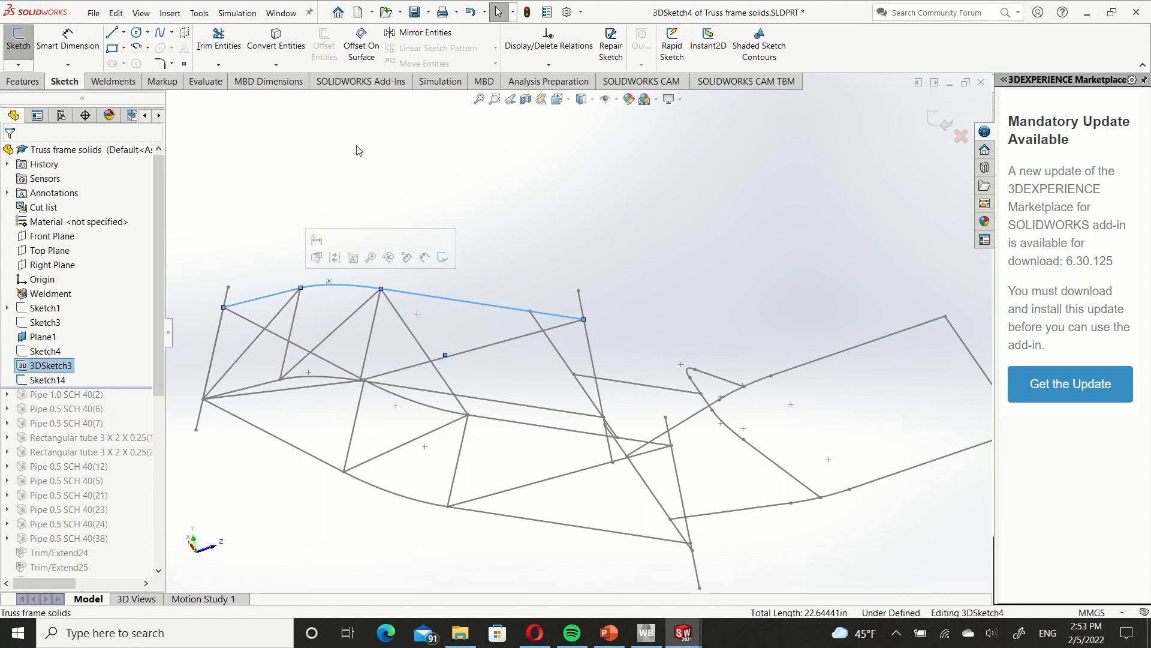
left_click(294, 44)
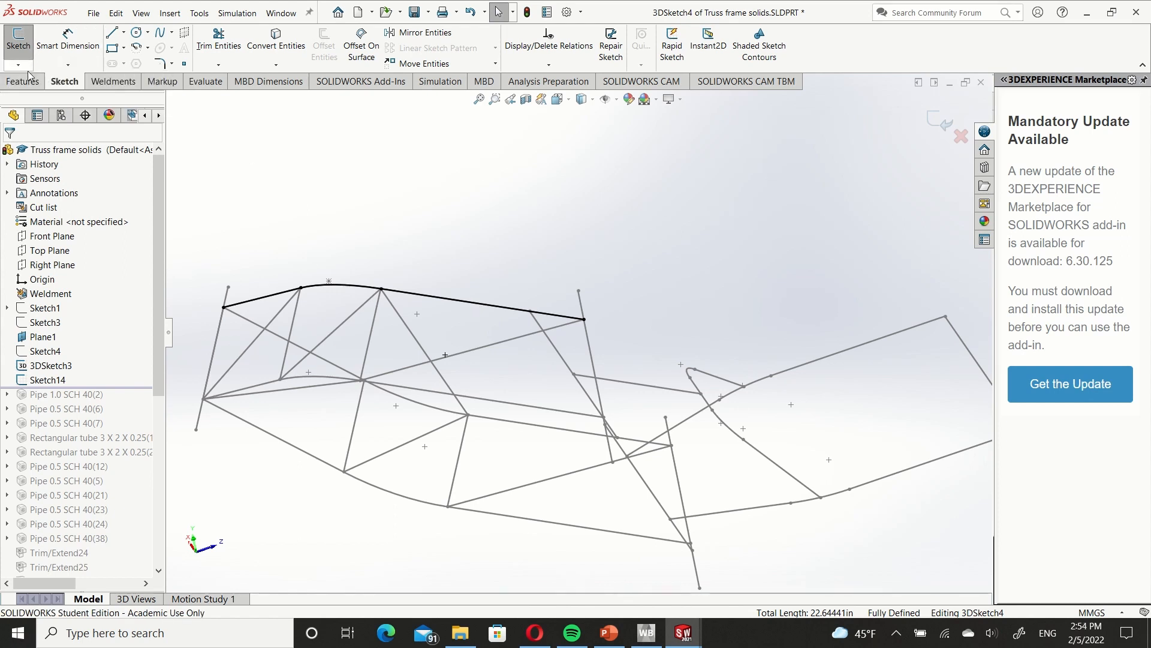
left_click(18, 41)
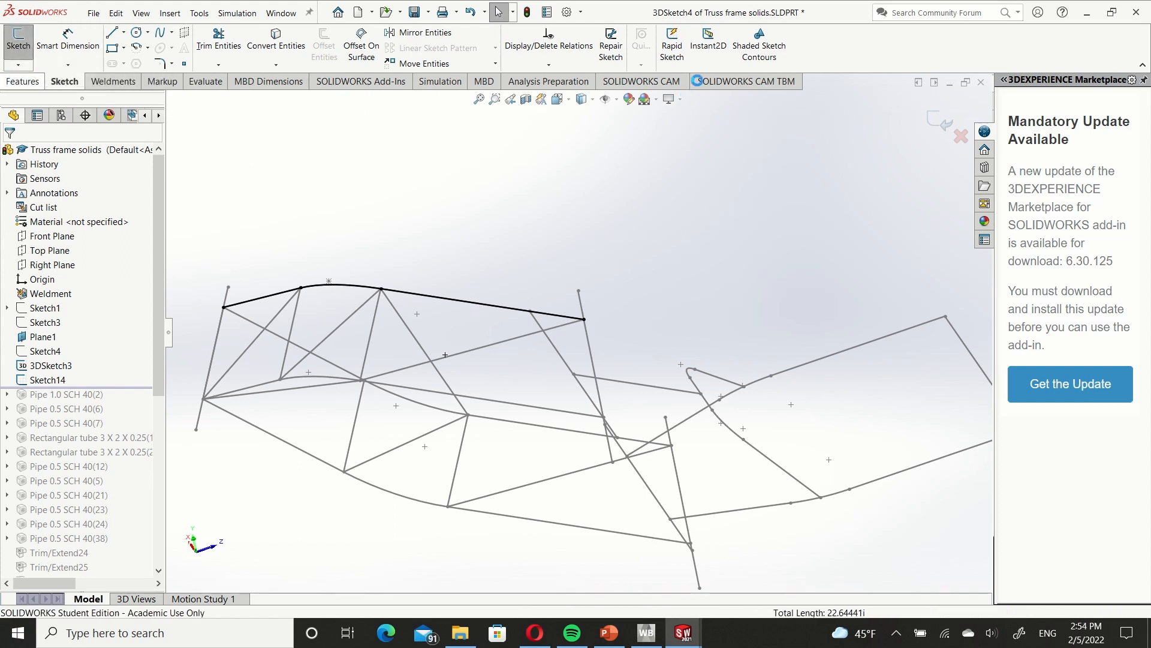
Join the converted upper rail segments of 3DSketch4 into one composite curve.
left_click(24, 81)
left_click(626, 45)
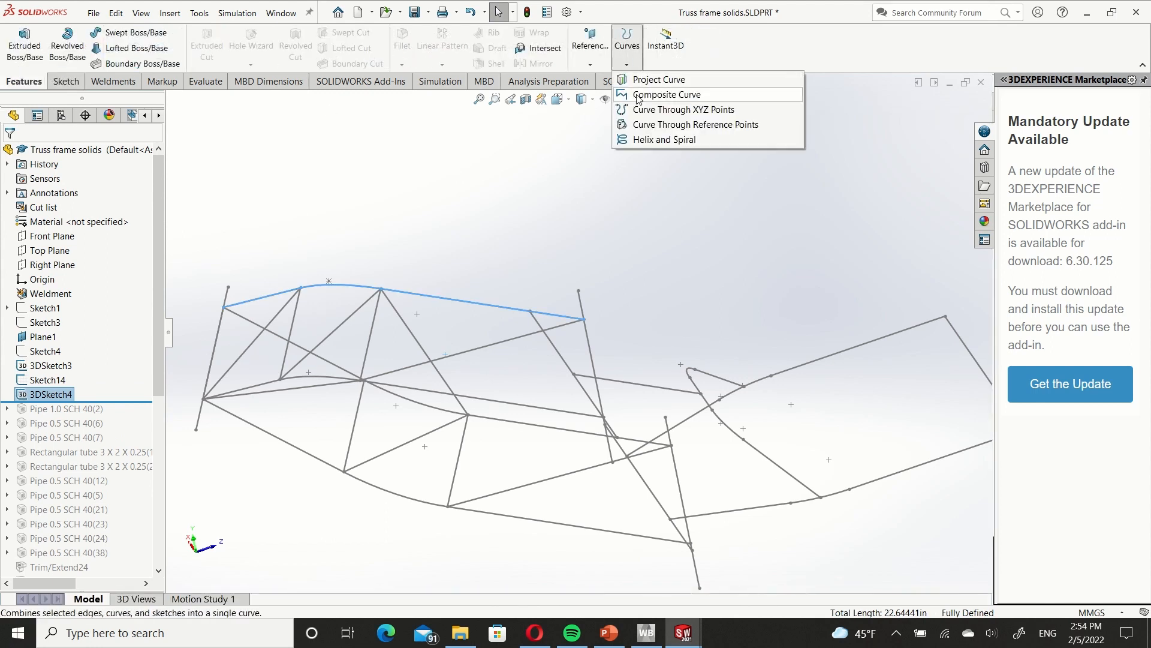
left_click(638, 96)
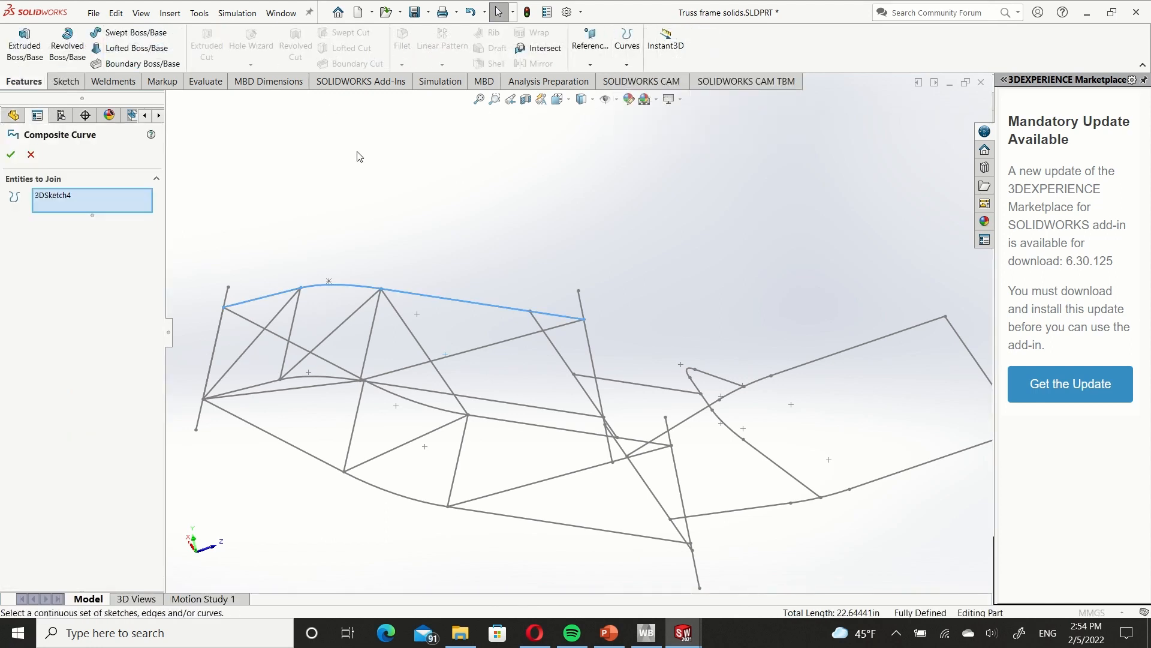
left_click(11, 154)
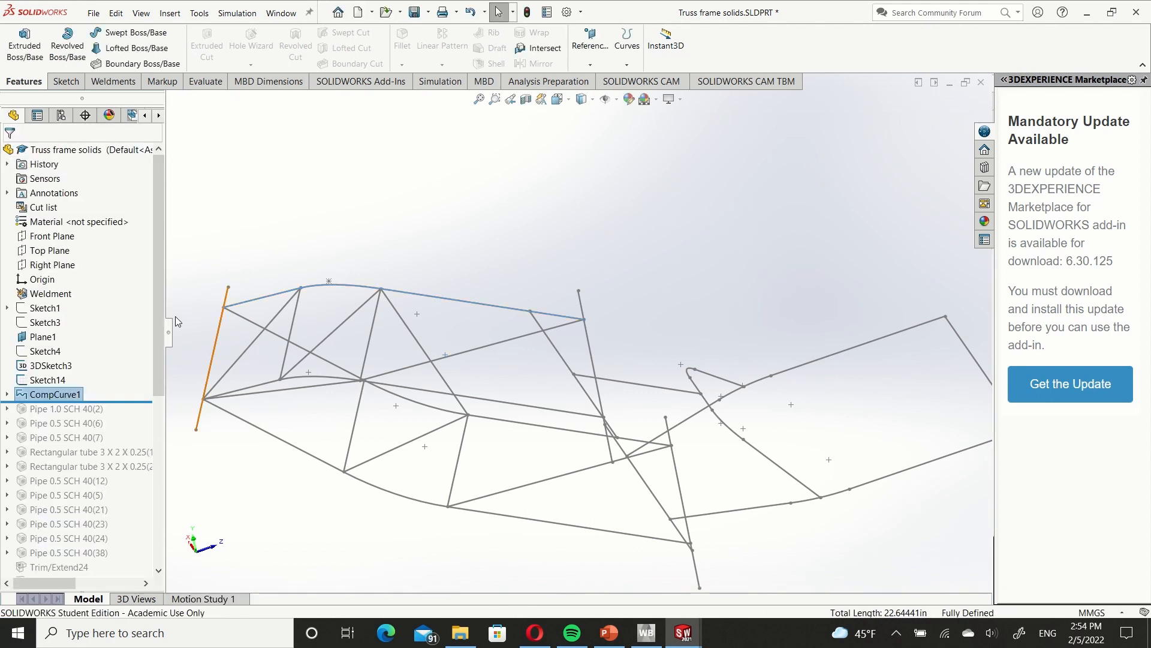
Hide 3DSketch3 to examine the composite curve by itself, and show the sketch again.
right_click(48, 366)
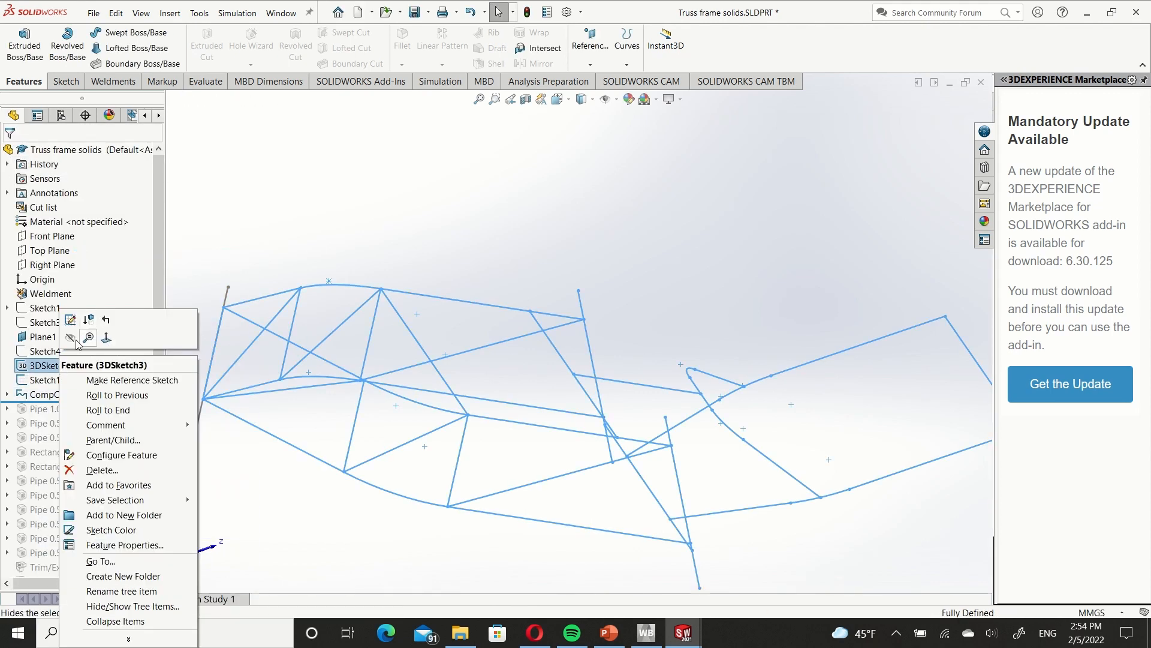
left_click(73, 338)
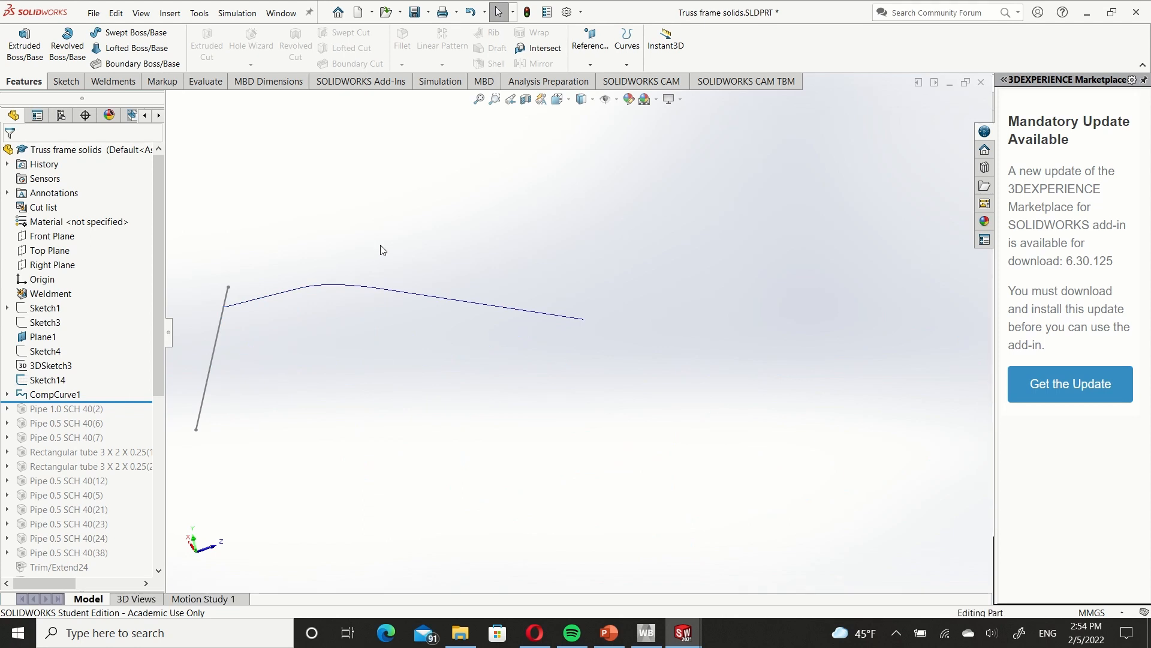
right_click(66, 363)
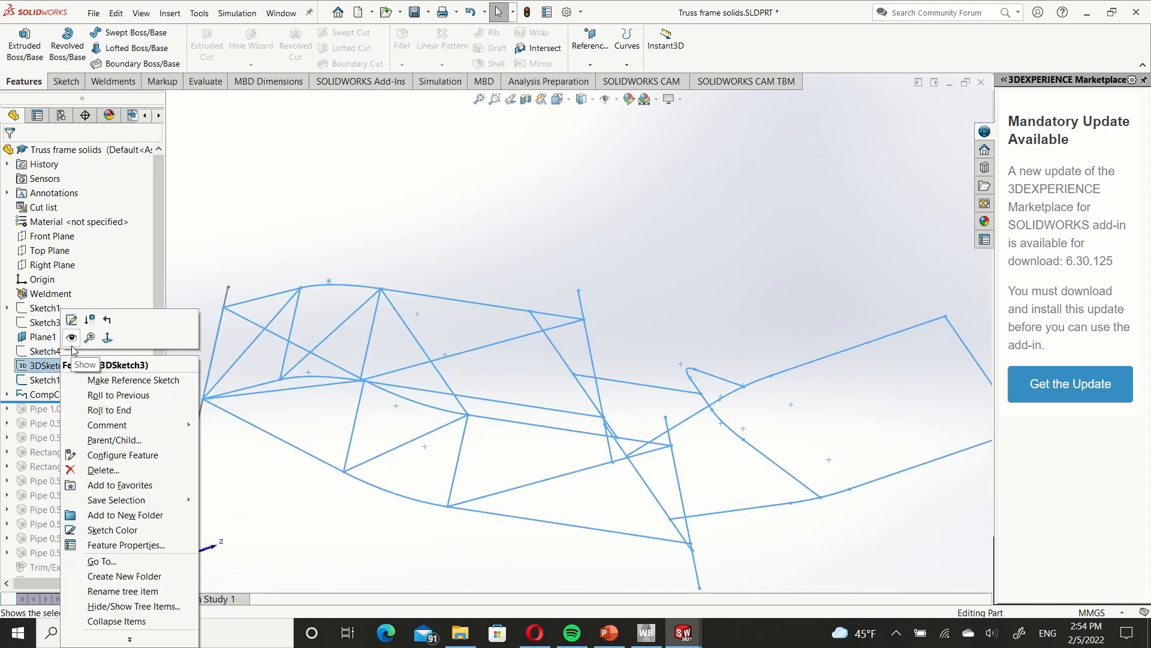
left_click(71, 337)
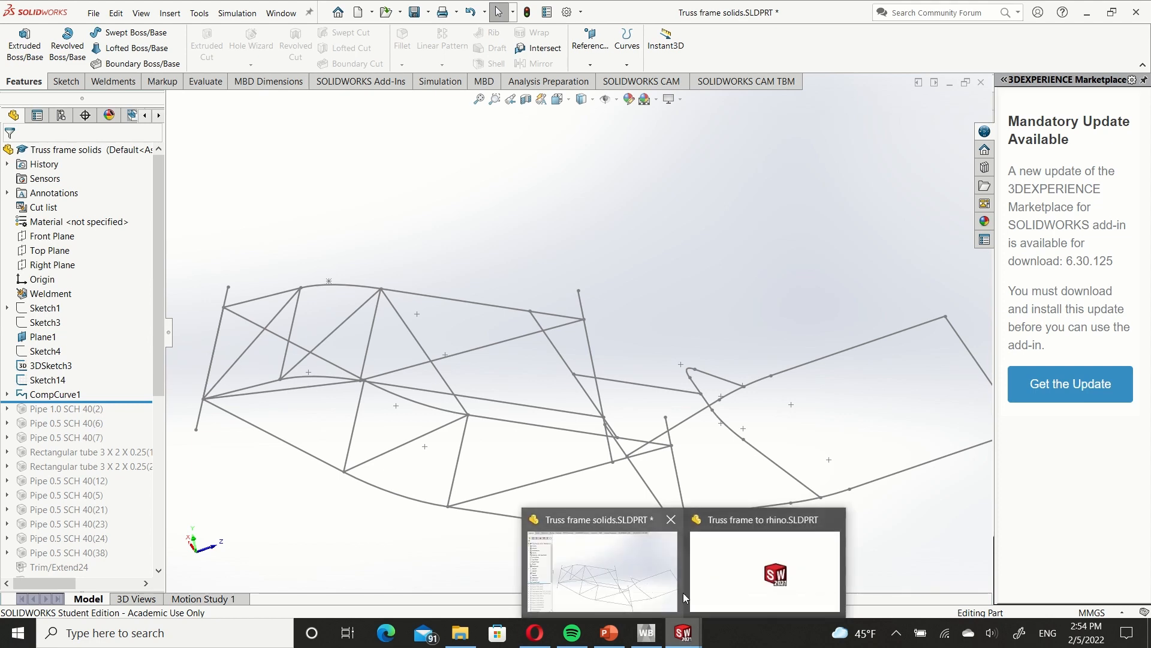
Switch to the open part Truss frame to rhino.SLDPRT and save it under the same name in IGES (*.igs) format.
key("ctrl+Tab")
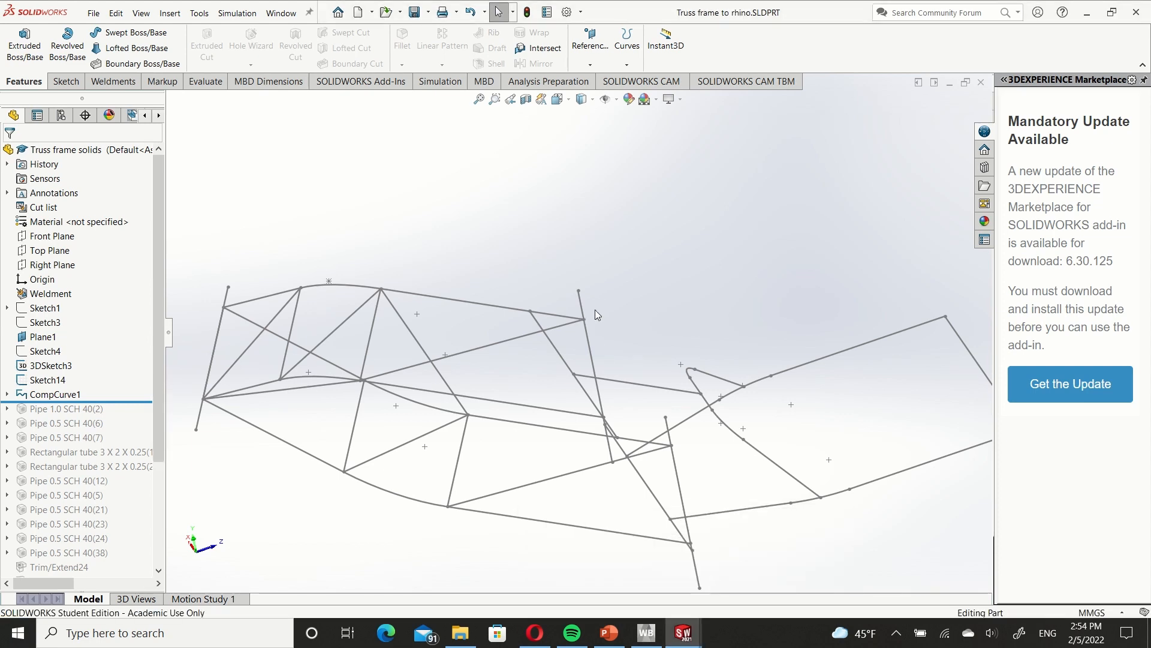
scroll(668, 224, "up", 4)
middle_click_drag(640, 206, 657, 210, "ctrl")
left_click(93, 13)
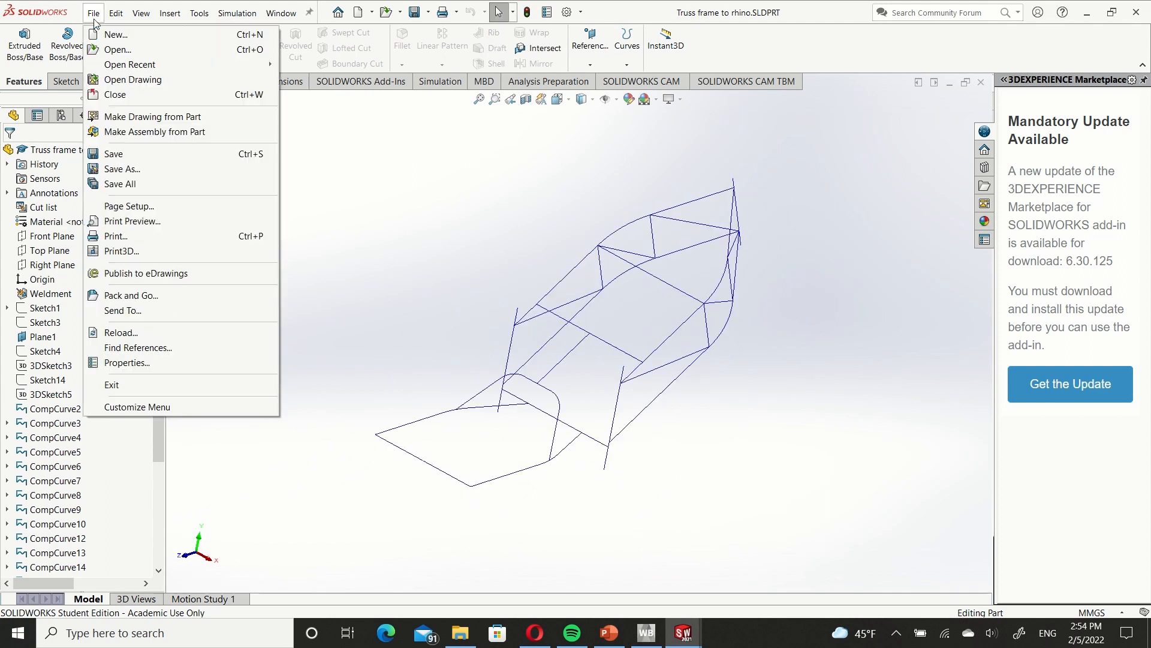
left_click(143, 170)
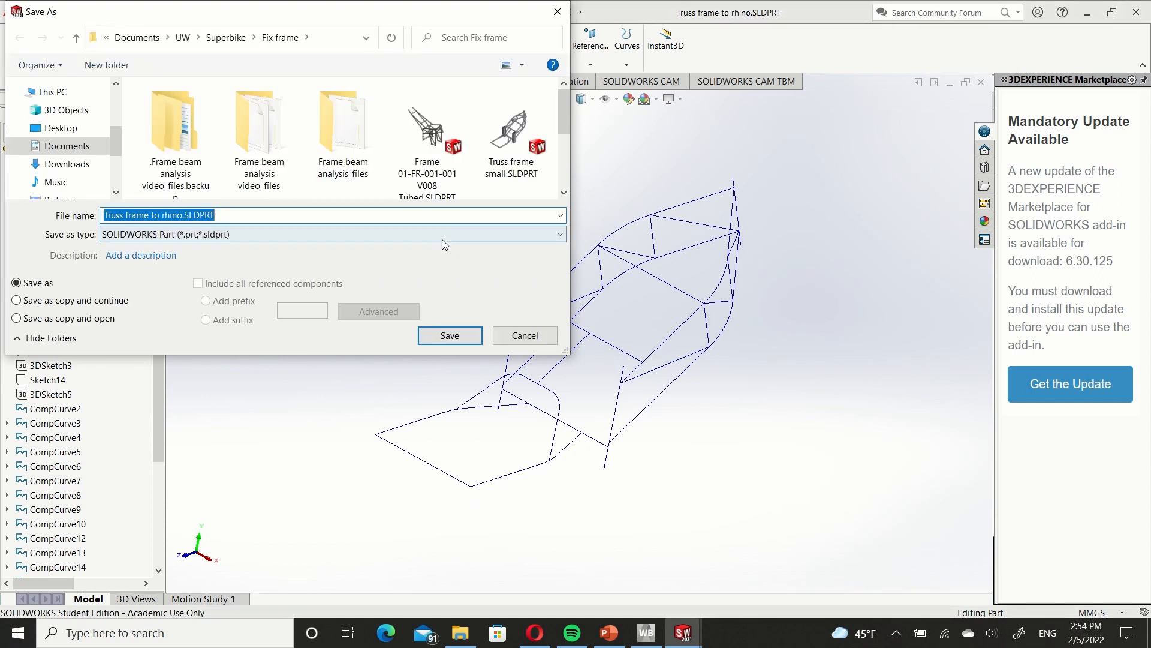
left_click(442, 235)
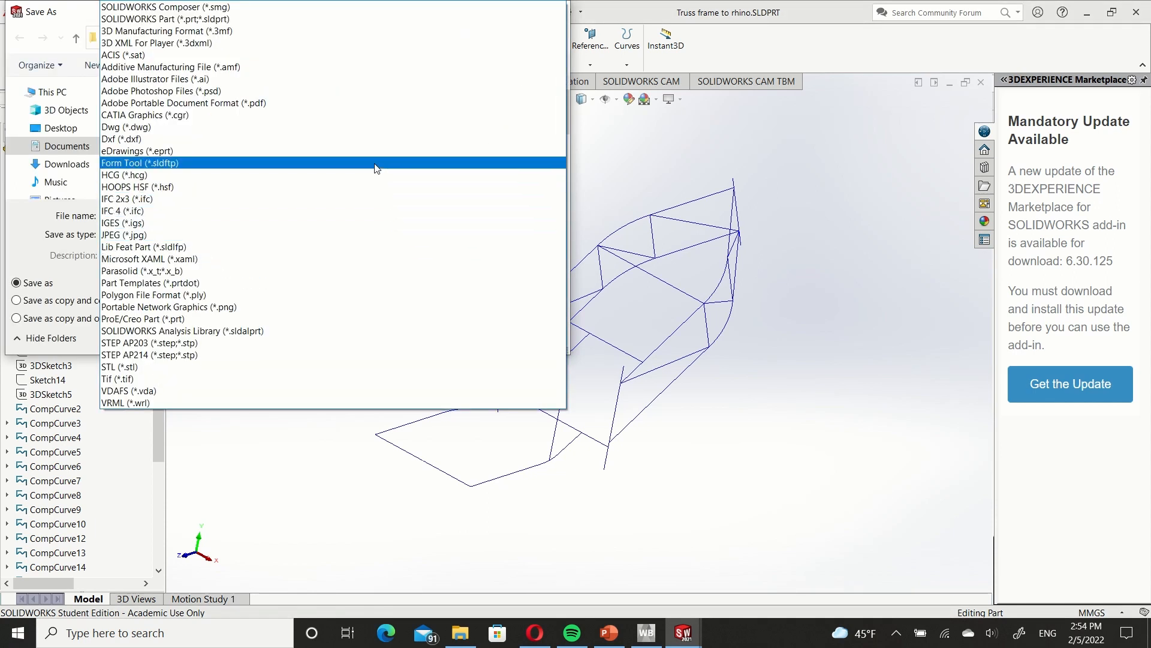
left_click(384, 222)
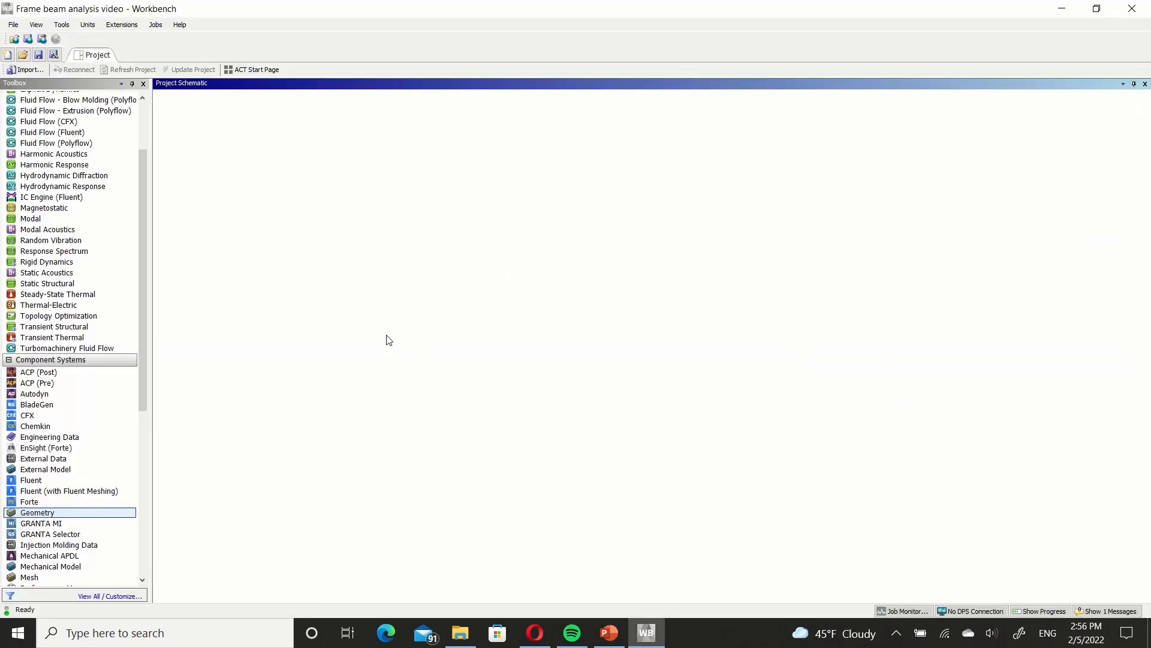
Add a Geometry component system to the Workbench project and import Truss frame to rhino.IGS into it.
double_click(38, 512)
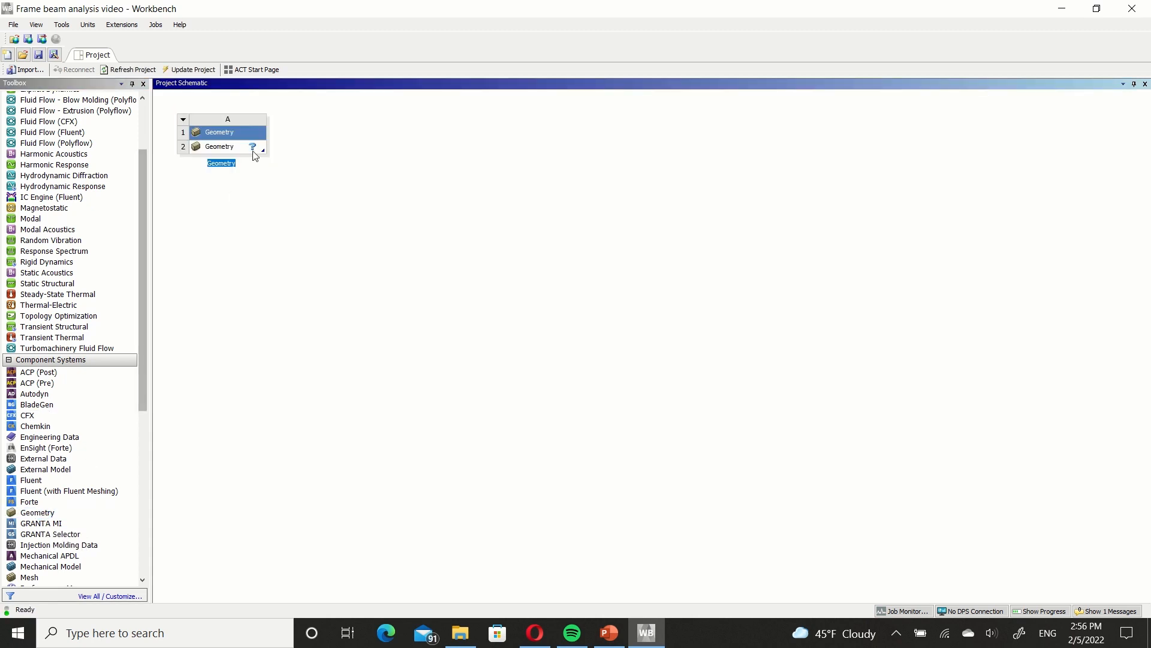
left_click(226, 148)
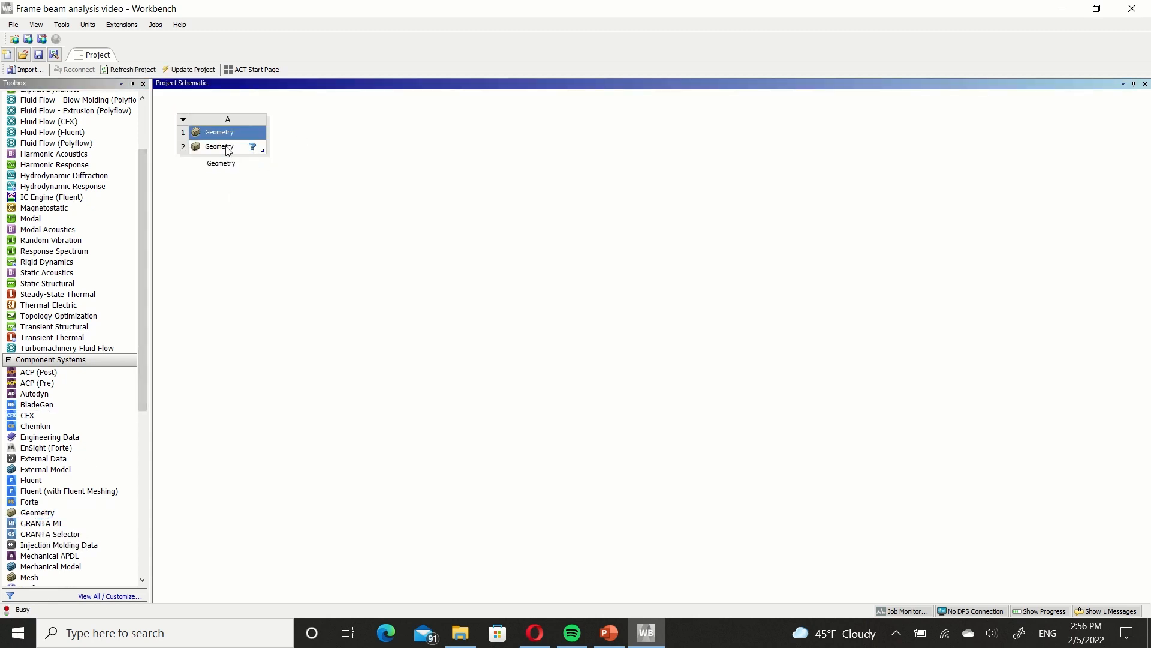
right_click(227, 149)
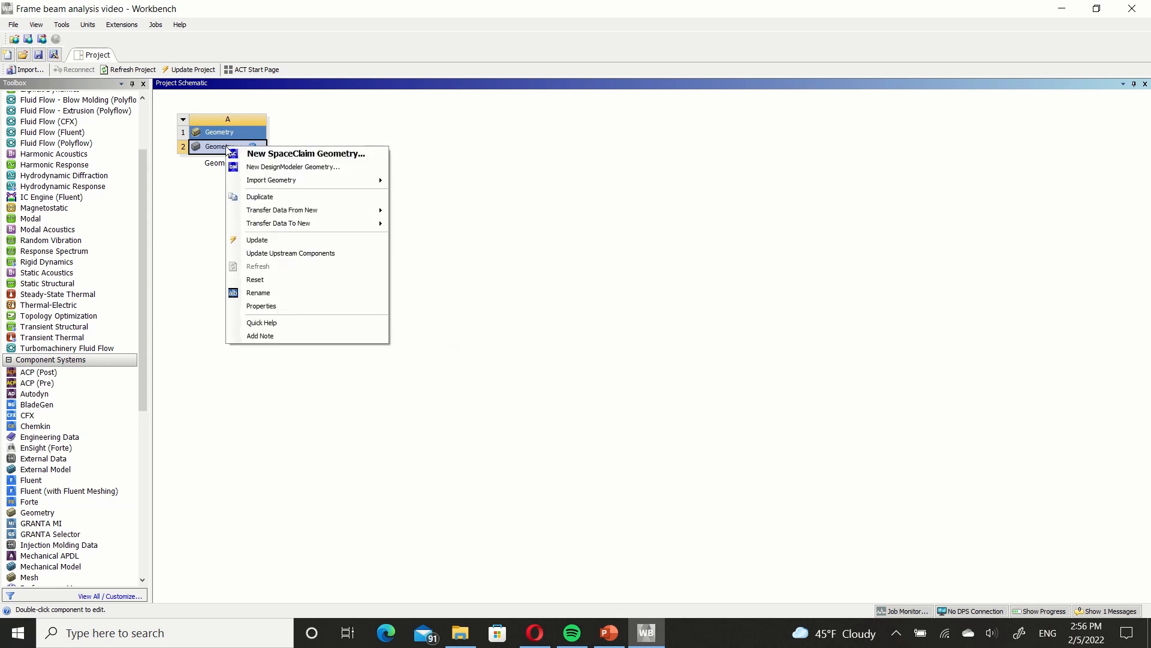
mouse_move(357, 180)
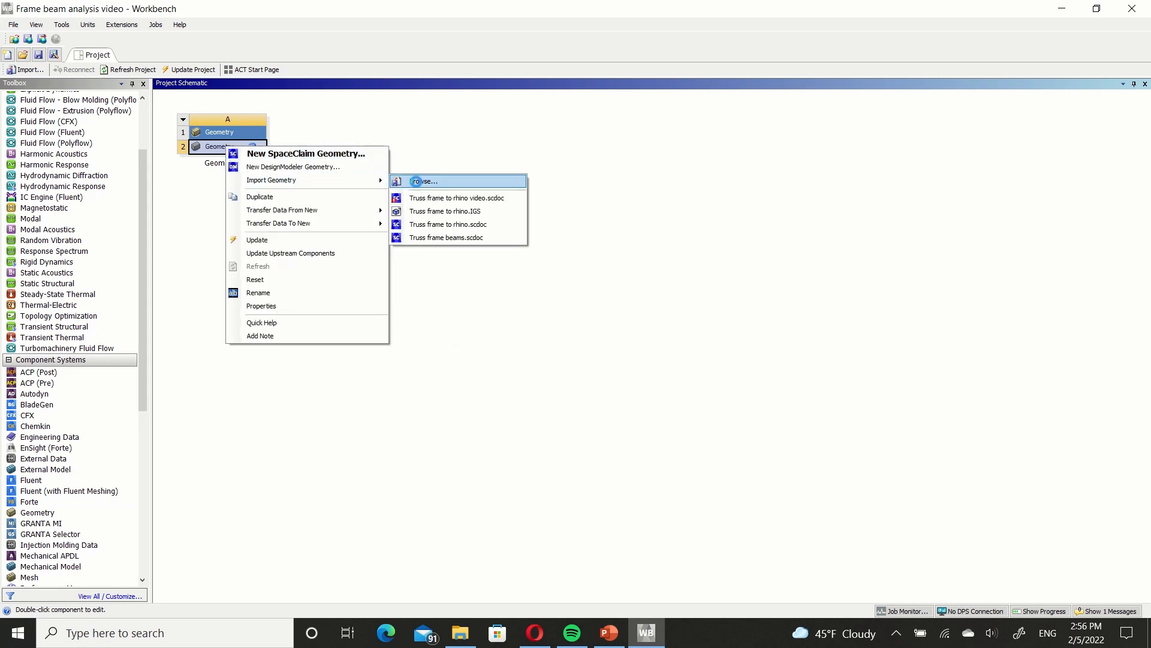
left_click(416, 181)
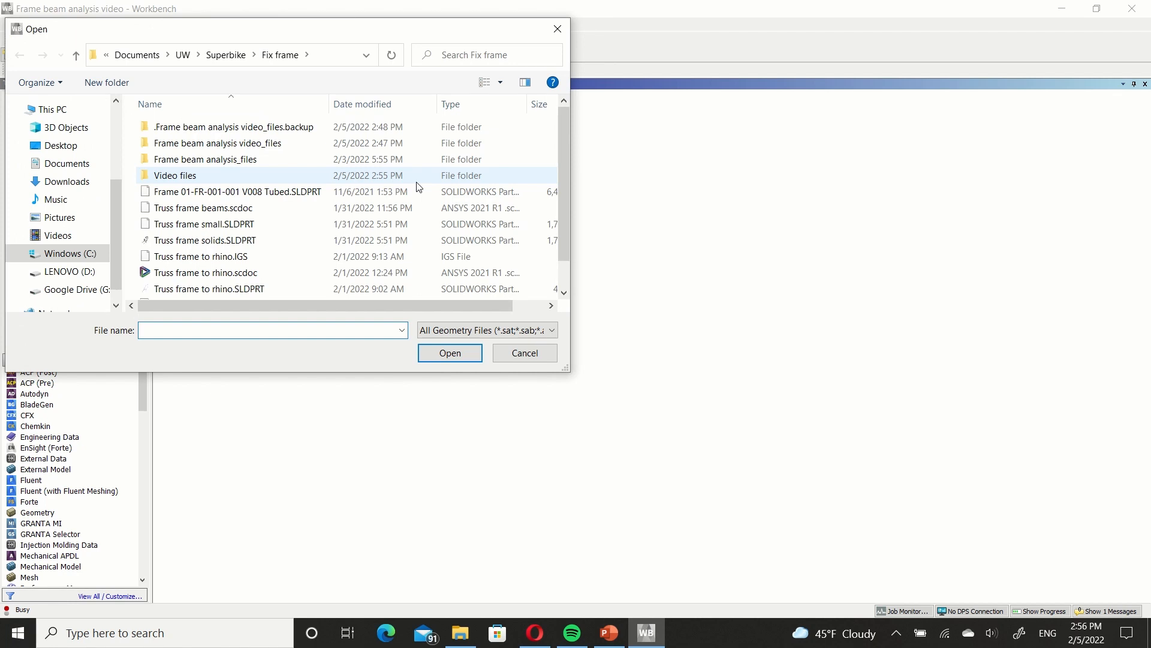
scroll(419, 186, "down", 1)
left_click(426, 230)
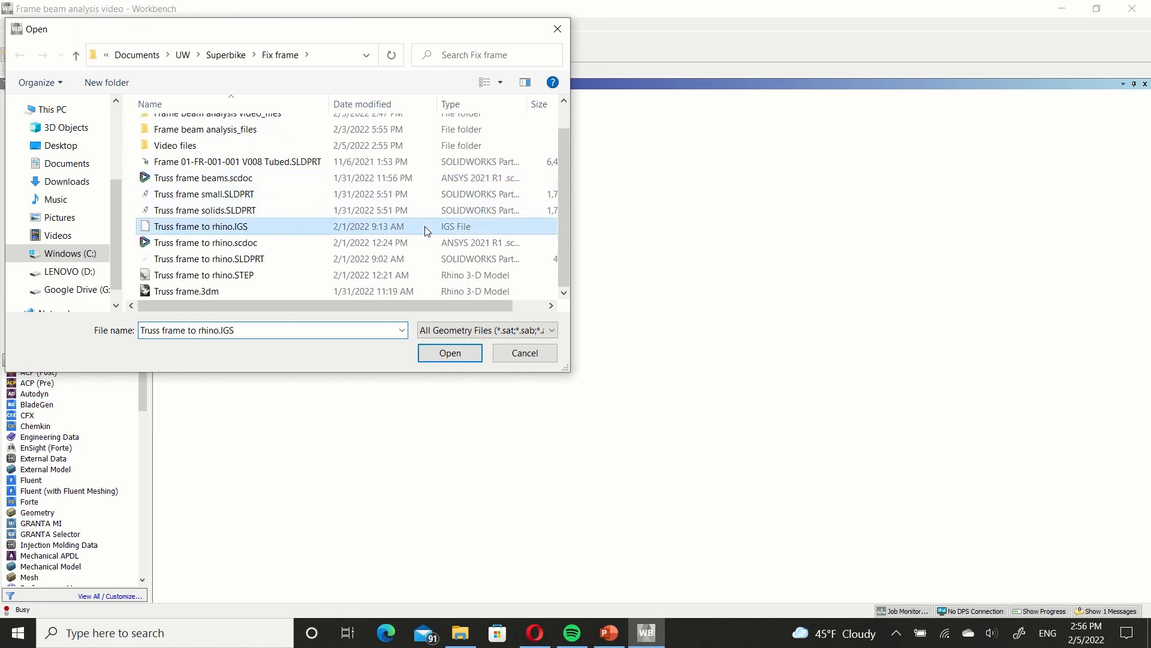
left_click(467, 353)
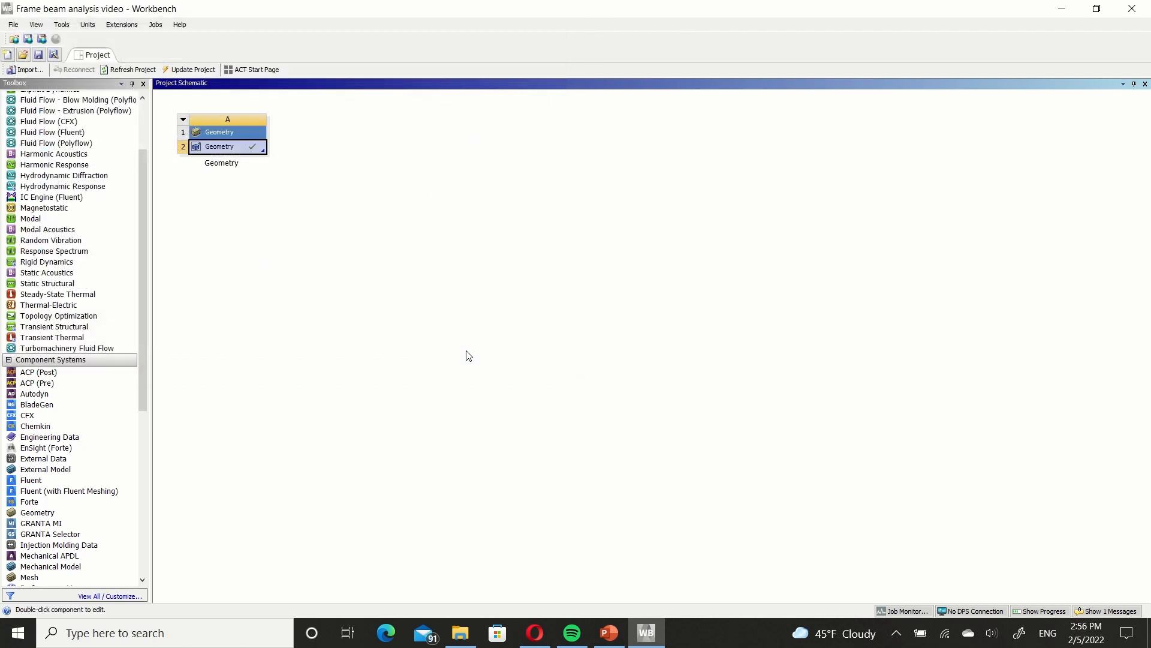
Open the imported geometry for editing in SpaceClaim and expand its Curves folder.
right_click(249, 149)
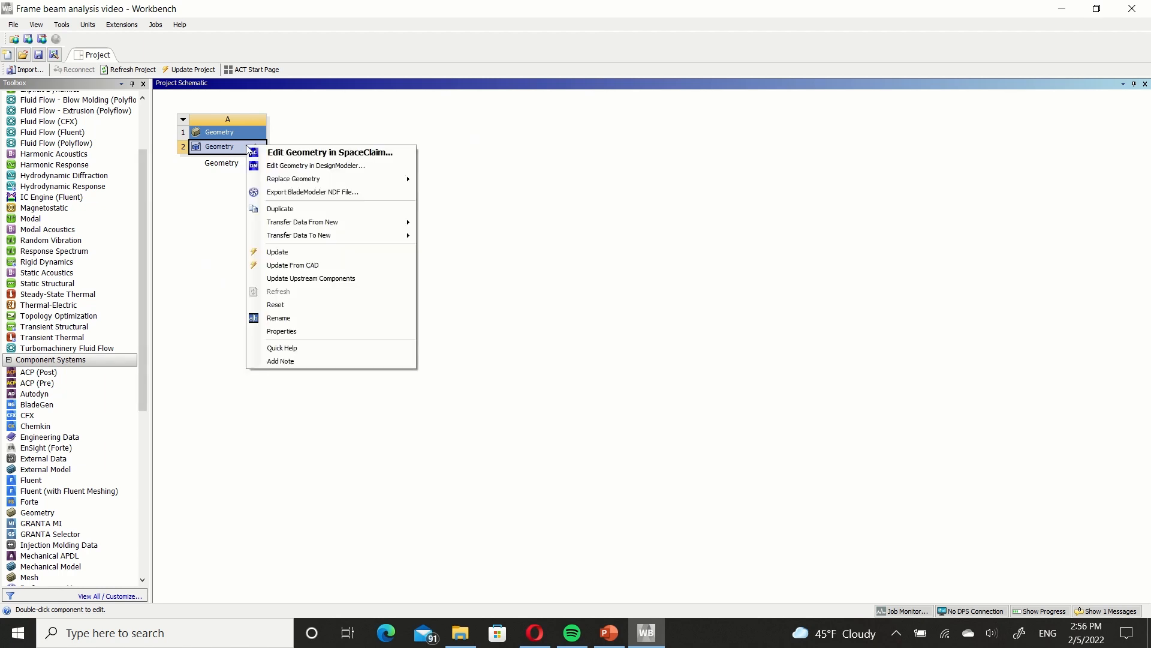
left_click(286, 154)
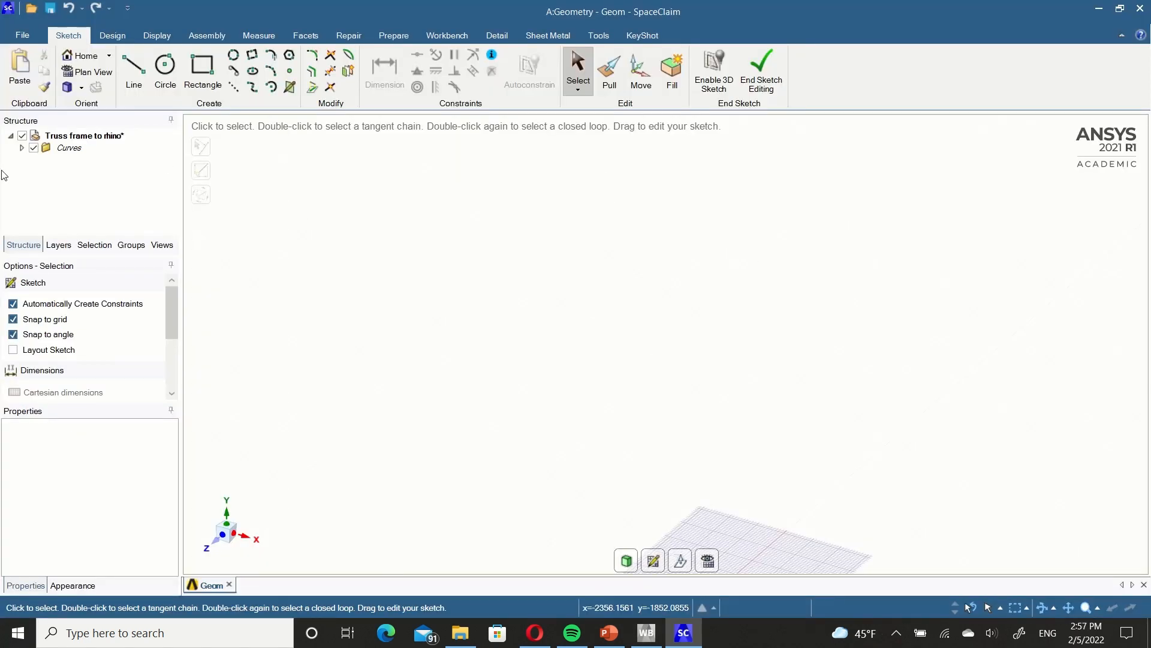
left_click(23, 149)
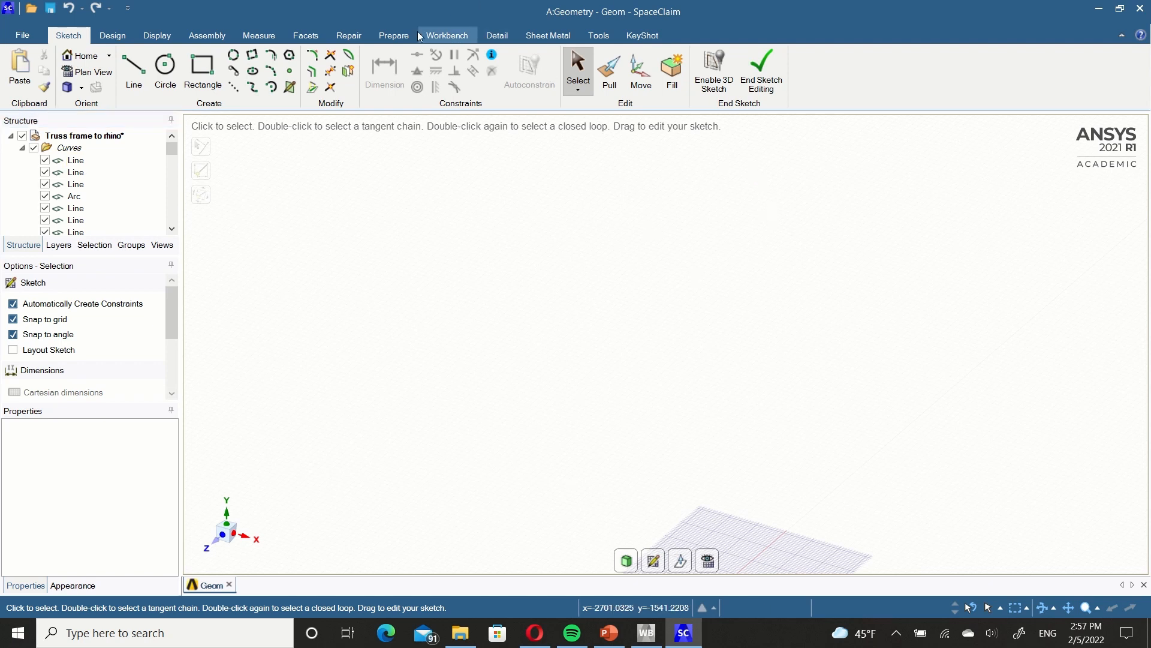
Turn all imported frame curves into beams with the hollow Circular Tube profile and expand the Beams folder.
left_click(395, 36)
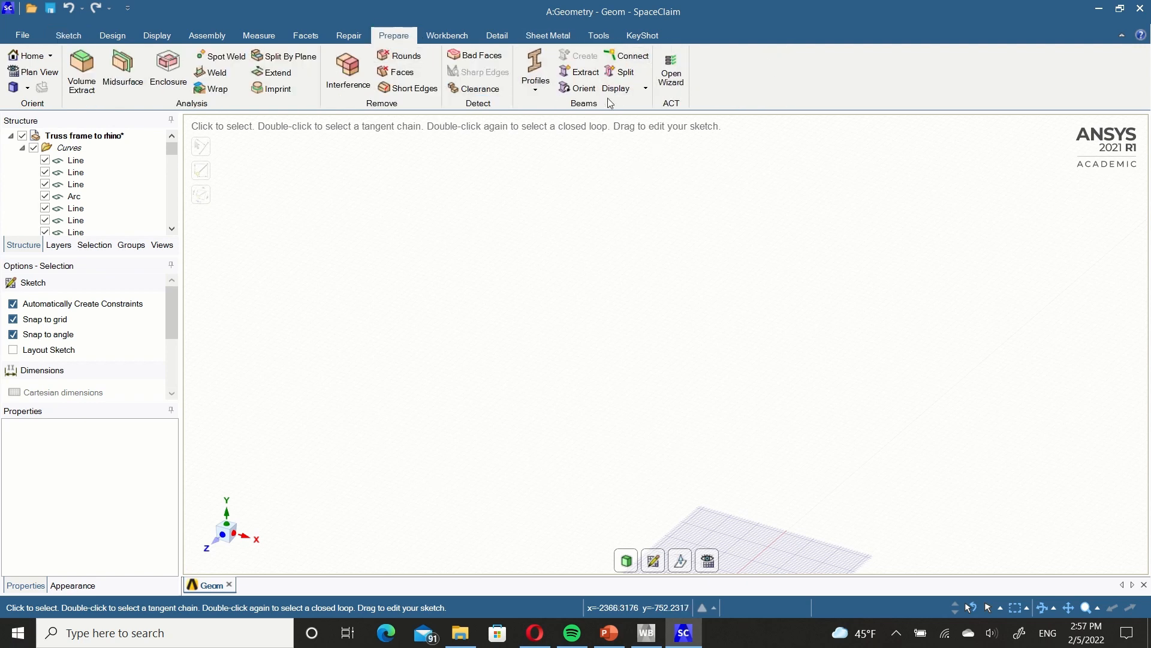
left_click(536, 76)
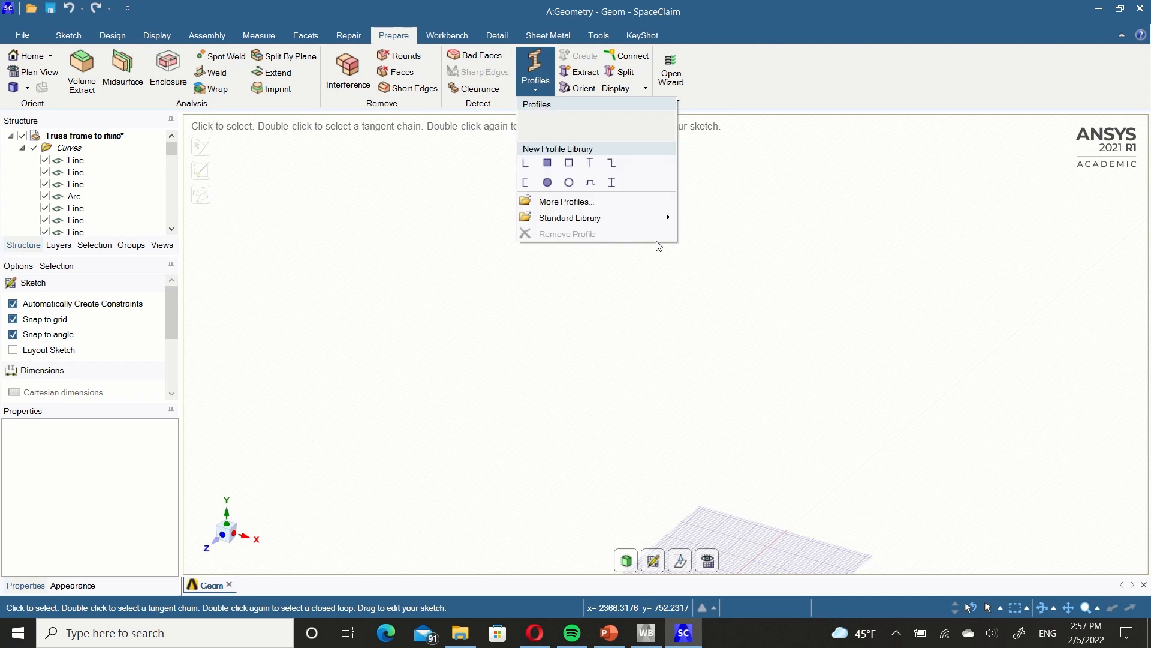
left_click(424, 221)
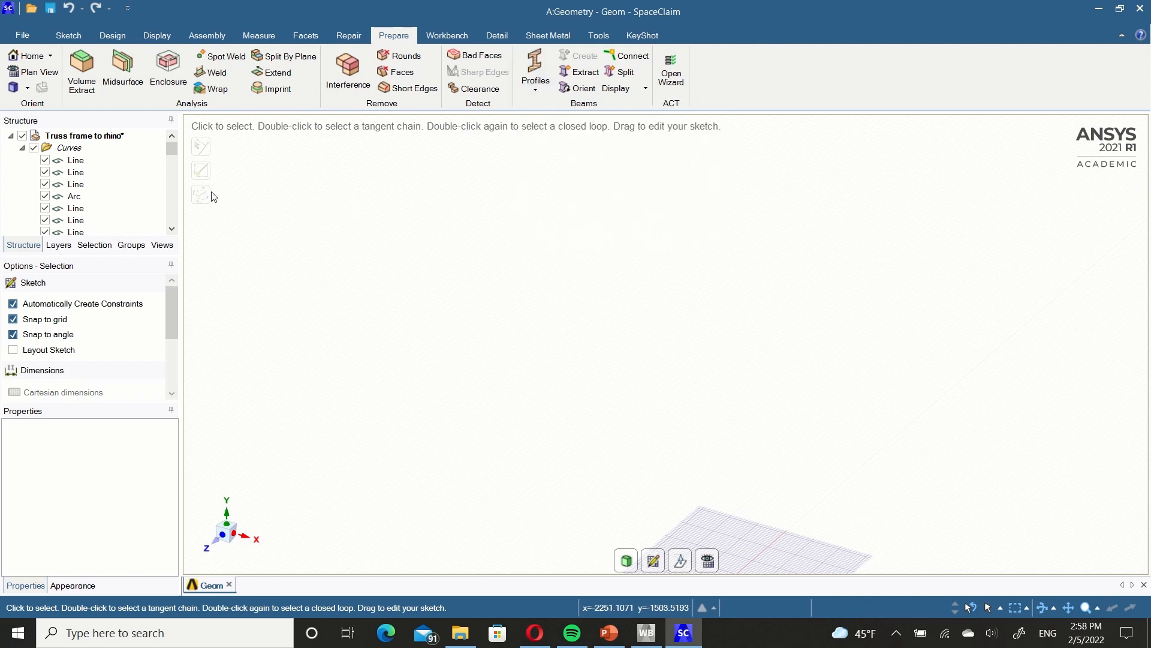
left_click(75, 160)
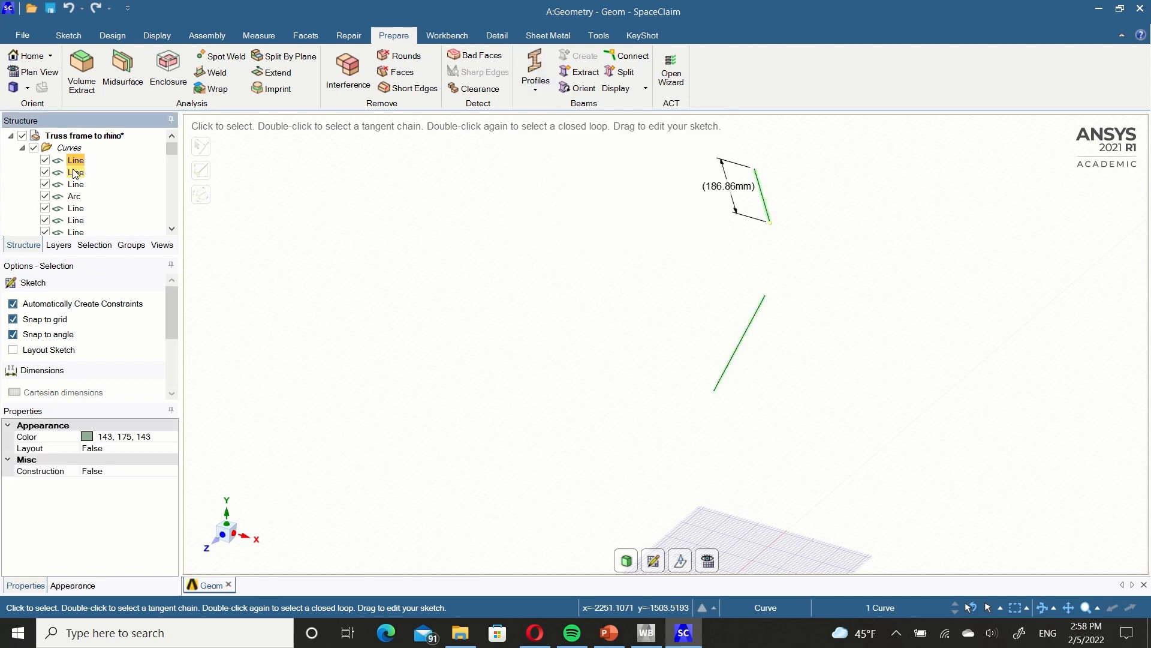
scroll(73, 173, "down", 14)
left_click(77, 221, "shift")
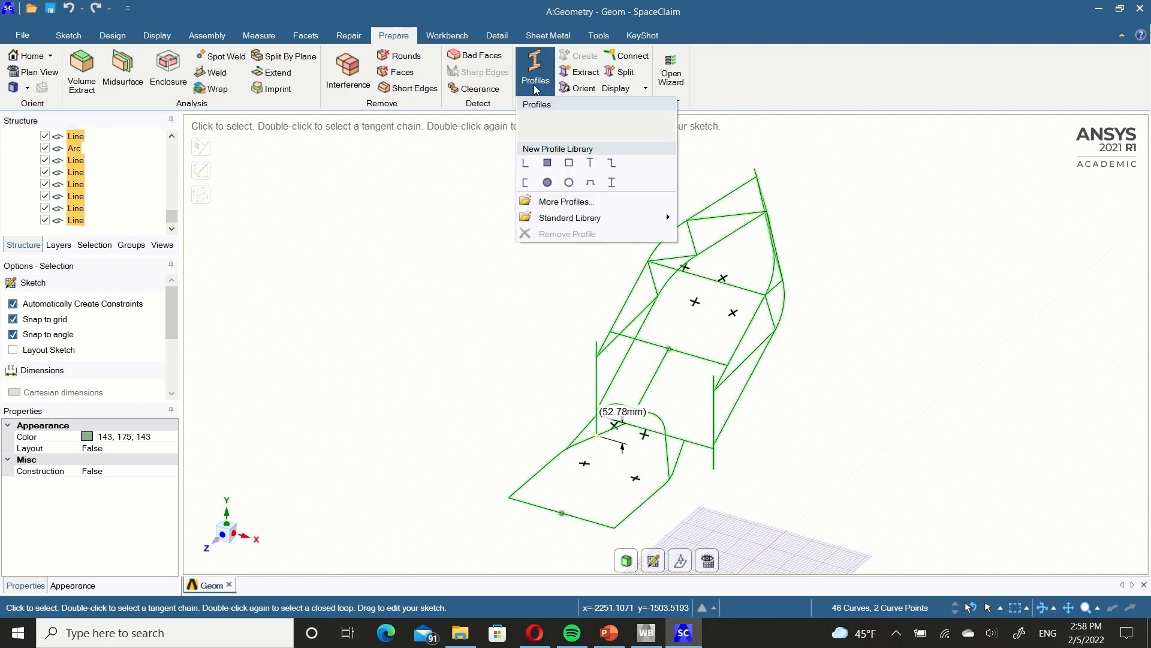
left_click(570, 182)
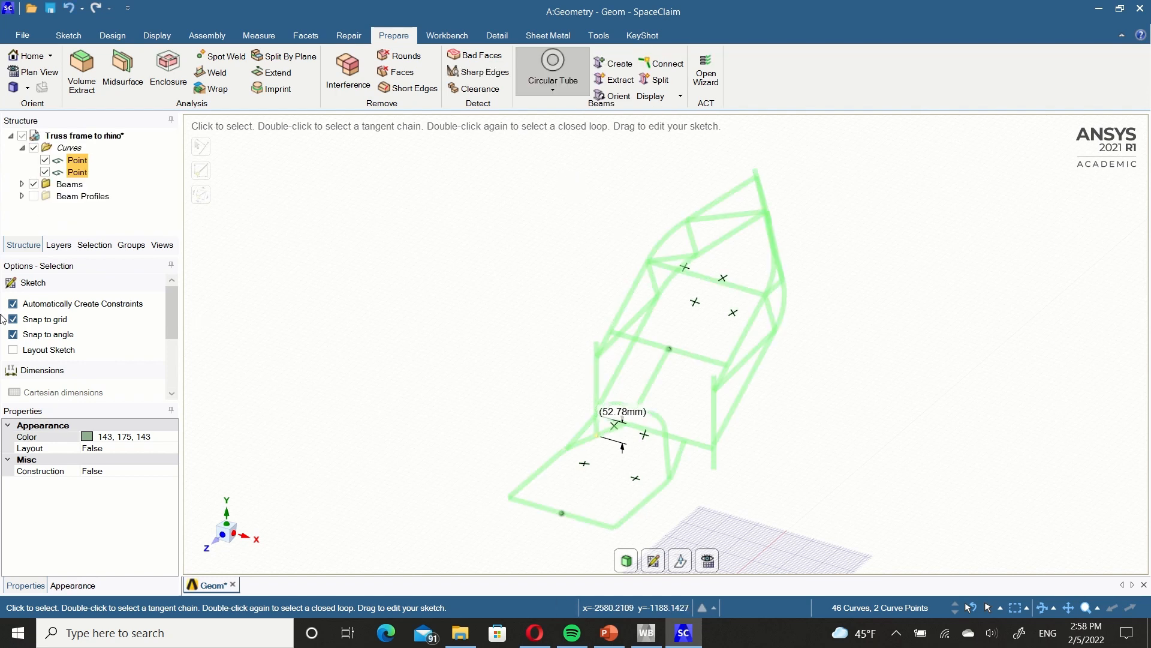
left_click(805, 368)
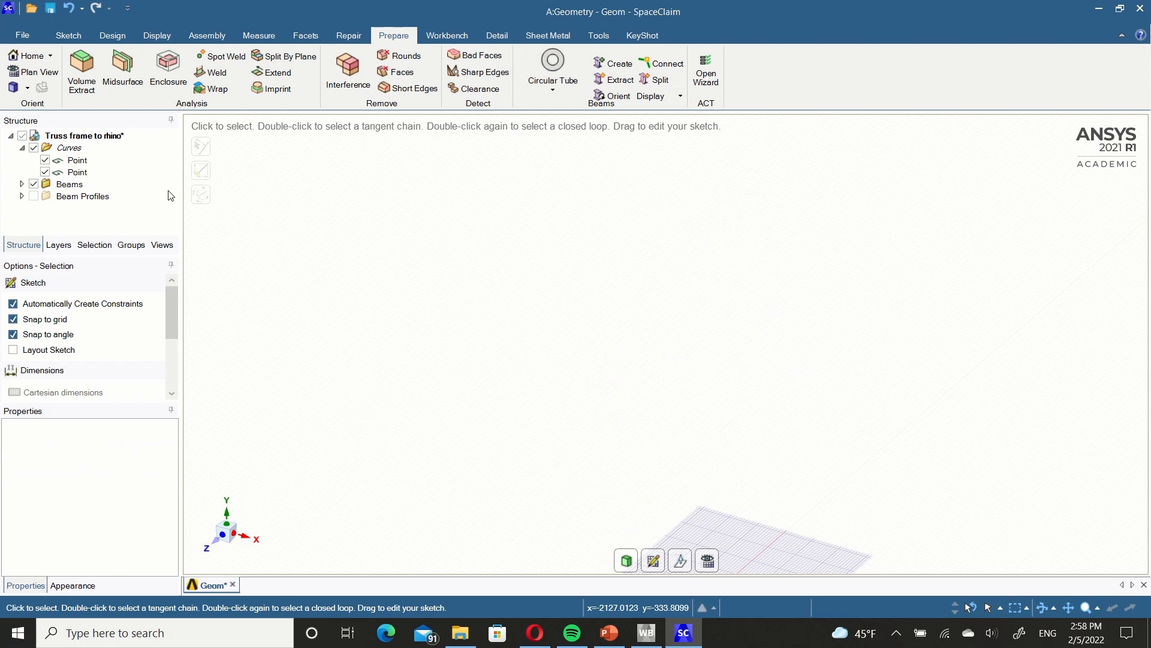
left_click(22, 184)
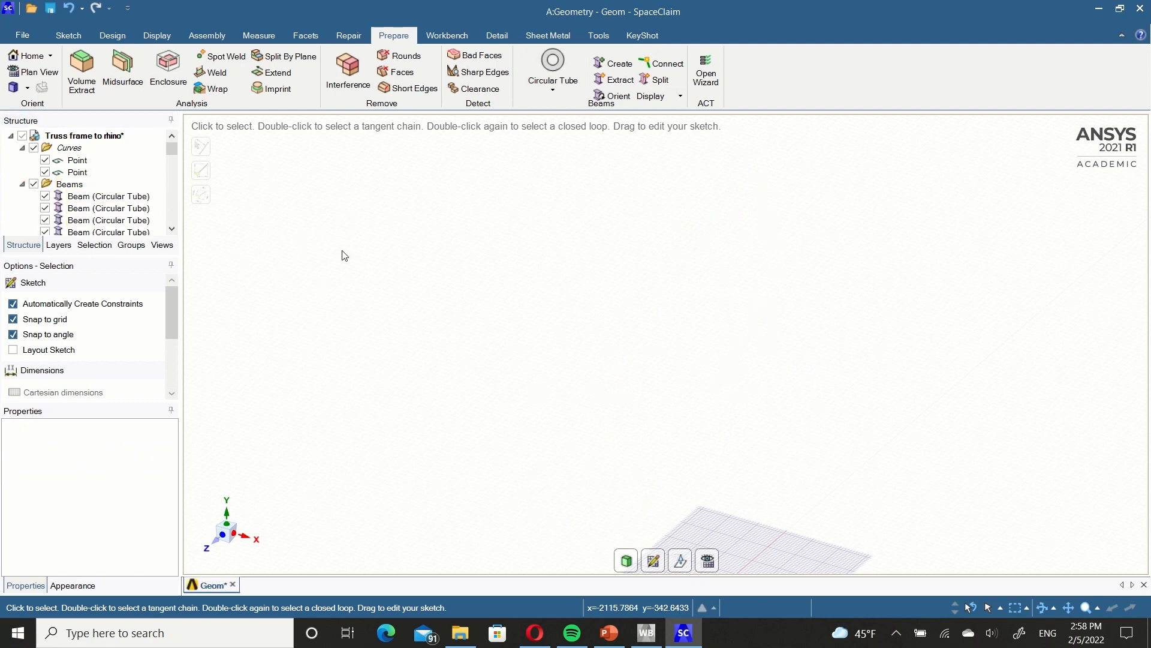
Save the beam model as a SpaceClaim file named Truss frame to rhino video.
left_click(22, 35)
mouse_move(61, 176)
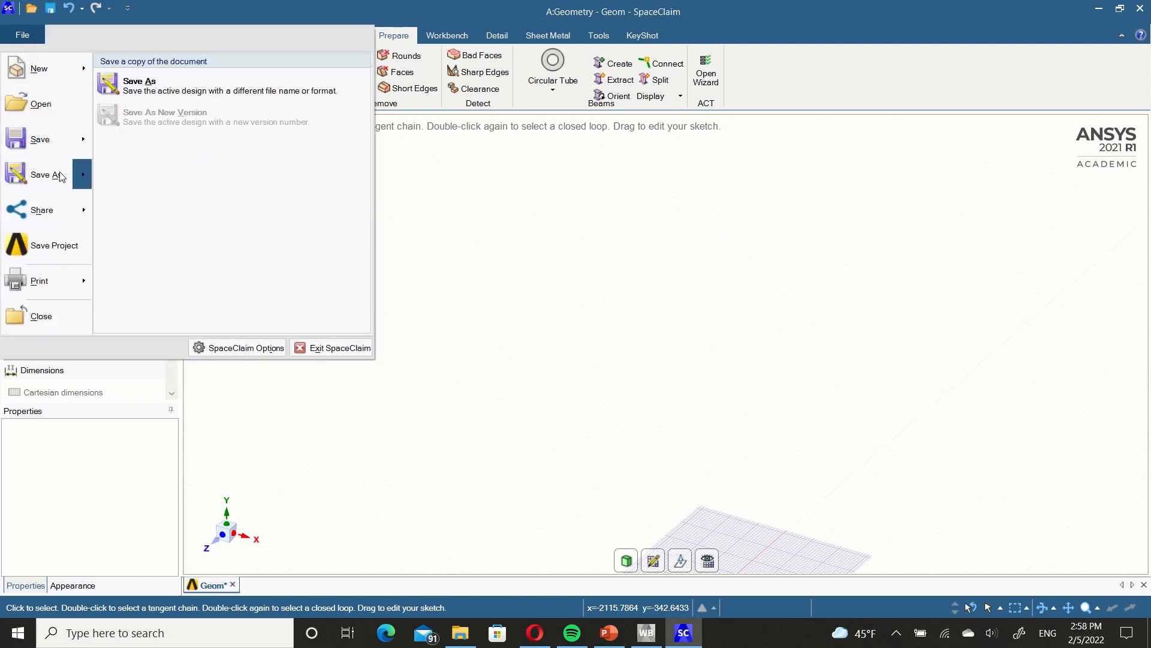
key("Escape")
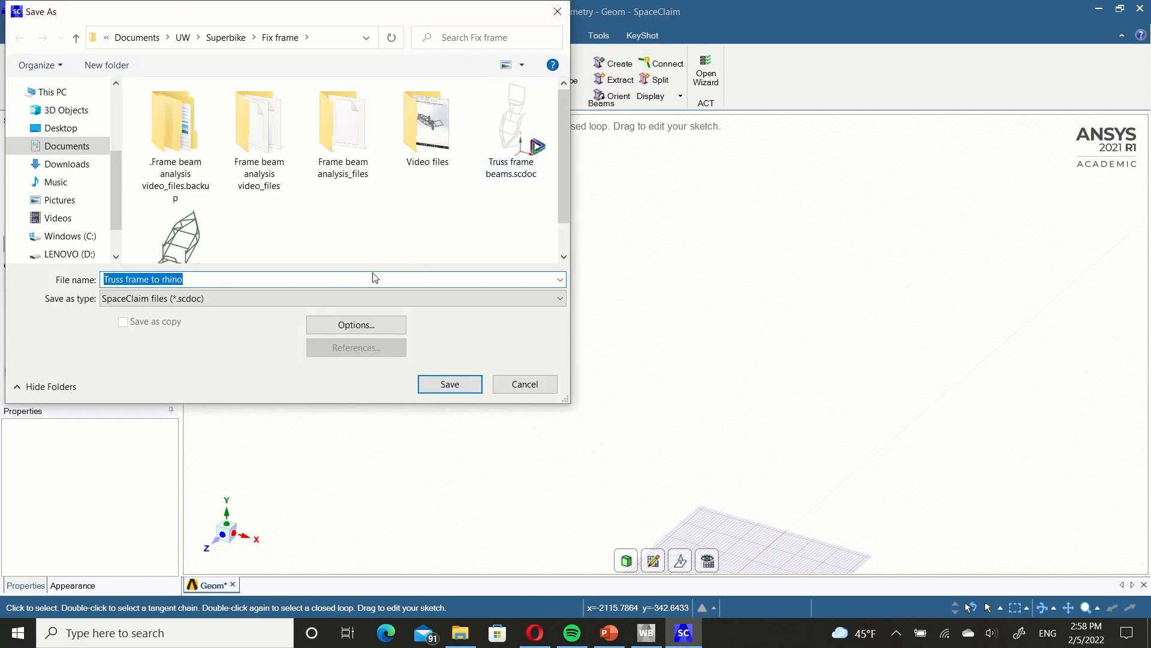
left_click(332, 282)
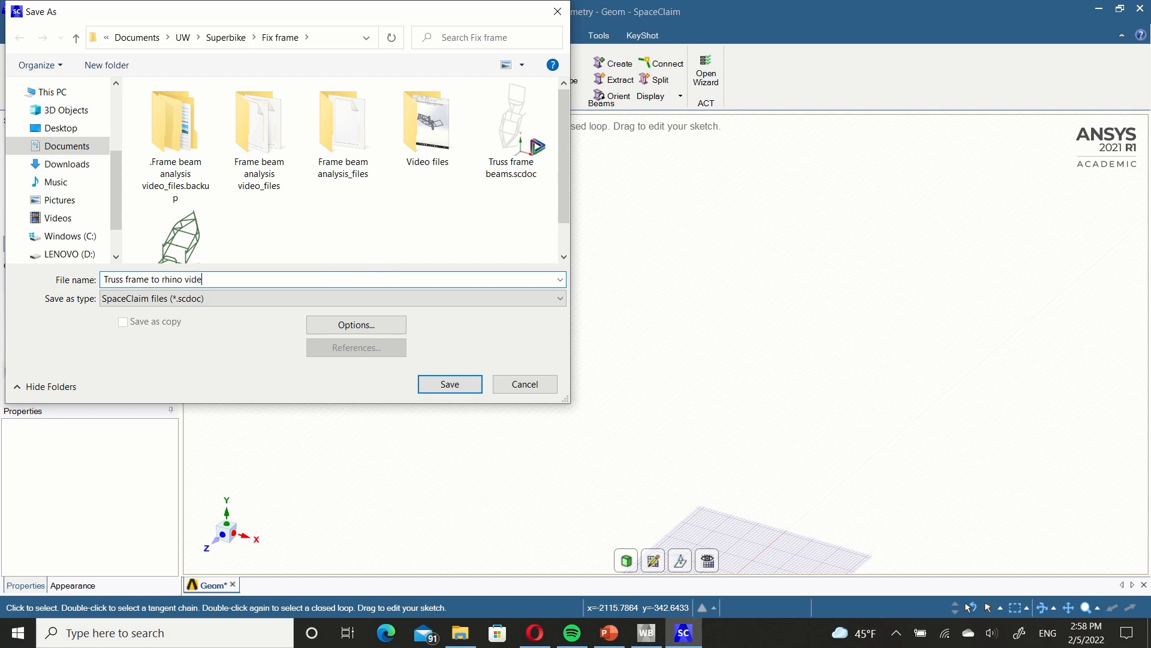
type("video")
key("Return")
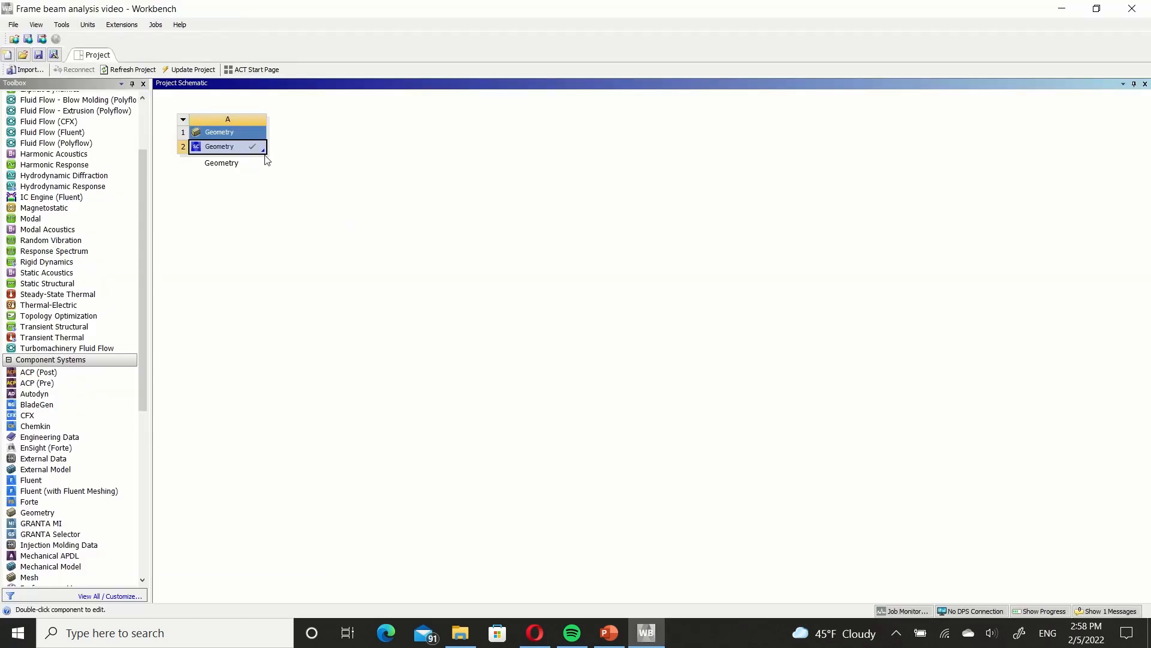
Return to Workbench and replace the Geometry system's source with Truss frame to rhino video.scdoc.
left_click(262, 151)
mouse_move(316, 183)
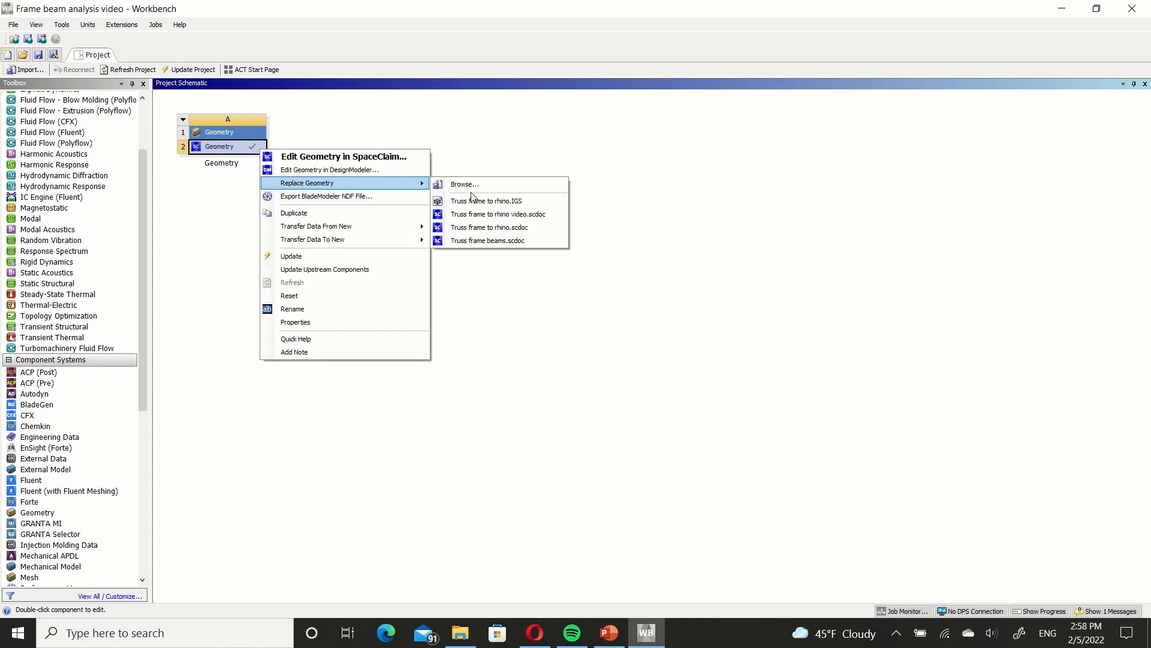
left_click(480, 188)
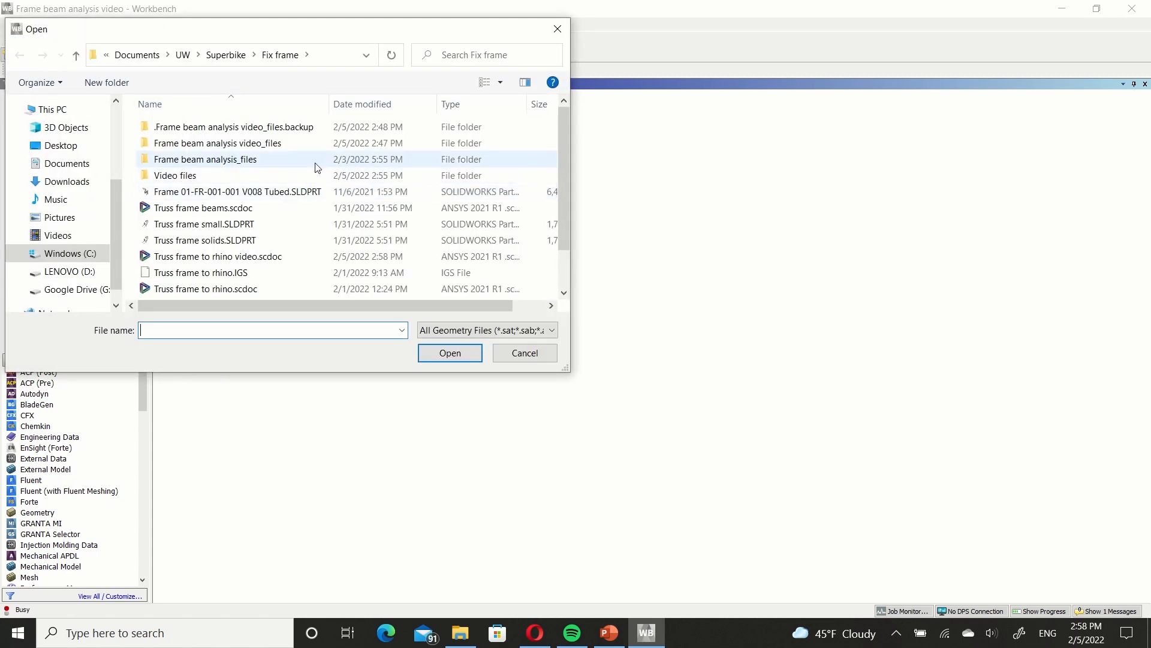
left_click(310, 257)
left_click(456, 355)
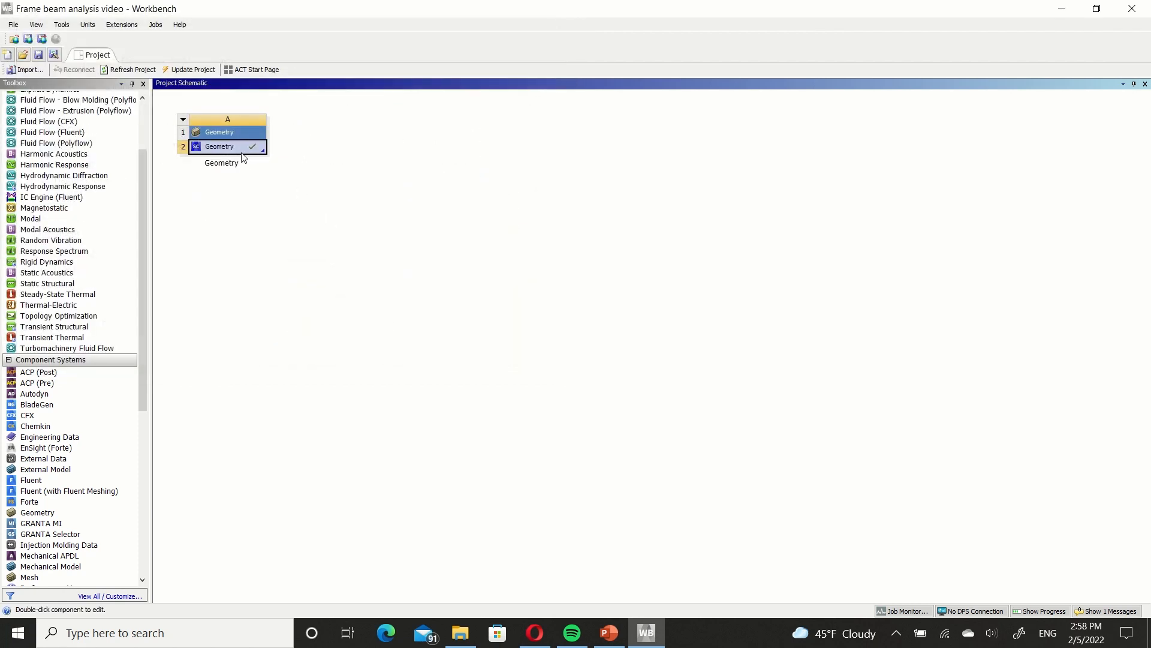
Open the replaced geometry in SpaceClaim and delete the long diagonal beam and the short beam that meet at the middle of the crossbar.
double_click(238, 152)
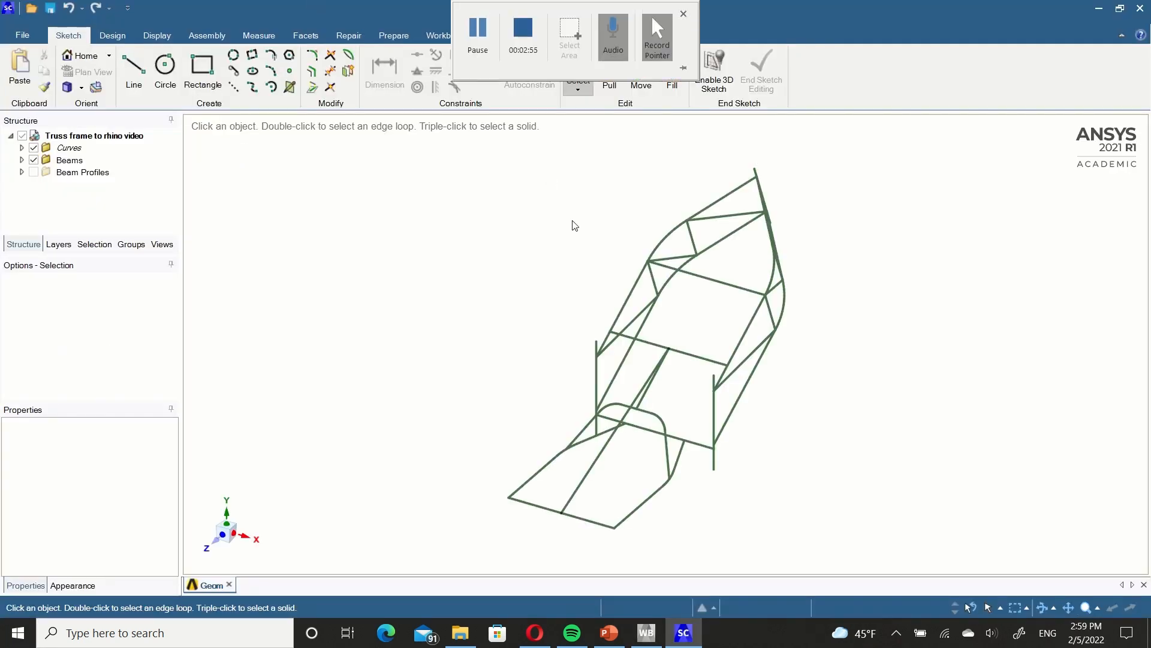
scroll(654, 339, "up", 5)
middle_click_drag(660, 382, 631, 363)
left_click(622, 367)
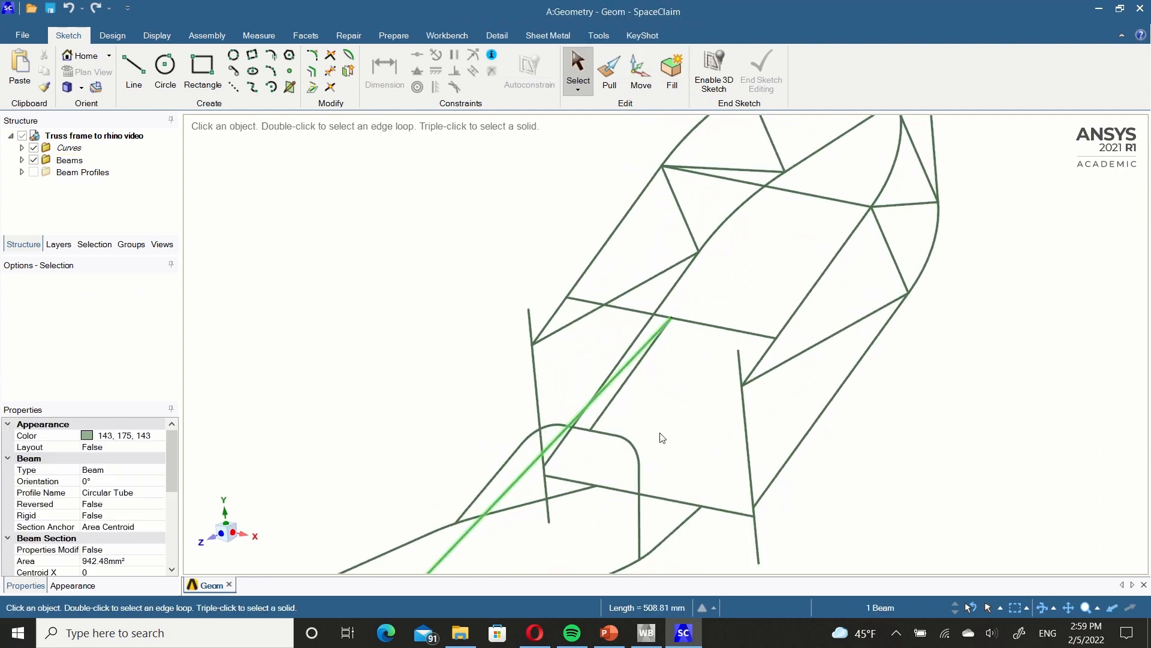
scroll(657, 432, "up", 4)
scroll(657, 432, "down", 5)
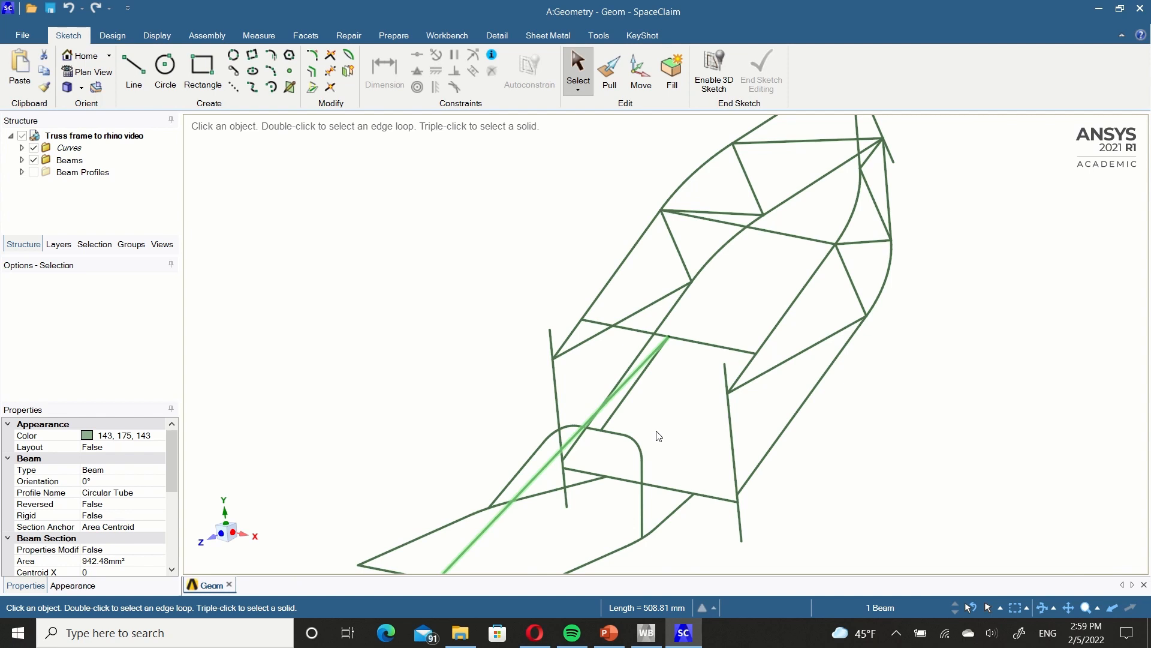
key("Delete")
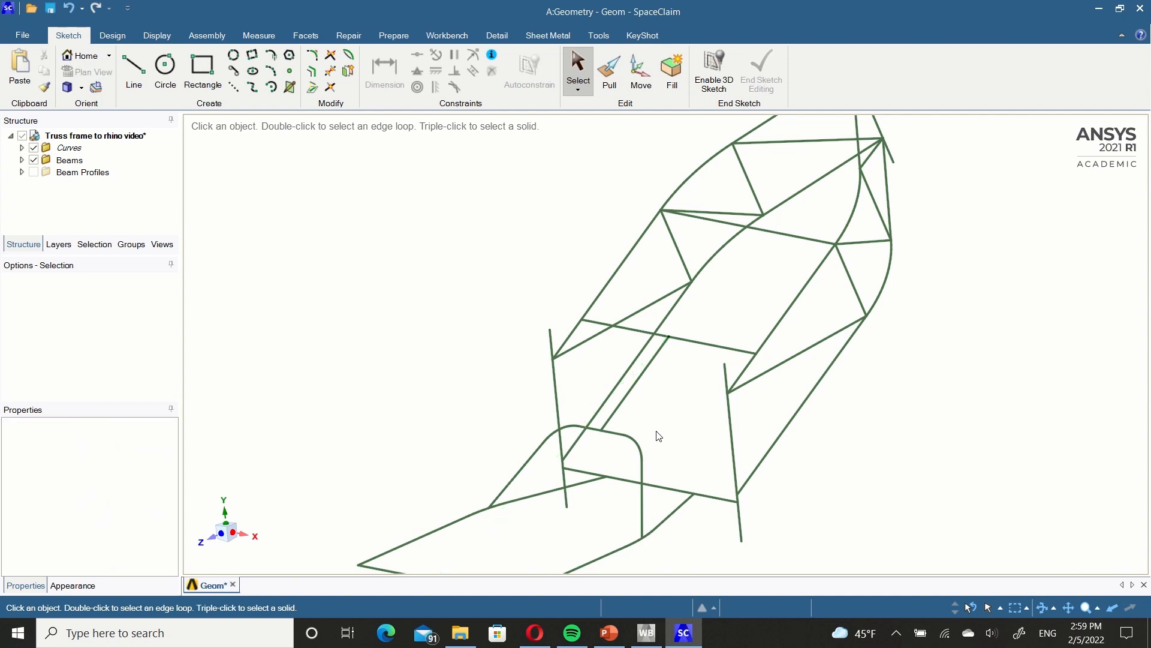
left_click(652, 362)
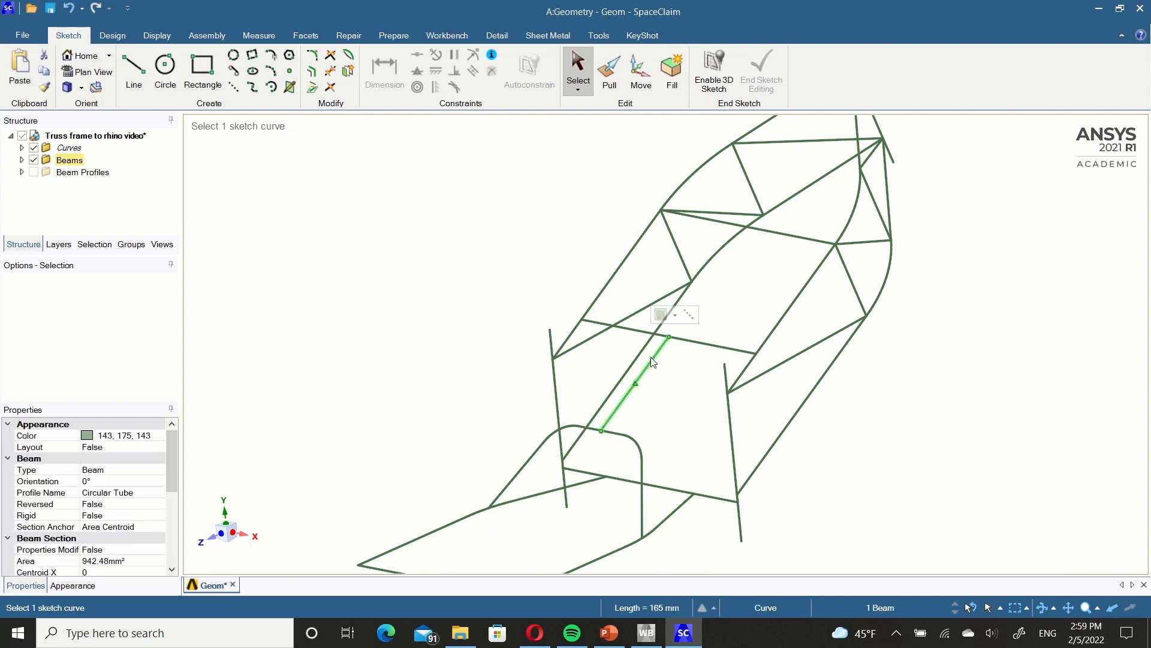
key("Delete")
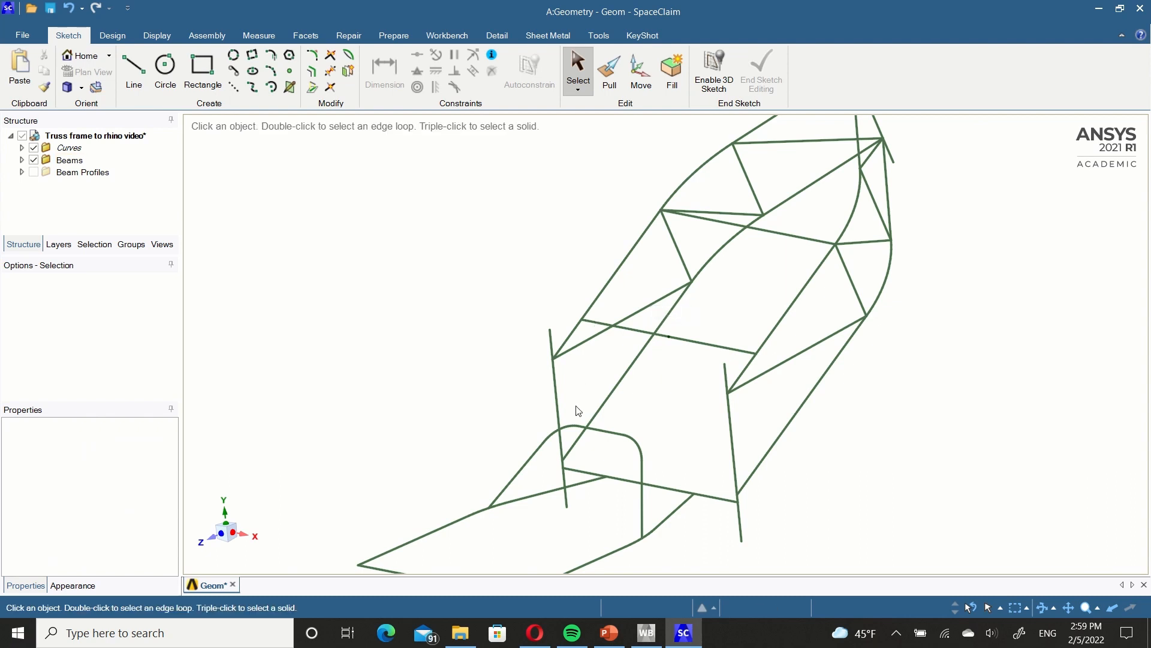
Examine the remaining frame beams from other angles and go through the entries of the Beams folder.
mouse_move(578, 409)
middle_mouse_down()
mouse_move(576, 368)
mouse_move(724, 364)
mouse_move(812, 419)
mouse_move(707, 362)
mouse_move(771, 378)
mouse_move(549, 488)
middle_mouse_up()
scroll(639, 477, "up", 3)
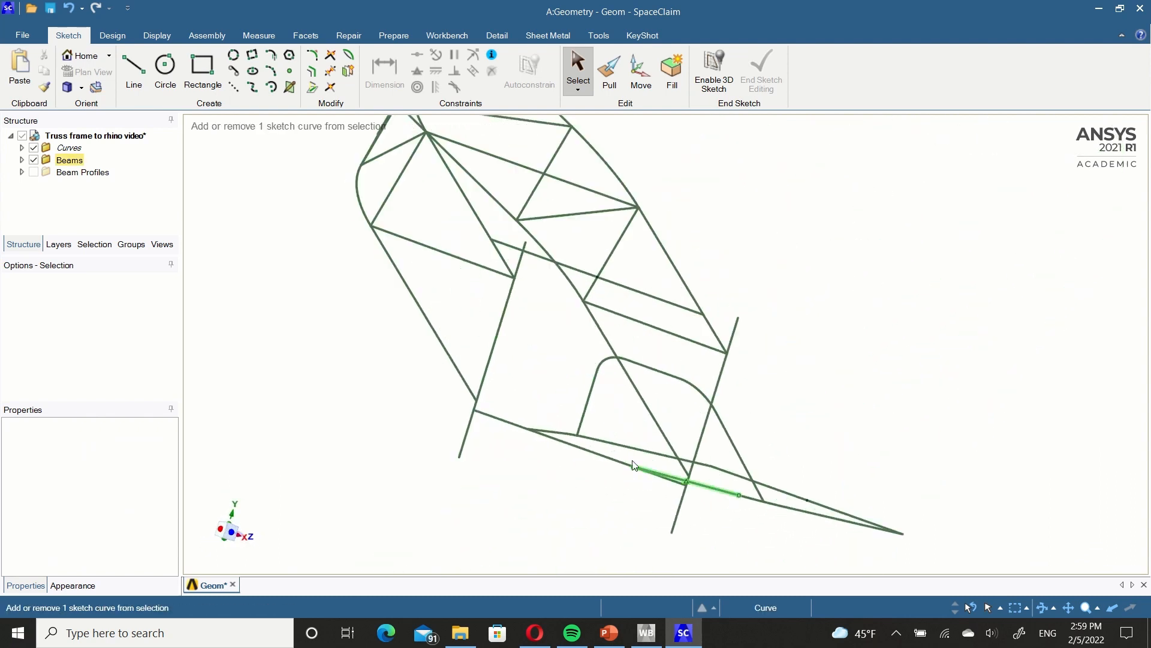
middle_click_drag(616, 451, 649, 499, "ctrl")
scroll(632, 449, "down", 3)
mouse_move(612, 380)
middle_mouse_down()
mouse_move(610, 369)
mouse_move(706, 385)
mouse_move(653, 416)
mouse_move(613, 363)
mouse_move(641, 375)
mouse_move(592, 341)
mouse_move(548, 365)
mouse_move(566, 374)
middle_mouse_up()
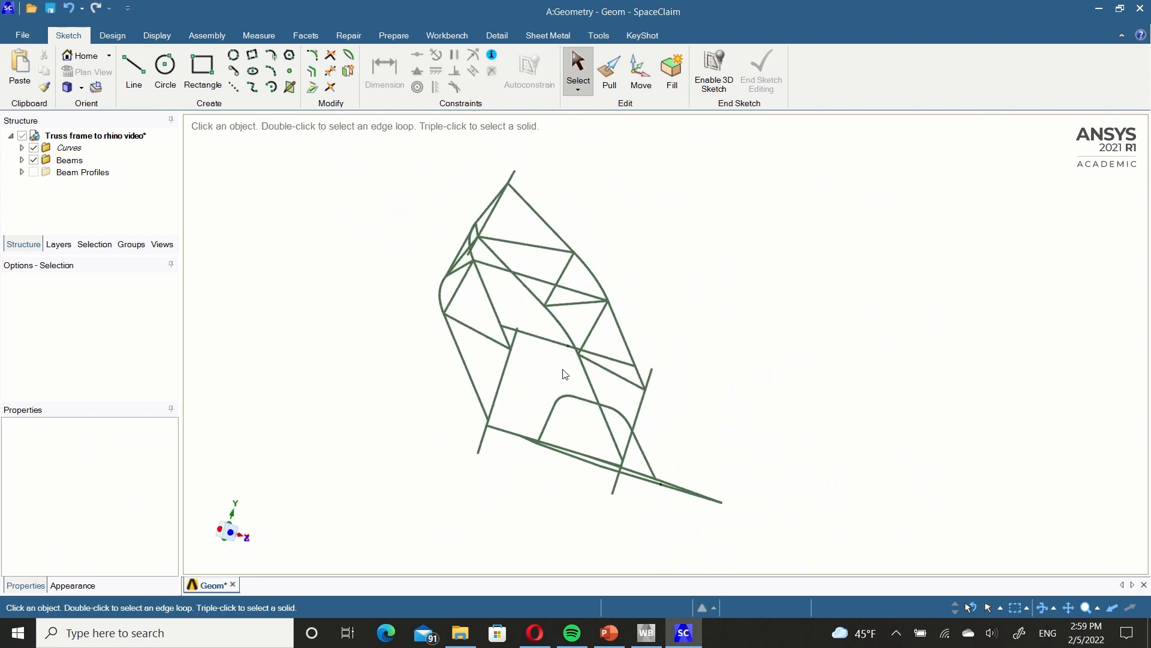
left_click(21, 160)
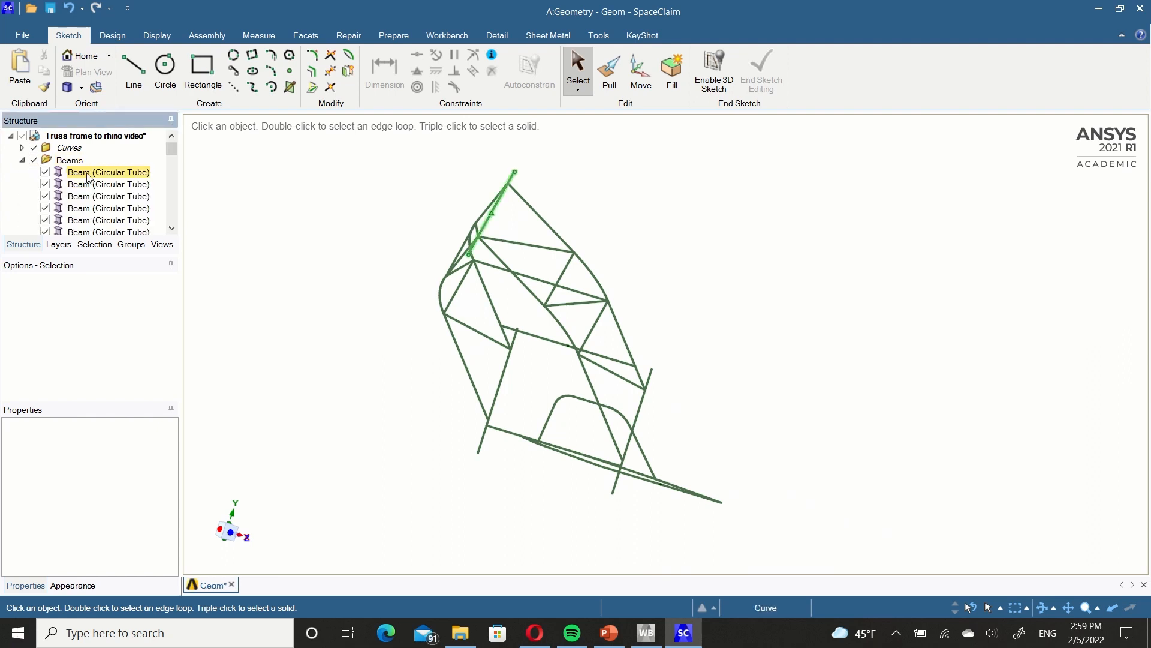
scroll(114, 192, "down", 3)
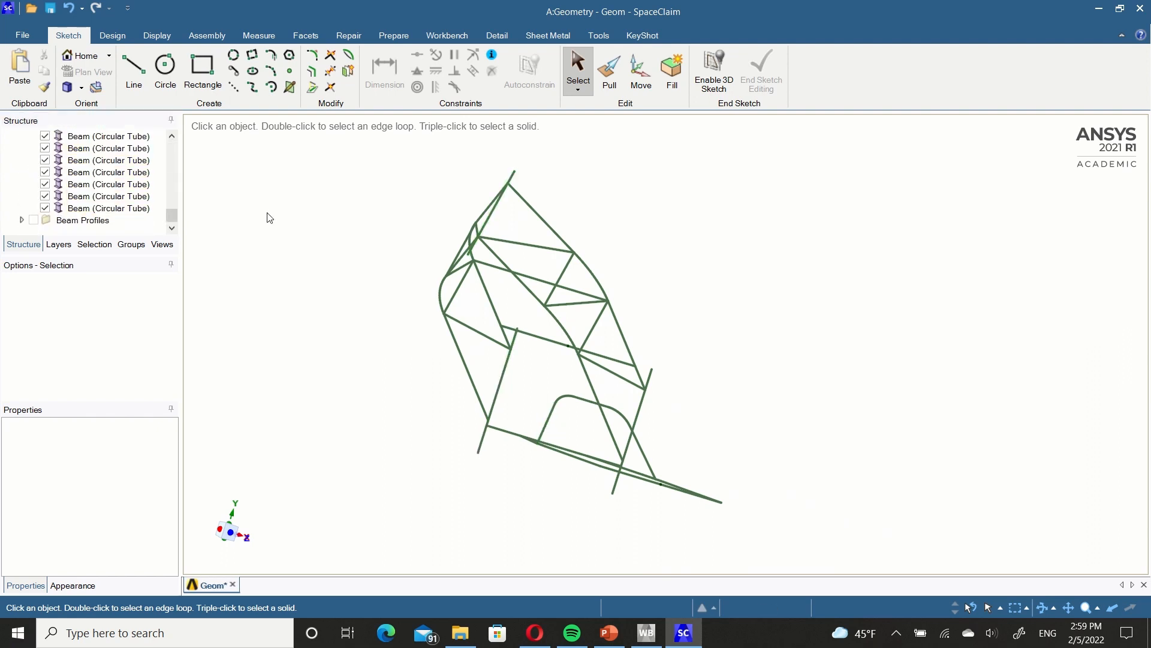
Move the 15 swingarm beams, including the crossbar joining them to the main frame, into a new component.
middle_click_drag(600, 391, 624, 370, "ctrl")
middle_click_drag(593, 422, 585, 398, "ctrl")
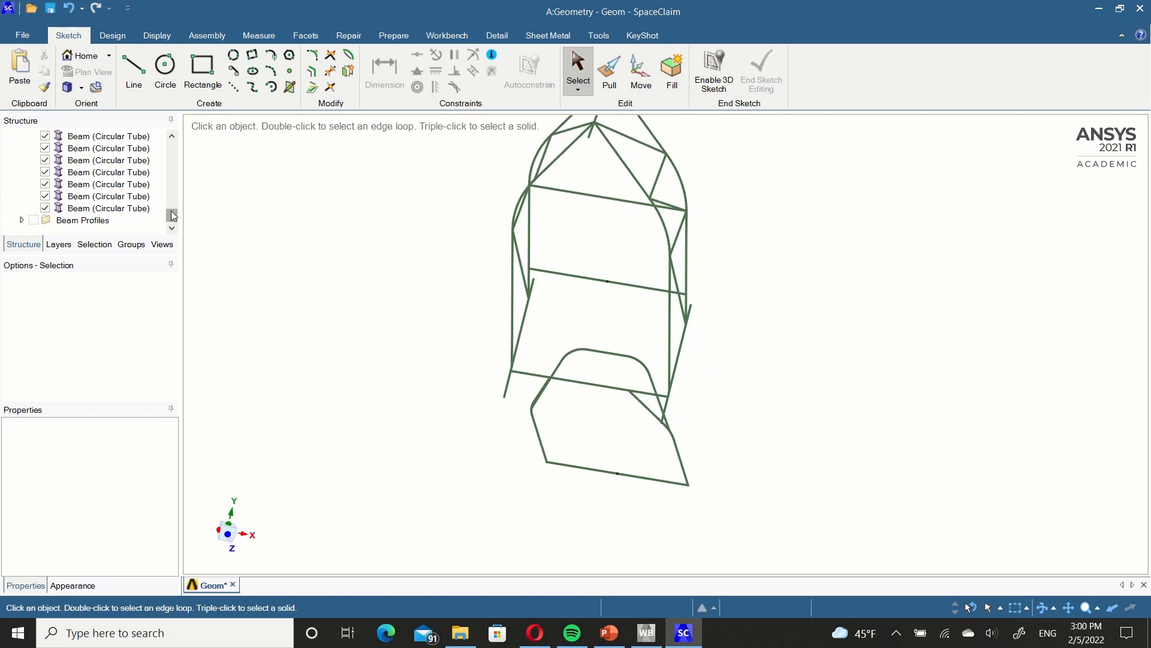
mouse_move(172, 214)
left_mouse_down()
mouse_move(172, 140)
mouse_move(171, 216)
left_mouse_up()
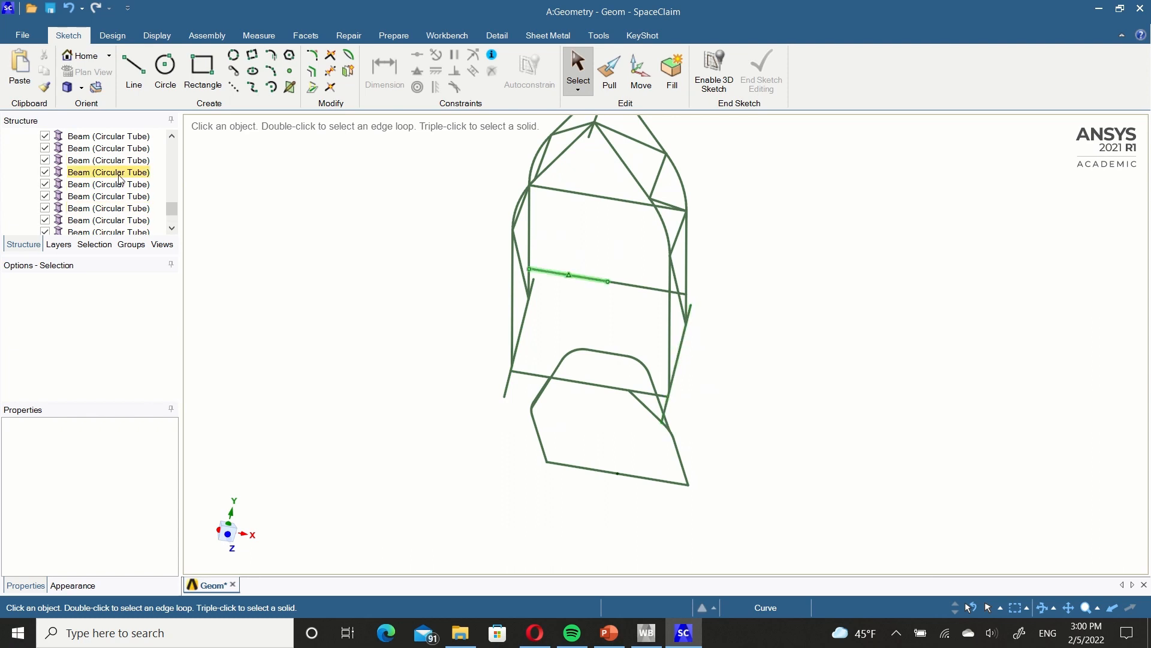
scroll(116, 196, "up", 1)
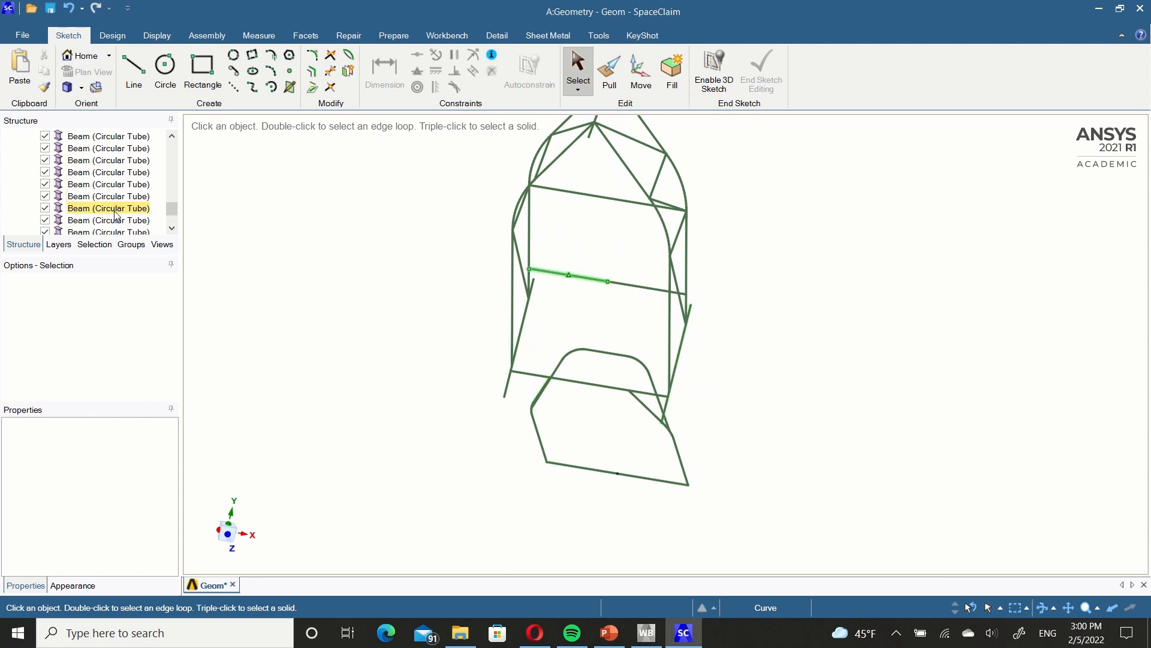
left_click(118, 196)
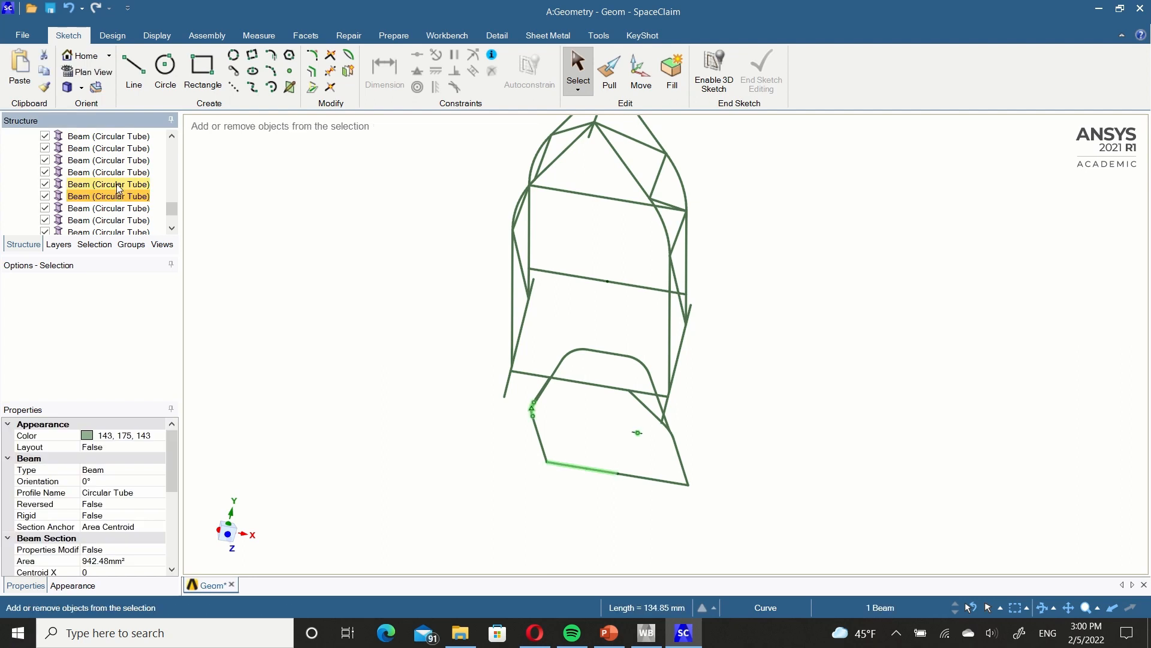
left_click(117, 185, "ctrl")
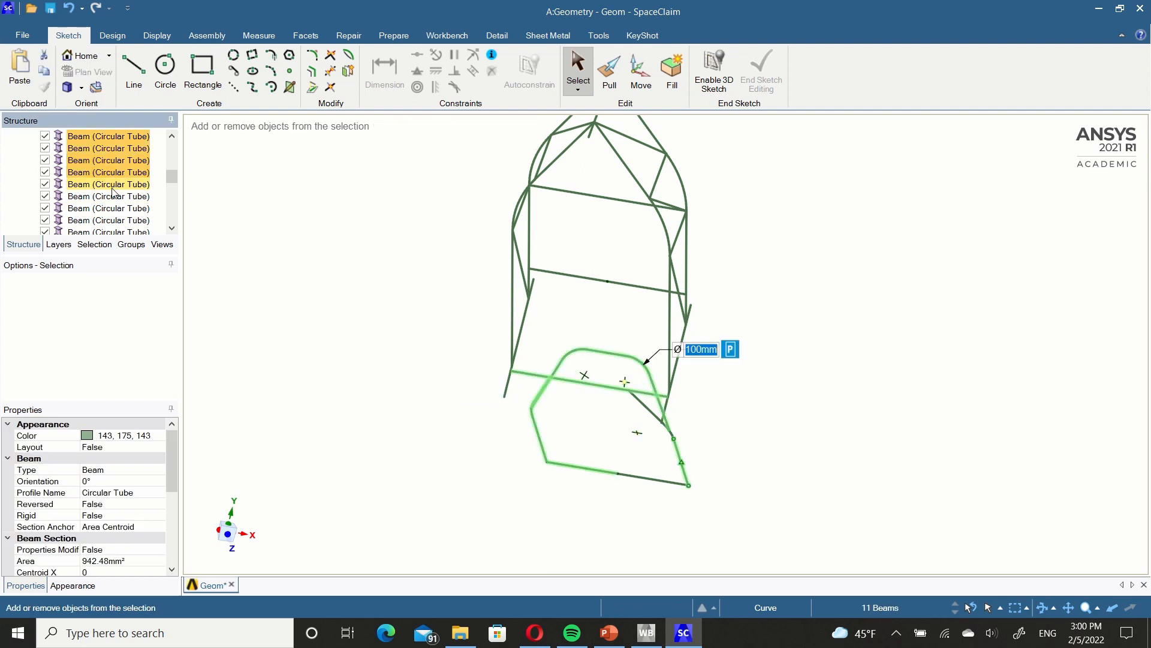
left_click(112, 187, "ctrl")
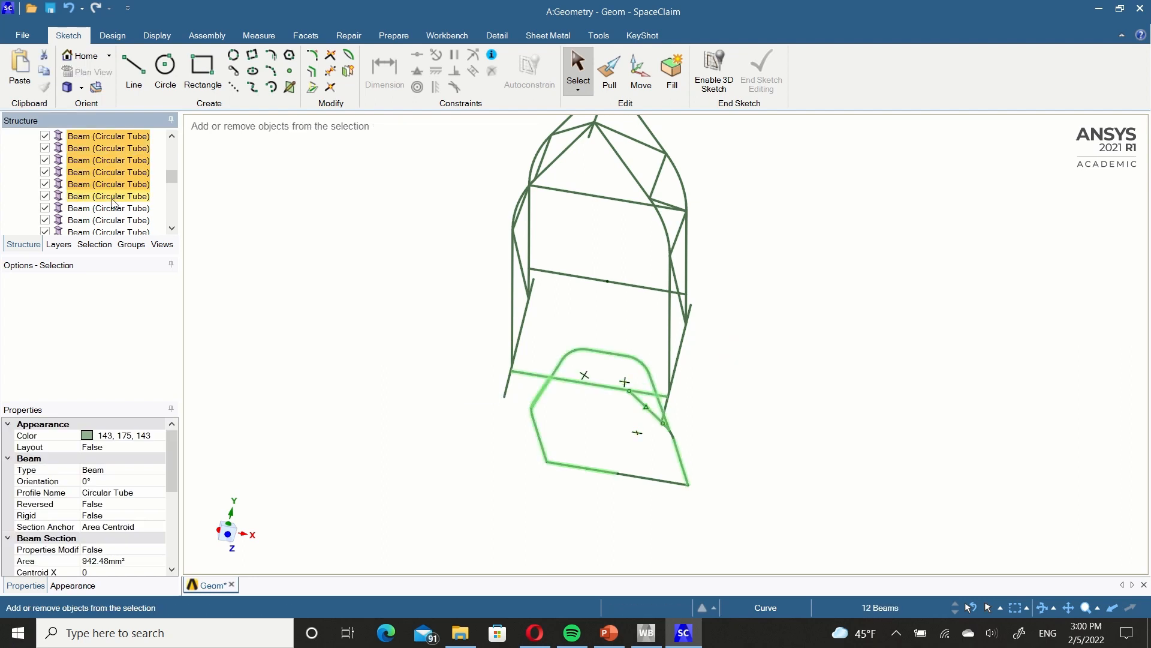
left_click(113, 207, "ctrl")
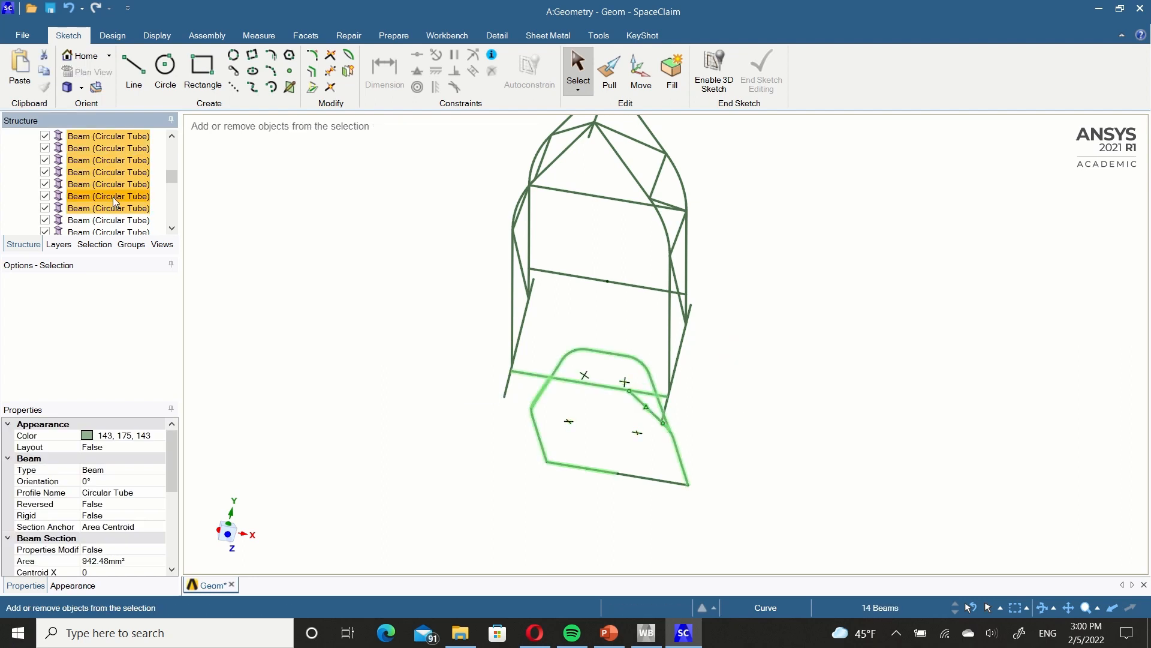
left_click(115, 220, "ctrl")
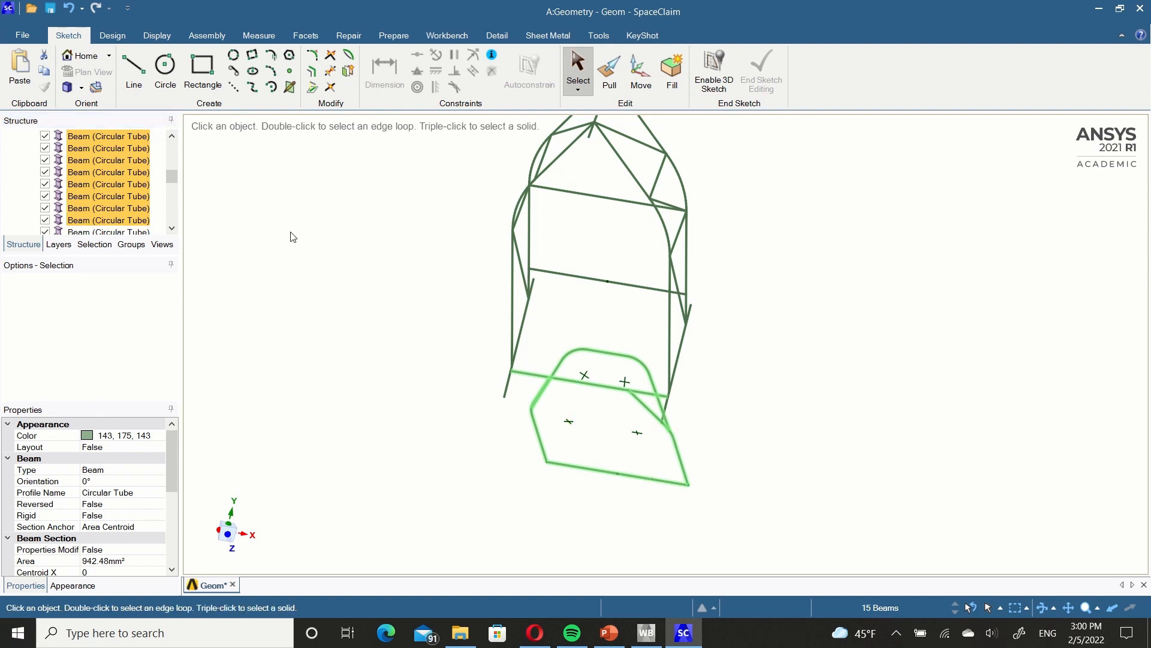
mouse_move(714, 393)
middle_mouse_down()
mouse_move(611, 354)
mouse_move(634, 414)
mouse_move(676, 437)
mouse_move(601, 434)
mouse_move(594, 423)
middle_mouse_up()
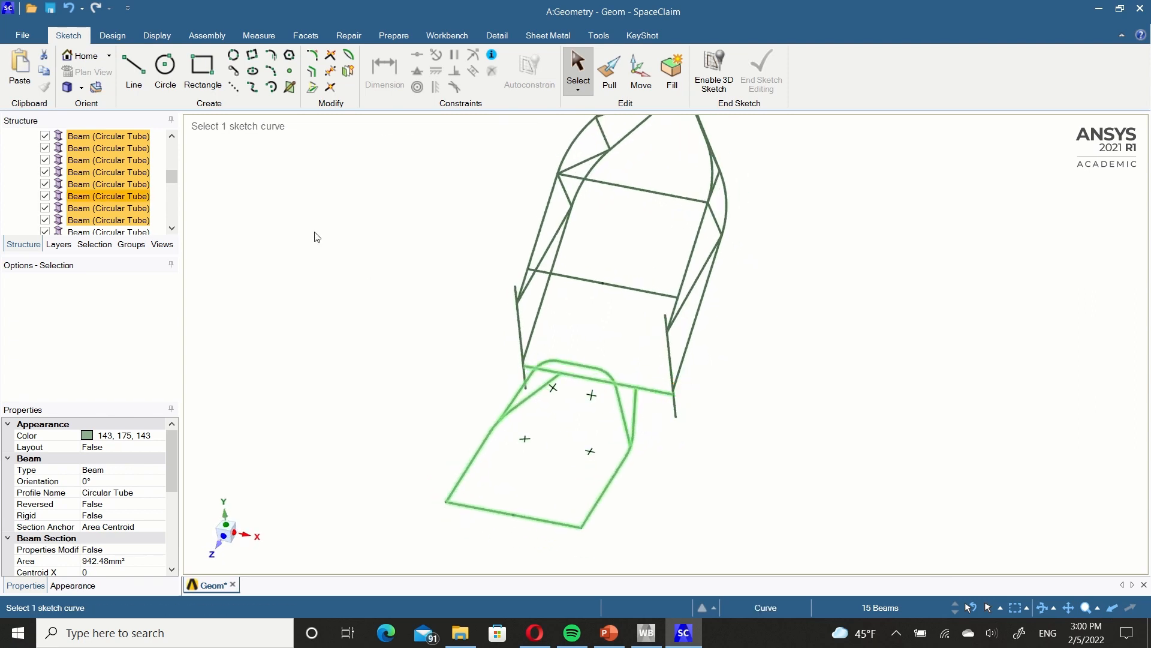
right_click(133, 204)
left_click(158, 210)
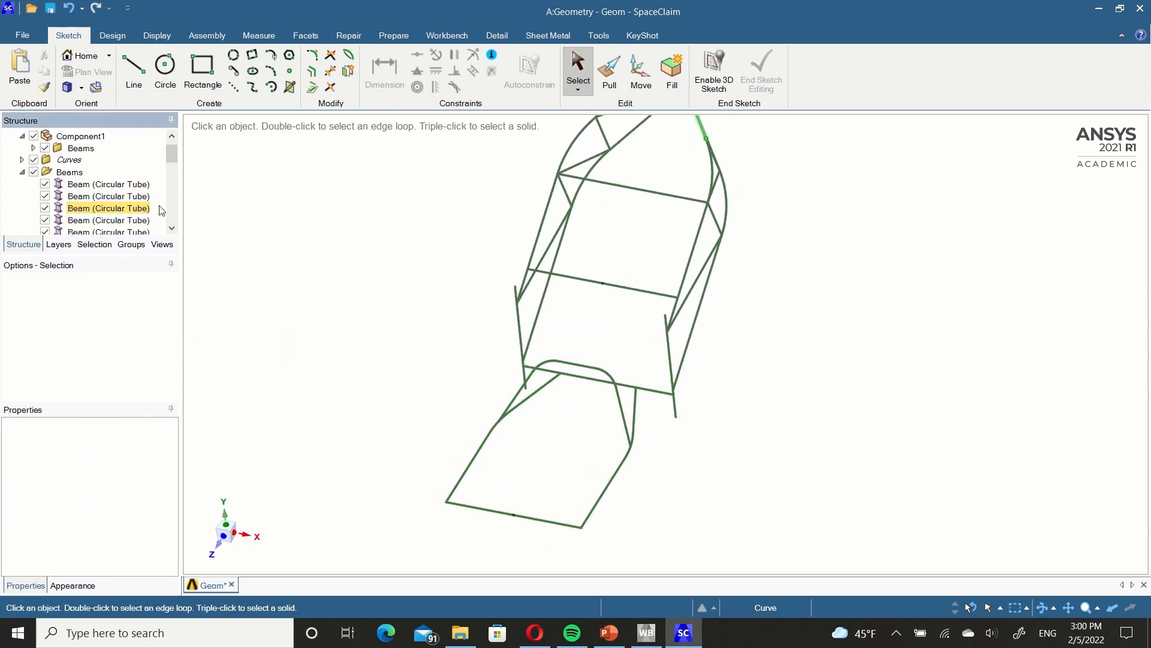
Rename the new component Component1 as Swingarm.
left_click(81, 136)
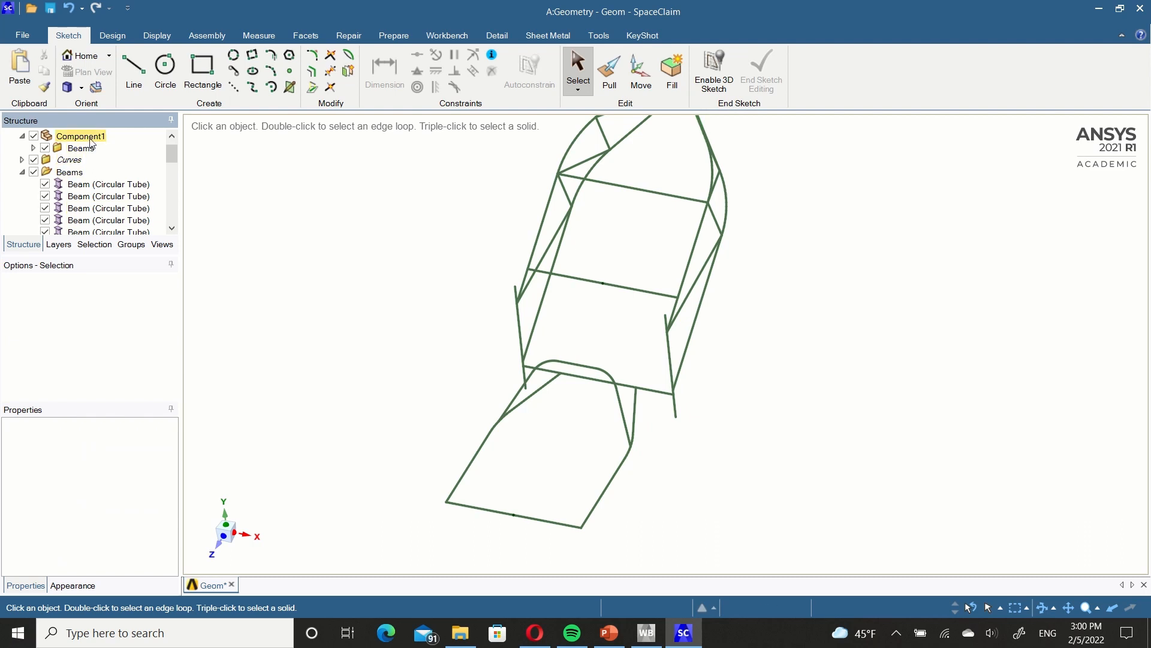
right_click(92, 138)
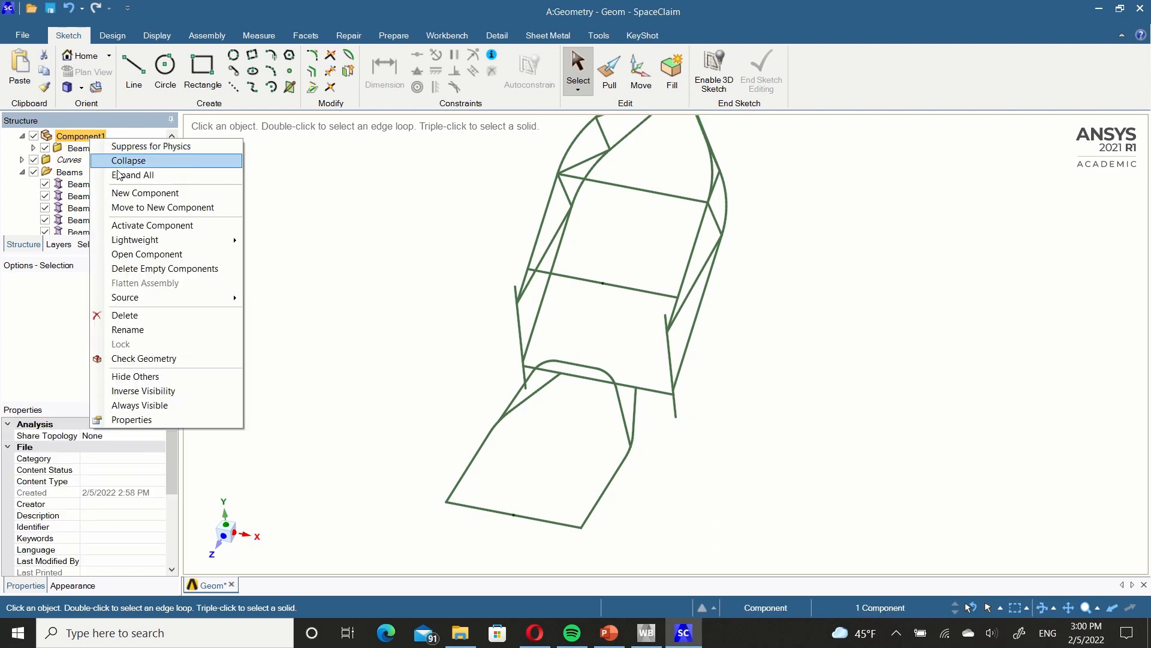
left_click(161, 329)
type("Swingarm")
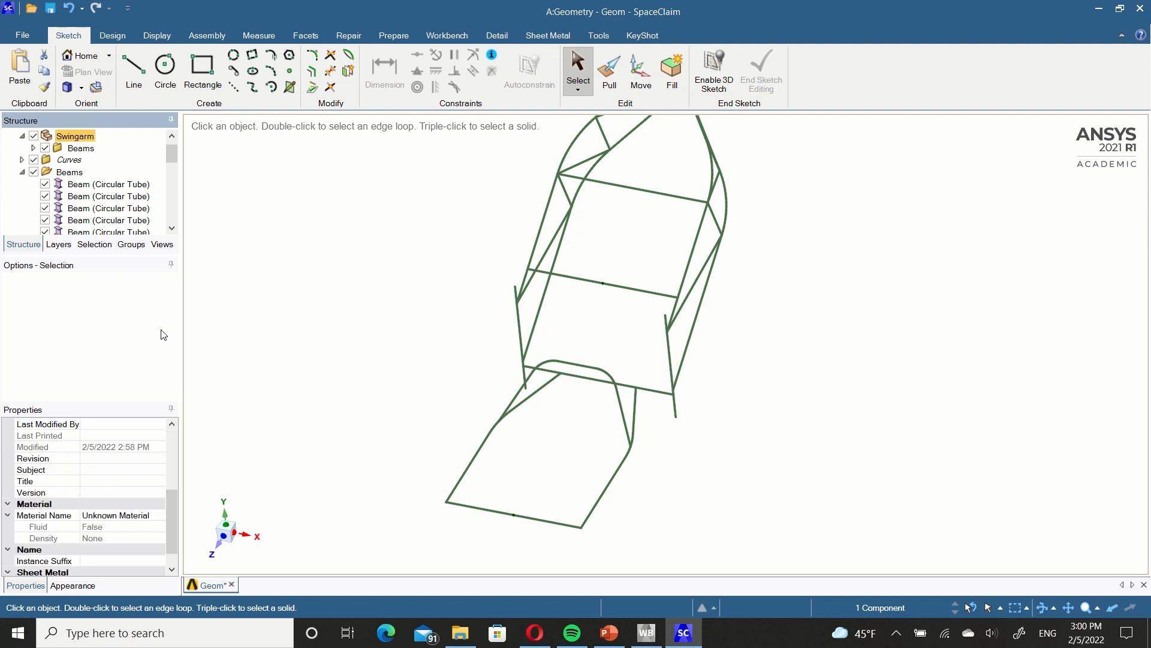
Move all remaining beams of the main frame into a second component, name it Frame, and collapse the Curves folder.
left_click(105, 197)
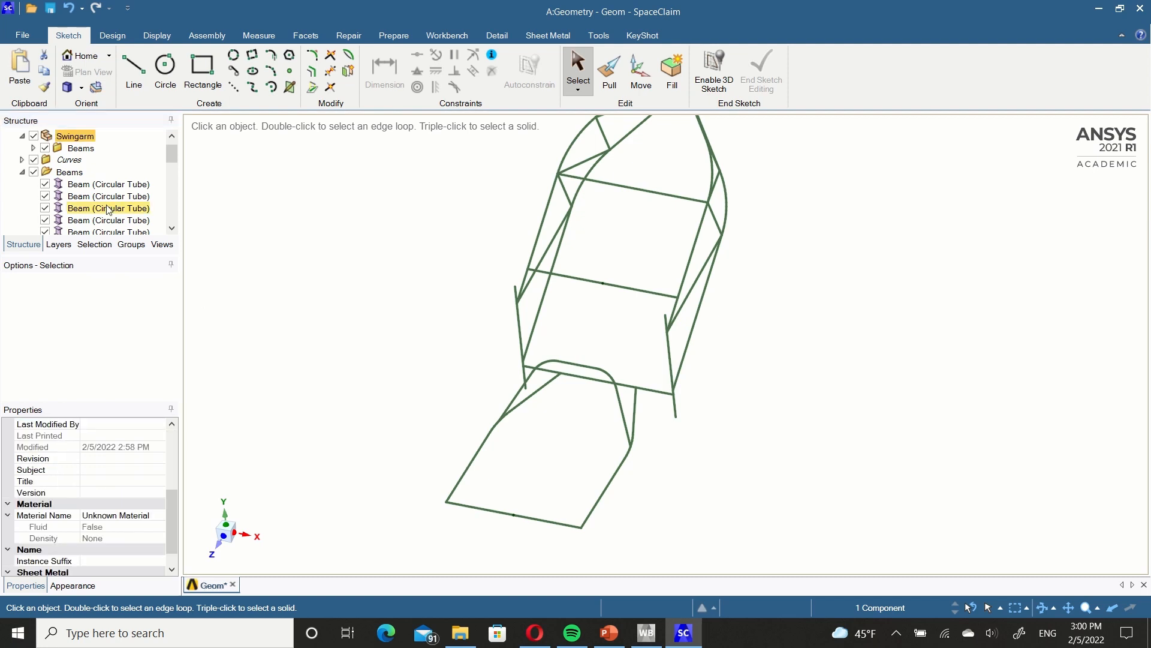
scroll(108, 198, "down", 9)
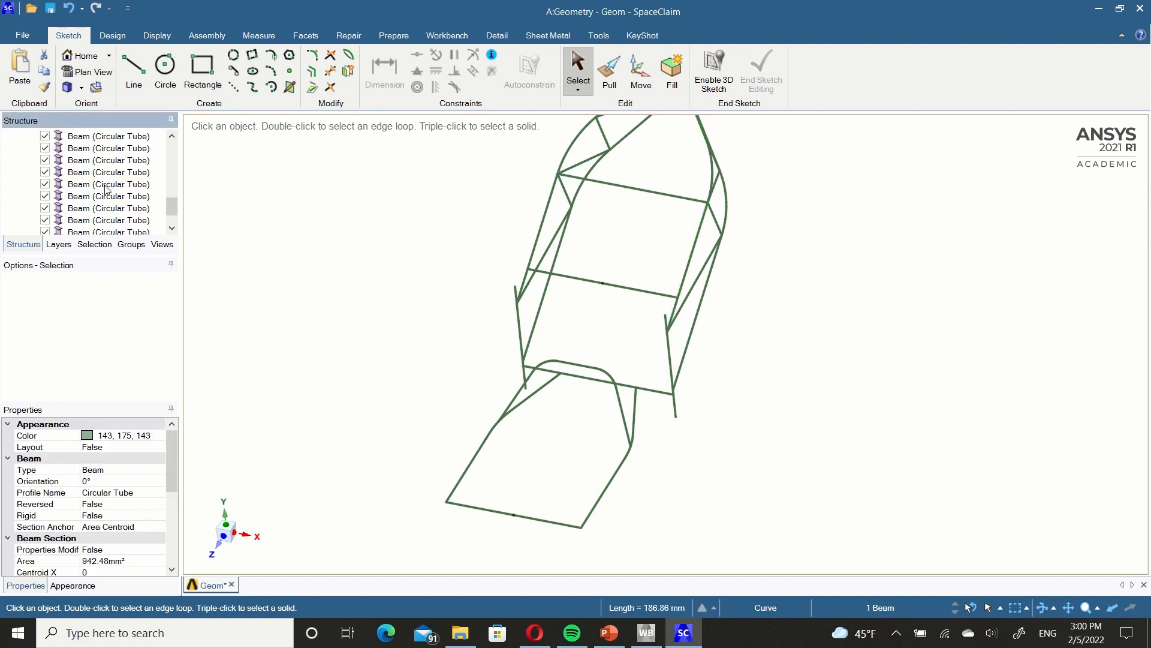
left_click(114, 210, "shift")
right_click(115, 214)
left_click(133, 202)
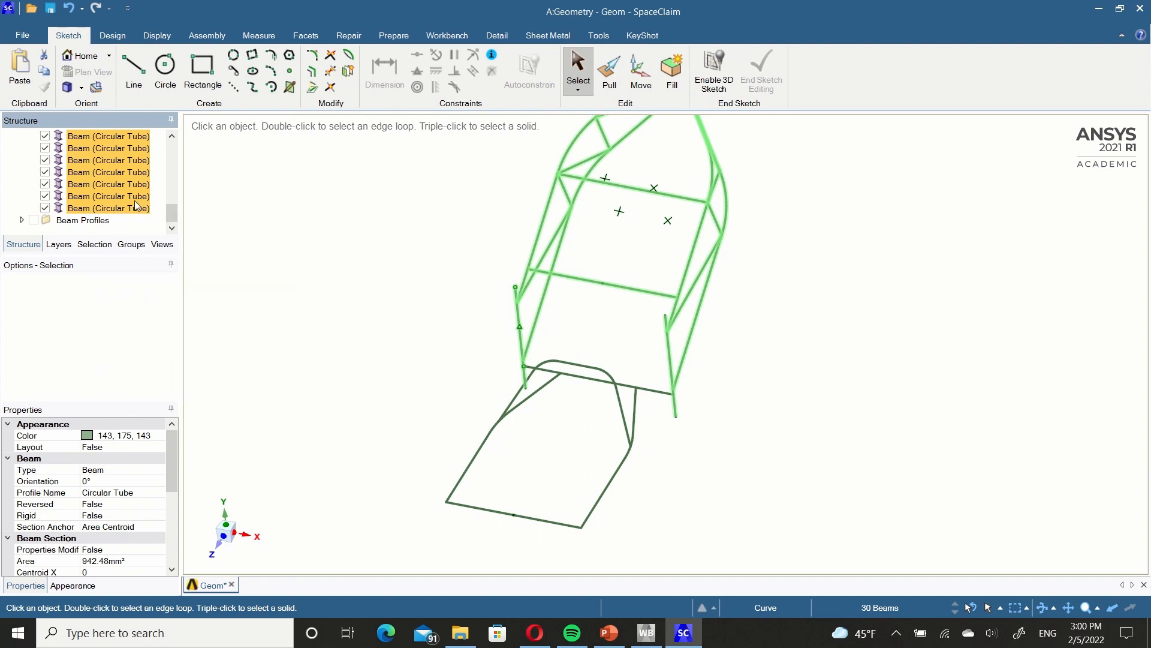
type("Frame")
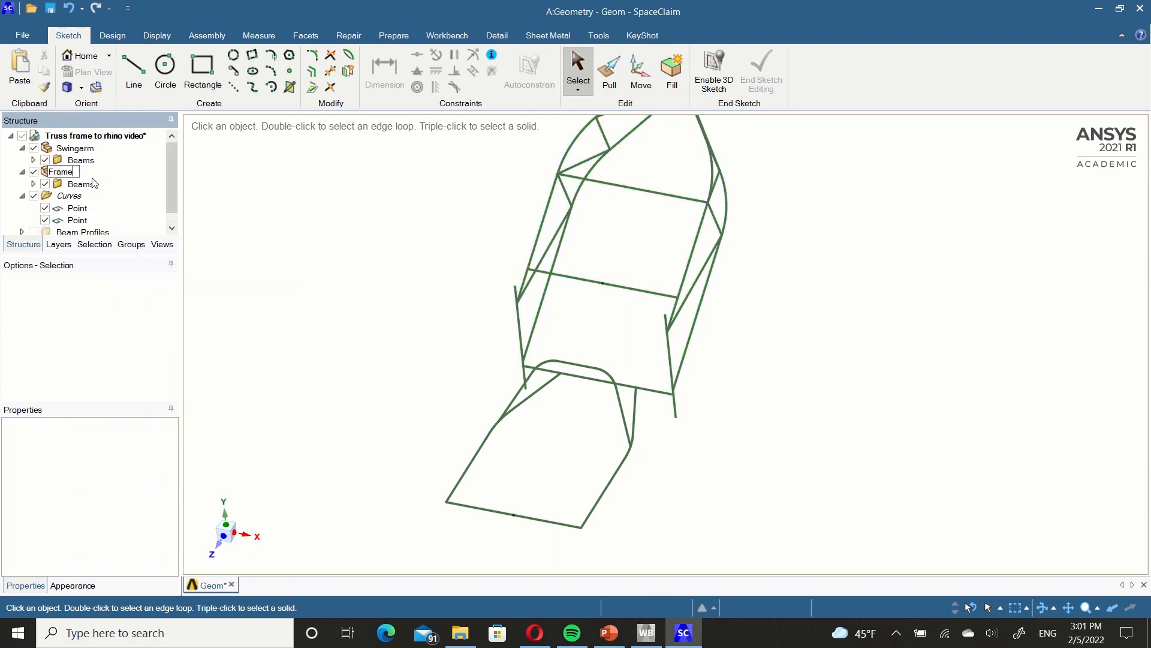
key("Return")
left_click(22, 195)
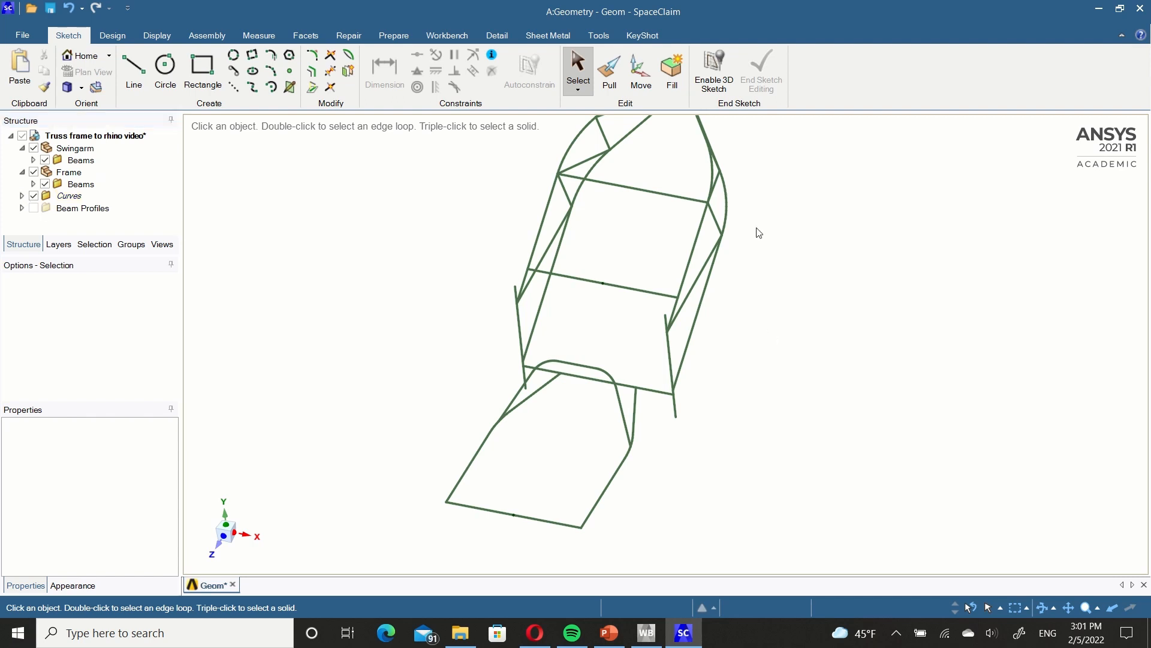
Examine the regrouped truss from other angles, along with the Swingarm's beam entries and its first beam.
scroll(655, 251, "up", 3)
scroll(654, 247, "down", 5)
middle_click_drag(642, 231, 641, 283, "ctrl")
mouse_move(600, 318)
middle_mouse_down()
mouse_move(617, 290)
mouse_move(684, 286)
mouse_move(665, 318)
mouse_move(646, 317)
middle_mouse_up()
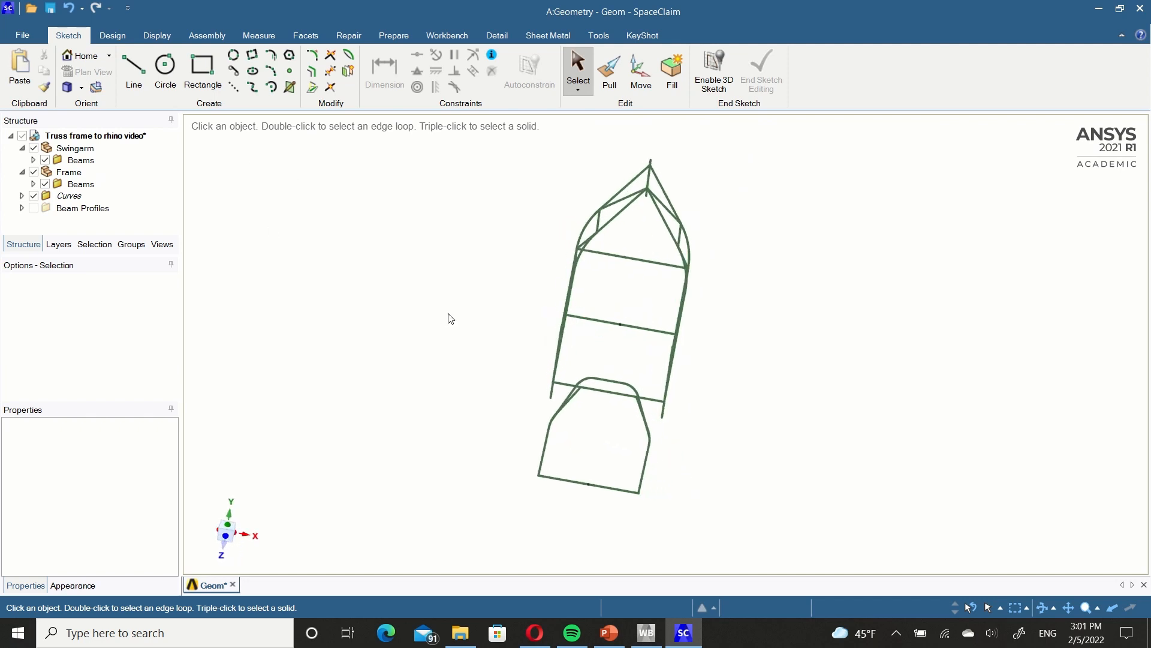
left_click(32, 160)
left_click(119, 173)
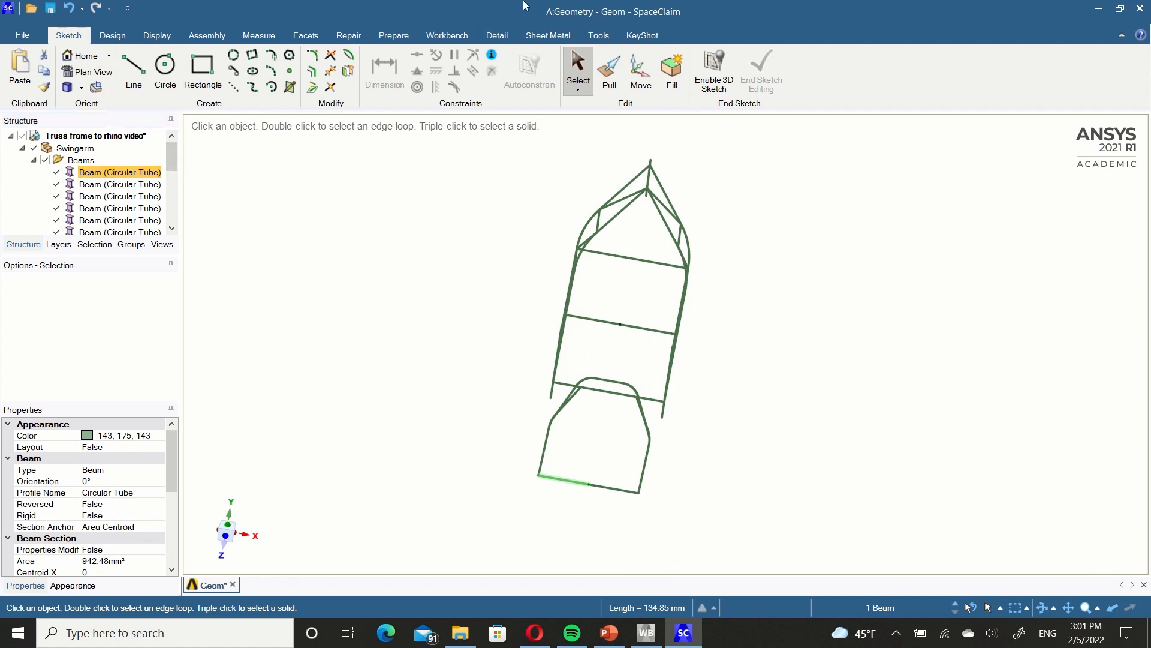
left_click(387, 36)
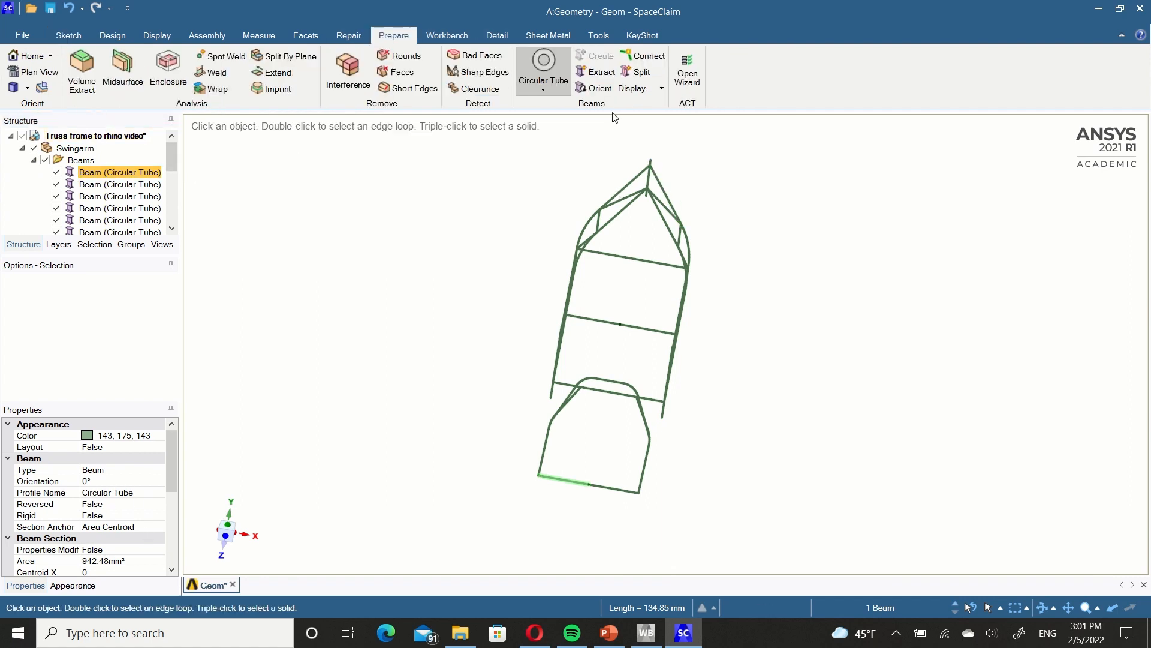
left_click(405, 406)
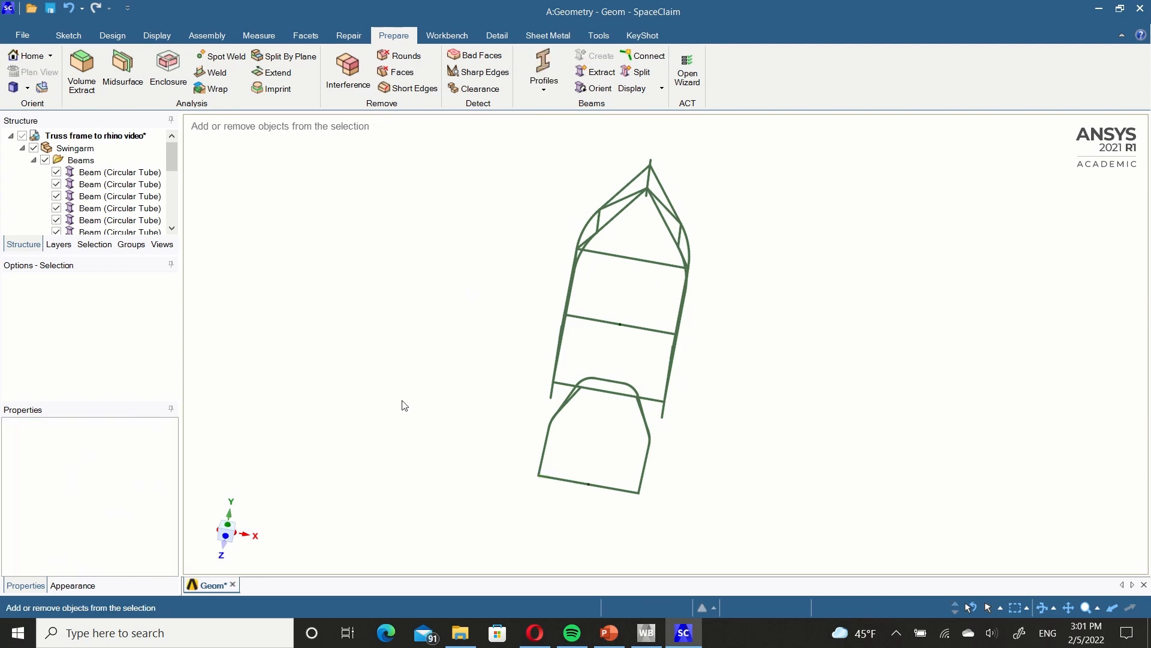
Save the SpaceClaim geometry, return to Workbench, and add a Static Structural system linked to the existing Geometry cell.
key("ctrl+s")
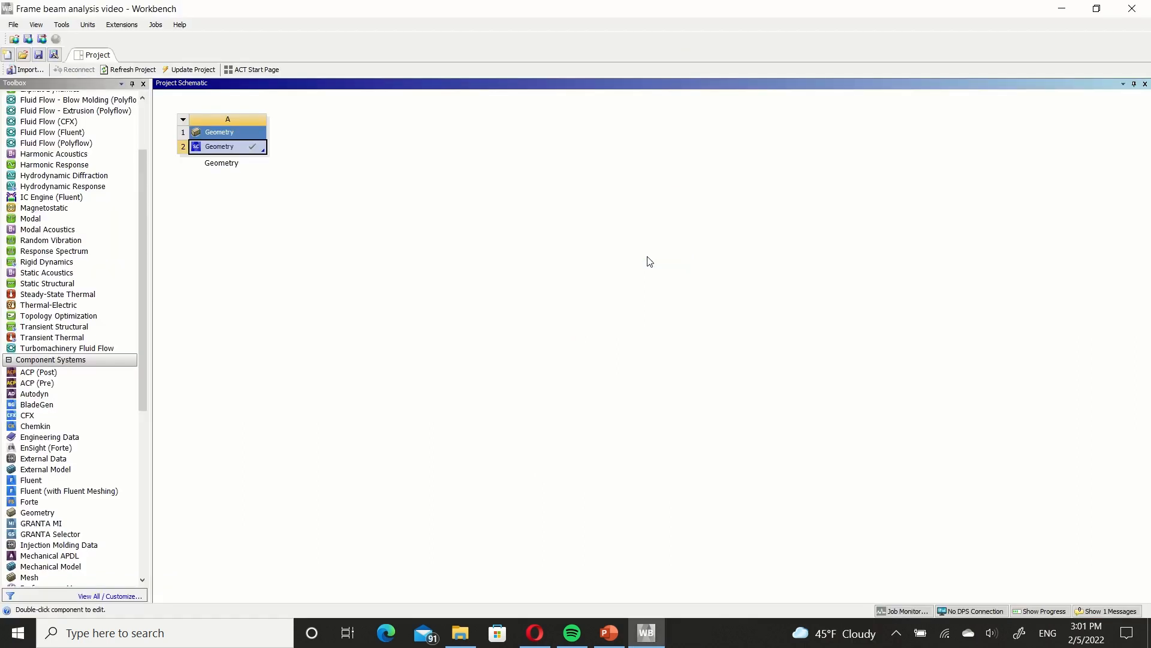
scroll(60, 360, "up", 3)
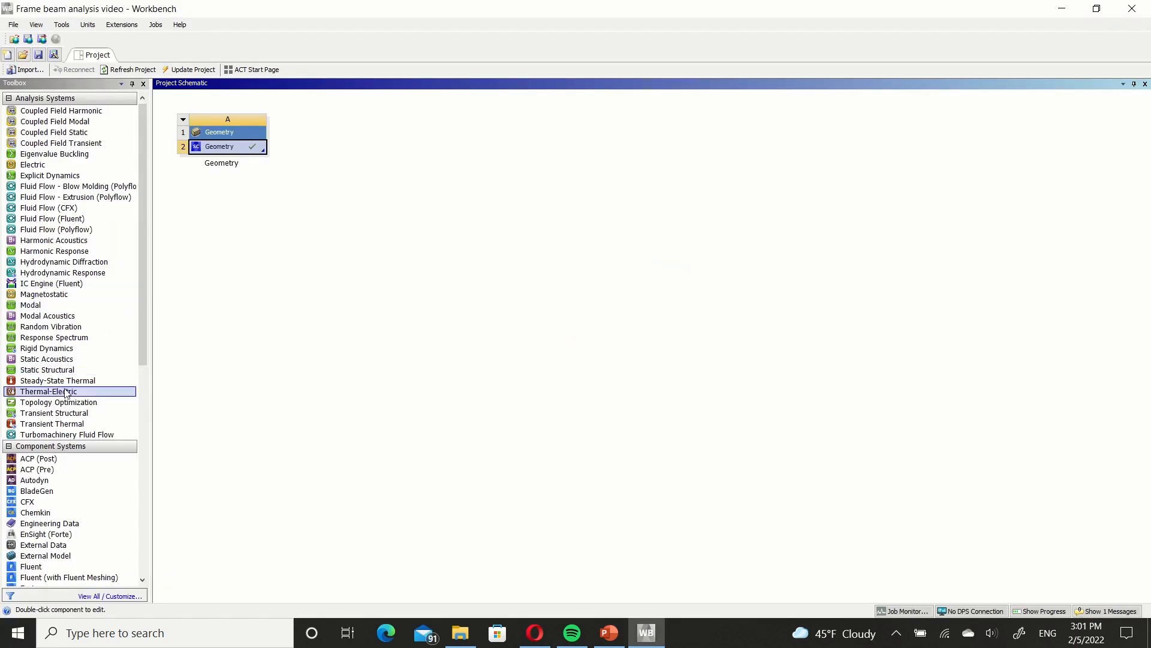
left_click(59, 370)
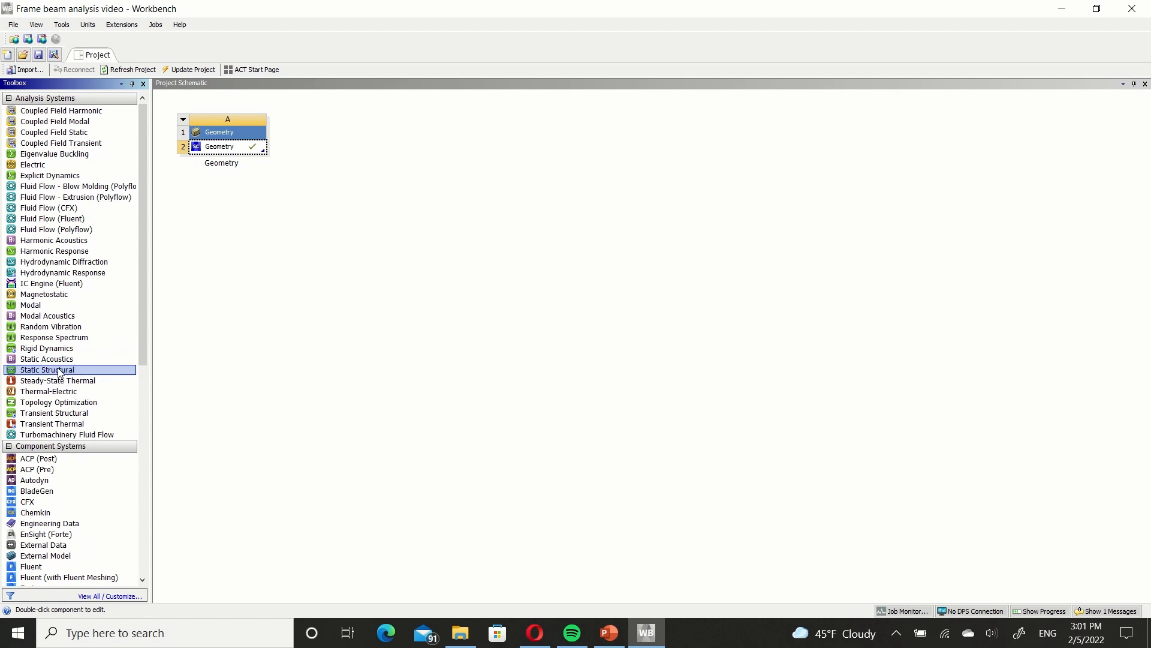
left_click_drag(60, 370, 244, 145)
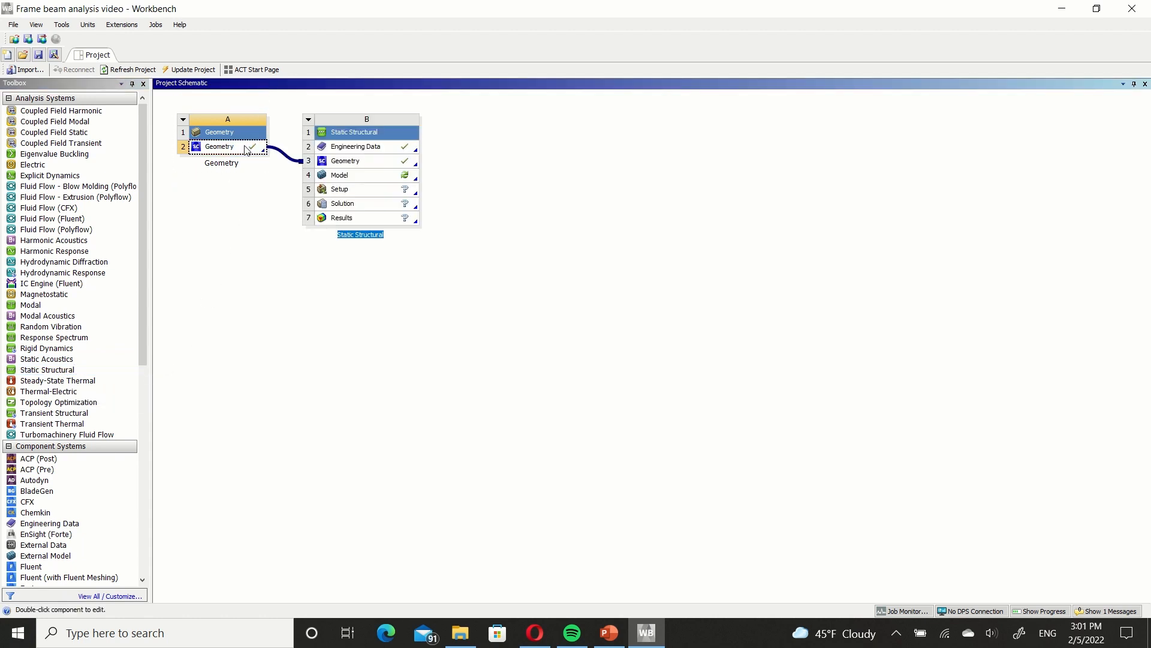
Add Stainless steel, 316, annealed to the Static Structural system's Engineering Data from the ANSYS GRANTA Materials Data for Simulation (Sample) library.
double_click(363, 148)
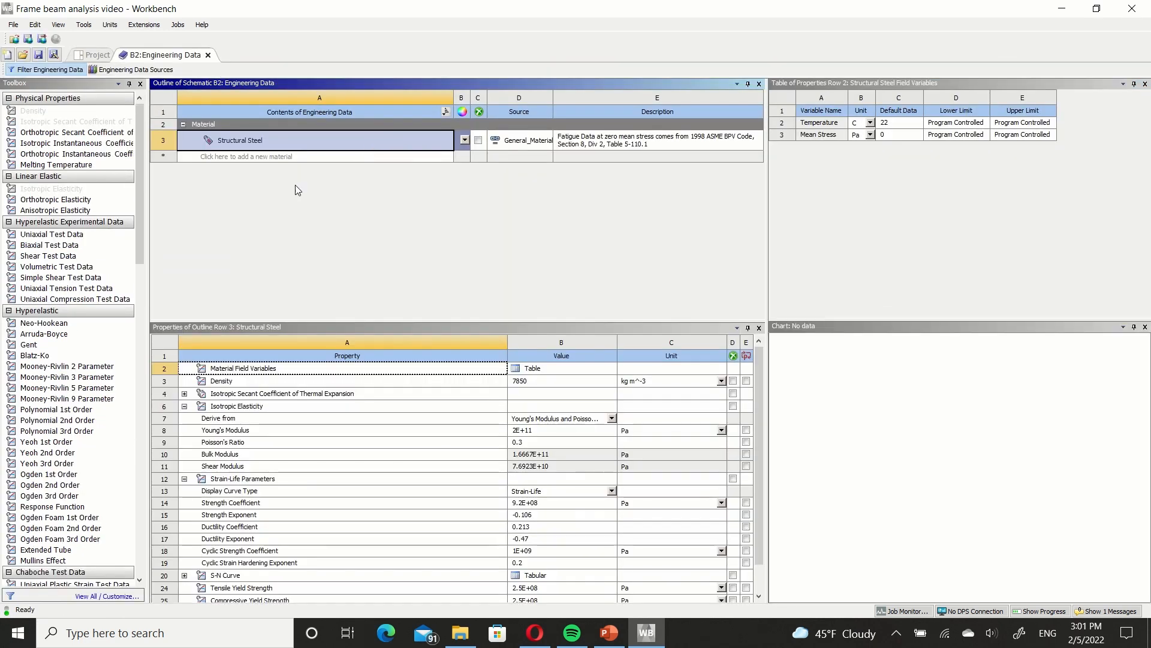
left_click(133, 70)
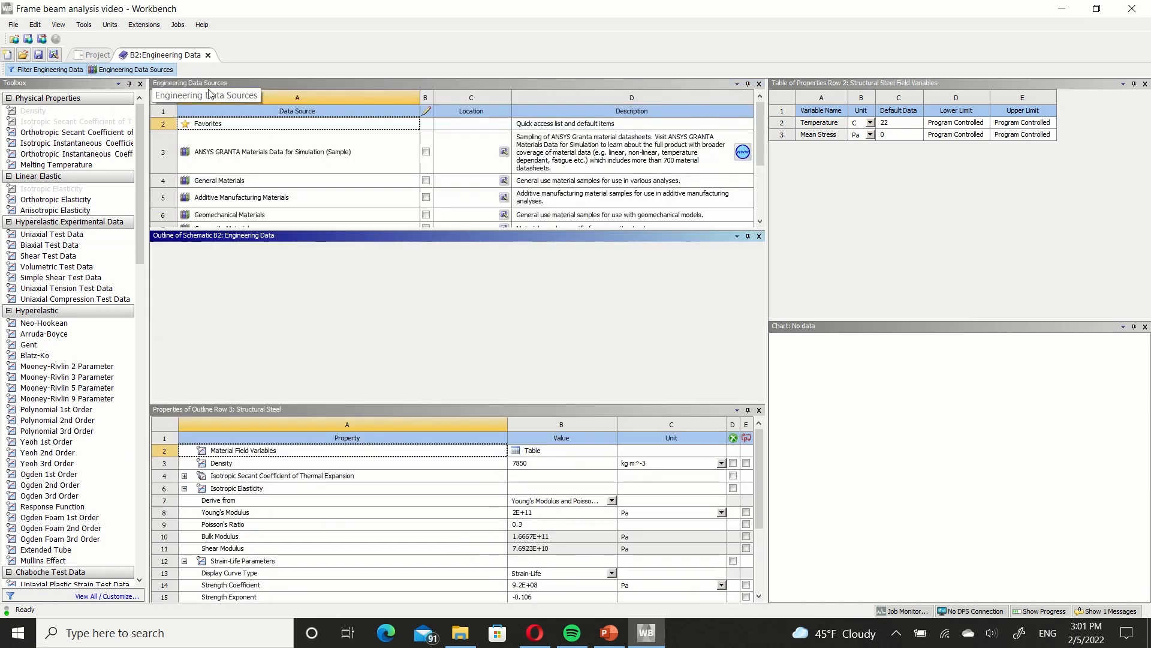
left_click(309, 154)
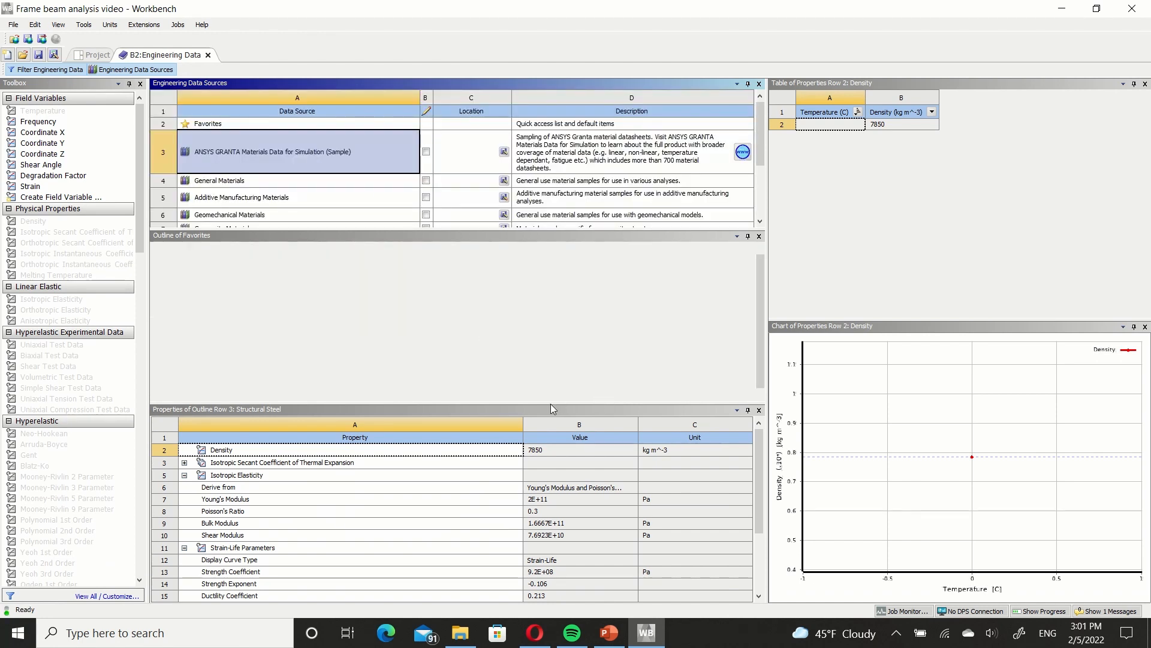
left_click_drag(494, 403, 493, 523)
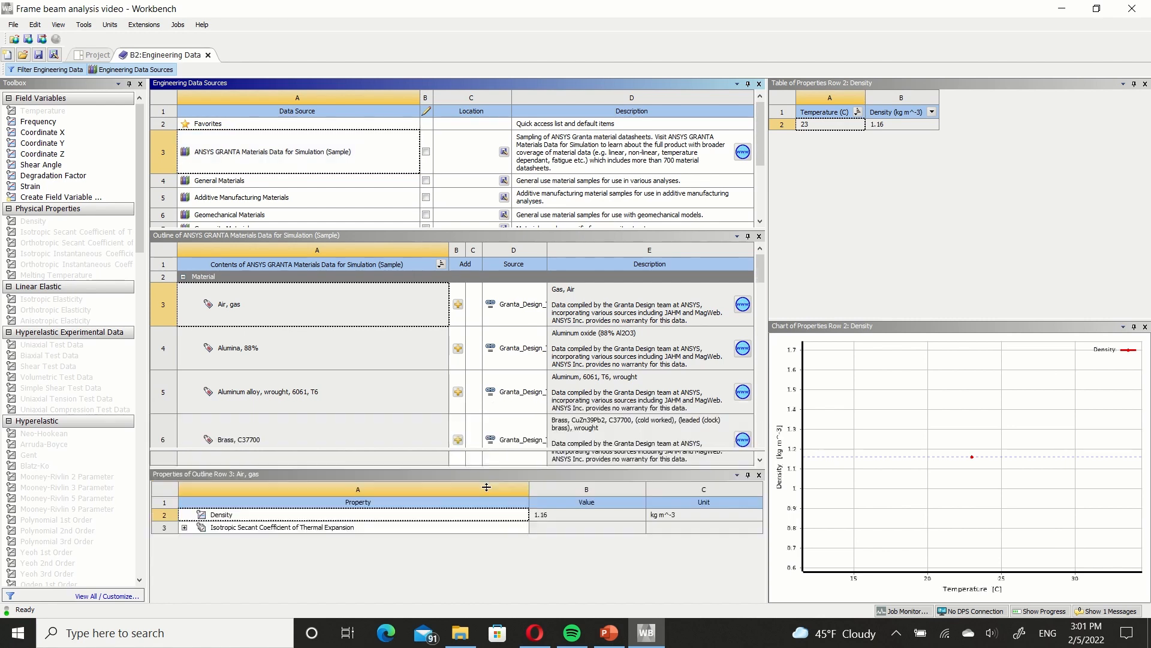
scroll(439, 429, "down", 3)
scroll(436, 419, "up", 3)
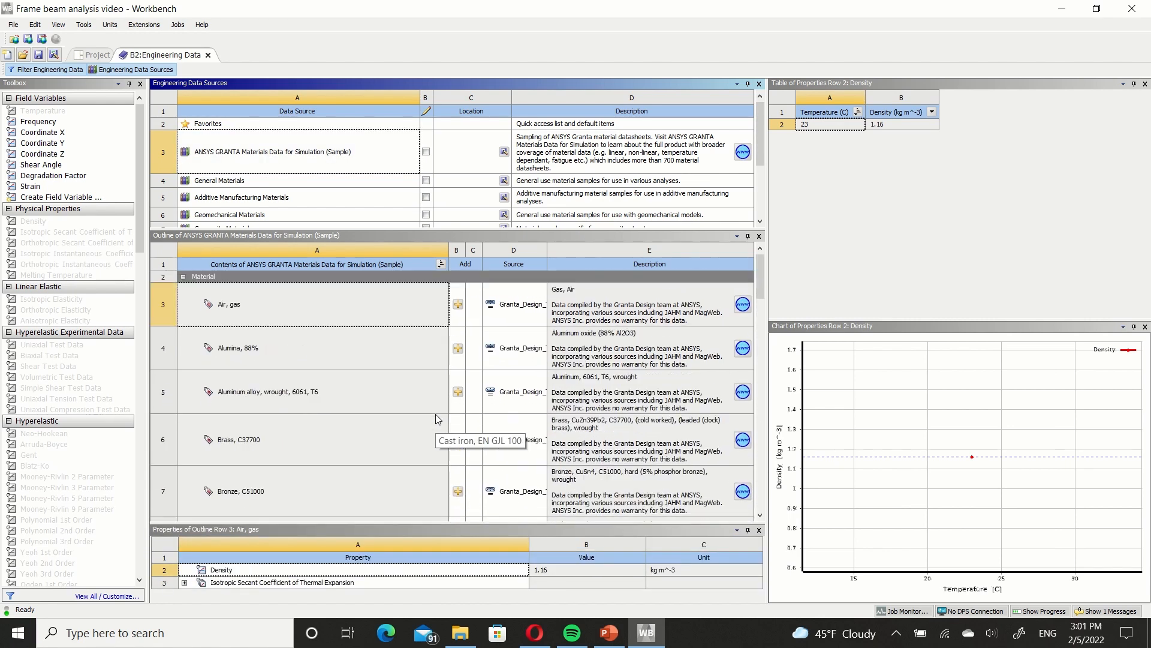
scroll(436, 419, "down", 15)
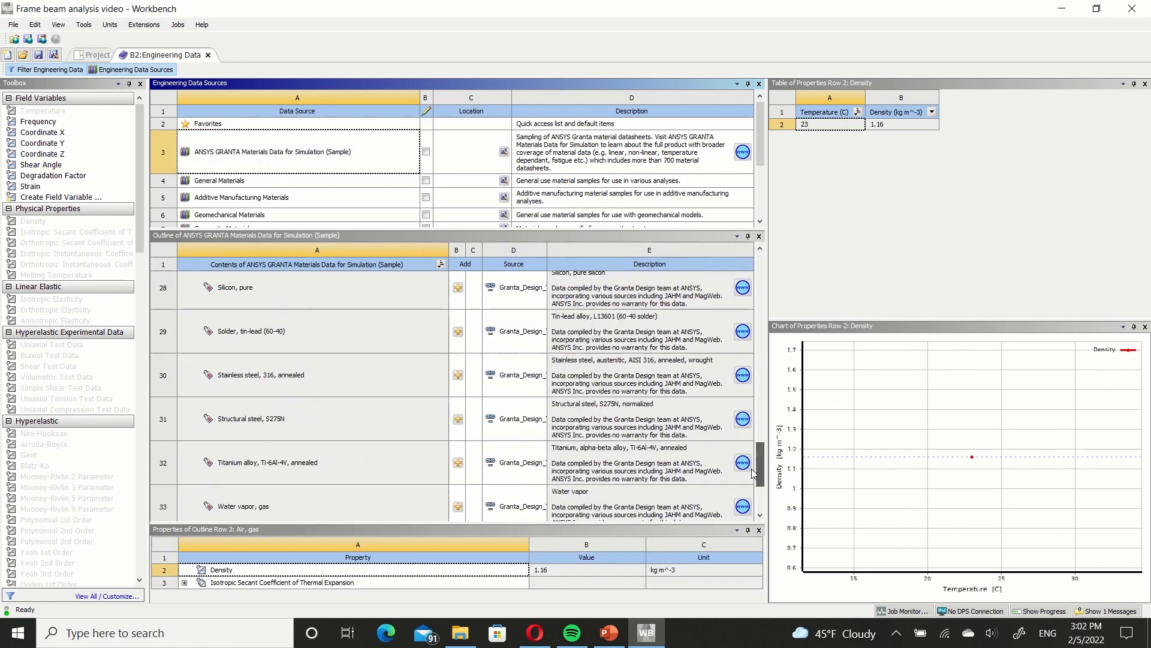
left_click(458, 376)
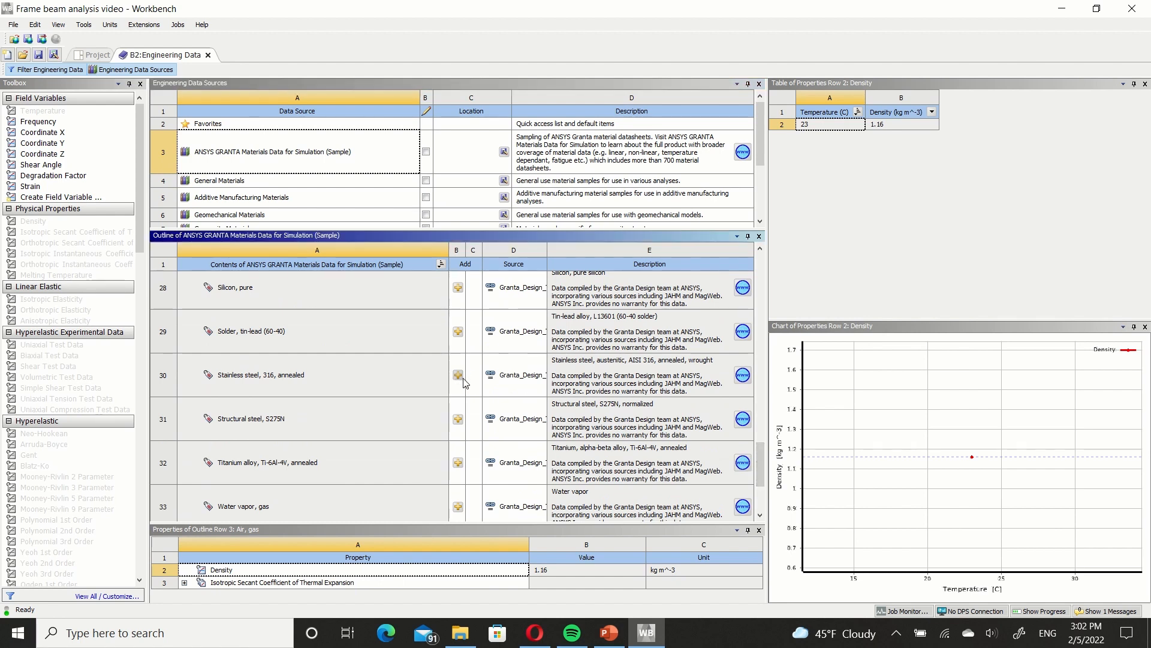
Close Engineering Data and open the Static Structural system's Model in Mechanical.
left_click(99, 55)
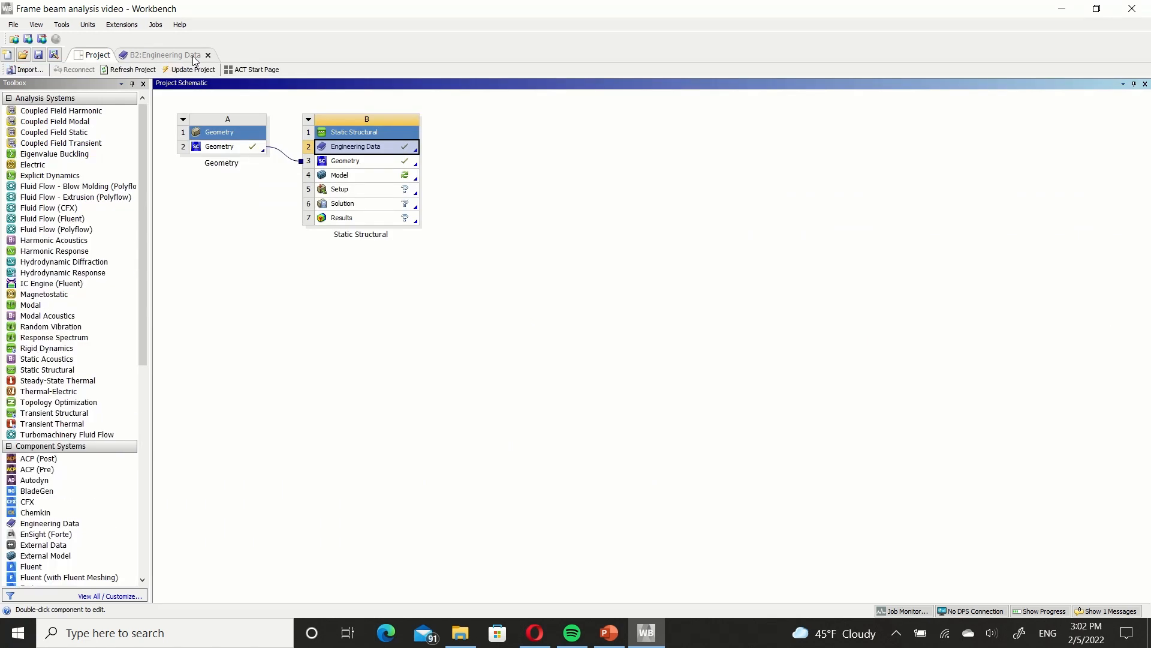
left_click(207, 55)
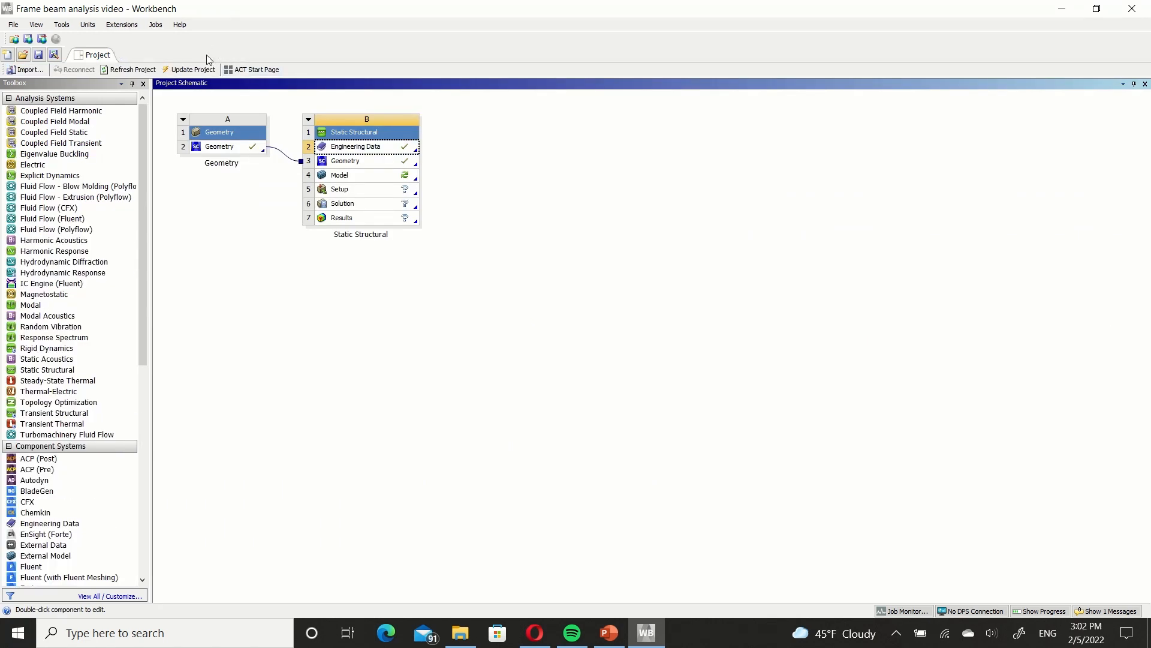
double_click(362, 175)
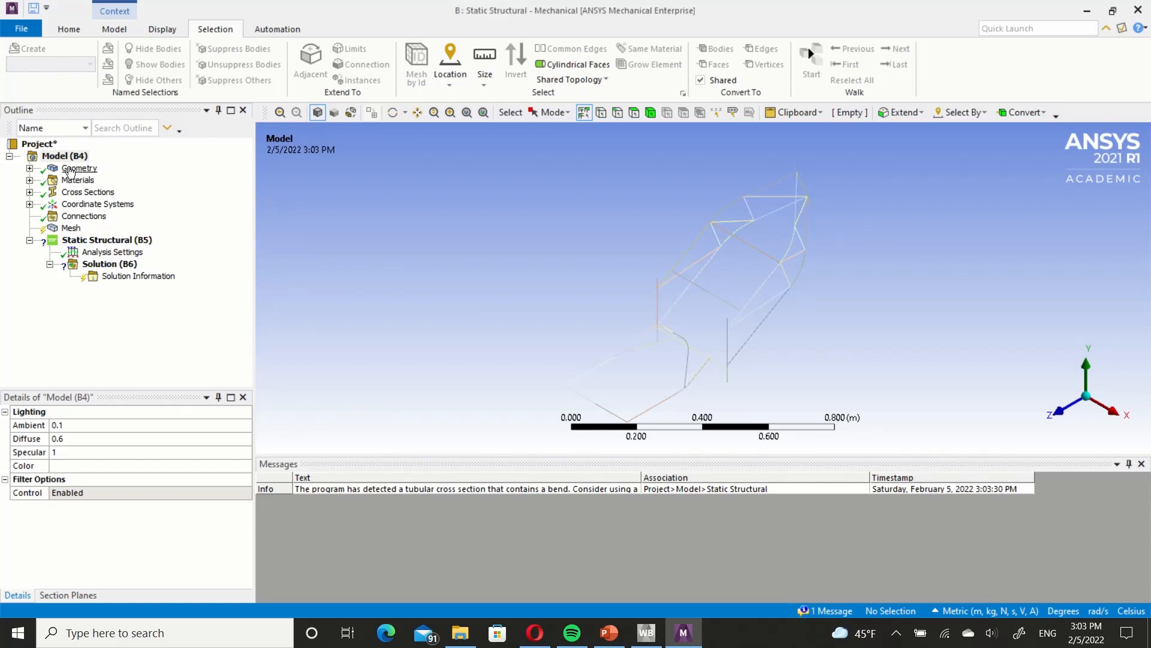
Examine the imported Swingarm and Frame beam bodies in the geometry listing and the truss model from several angles.
left_click(29, 169)
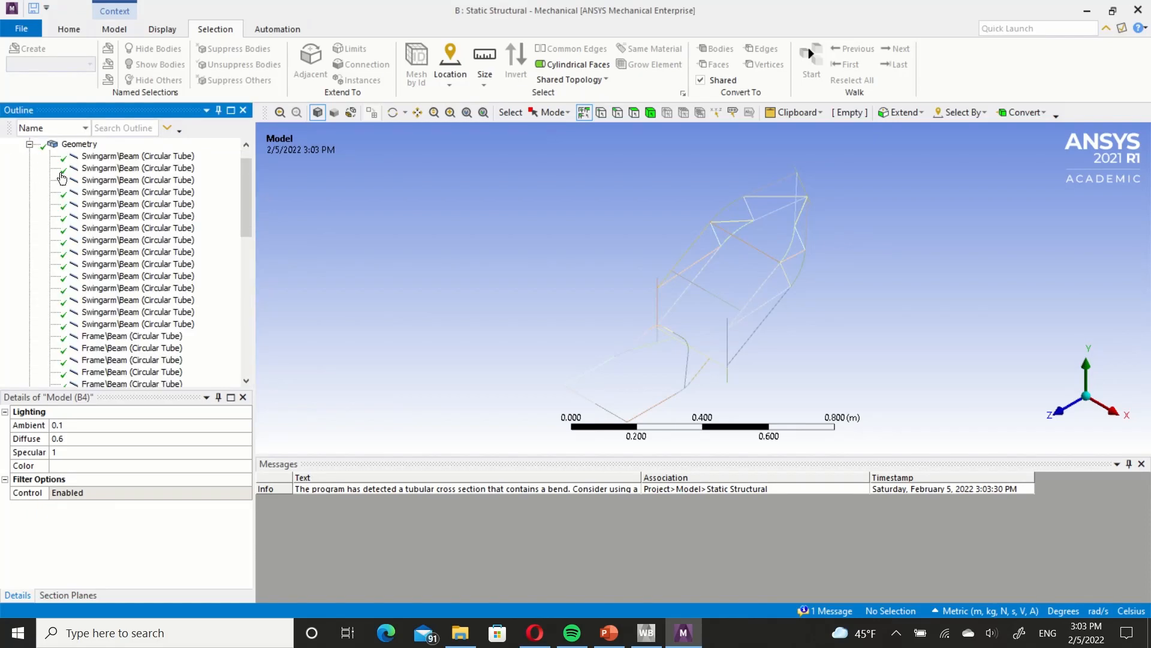
left_click(29, 145)
left_click(28, 170)
left_click(29, 145)
middle_click_drag(660, 282, 594, 262, "ctrl")
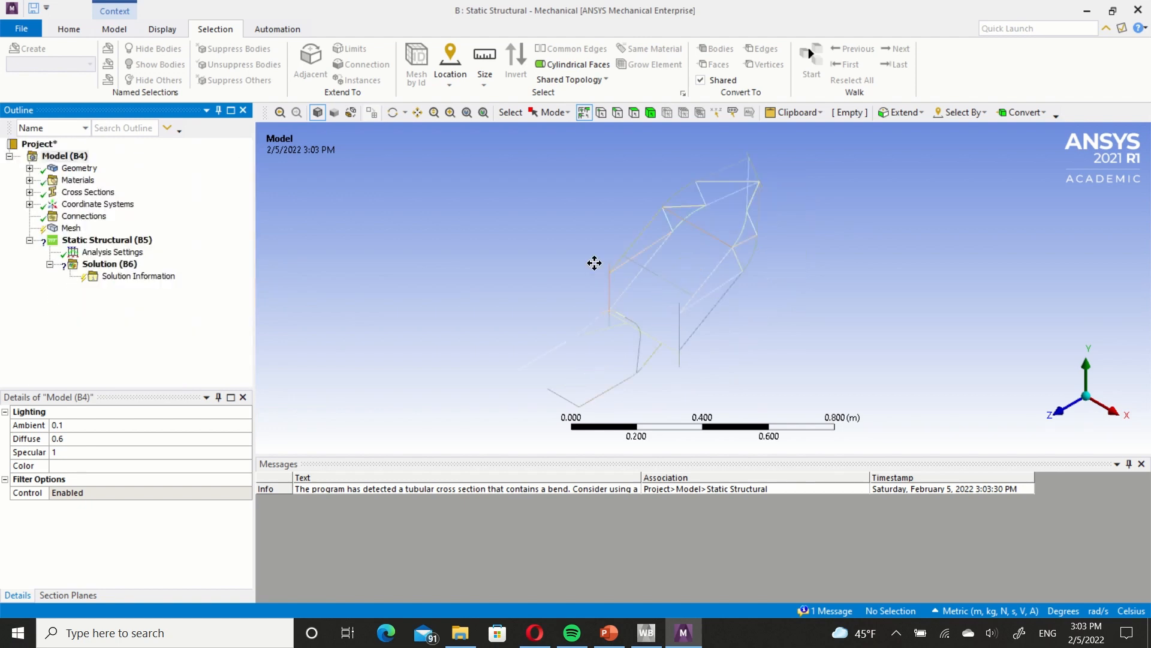
middle_click_drag(590, 341, 645, 343)
scroll(618, 329, "up", 3)
scroll(555, 305, "down", 2)
scroll(565, 318, "up", 3)
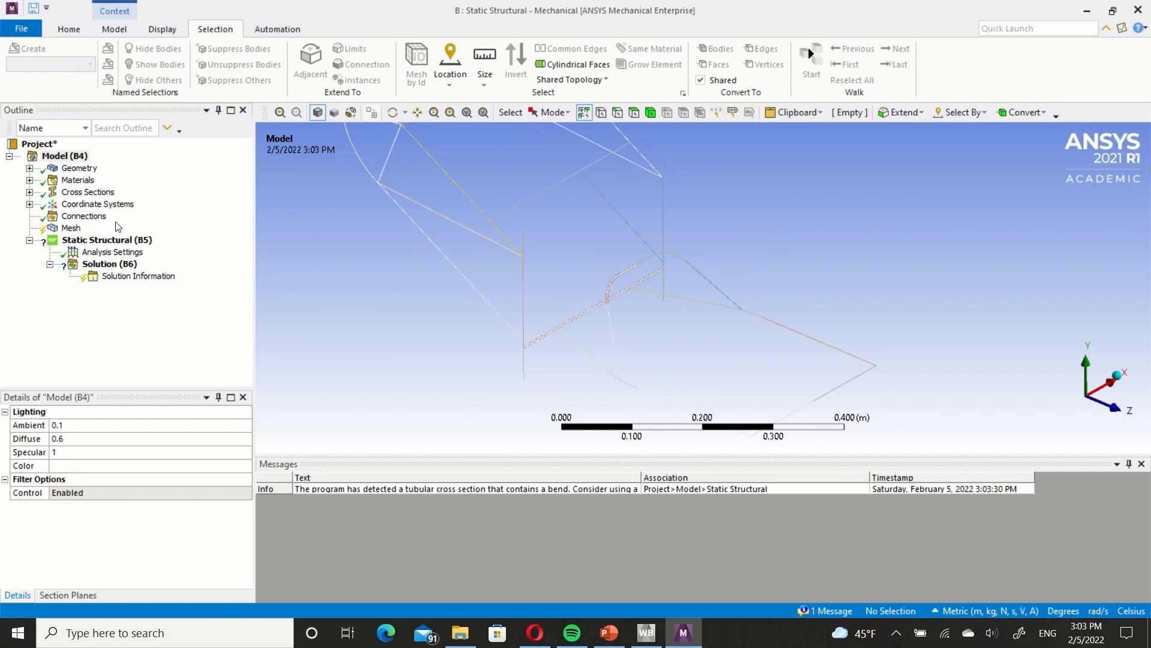
middle_click_drag(607, 233, 650, 239)
Insert a spring under the model's Connections.
left_click(78, 217)
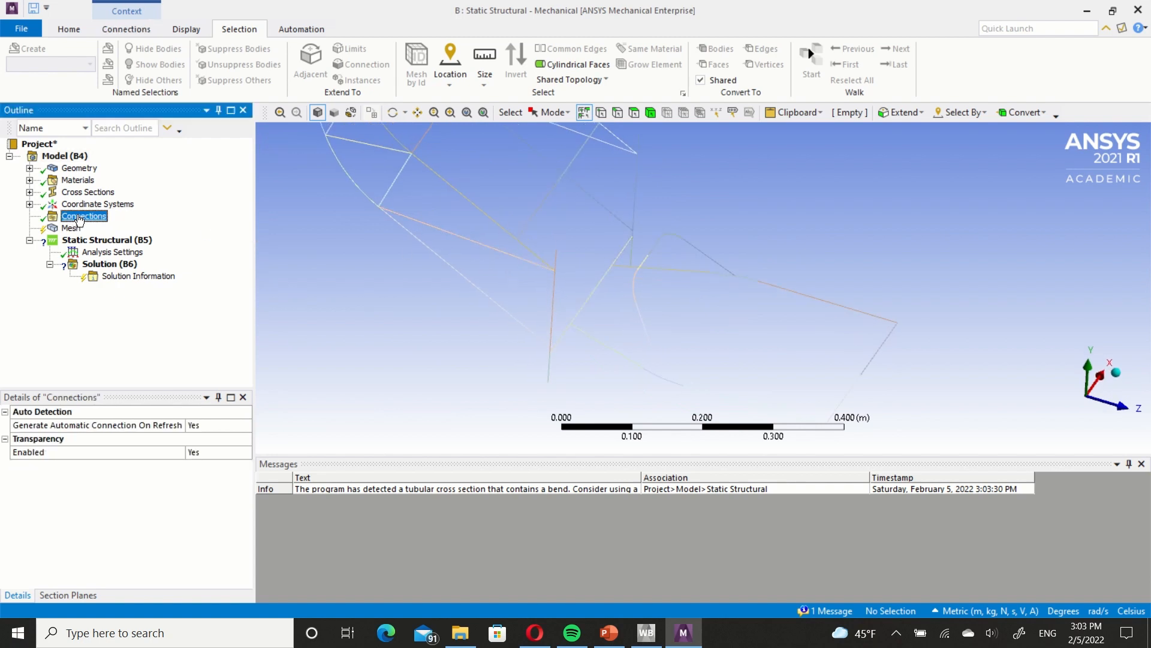
right_click(78, 217)
mouse_move(198, 223)
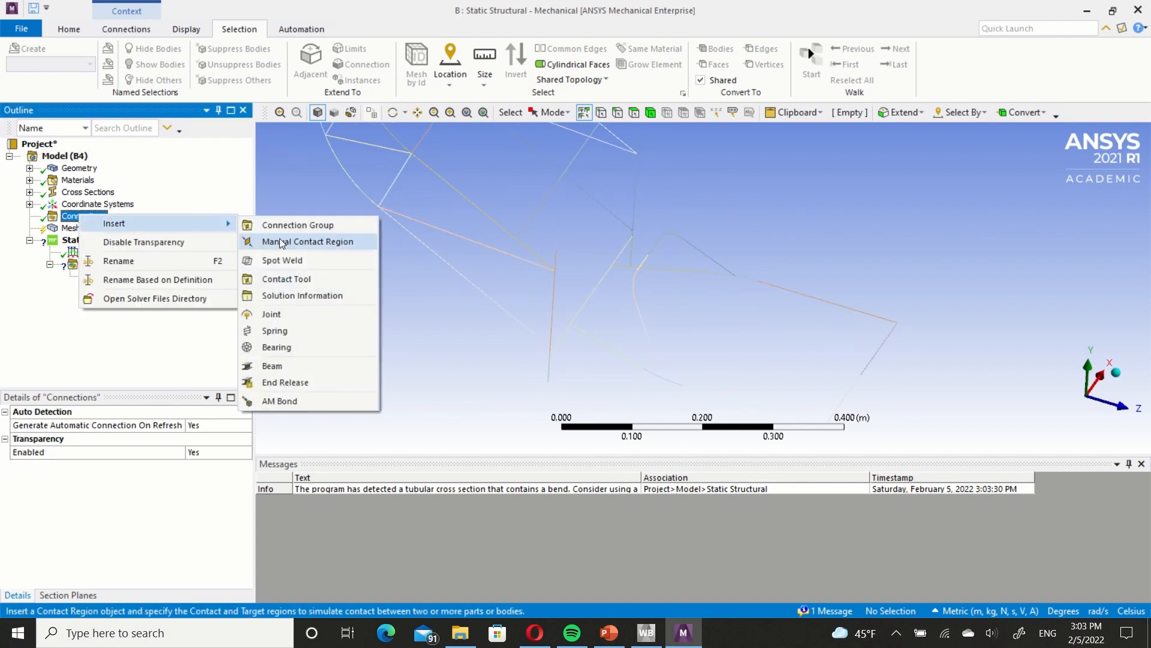
left_click(286, 332)
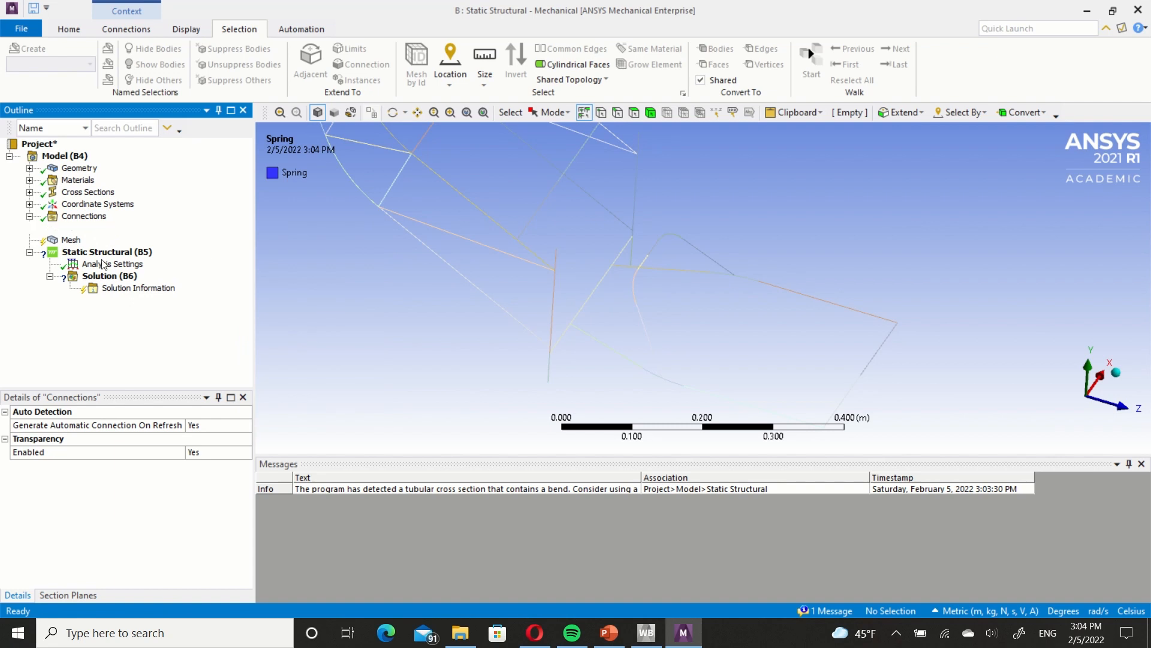
Scope the spring's reference side to the upper end vertex of the Swingarm's curved beam, using vertex selection.
scroll(180, 471, "down", 4)
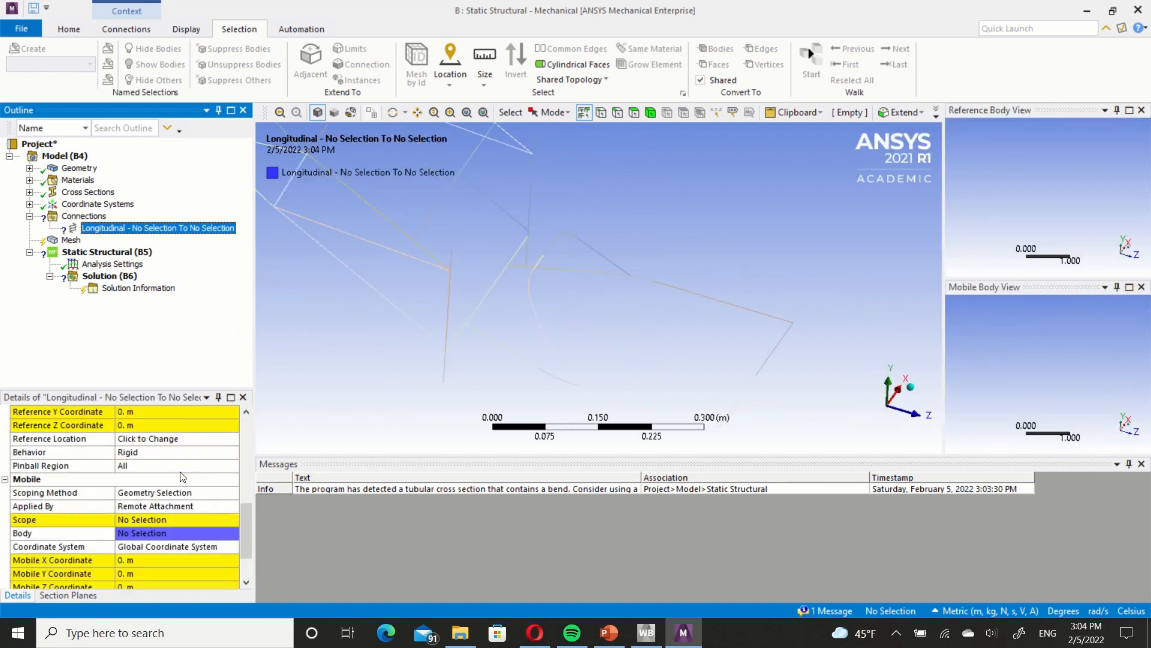
left_click(148, 471)
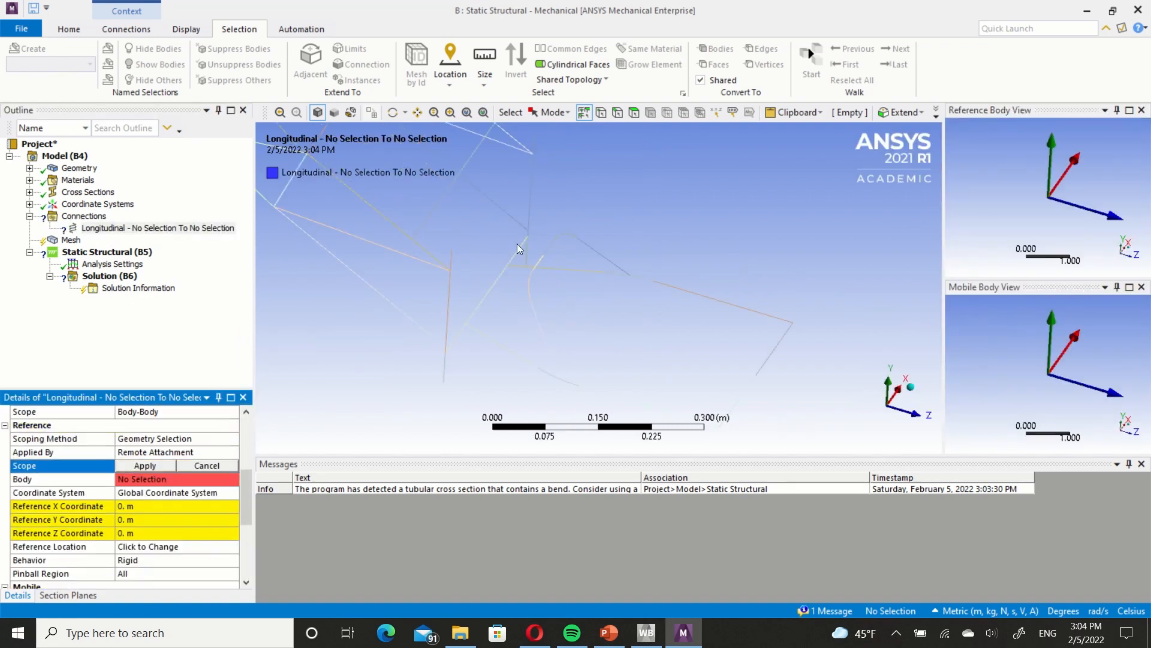
right_click(569, 321)
mouse_move(690, 487)
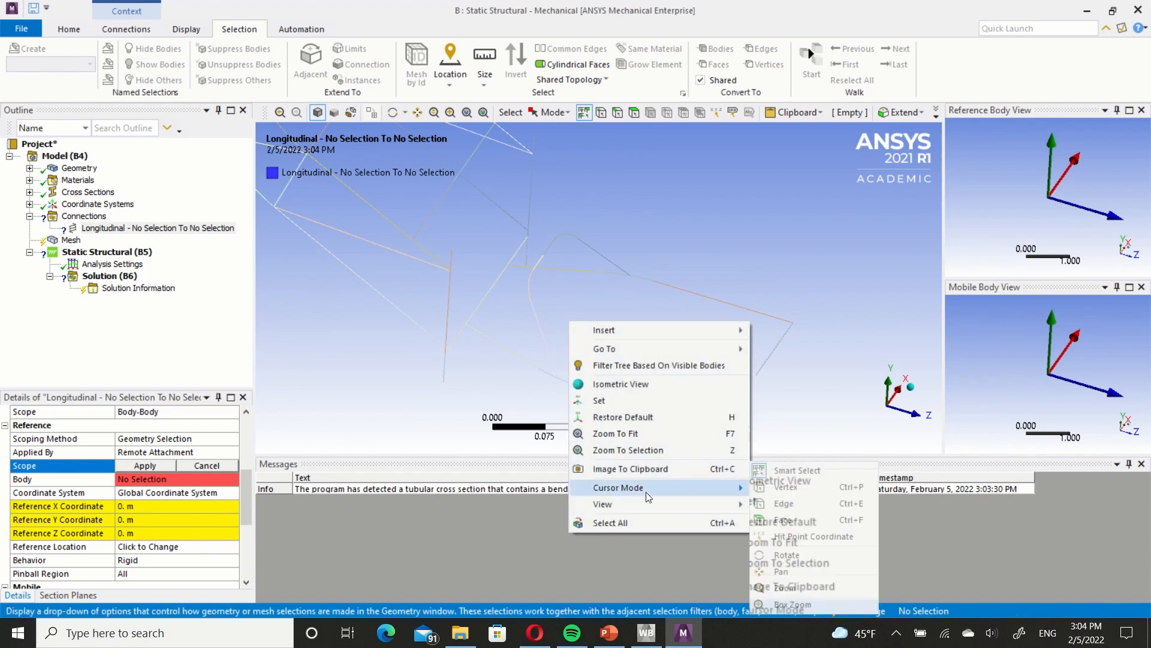
left_click(764, 493)
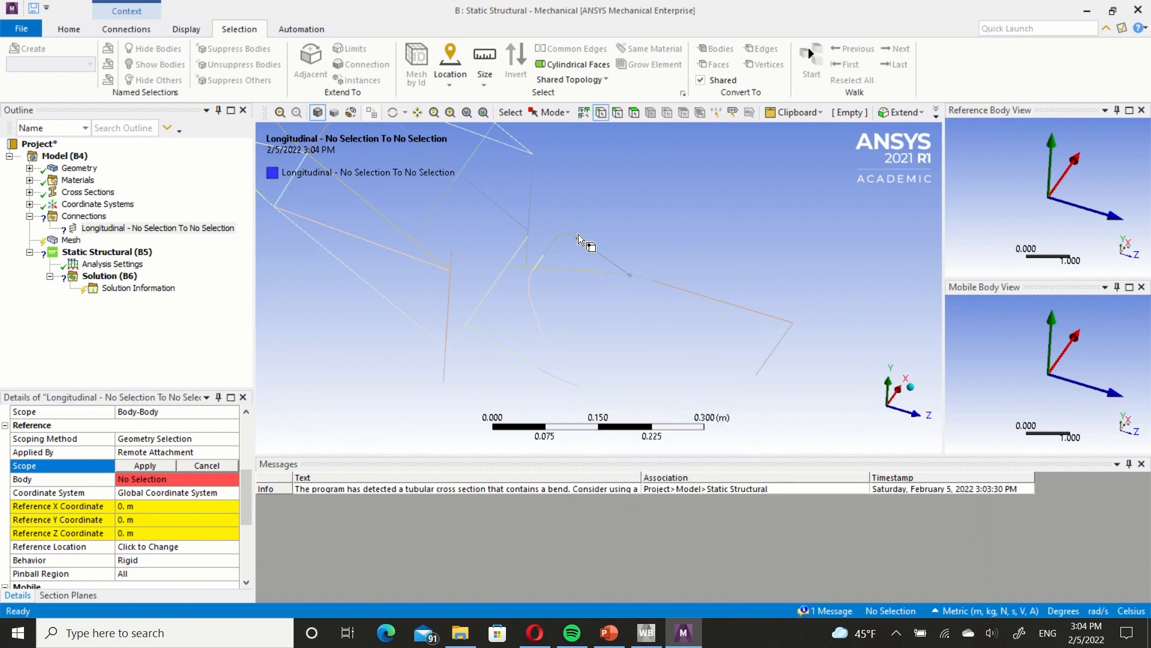
left_click(547, 257)
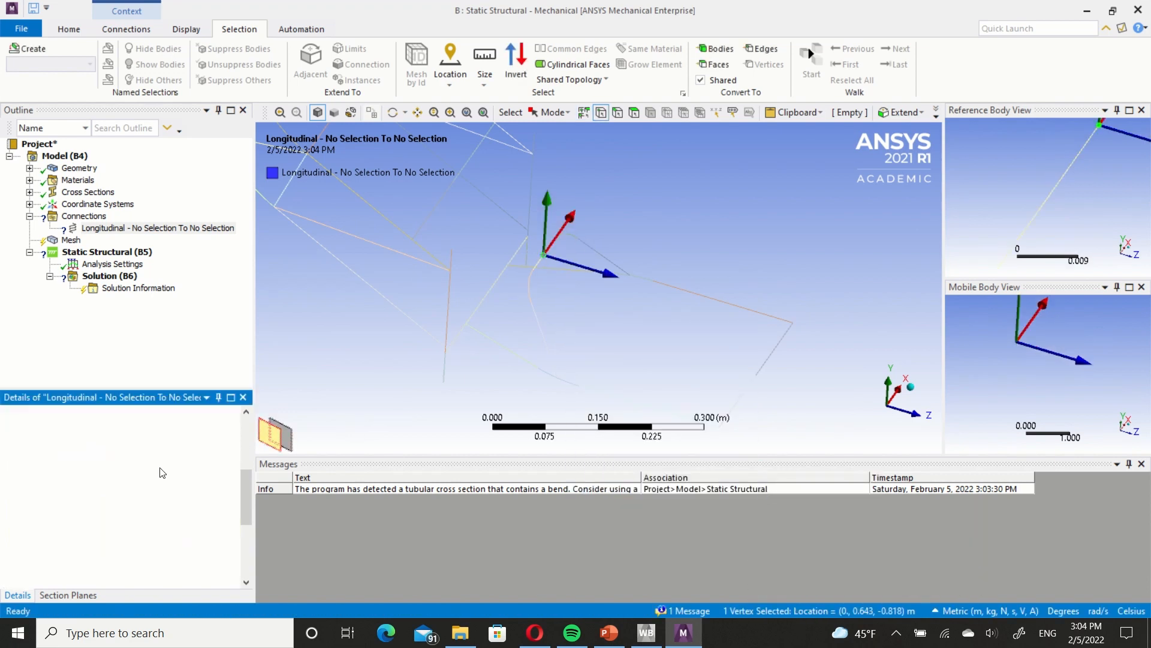
Scope the spring's mobile side to the Frame cross-beam vertex above and ahead of the swingarm.
scroll(160, 474, "down", 4)
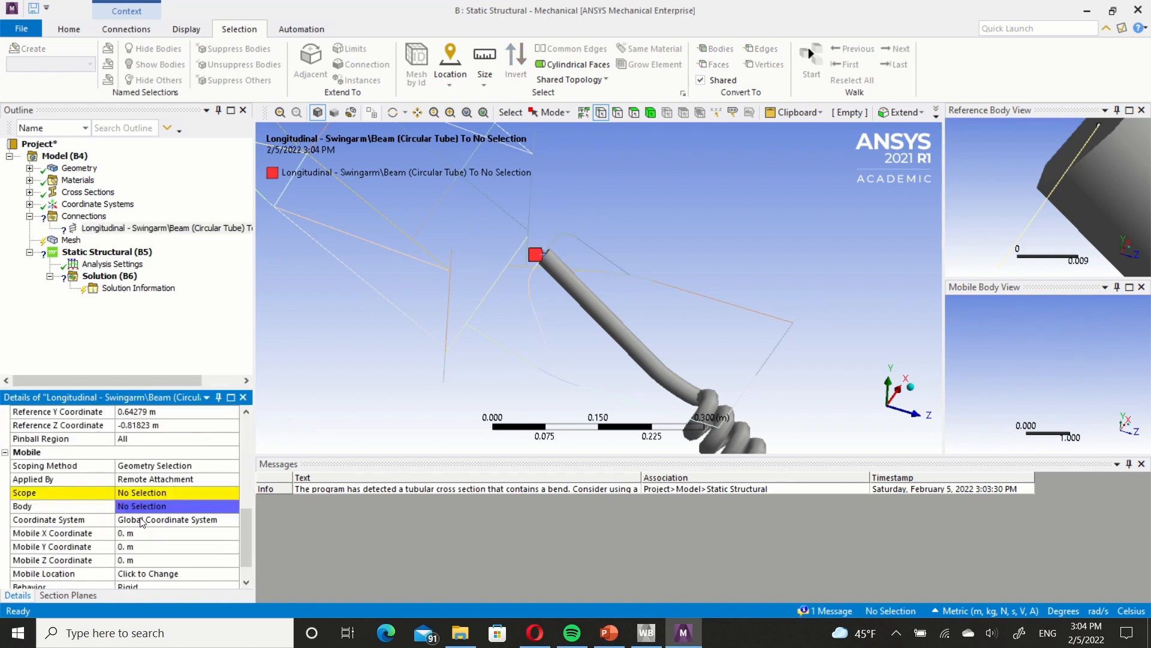
left_click(138, 492)
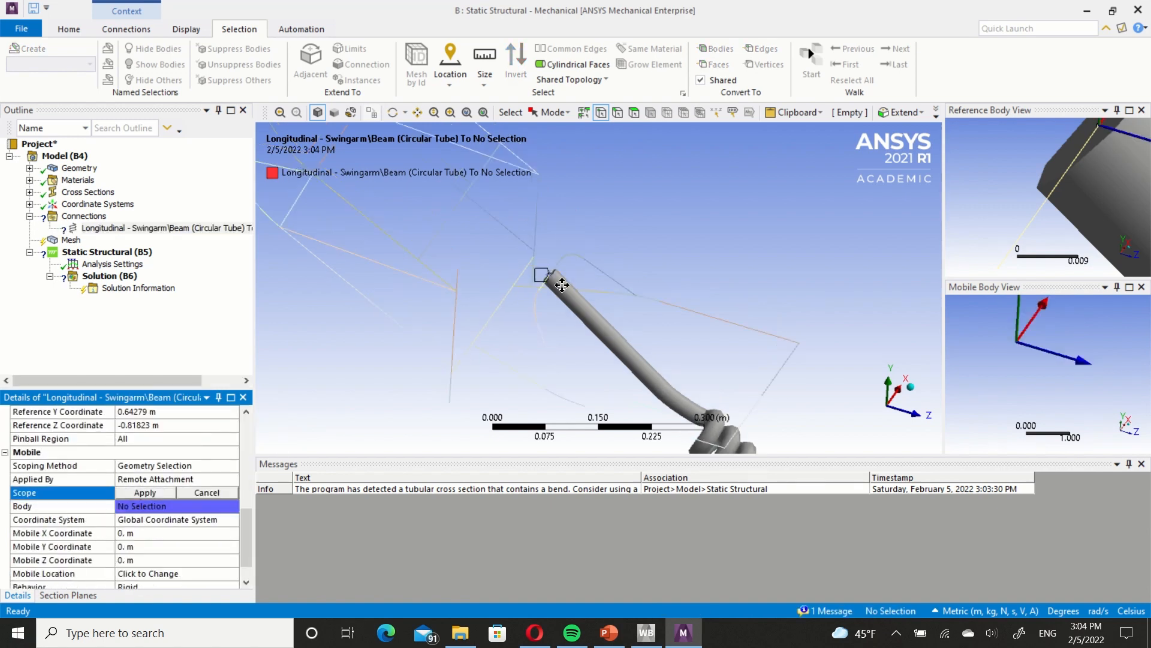
left_click(470, 227)
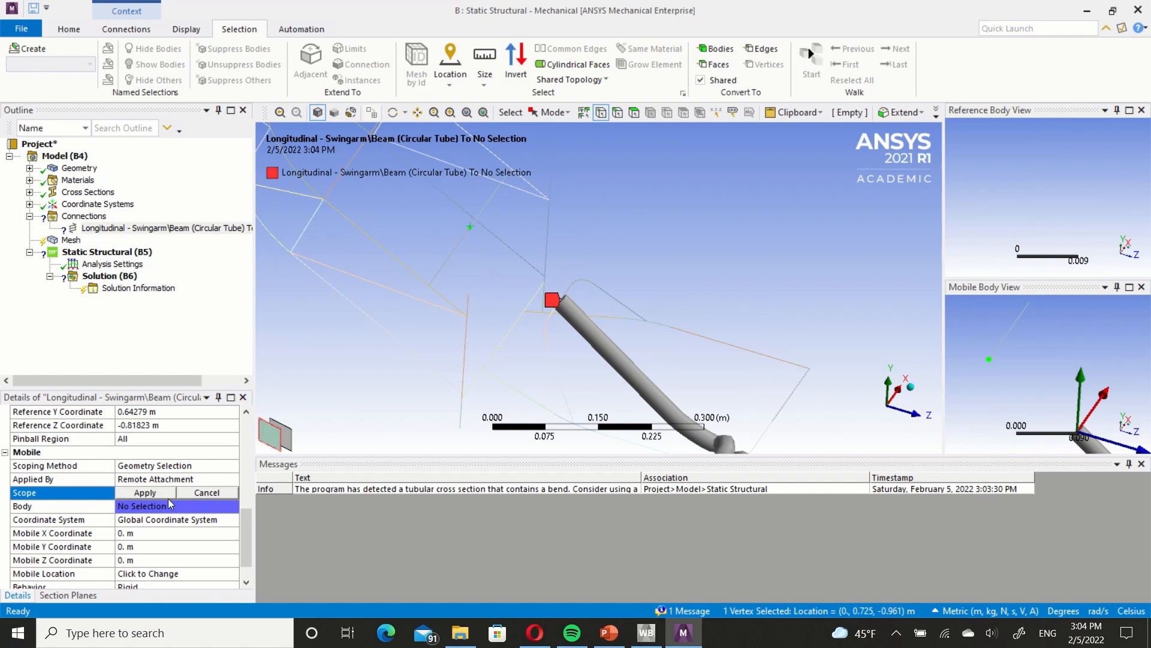
left_click(145, 492)
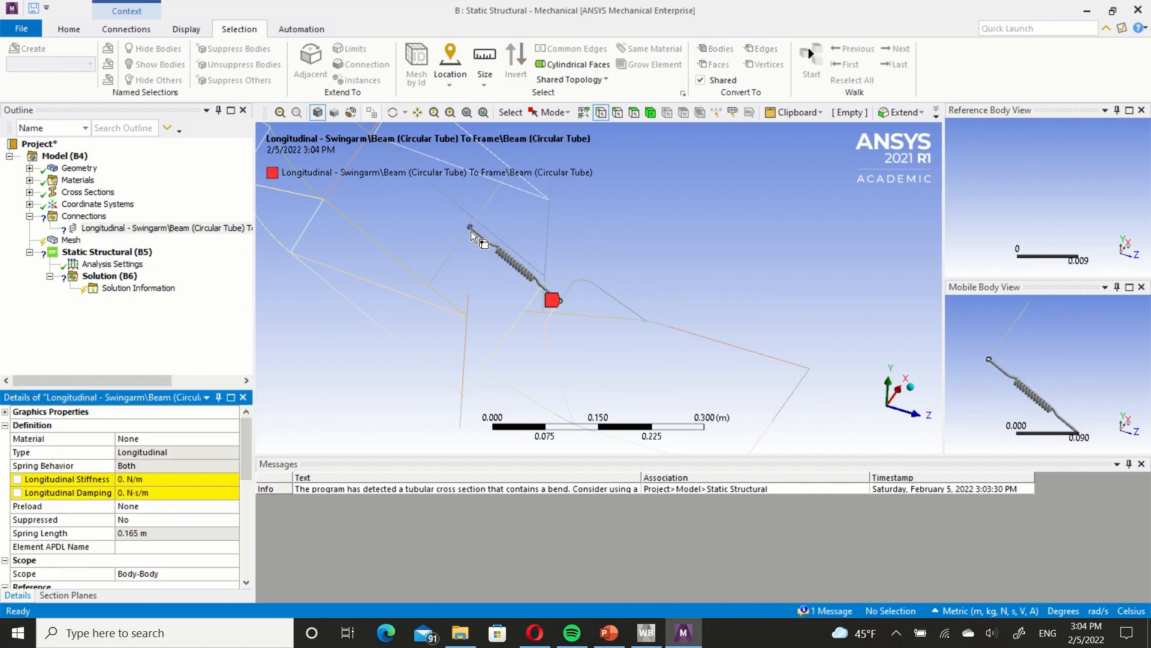
Check the spring's placement between Swingarm and Frame and set its longitudinal stiffness to 110000 N/m.
scroll(498, 266, "up", 2)
scroll(497, 266, "up", 3)
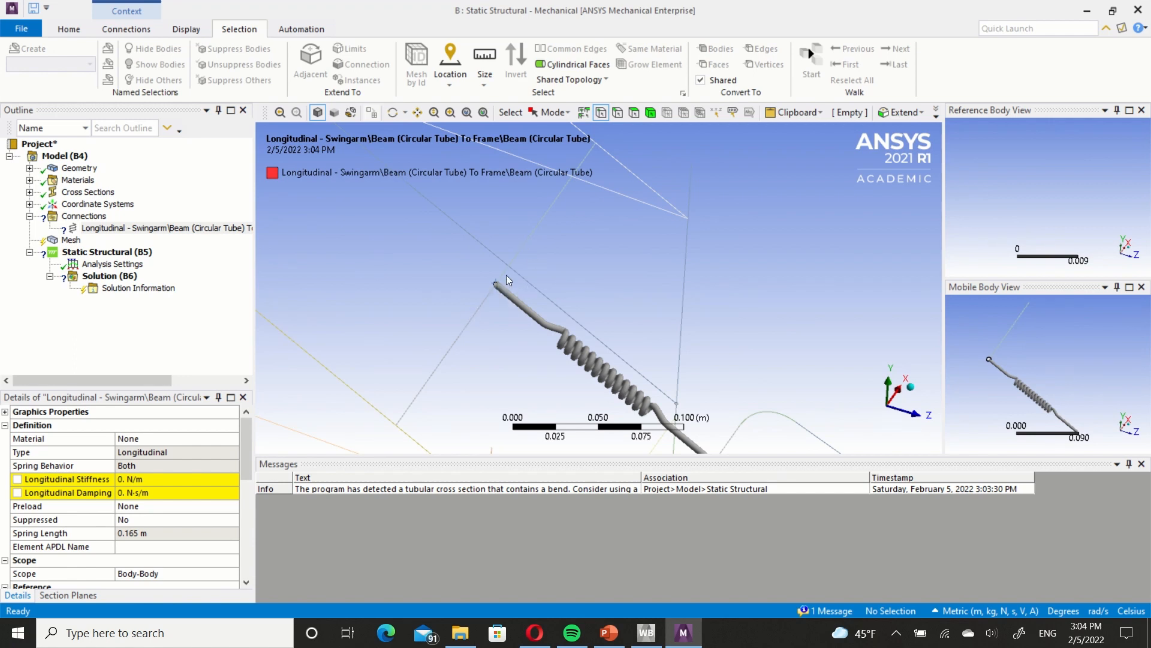
scroll(491, 337, "down", 3)
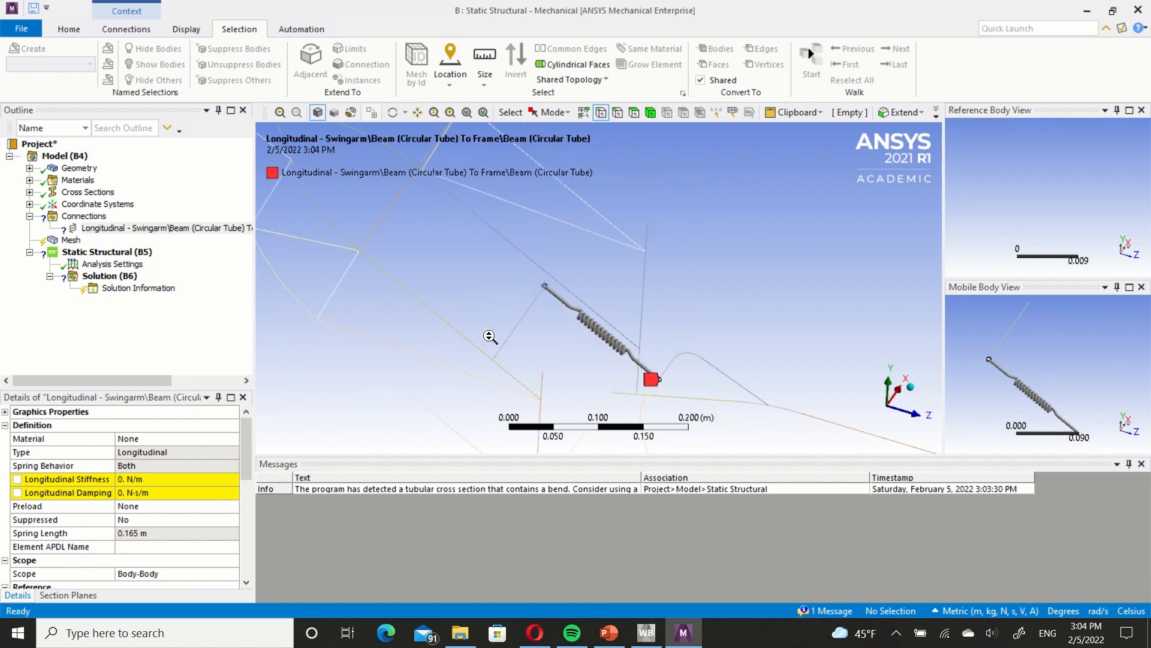
scroll(571, 307, "down", 2)
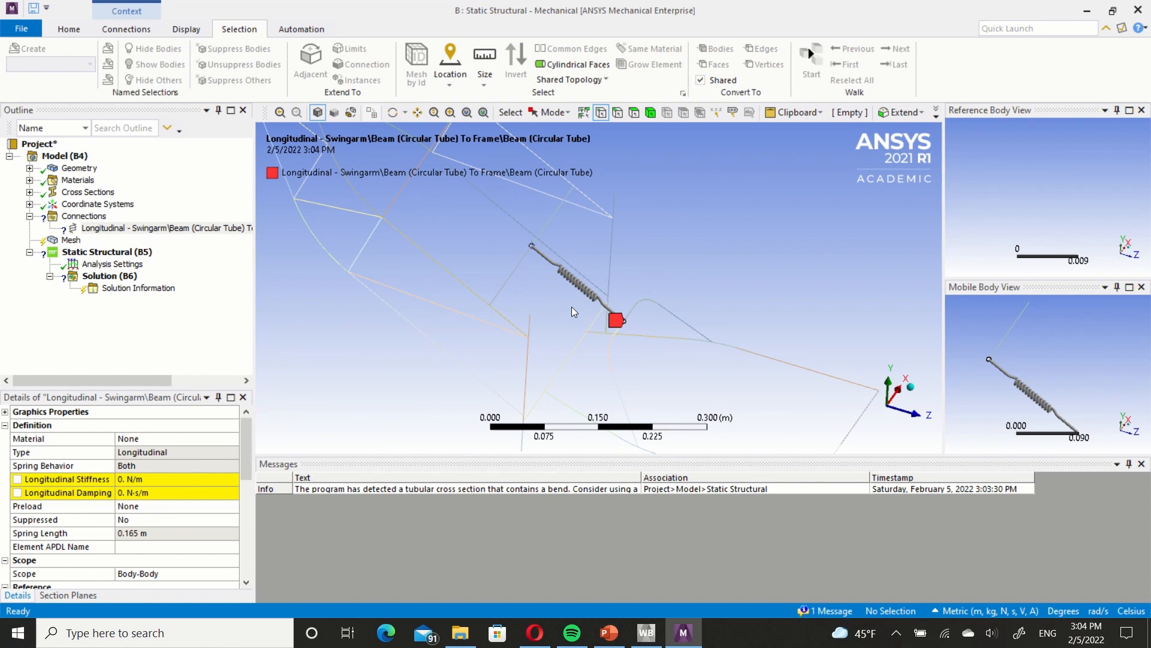
middle_click_drag(564, 264, 526, 264)
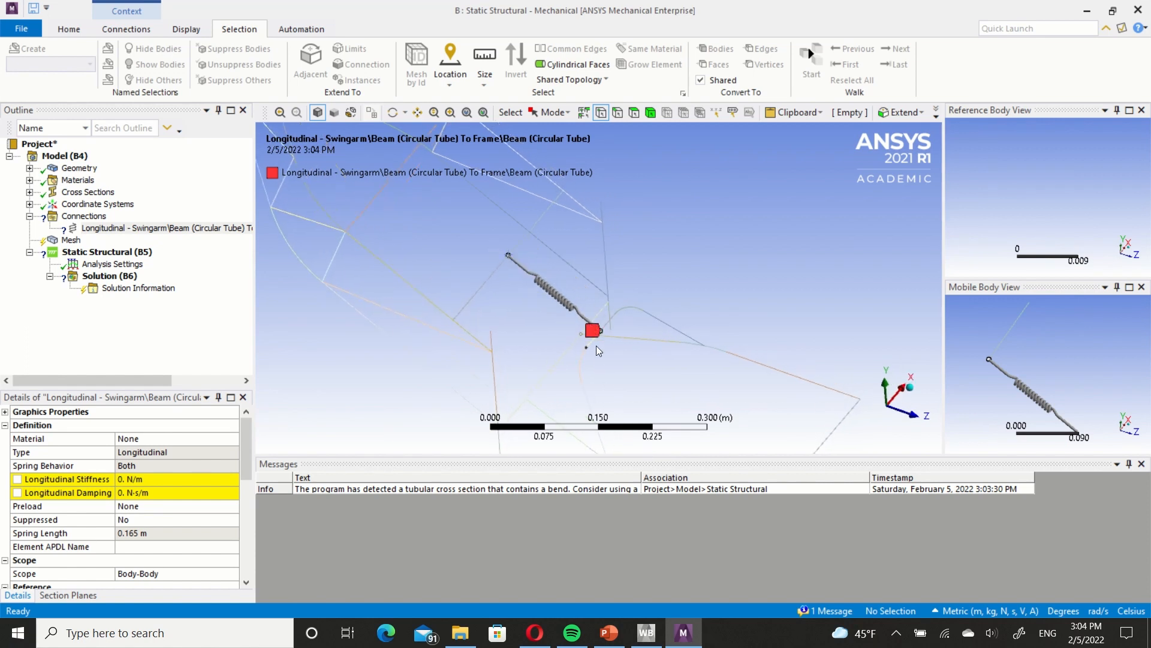
middle_click_drag(606, 351, 602, 319, "ctrl")
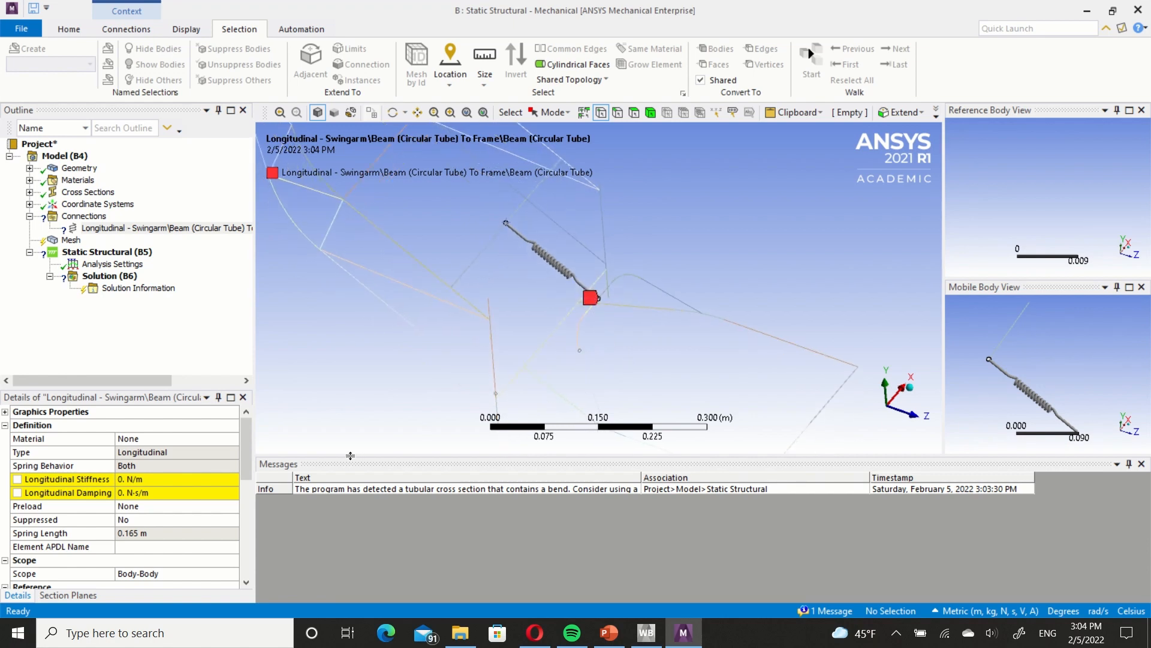
left_click(145, 479)
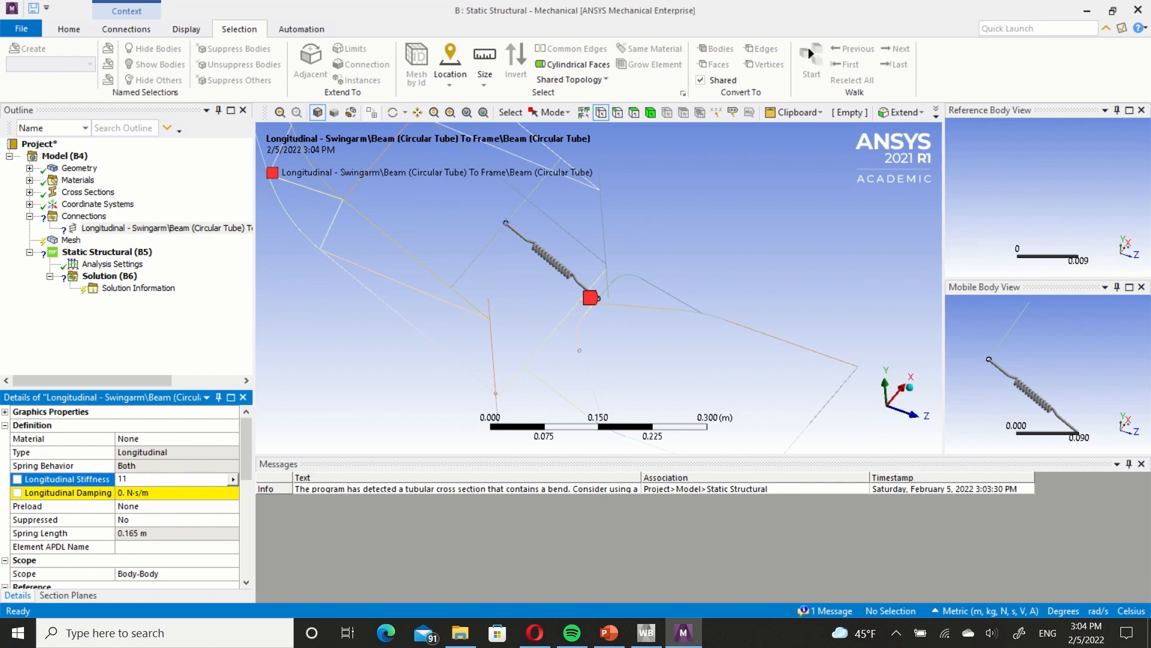
type("110000")
key("Return")
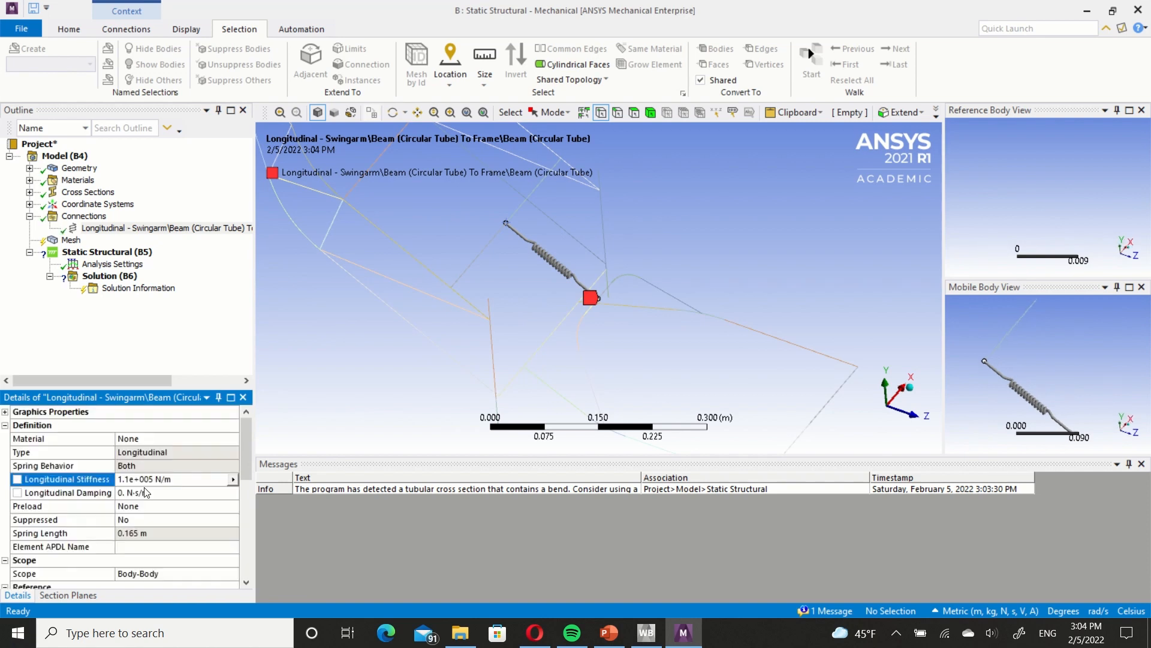
Insert a body-to-body joint under the model's Connections.
scroll(513, 286, "down", 2)
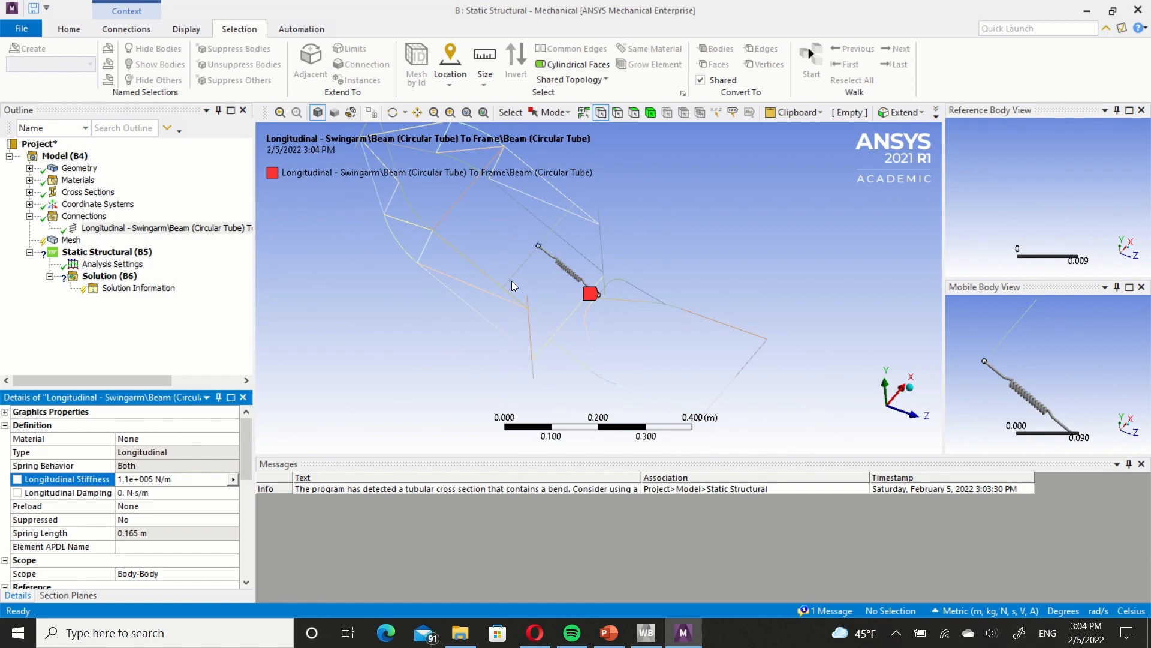
middle_click_drag(511, 279, 494, 303, "ctrl")
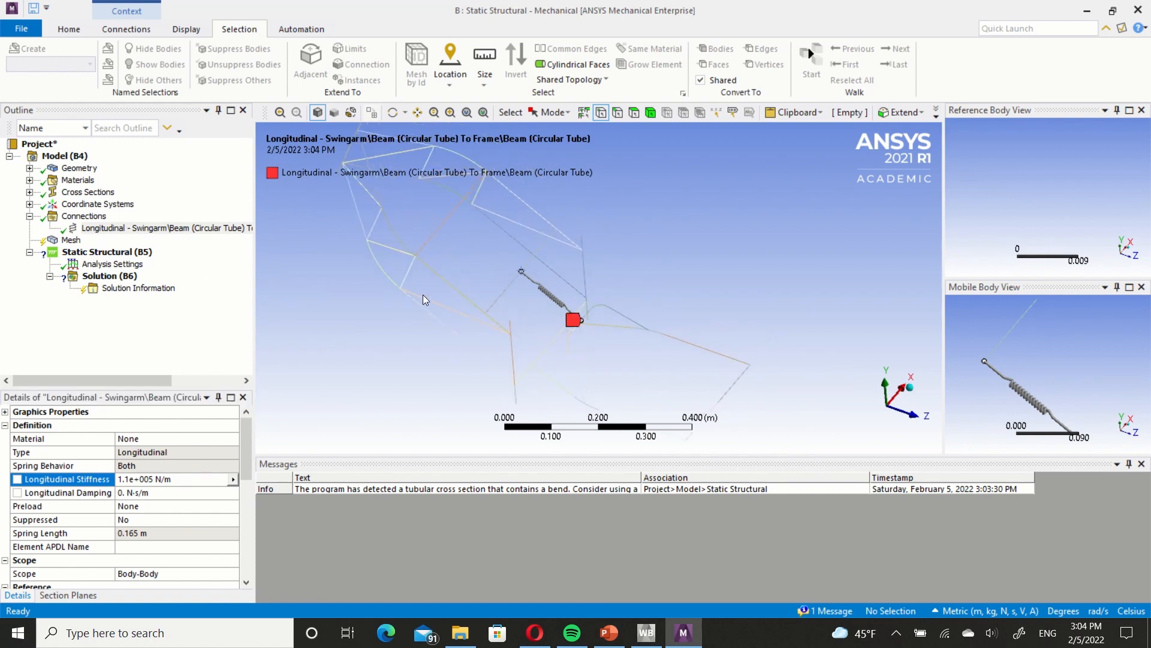
right_click(96, 217)
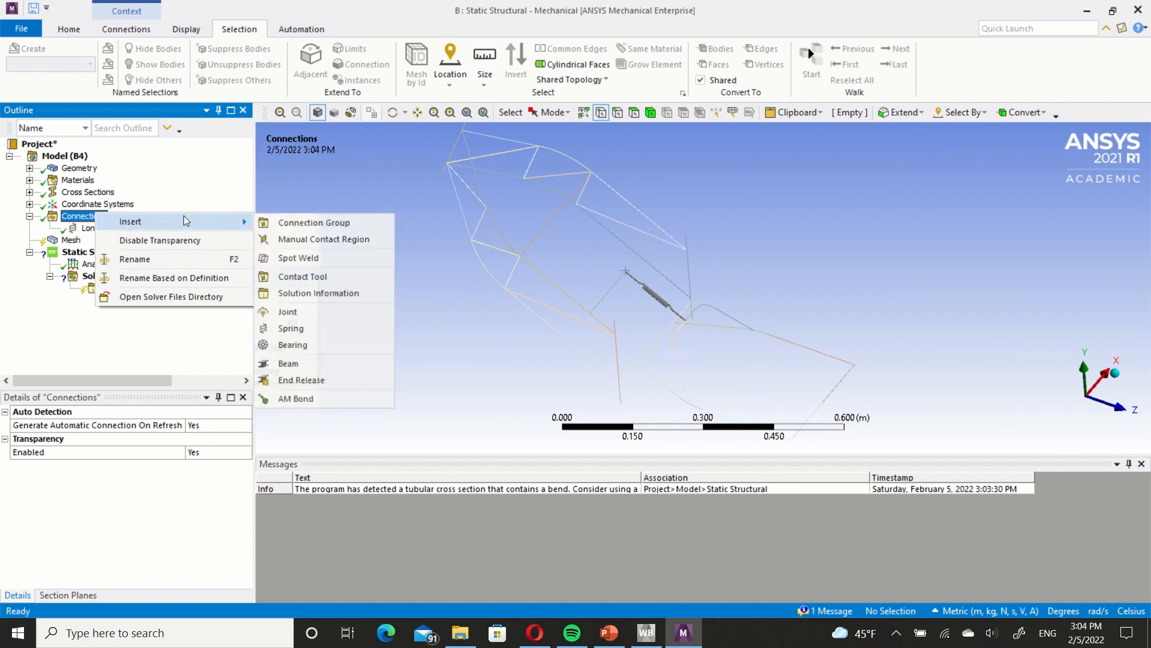
left_click(314, 312)
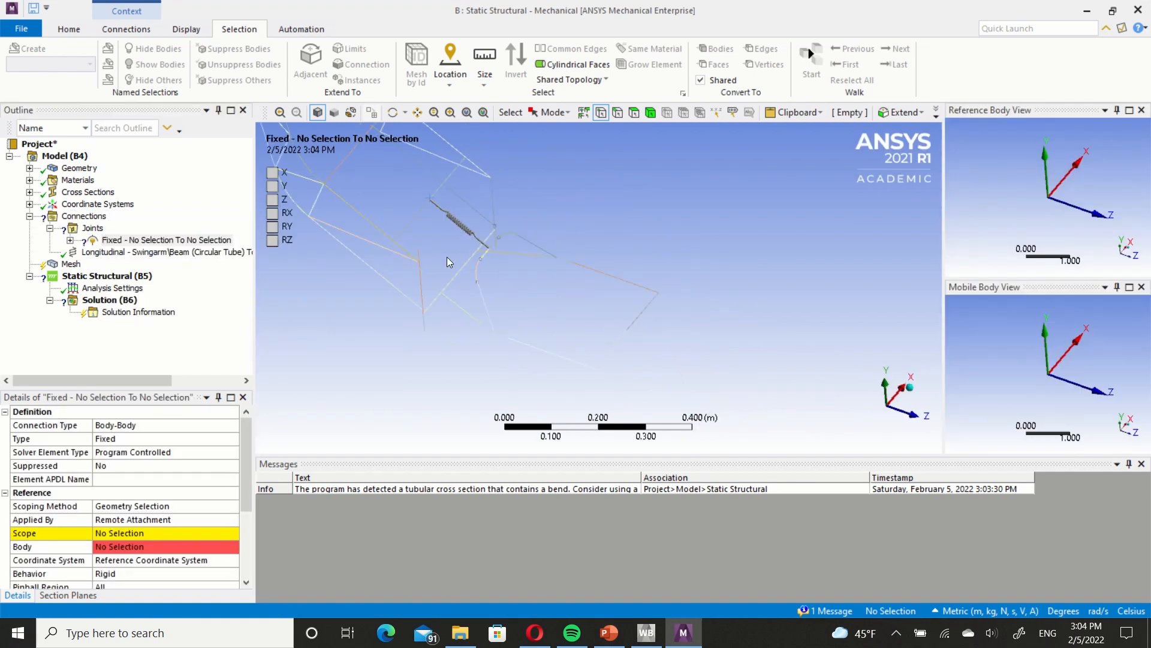
Hide the four upright Frame beams at both ends of the Swingarm's pivot tube, using edge selection.
middle_click_drag(448, 257, 490, 313)
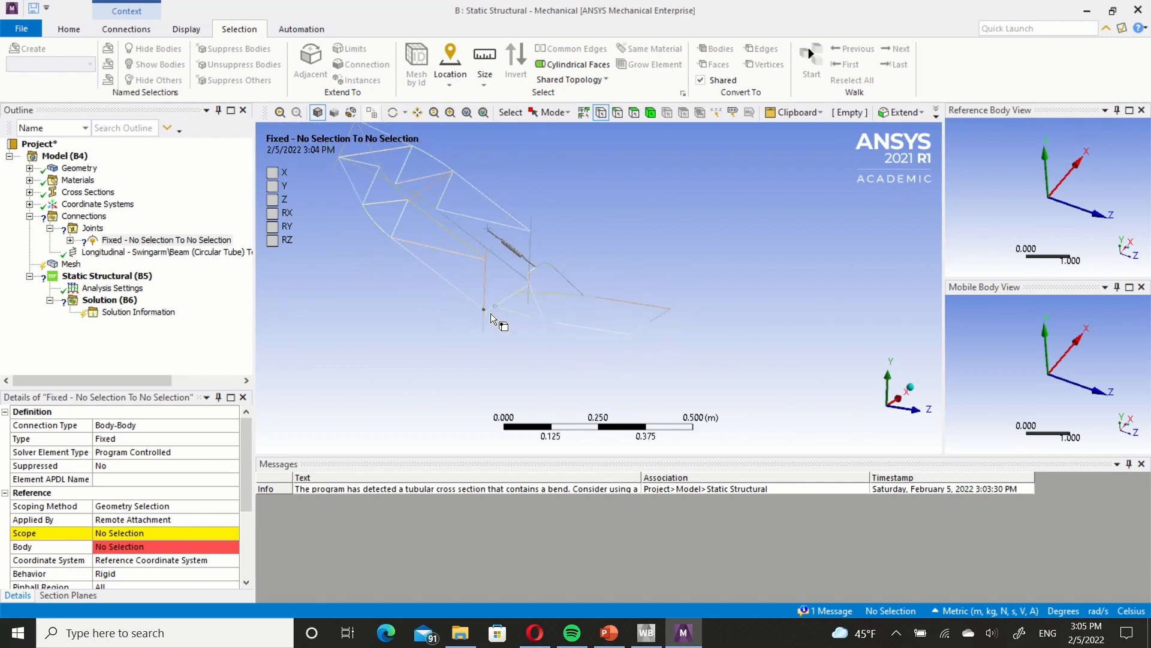
scroll(490, 313, "up", 5)
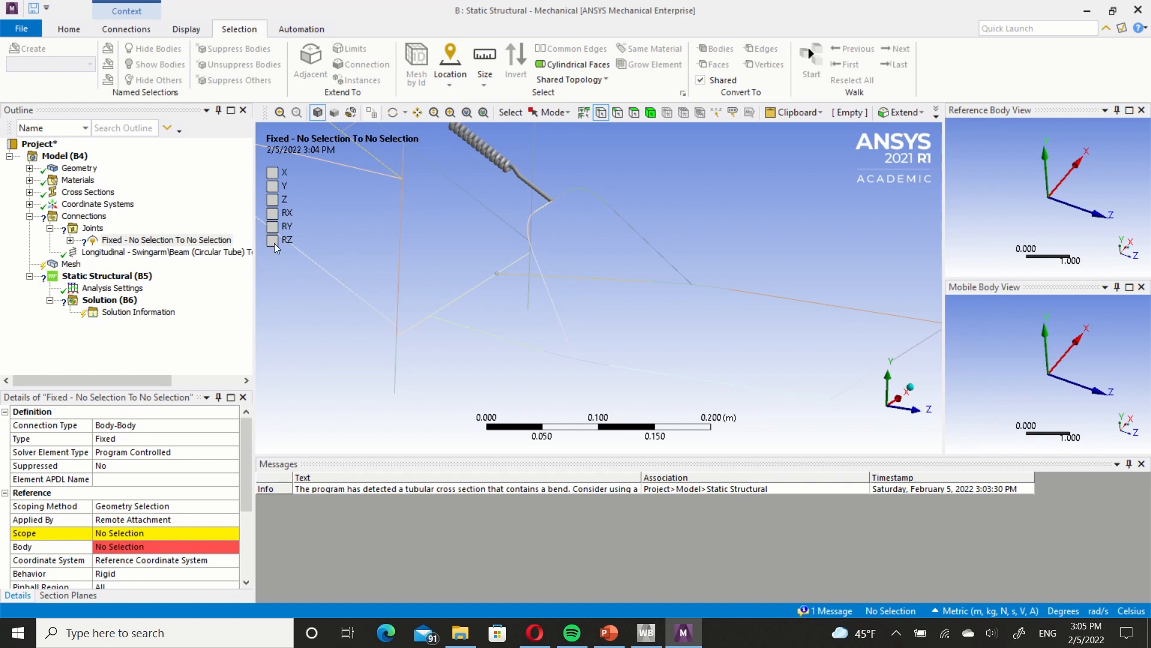
middle_click_drag(367, 302, 540, 308)
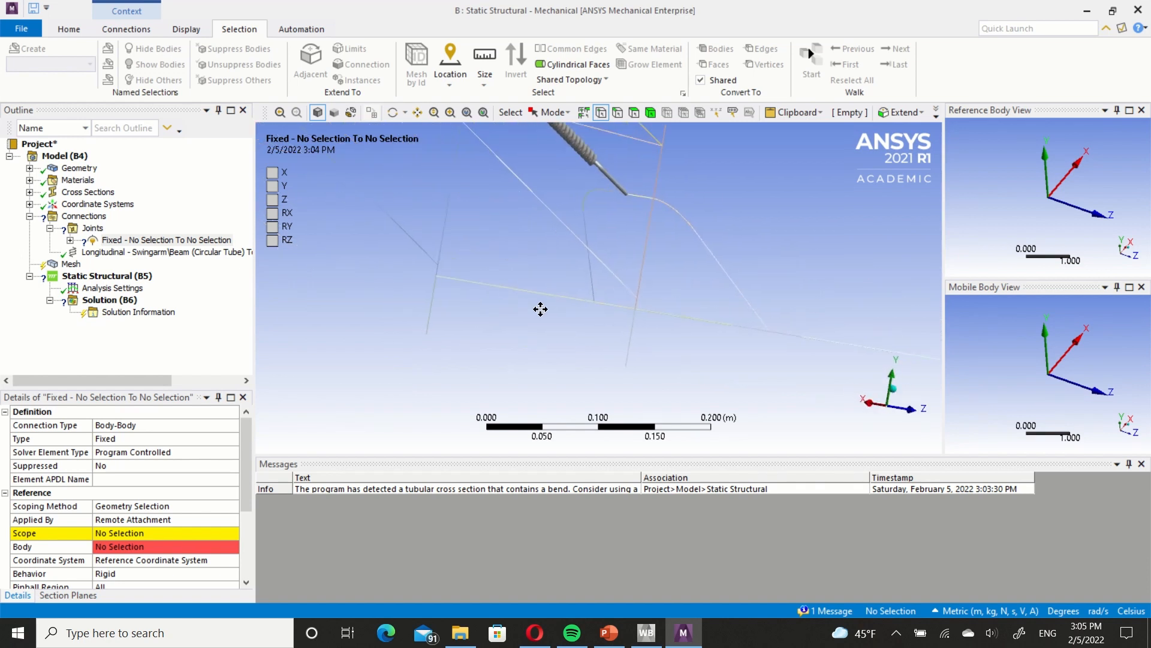
right_click(393, 305)
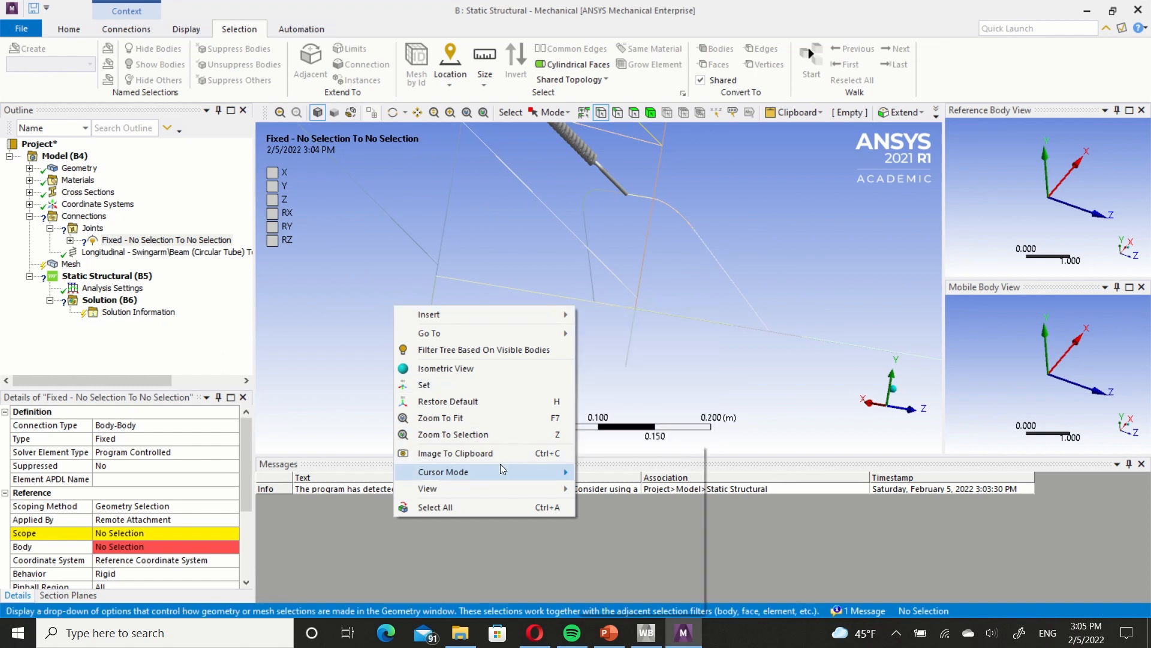
mouse_move(500, 470)
left_click(609, 486)
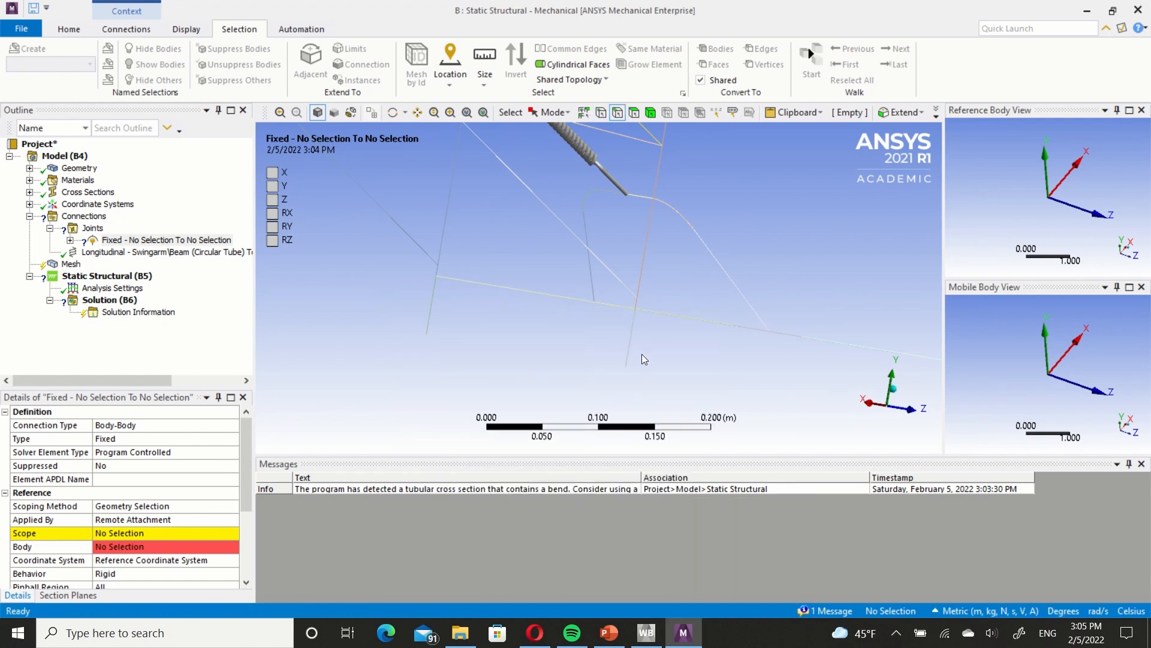
left_click(624, 353)
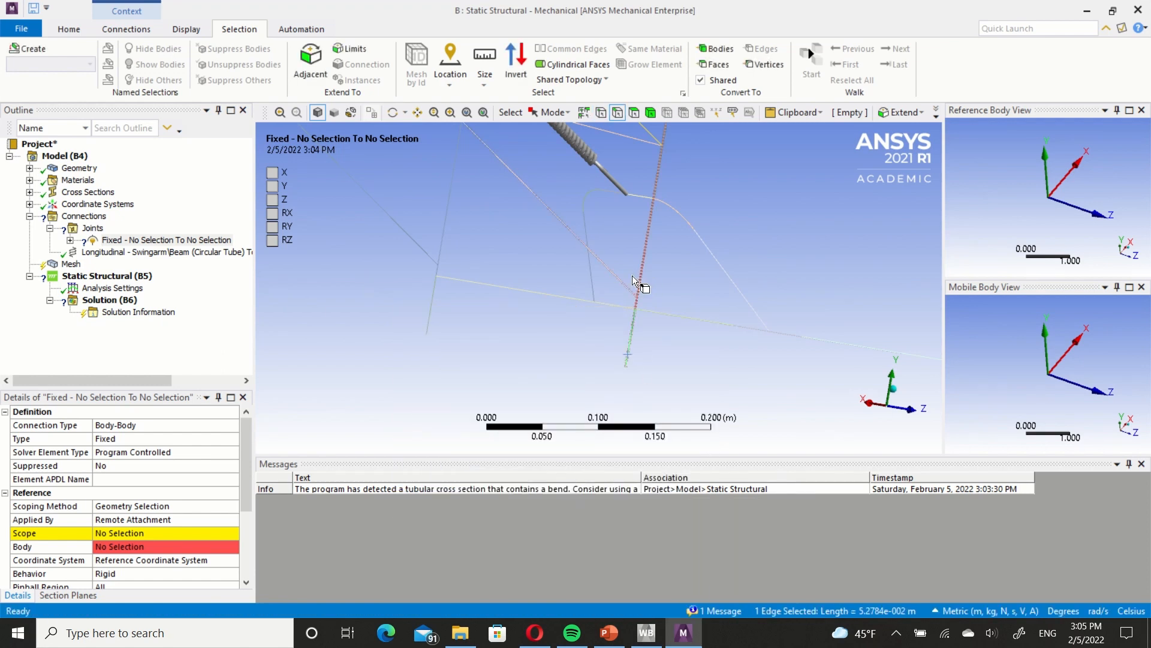
left_click(637, 275, "ctrl")
left_click(430, 313, "ctrl")
left_click(445, 252, "ctrl")
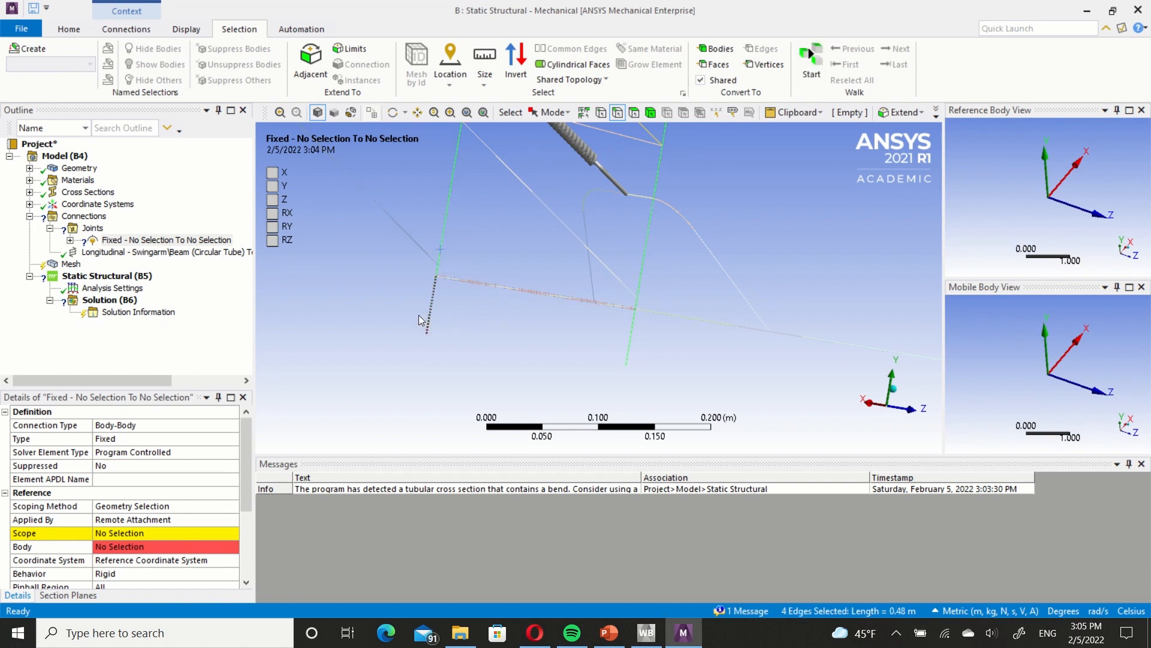
right_click(388, 319)
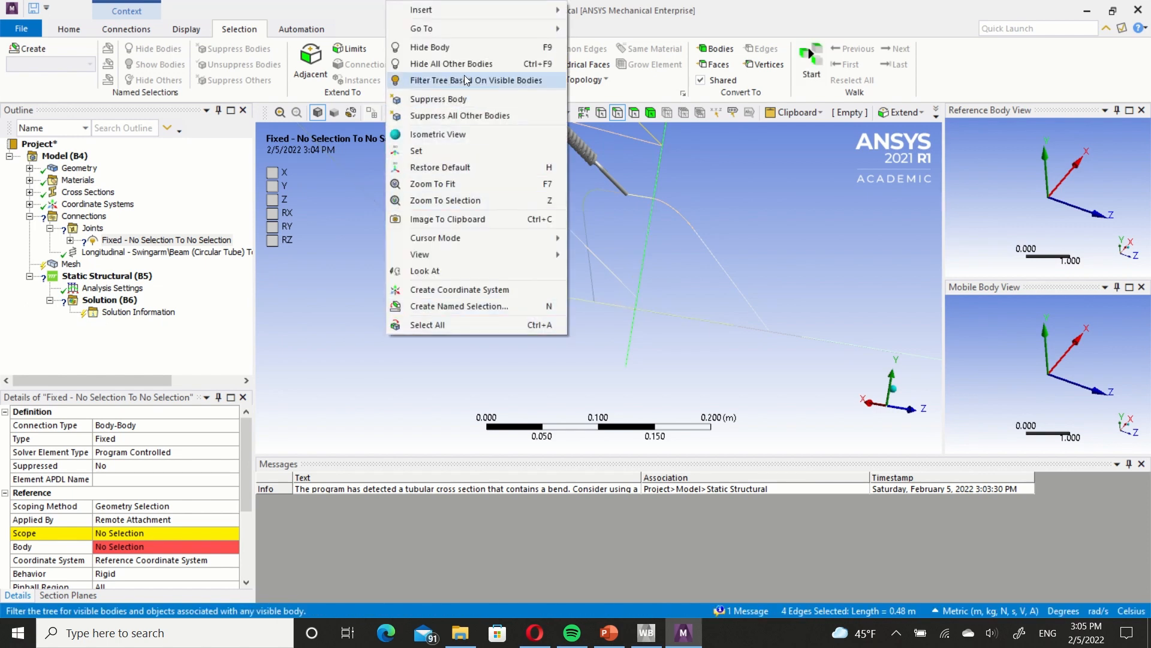
left_click(471, 46)
right_click(398, 292)
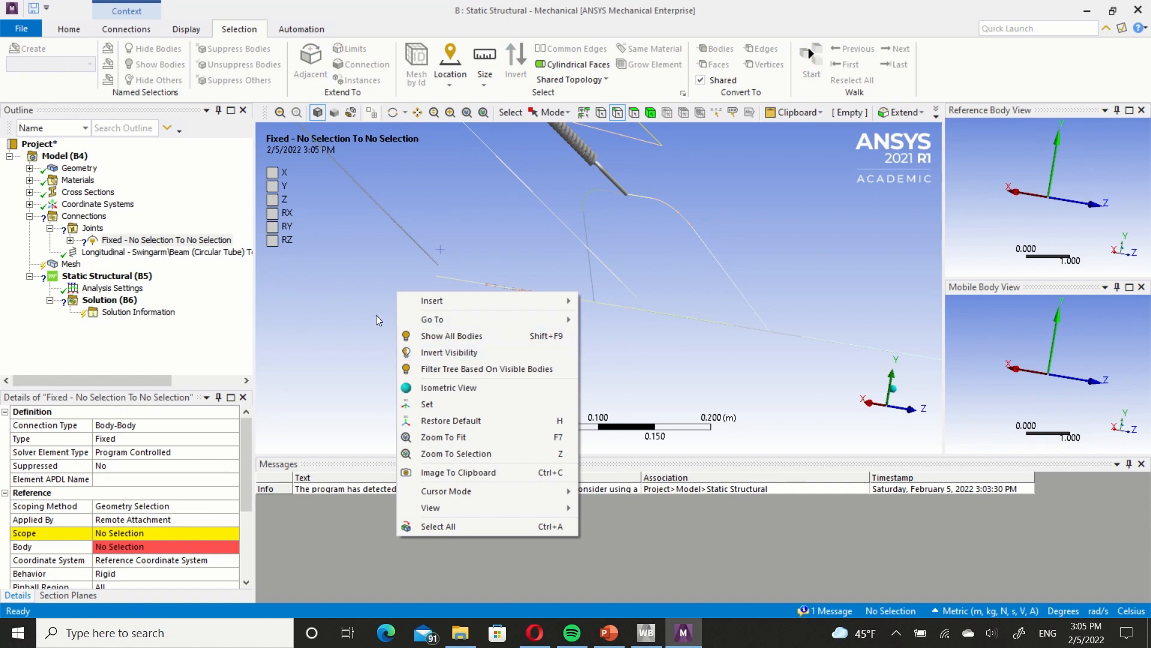
Scope the first joint's reference side to the Swingarm vertex at the negative-X end of the pivot, using vertex selection.
left_click(373, 315)
middle_click_drag(390, 300, 429, 322)
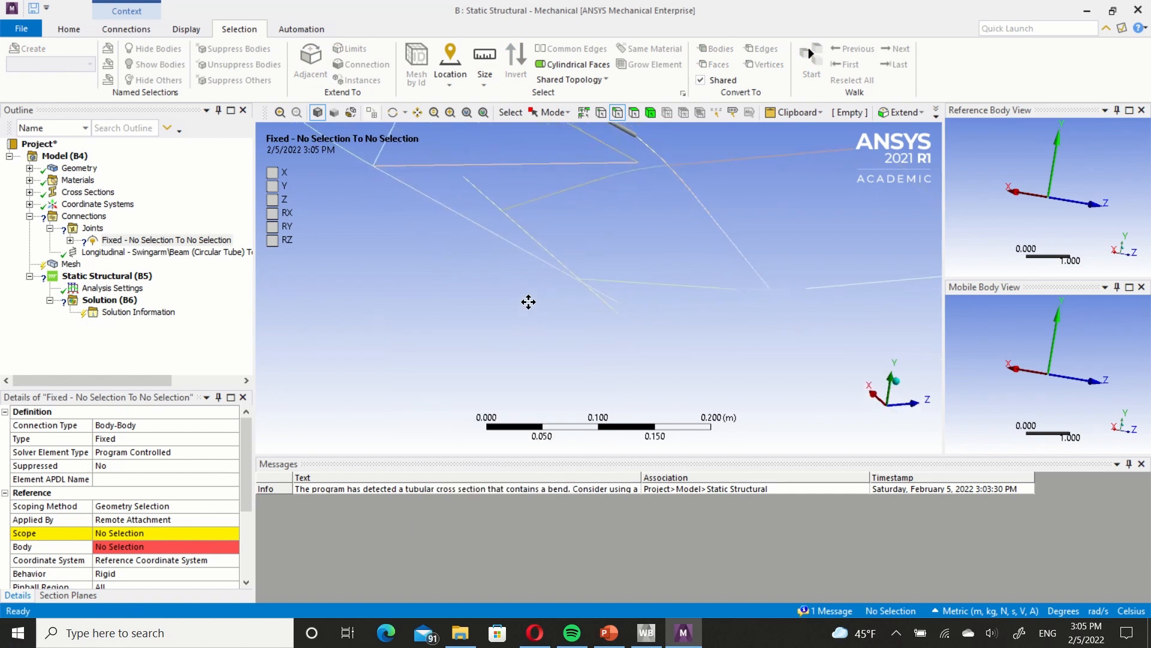
mouse_move(527, 303)
middle_mouse_down()
mouse_move(514, 308)
mouse_move(530, 305)
middle_mouse_up()
right_click(424, 340)
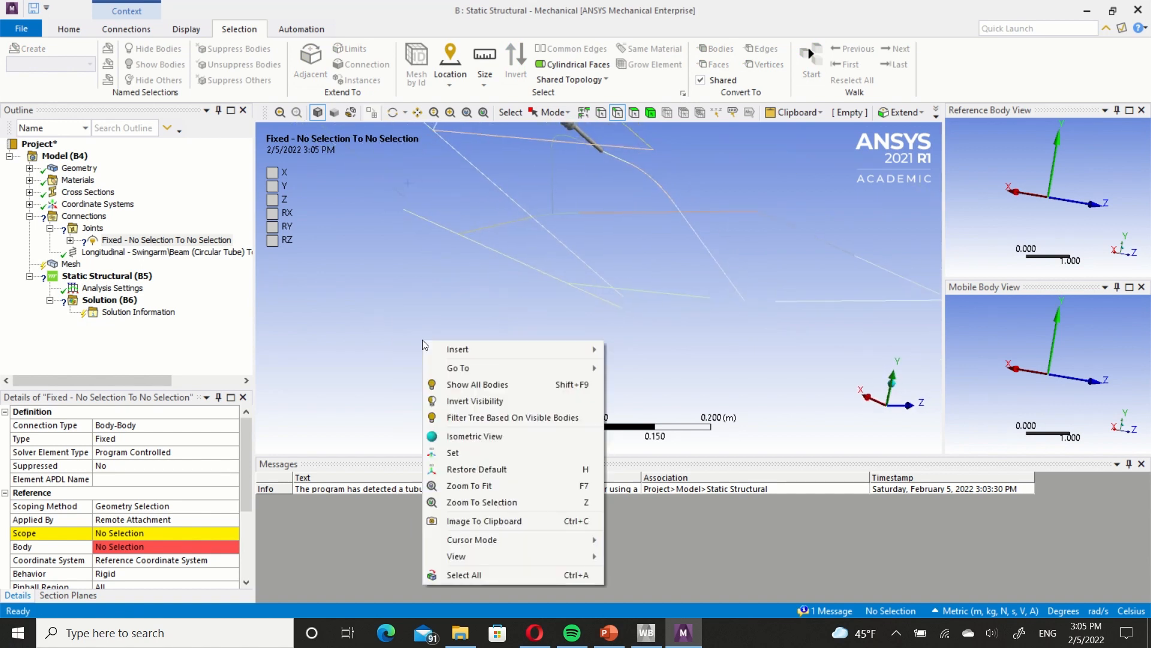
mouse_move(551, 540)
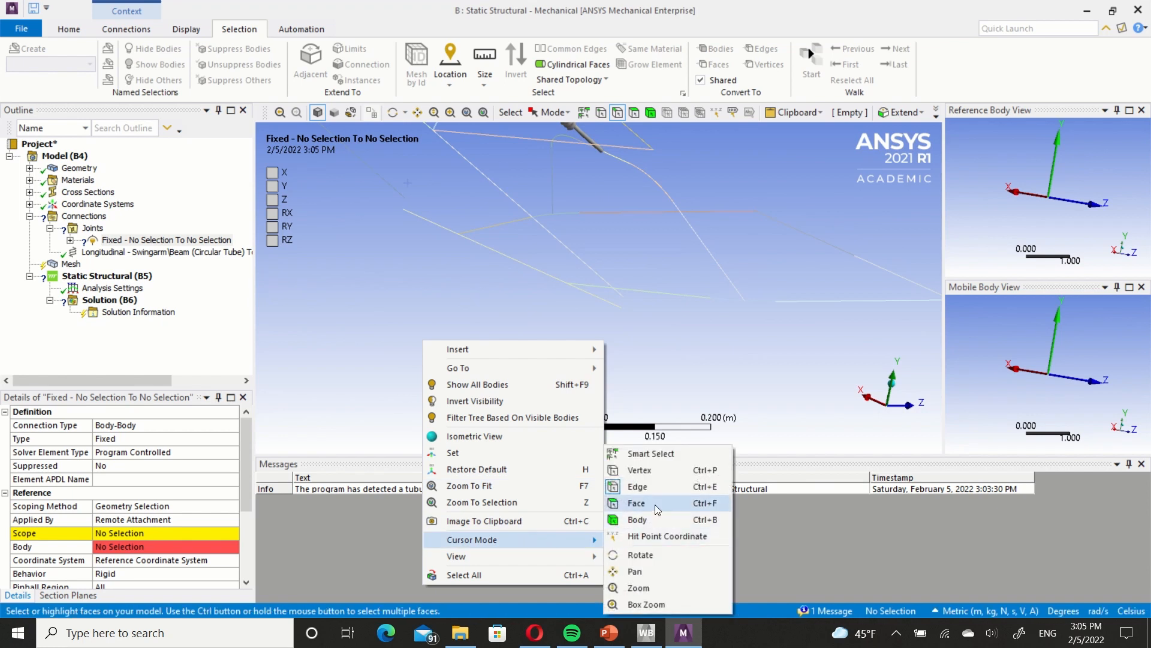
left_click(663, 467)
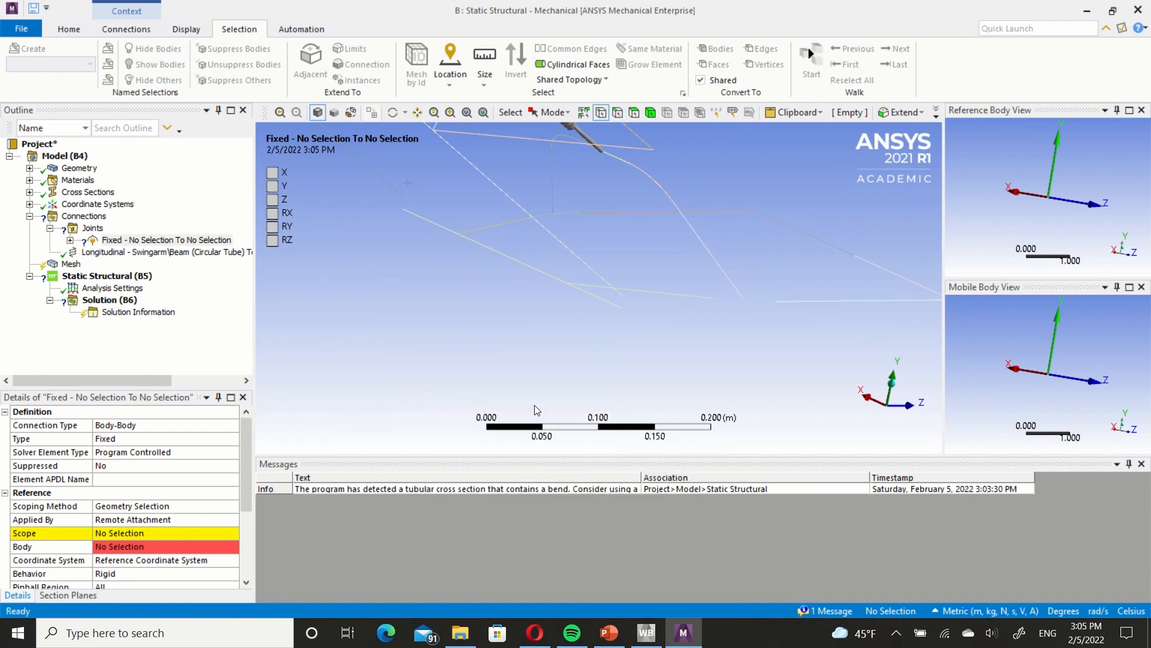
left_click(621, 316)
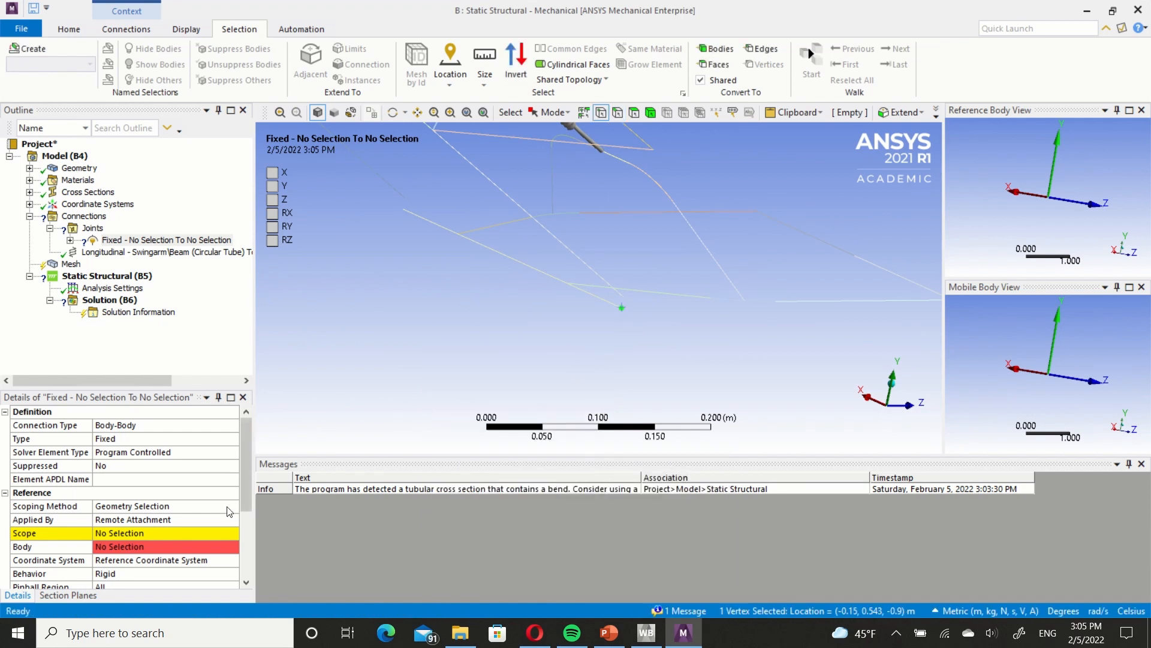
left_click(127, 534)
left_click(128, 535)
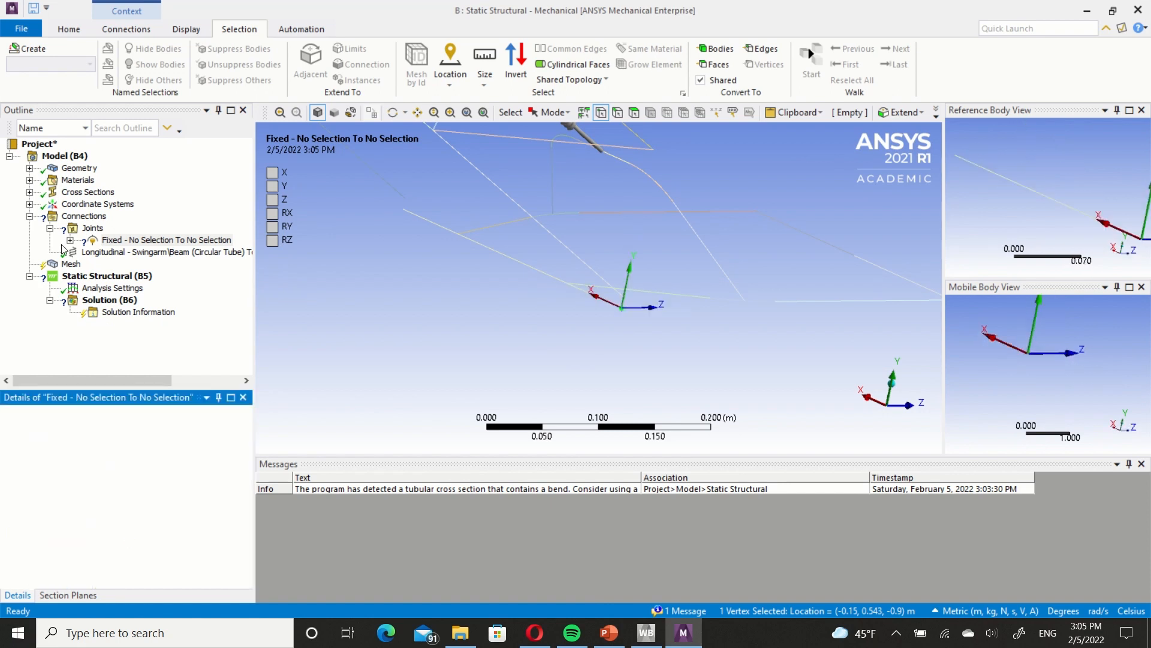
Insert a second body-to-body joint under Connections and scope its reference side to the Swingarm vertex at the positive-X pivot end.
left_click(87, 216)
right_click(97, 217)
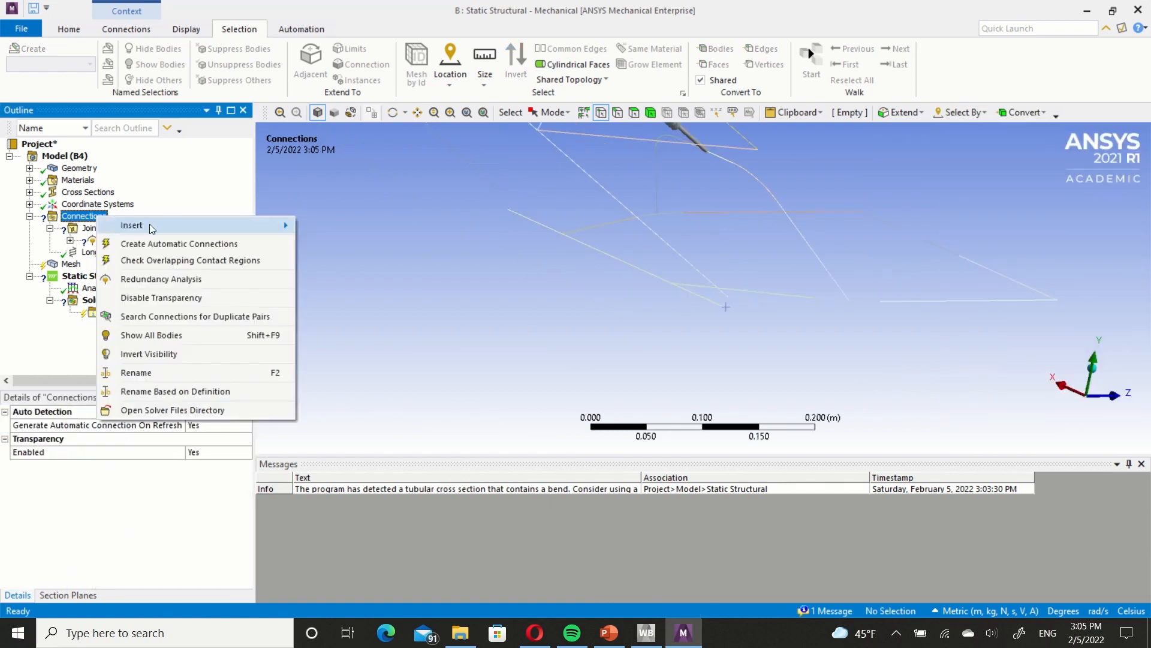
mouse_move(149, 224)
left_click(336, 314)
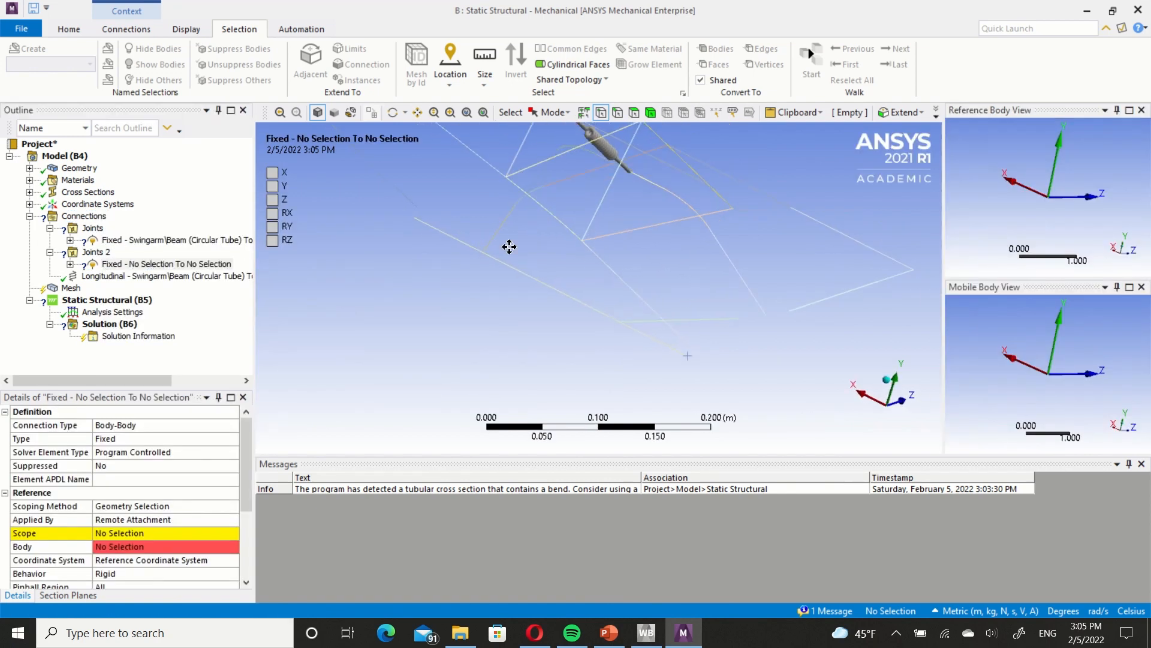
left_click(457, 228)
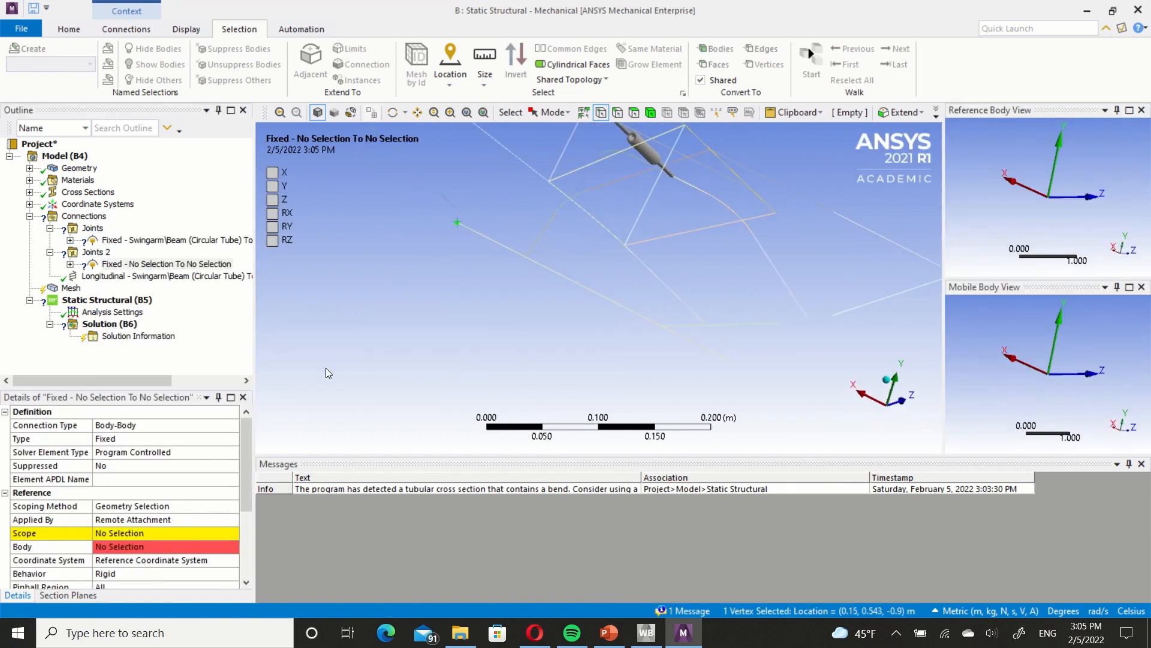
left_click(128, 535)
left_click(128, 534)
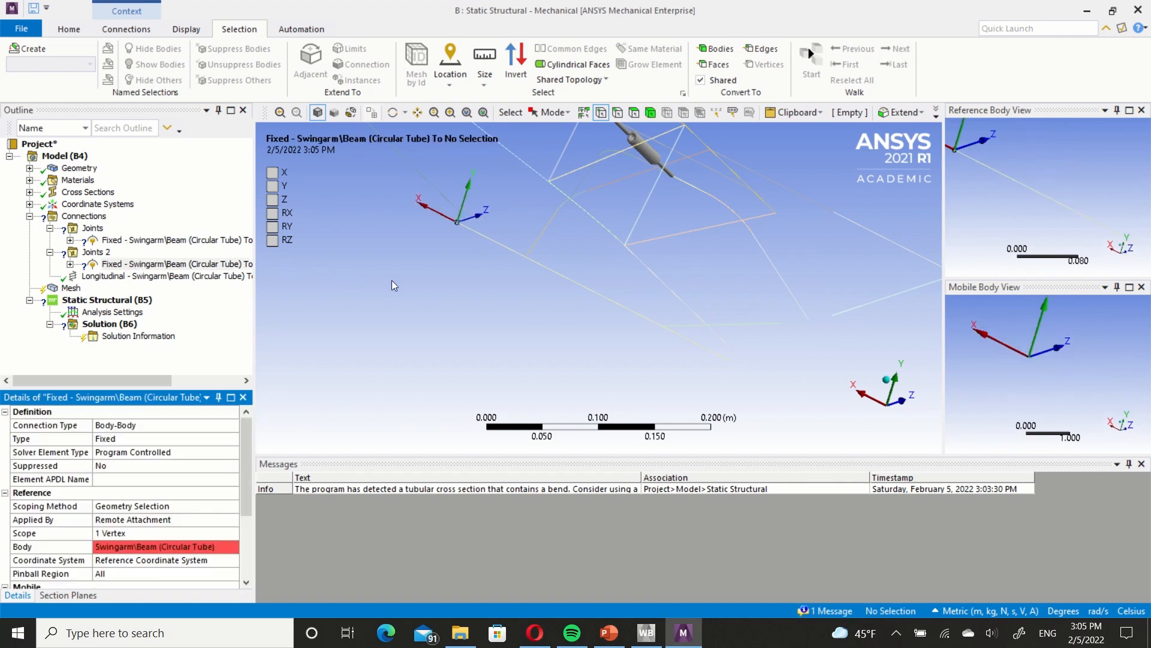
Invert the body visibility to isolate the hidden Frame uprights at the two pivot ends.
right_click(364, 278)
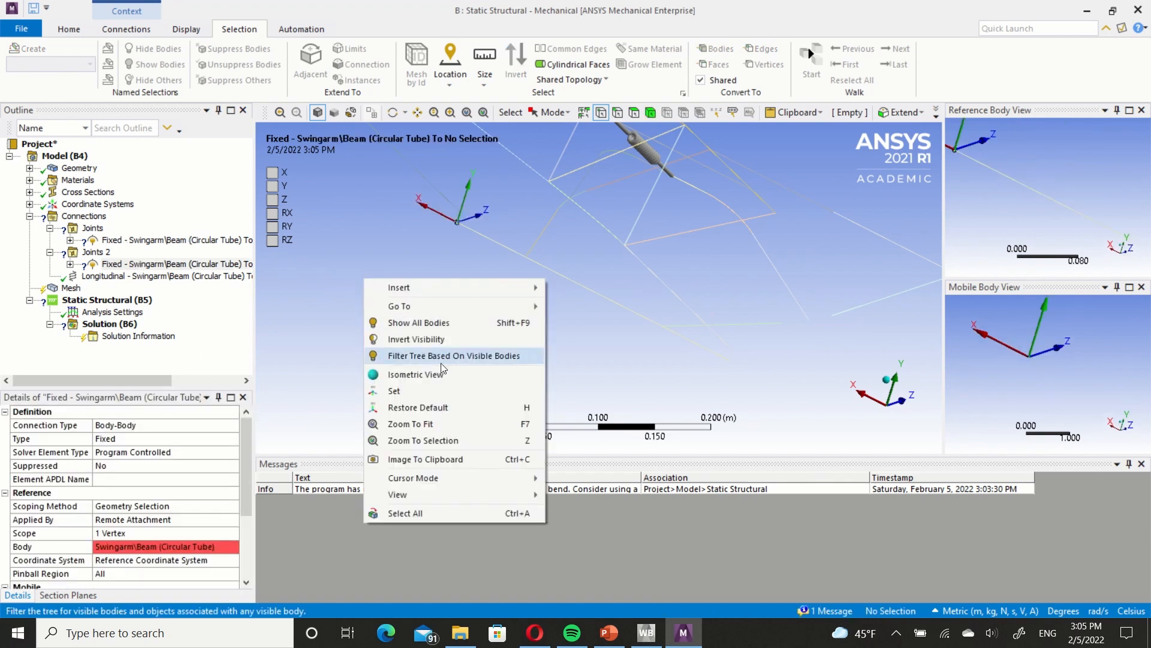
left_click(457, 339)
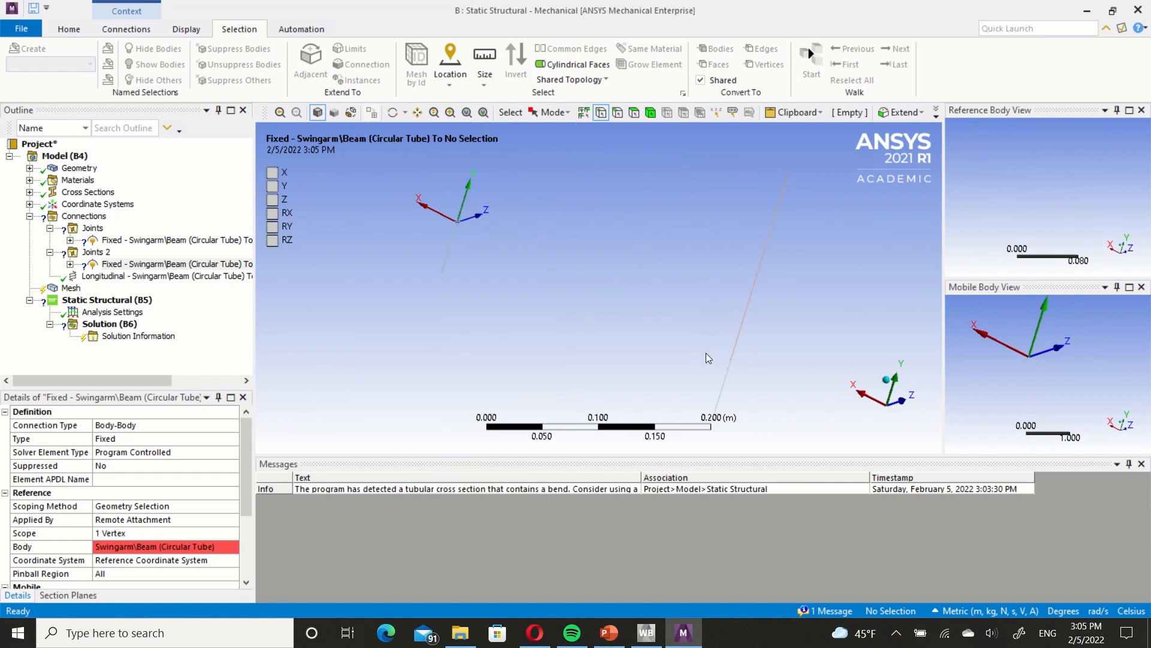
middle_click_drag(689, 352, 626, 341, "ctrl")
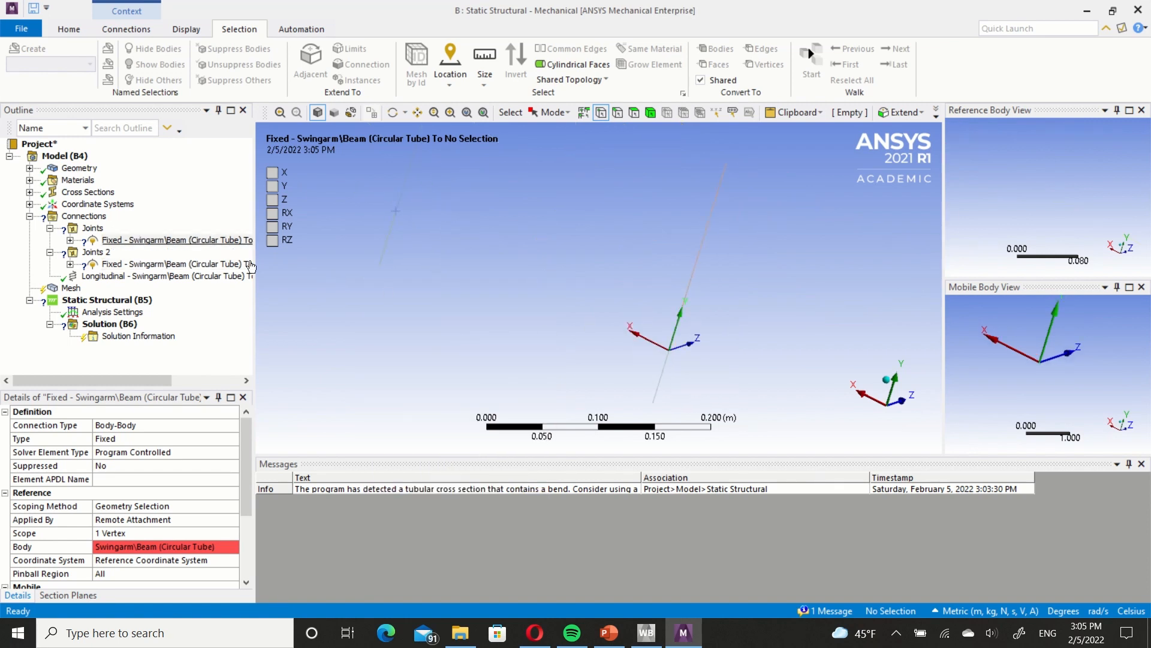
Scope the first joint's mobile side to the Frame upright vertex at the negative-X pivot end.
left_click(217, 240)
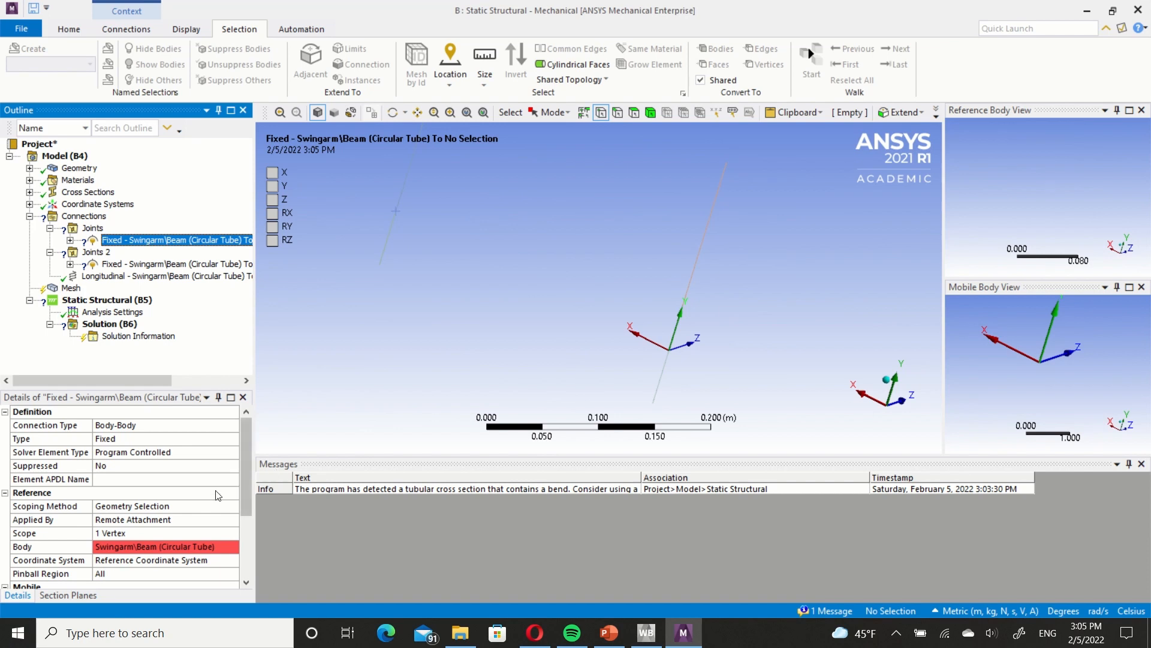
scroll(225, 494, "down", 3)
left_click(668, 352)
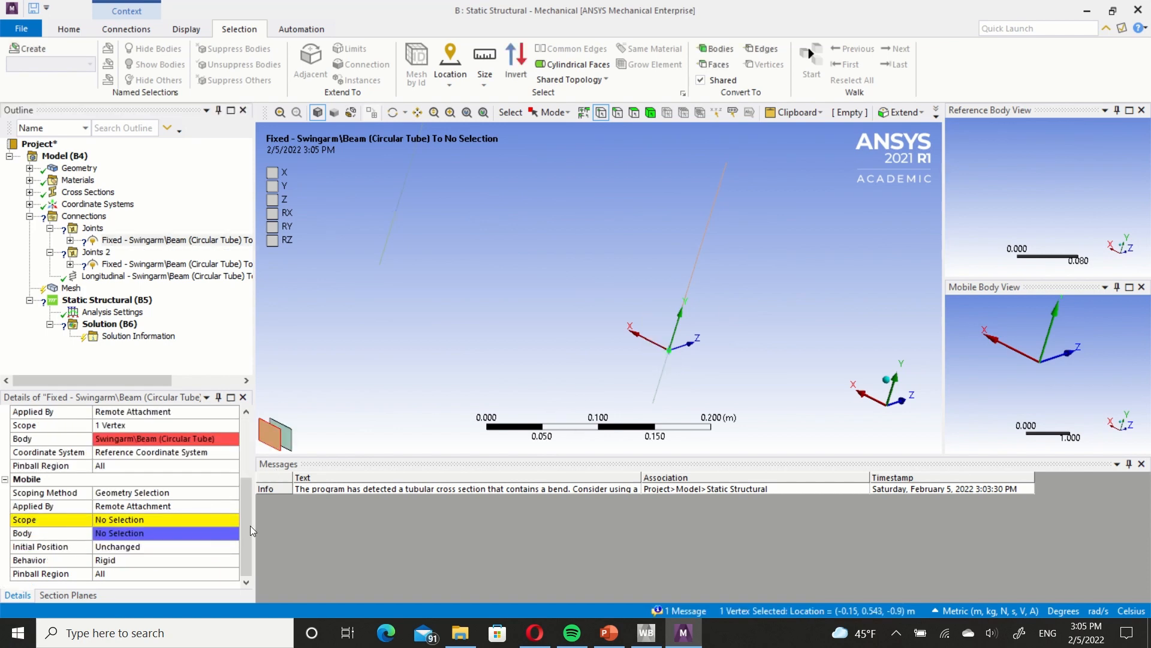
left_click(135, 520)
left_click(133, 519)
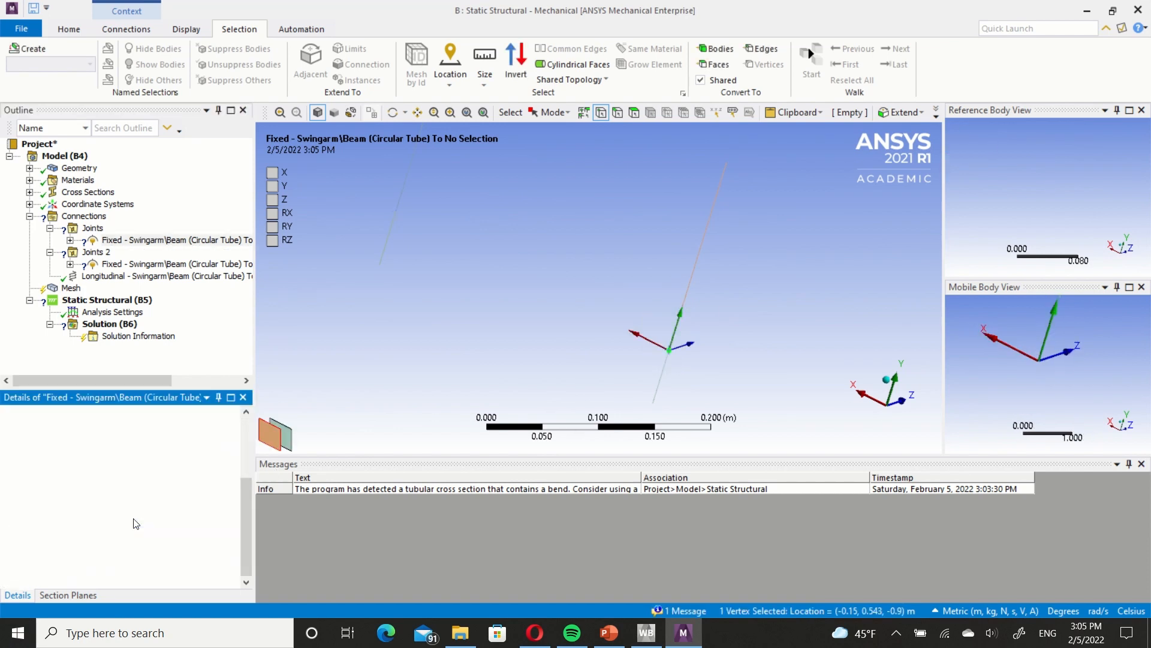
Scope the second joint's mobile side to the Frame upright vertex at the positive-X pivot end and show all bodies again.
middle_click_drag(406, 292, 469, 347, "ctrl")
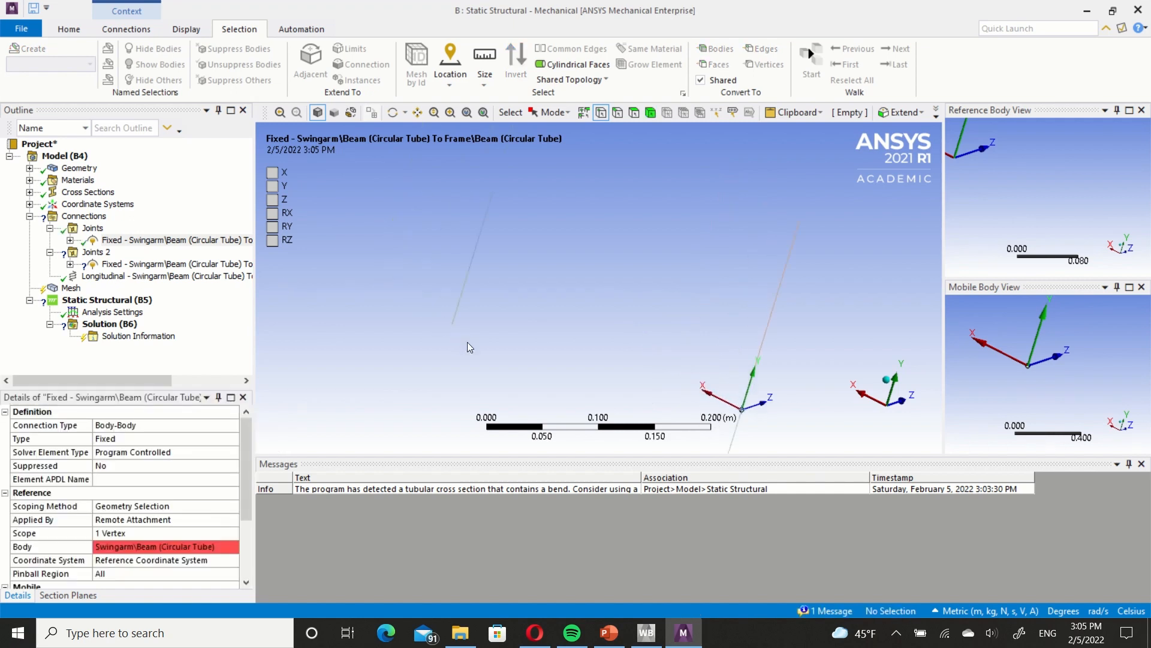
left_click(150, 264)
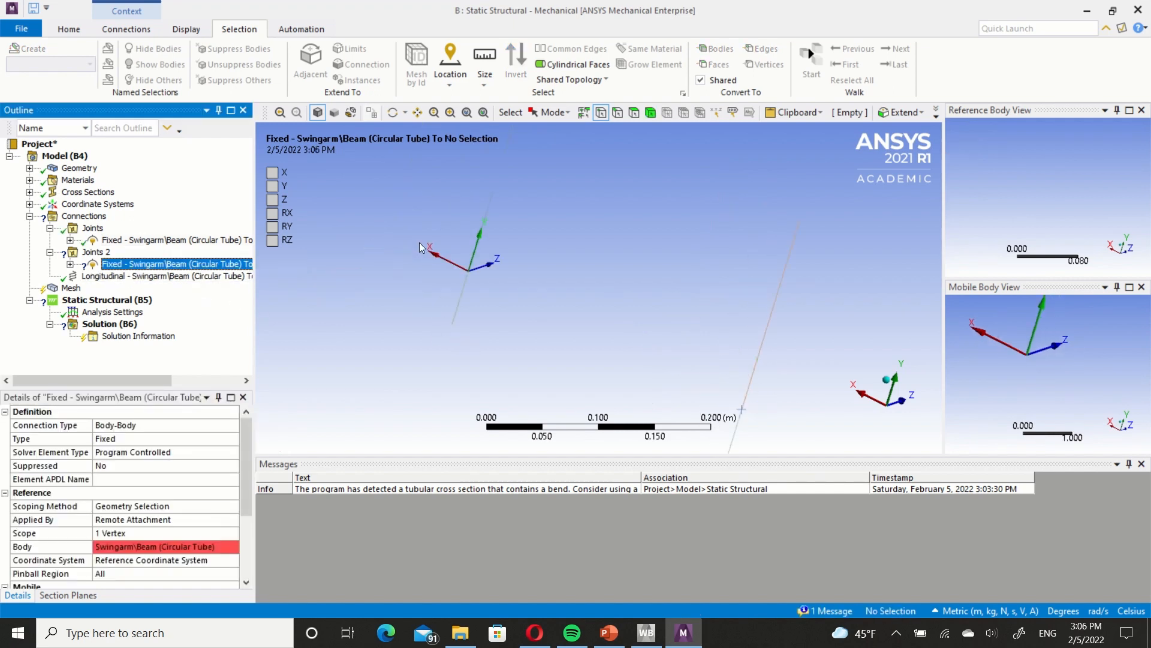
left_click(469, 273)
scroll(143, 504, "down", 3)
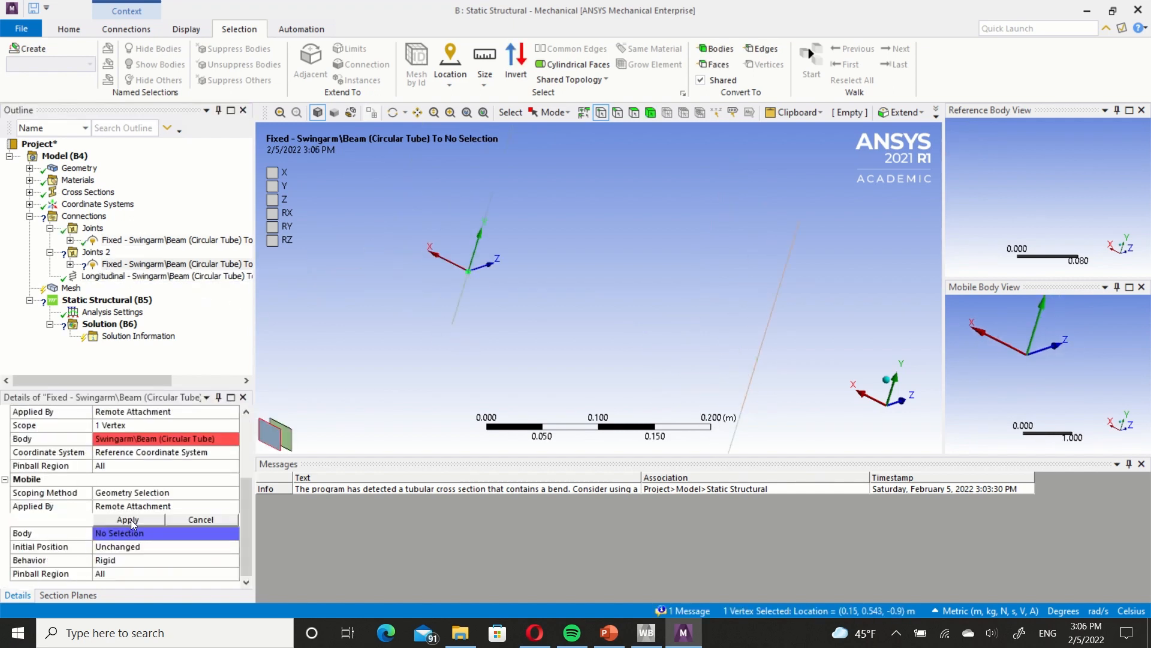
left_click(133, 519)
left_click(128, 519)
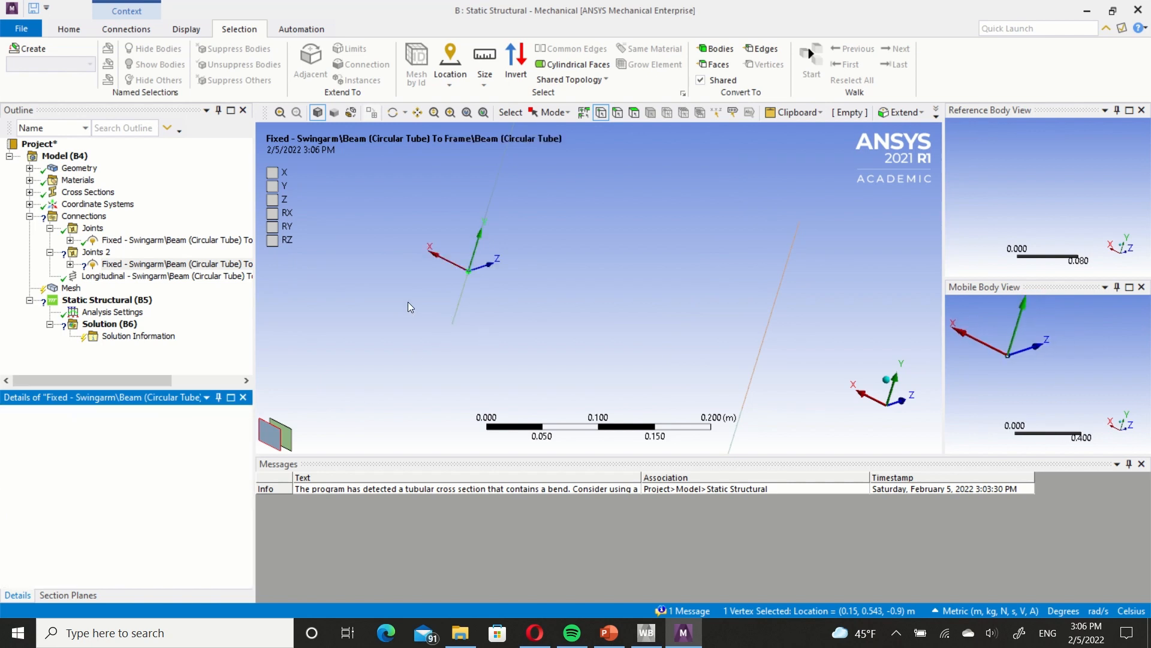
right_click(384, 274)
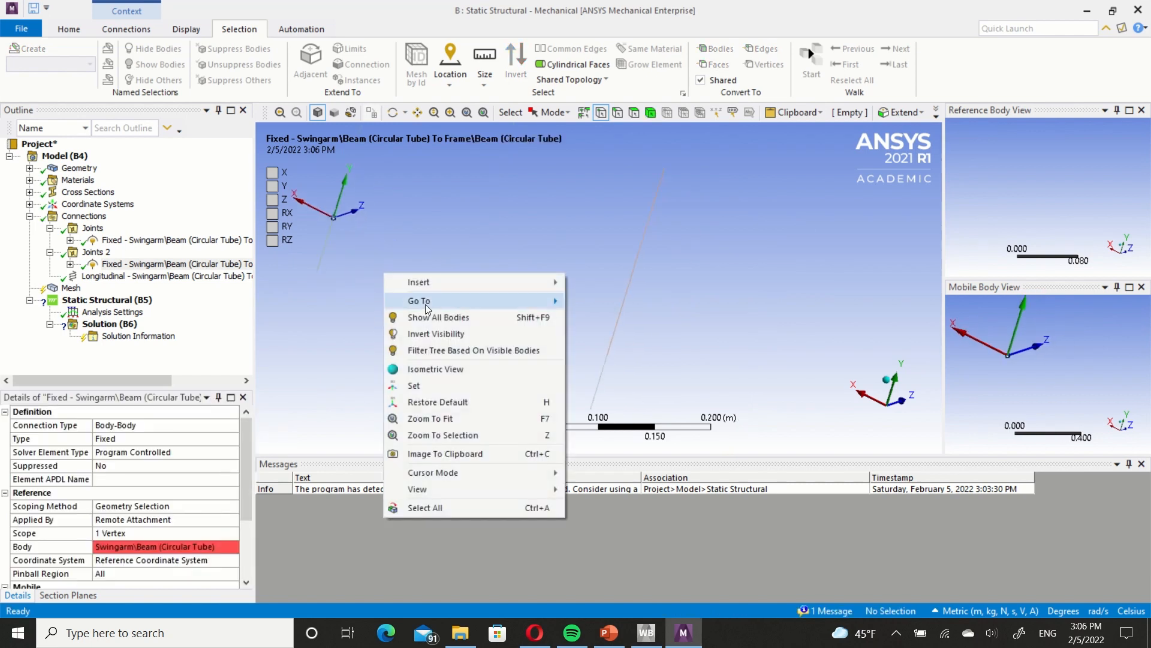
left_click(434, 324)
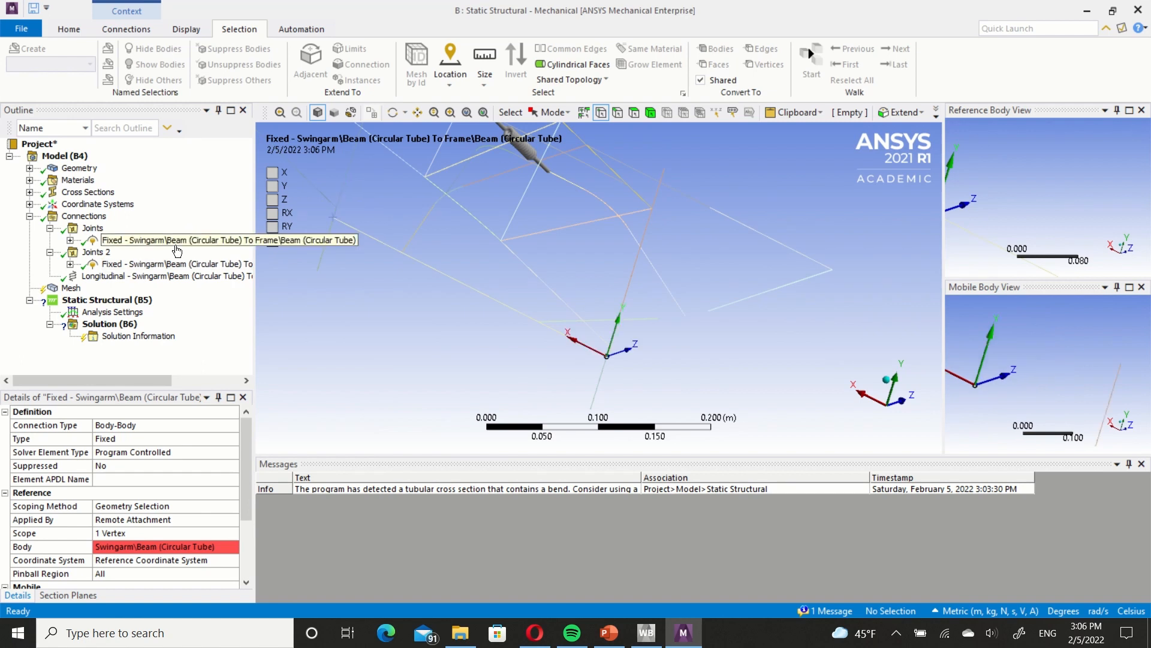
Change the first Swingarm-to-Frame joint's type to Revolute.
left_click(177, 245)
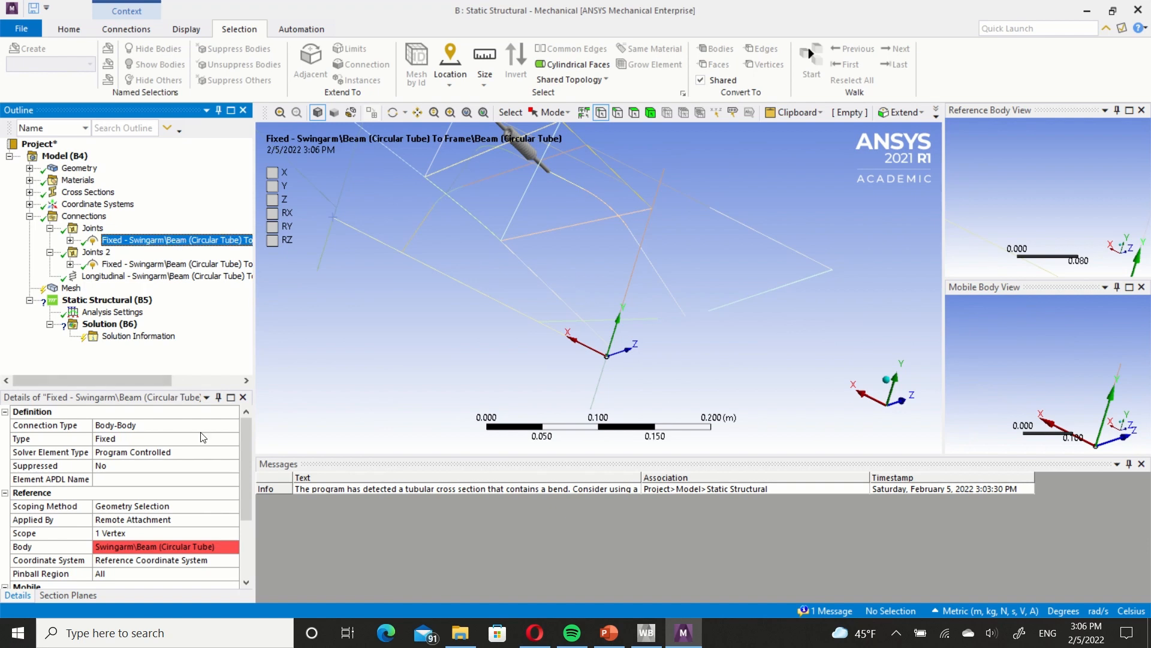
left_click(229, 441)
left_click(233, 439)
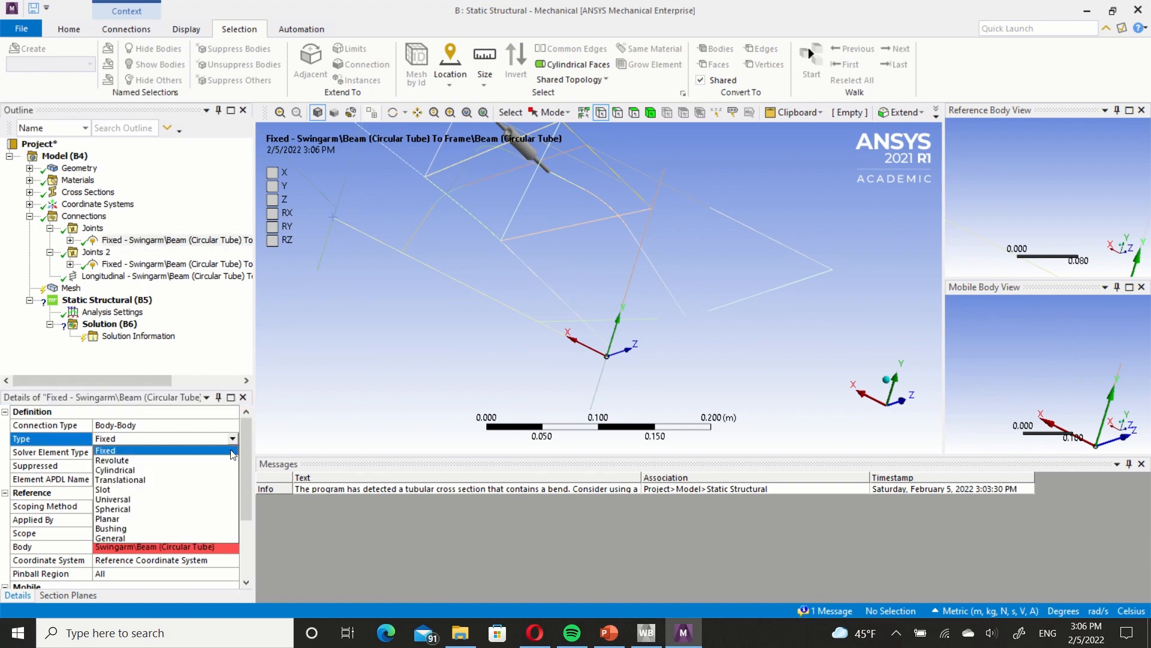
left_click(221, 461)
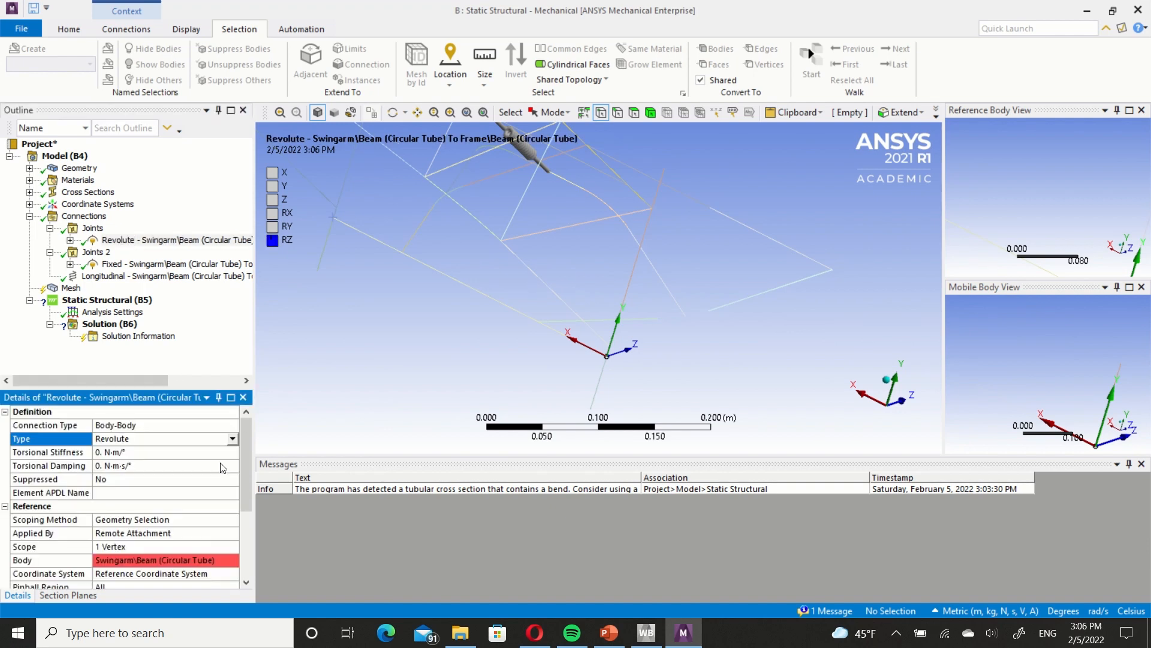
Define the principal Z axis of the revolute joint's reference coordinate system by the Global X Axis.
left_click(70, 241)
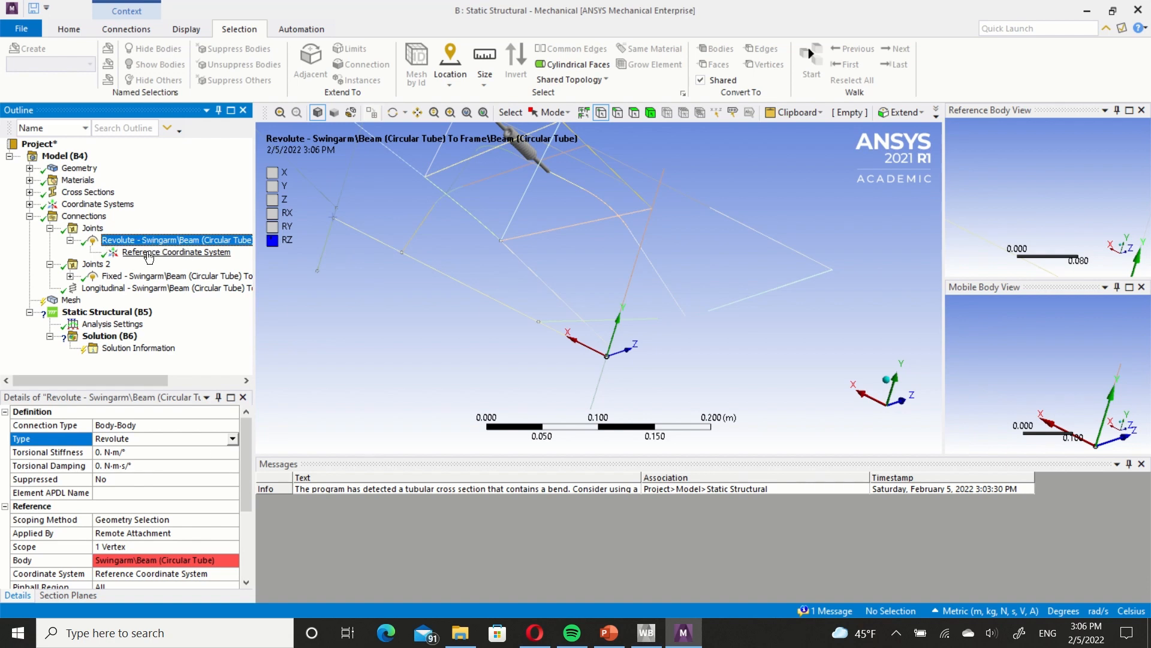
left_click(153, 253)
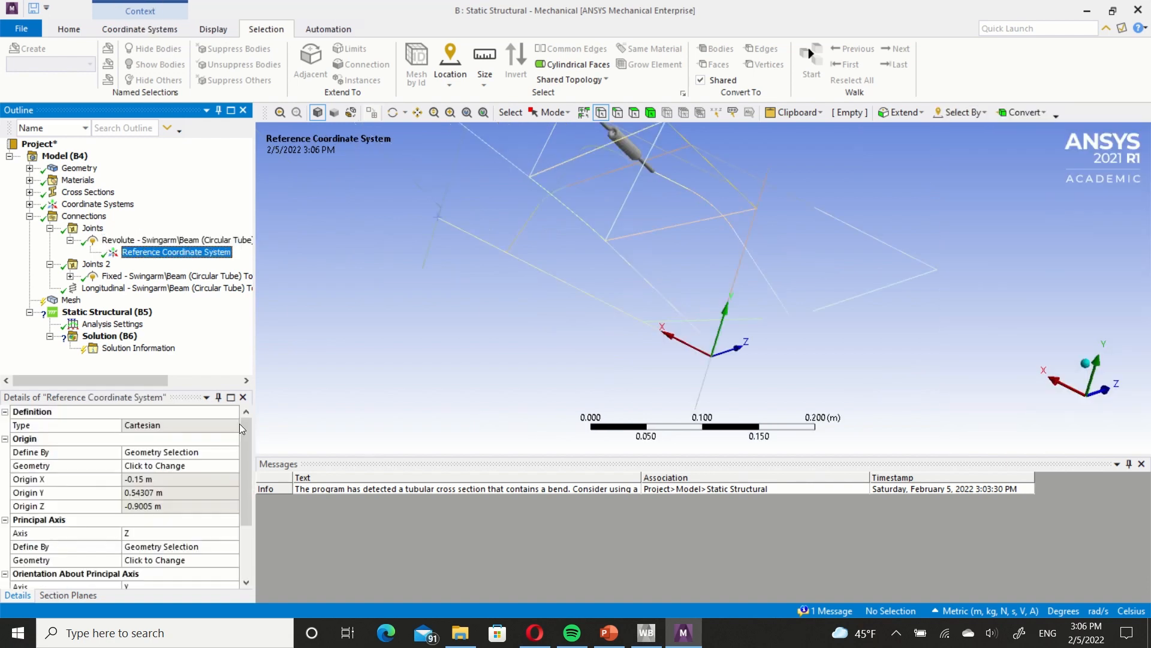
scroll(246, 461, "down", 2)
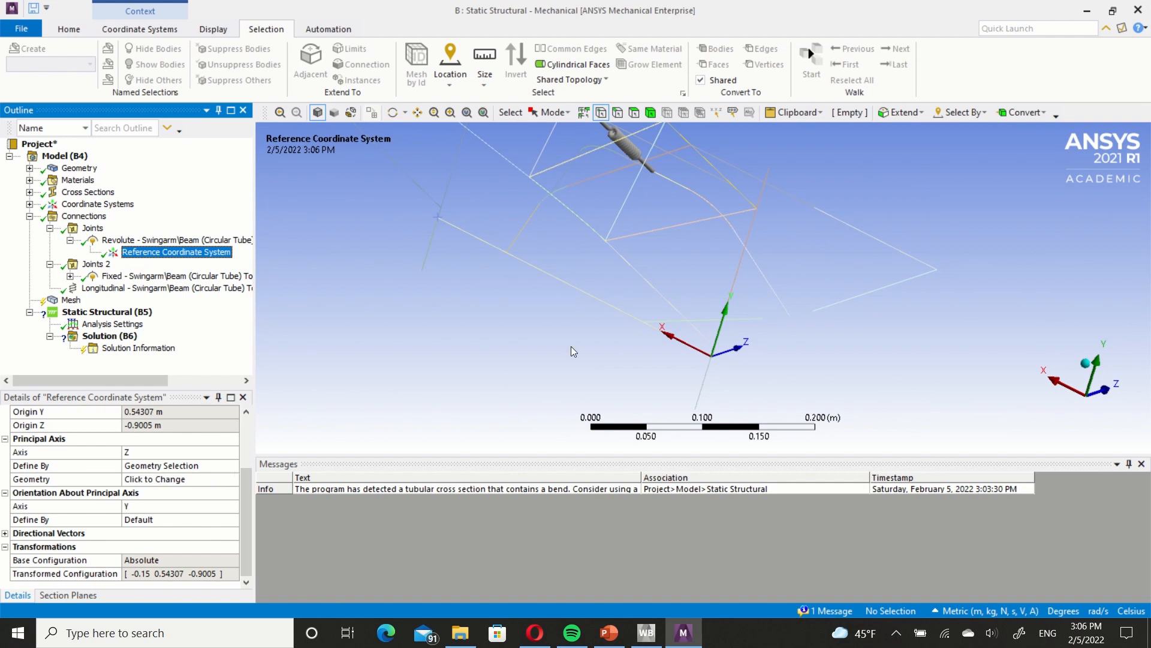
middle_click_drag(594, 344, 511, 329, "ctrl")
scroll(513, 328, "down", 1)
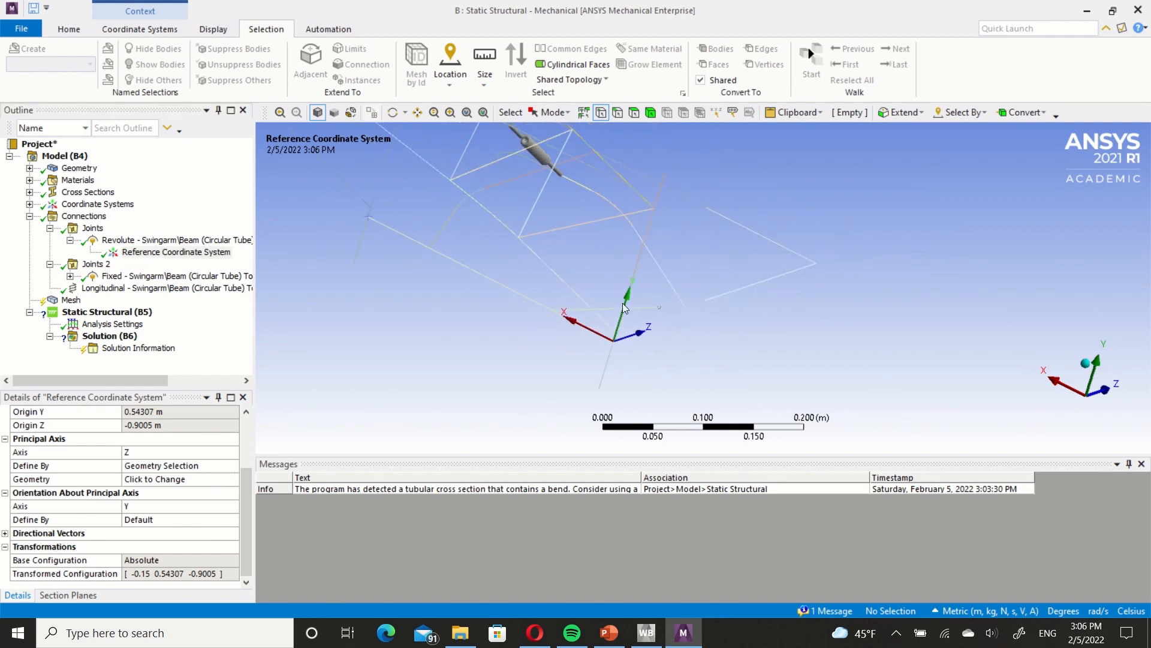
left_click(228, 466)
left_click(232, 466)
left_click(202, 487)
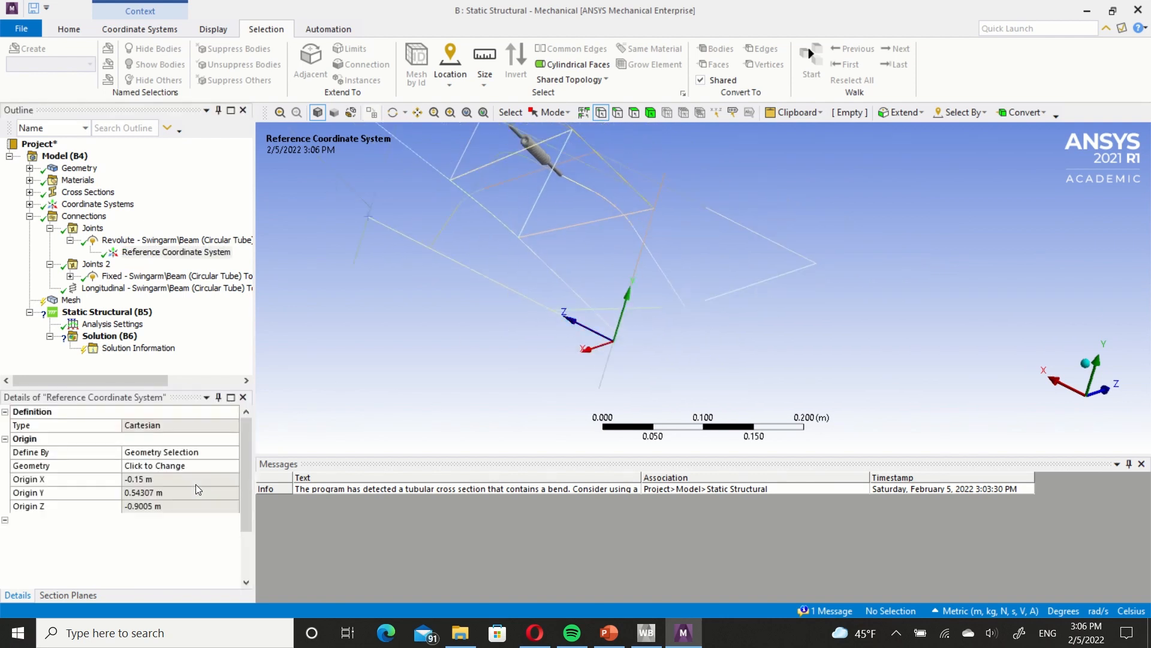
Define the principal Z axis of the second joint's reference coordinate system by the Global X Axis.
left_click(70, 276)
left_click(133, 288)
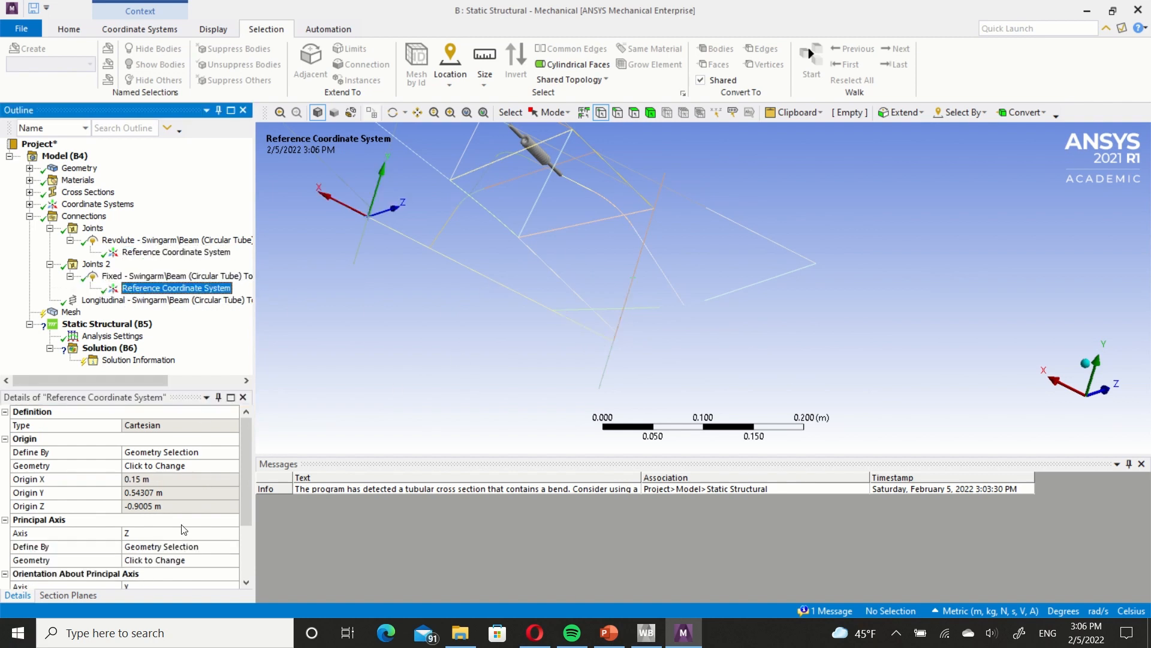
left_click(197, 544)
left_click(198, 545)
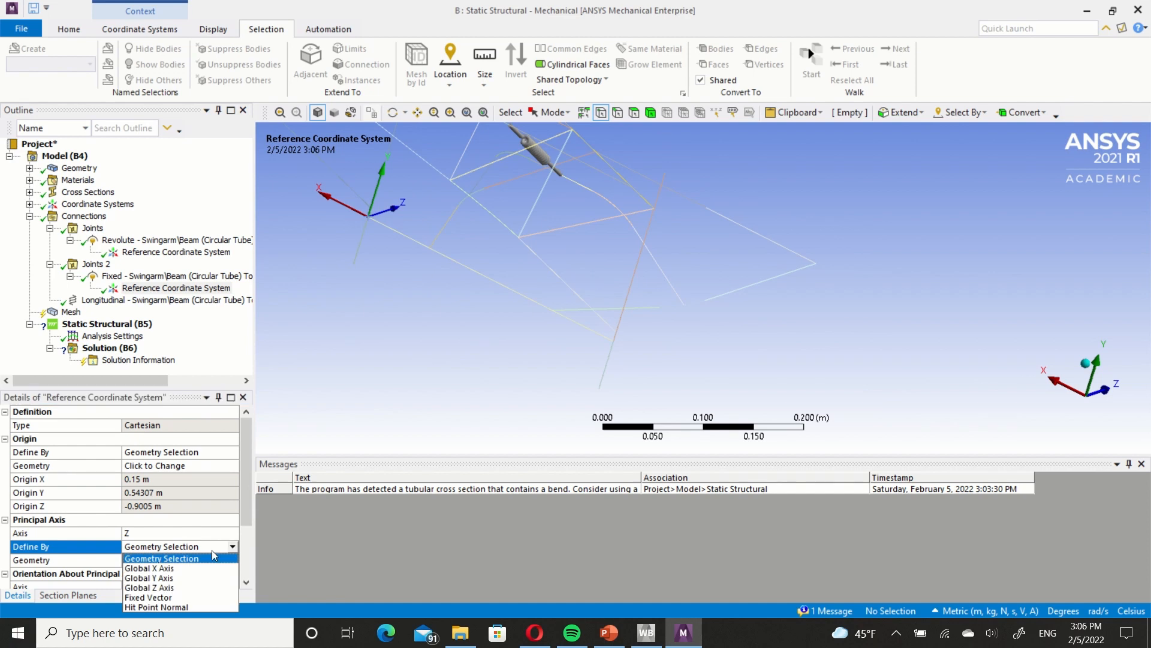
left_click(198, 568)
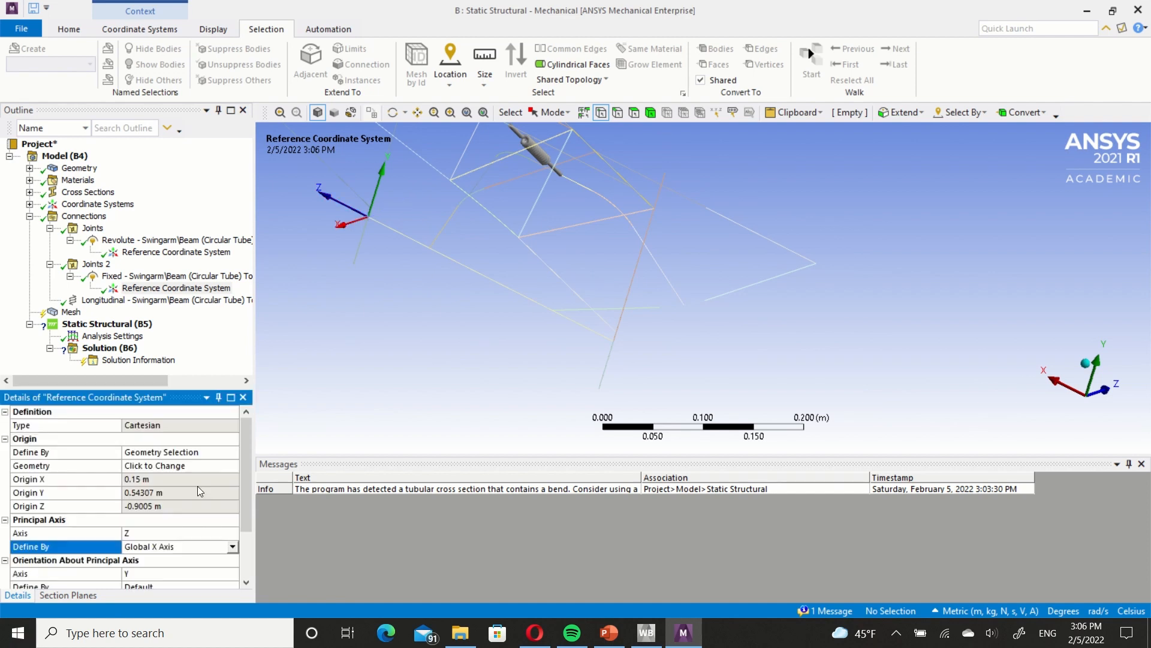
Check the revolute joint's axis orientation in the model, and select the Static Structural analysis in the outline.
left_click(169, 243)
middle_click_drag(479, 322, 599, 321, "ctrl")
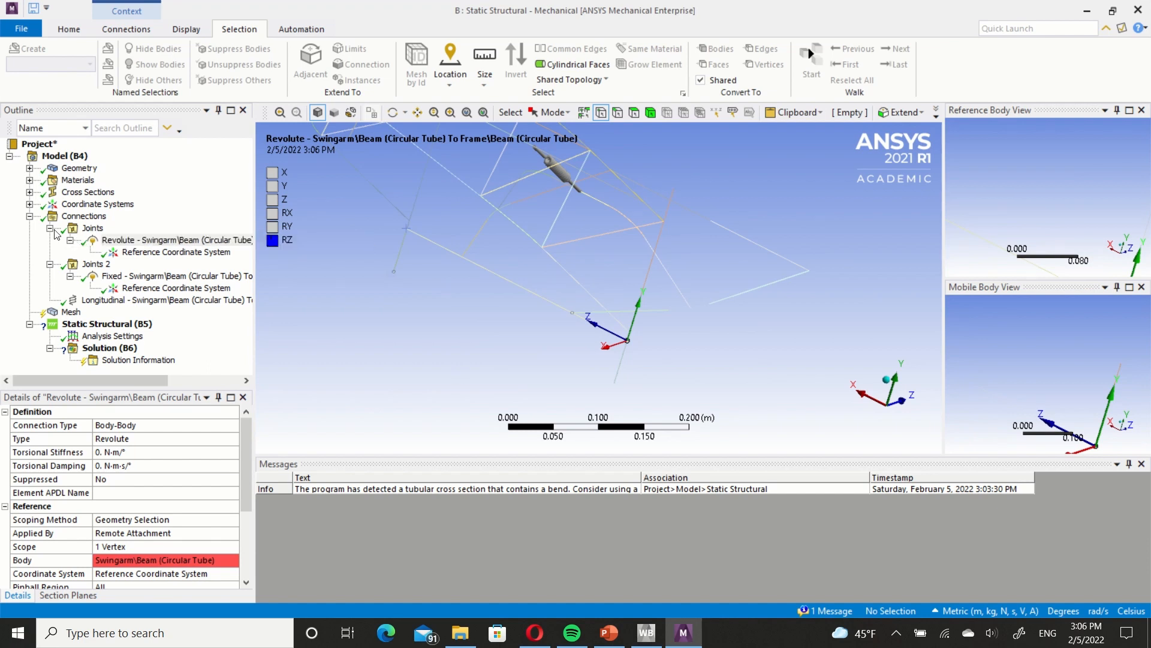
left_click(50, 228)
left_click(107, 300)
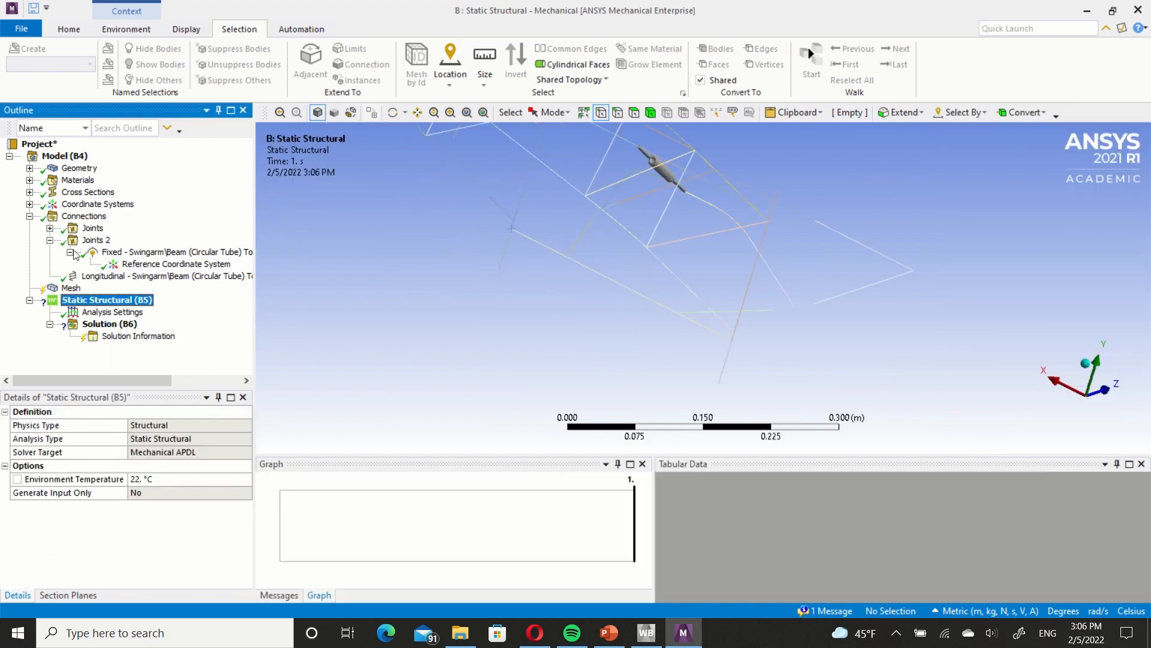
Add a Fixed Support scoped to the upright tube edge at the Frame's end opposite the Swingarm.
left_click(49, 240)
middle_click_drag(462, 279, 557, 185)
middle_click_drag(664, 198, 587, 235, "ctrl")
middle_click_drag(450, 213, 462, 239)
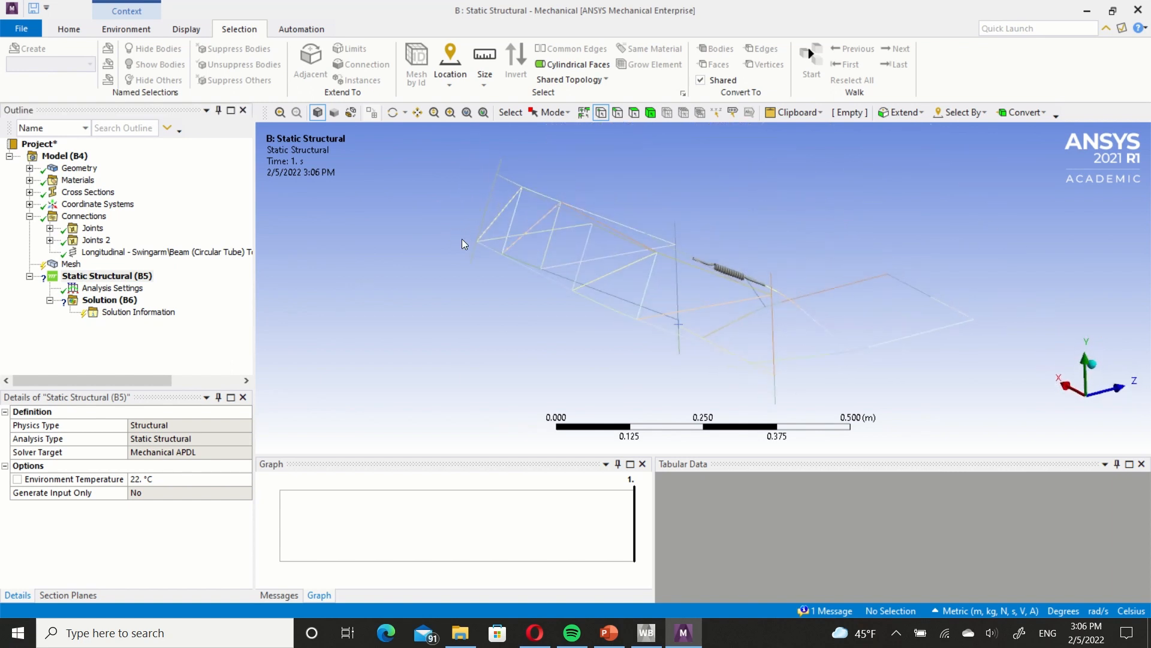
left_click(127, 29)
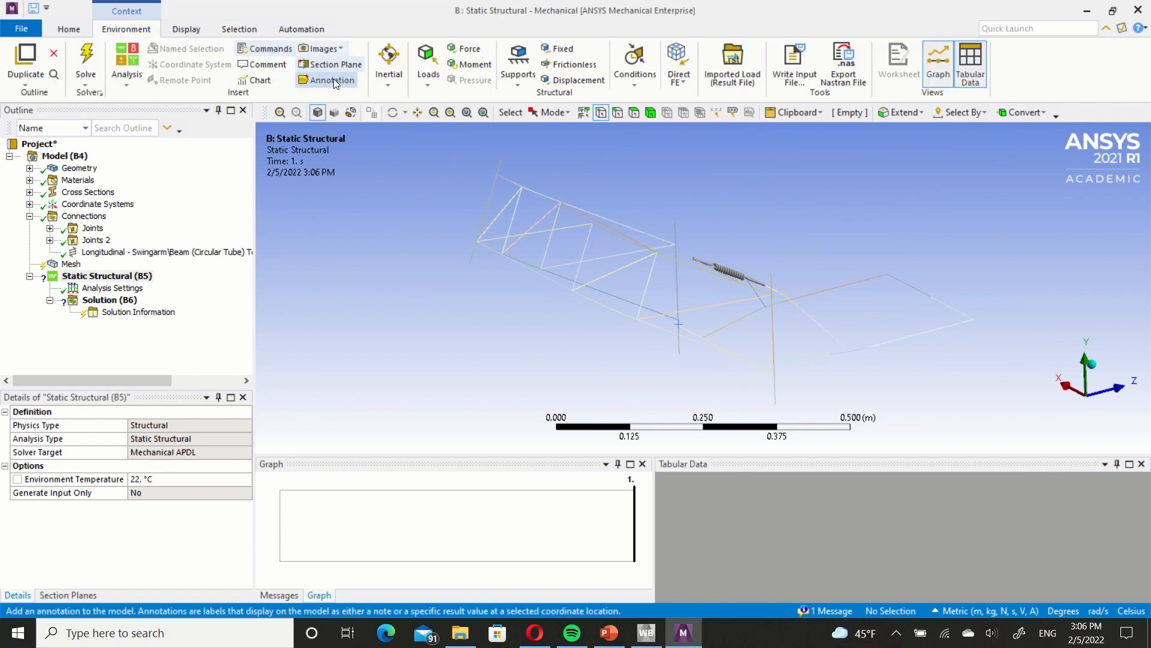
left_click(561, 49)
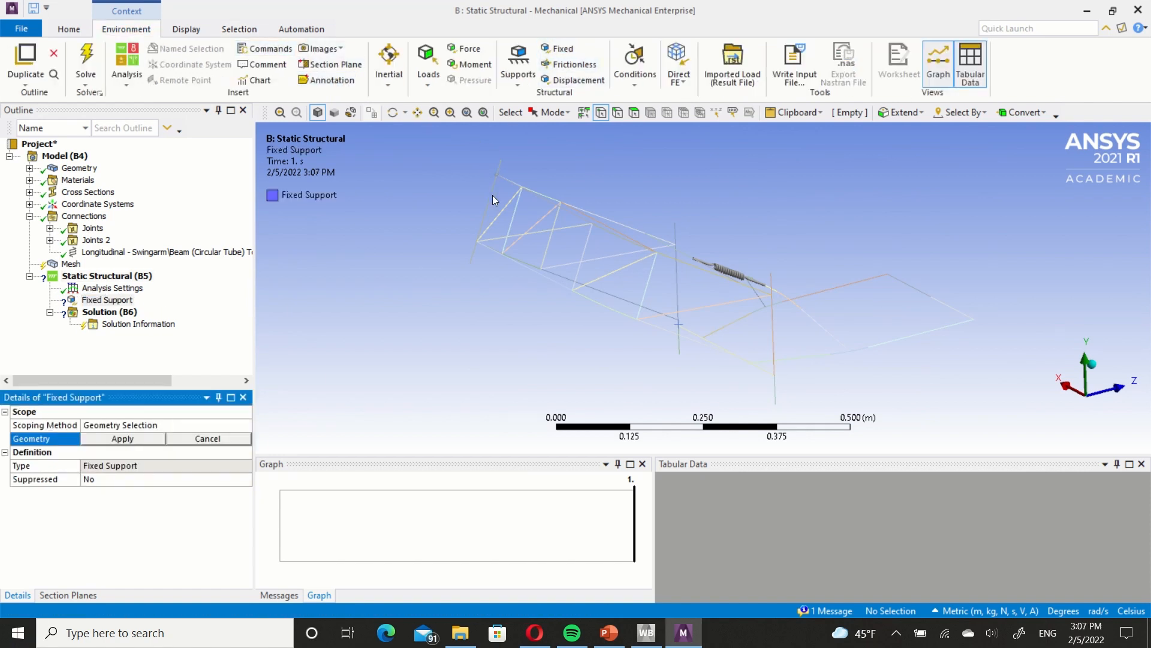
right_click(440, 202)
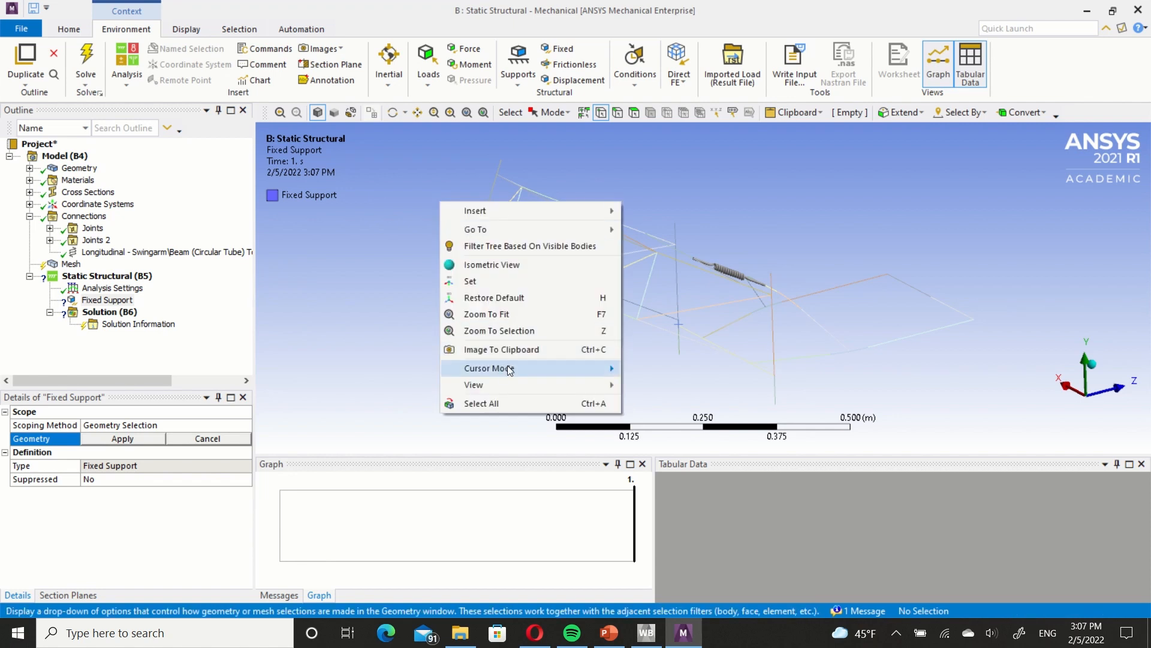
mouse_move(507, 368)
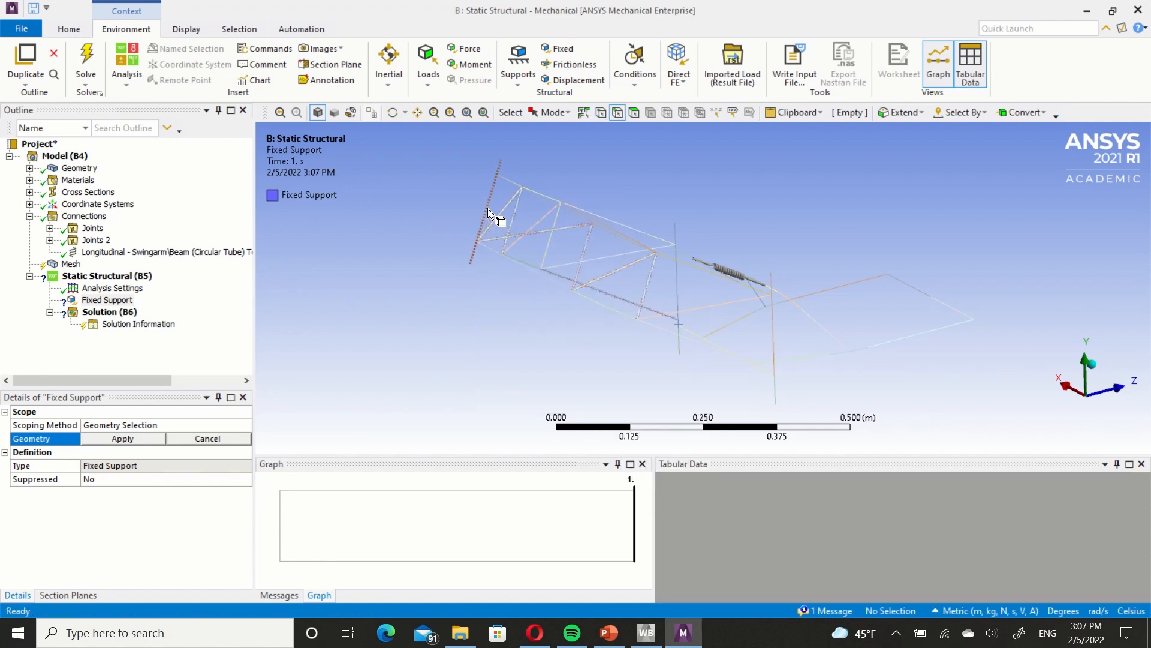
left_click(488, 207)
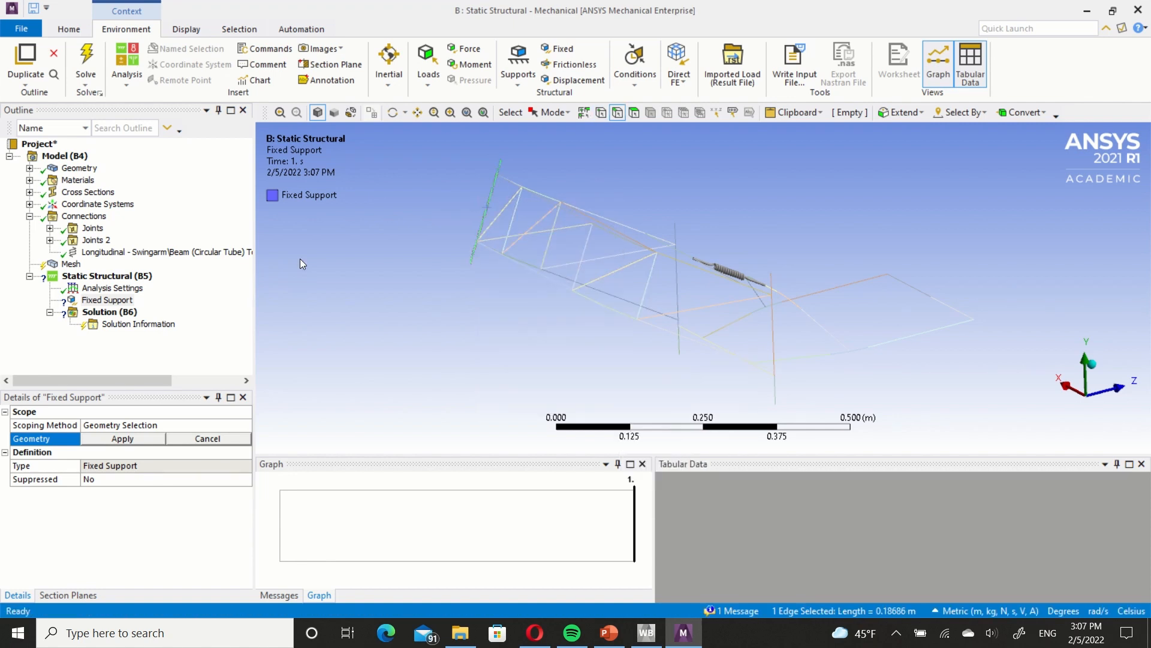
left_click(141, 424)
left_click(127, 439)
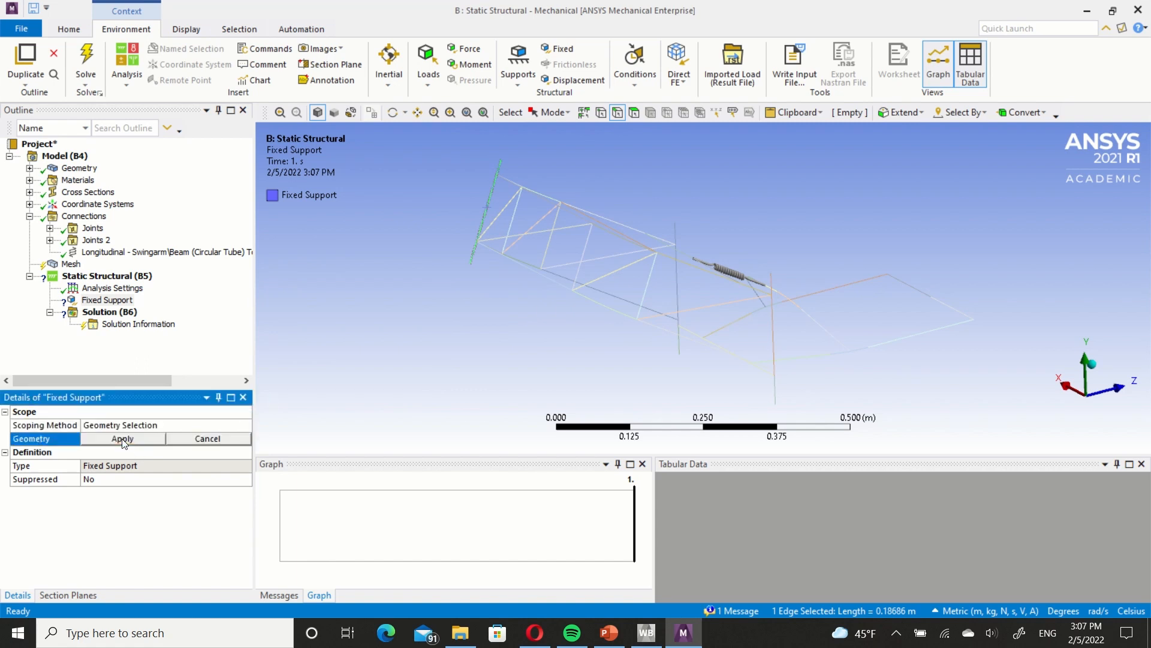
left_click(123, 439)
Insert a Line Pressure scoped to the two collinear edges of the crossbar at the Swingarm's free end.
middle_click_drag(893, 287, 597, 278, "ctrl")
right_click(598, 279)
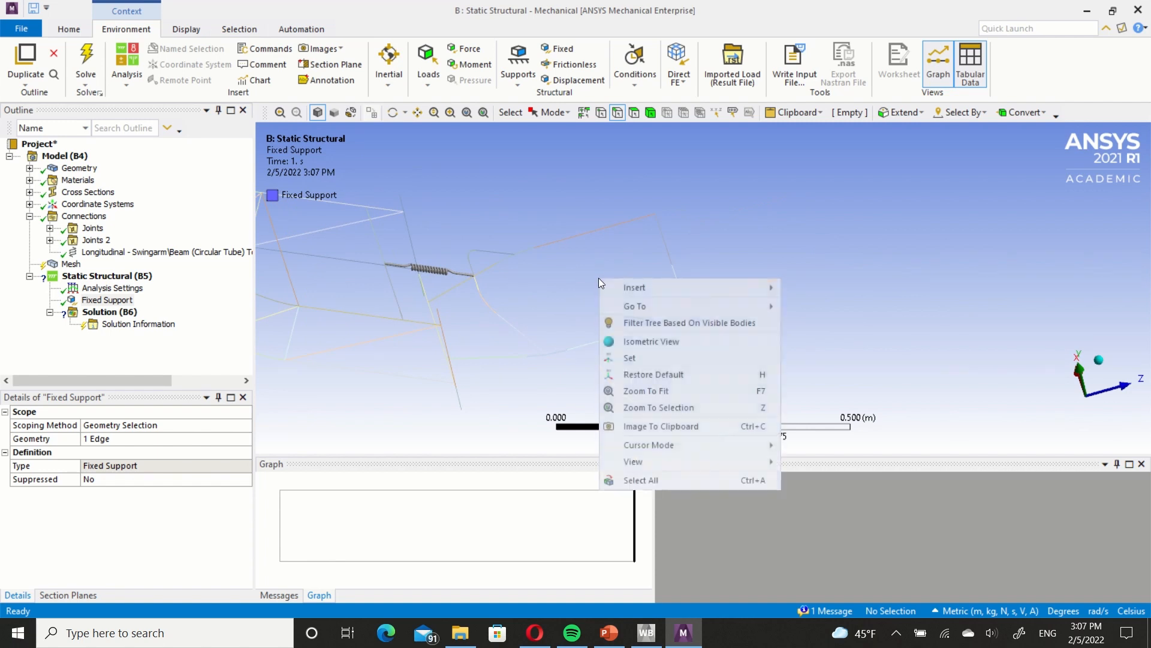
mouse_move(690, 286)
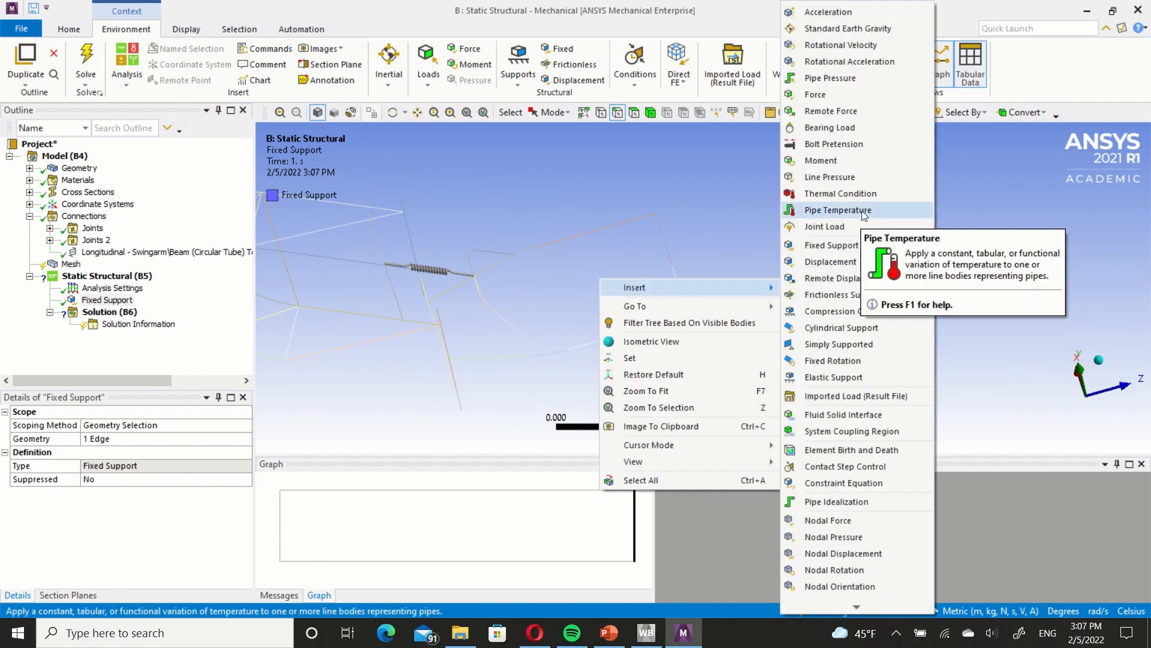
left_click(865, 180)
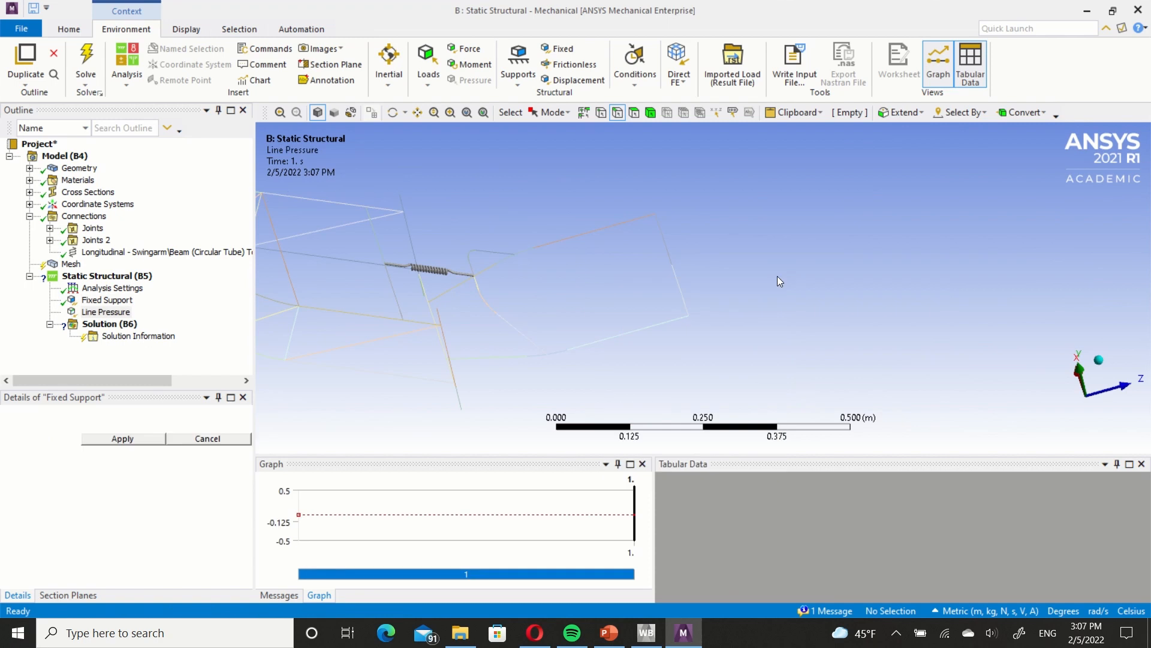
left_click(683, 282)
left_click(668, 254, "ctrl")
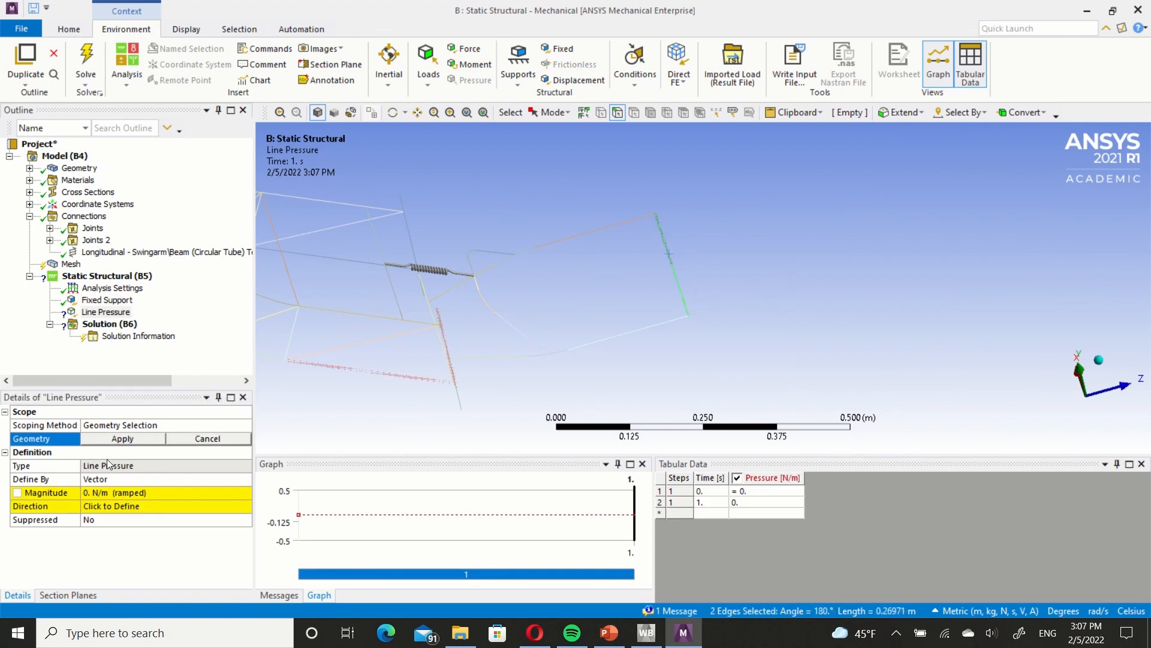
left_click(145, 444)
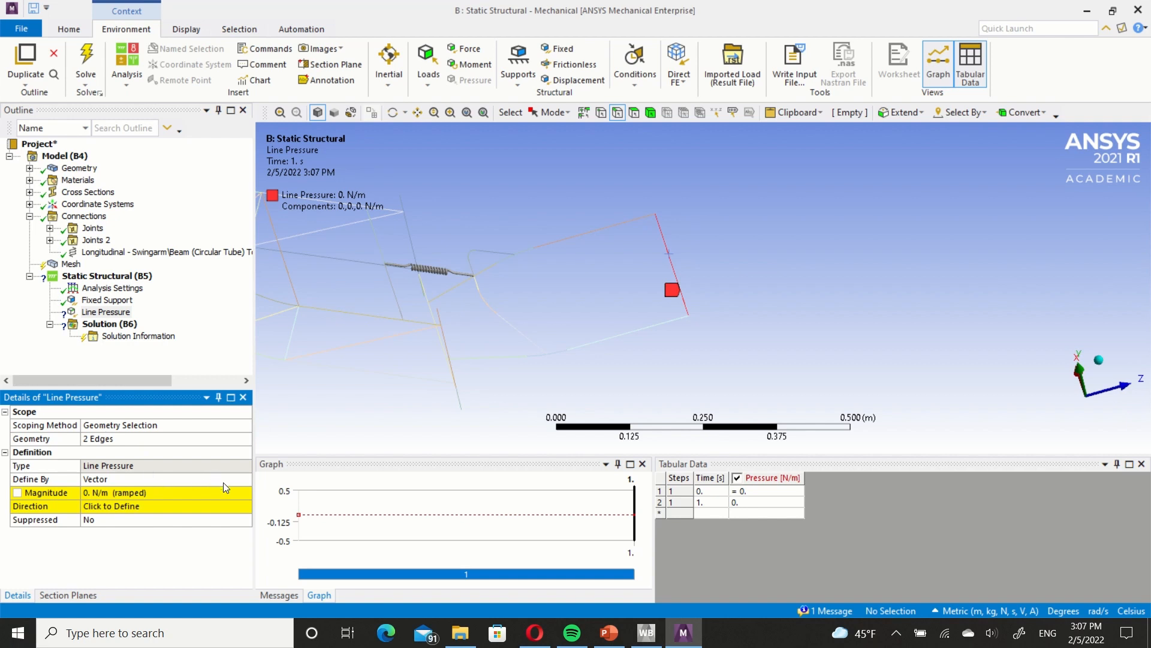
Define the line pressure by Components and set its Y Component to 1500 N/m.
left_click(247, 479)
left_click(245, 479)
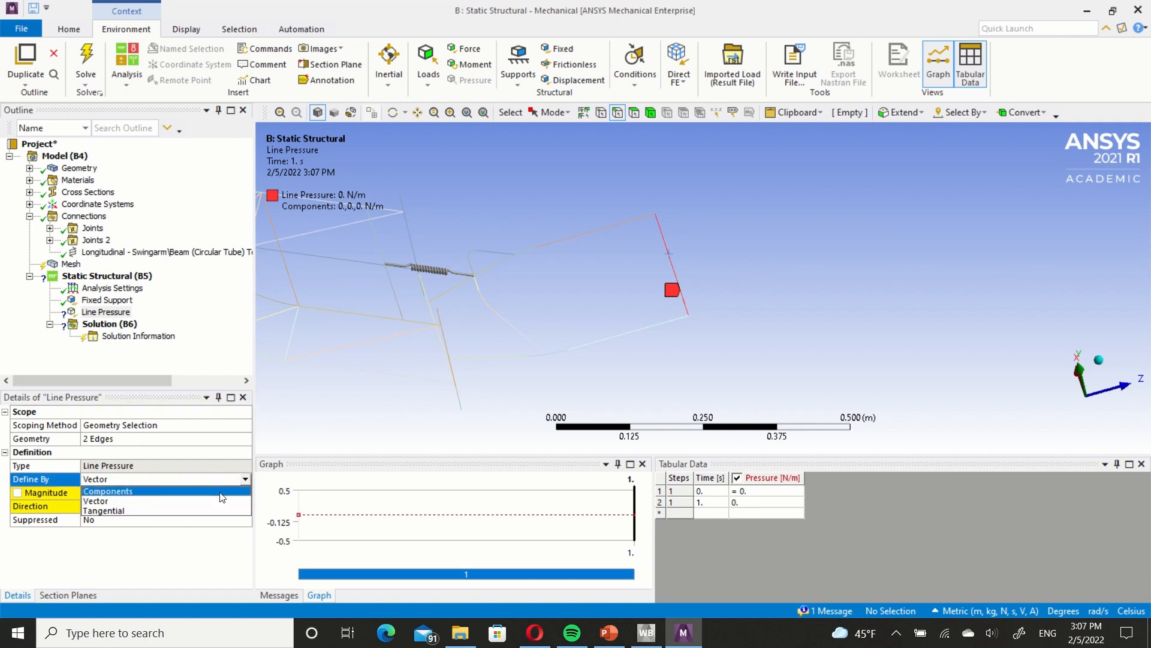
left_click(179, 503)
left_click(178, 518)
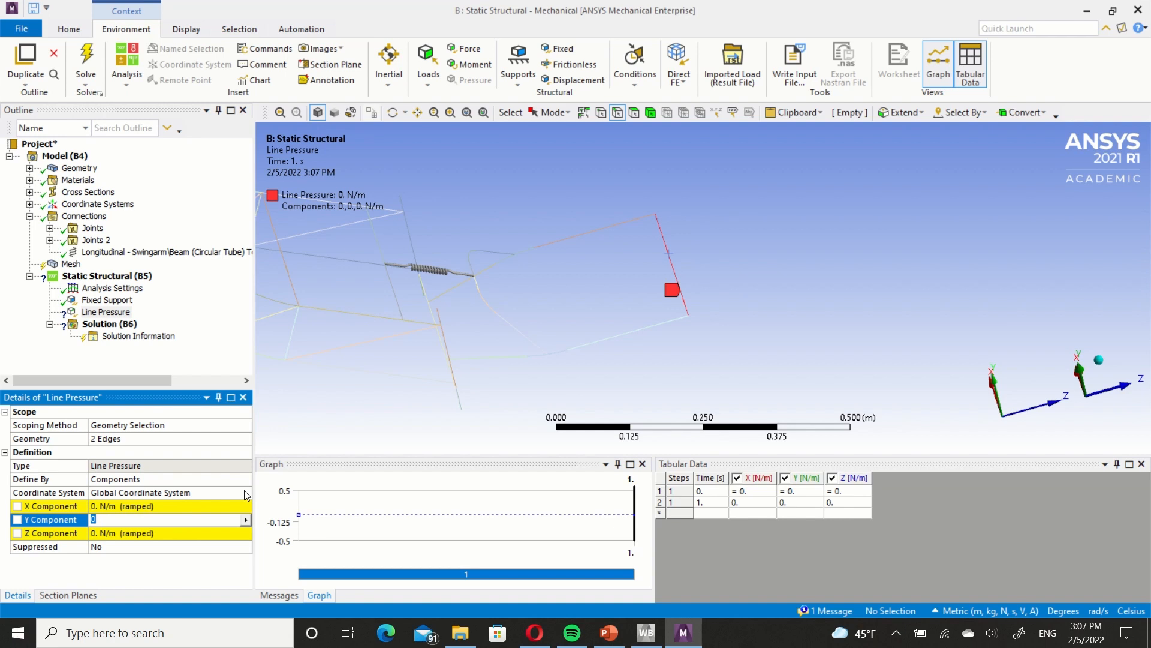
middle_click_drag(595, 350, 591, 322)
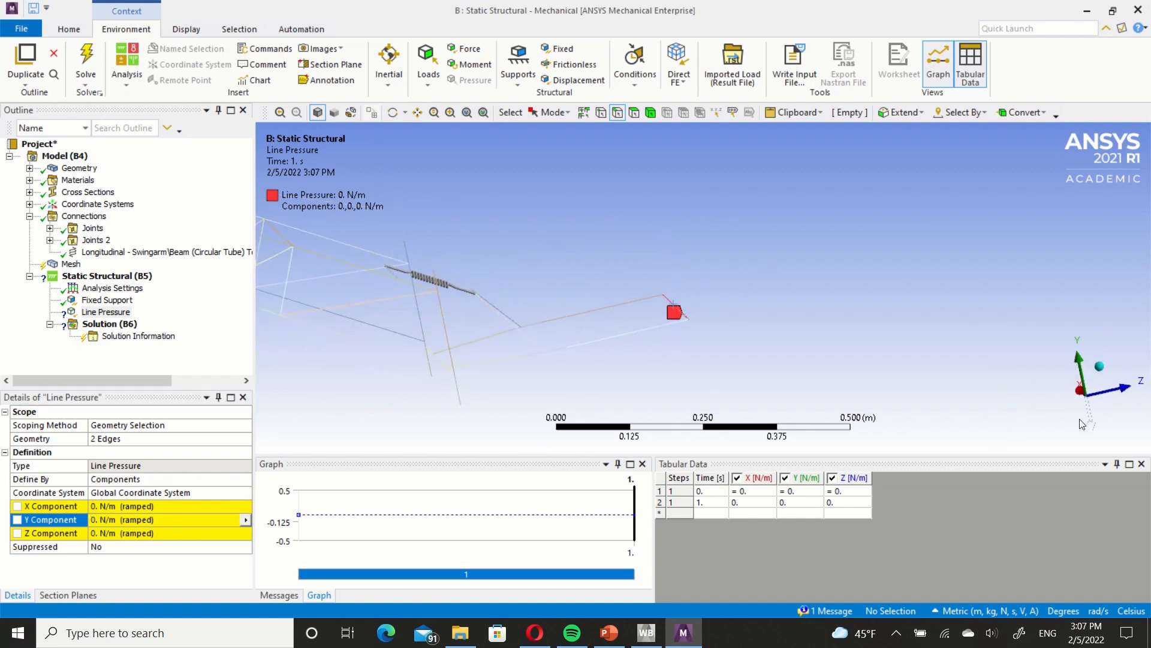
left_click(171, 519)
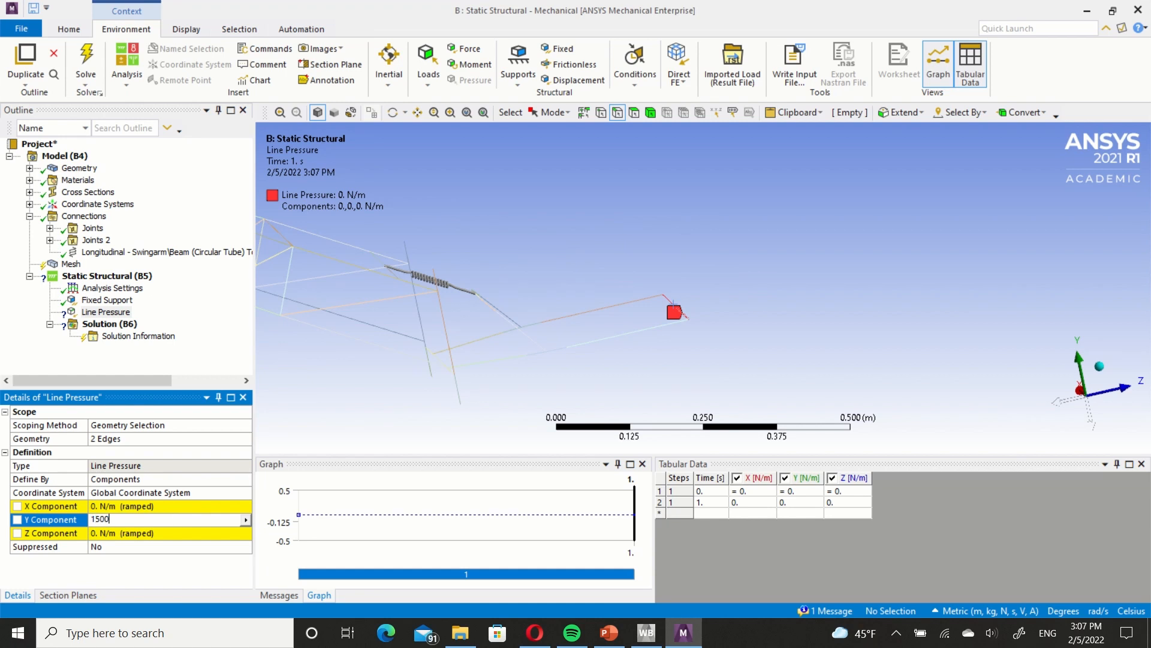
key("Return")
Set the line pressure's Z Component to -500 N/m.
middle_click_drag(667, 328, 668, 338)
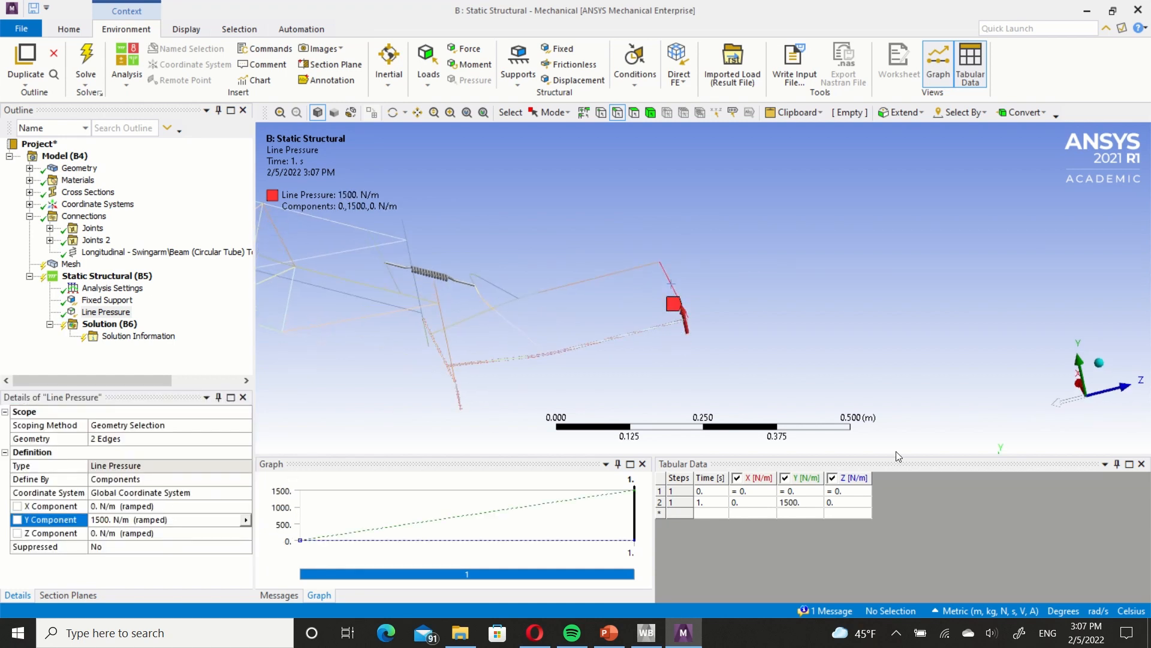
left_click(166, 536)
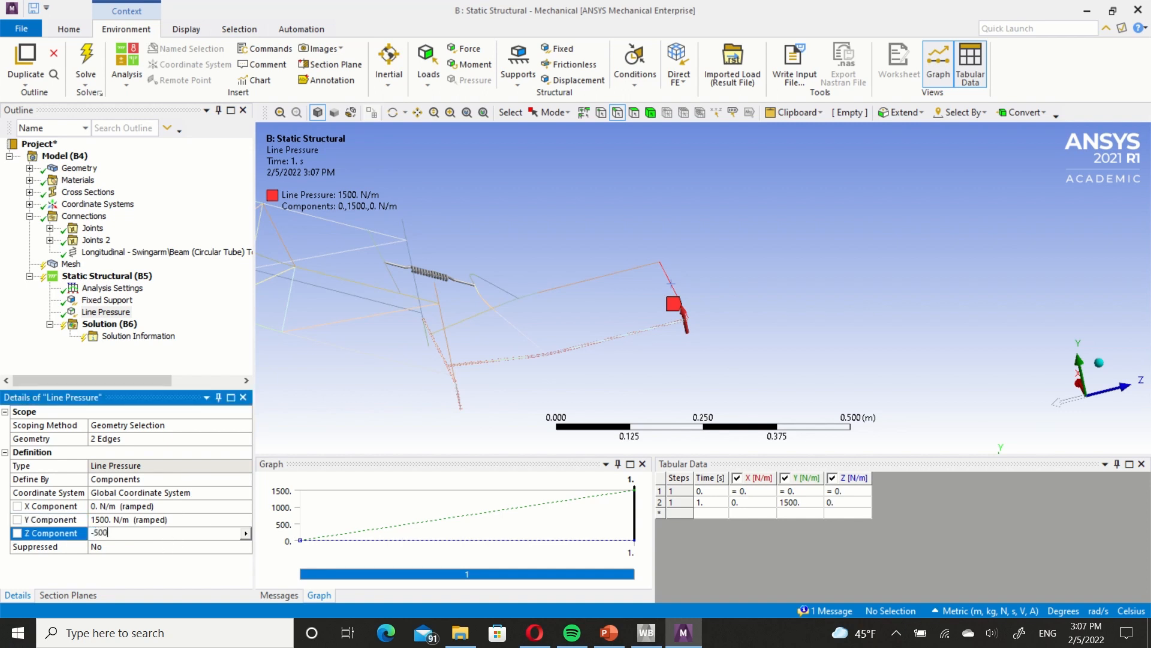
key("Return")
middle_click_drag(416, 415, 672, 324)
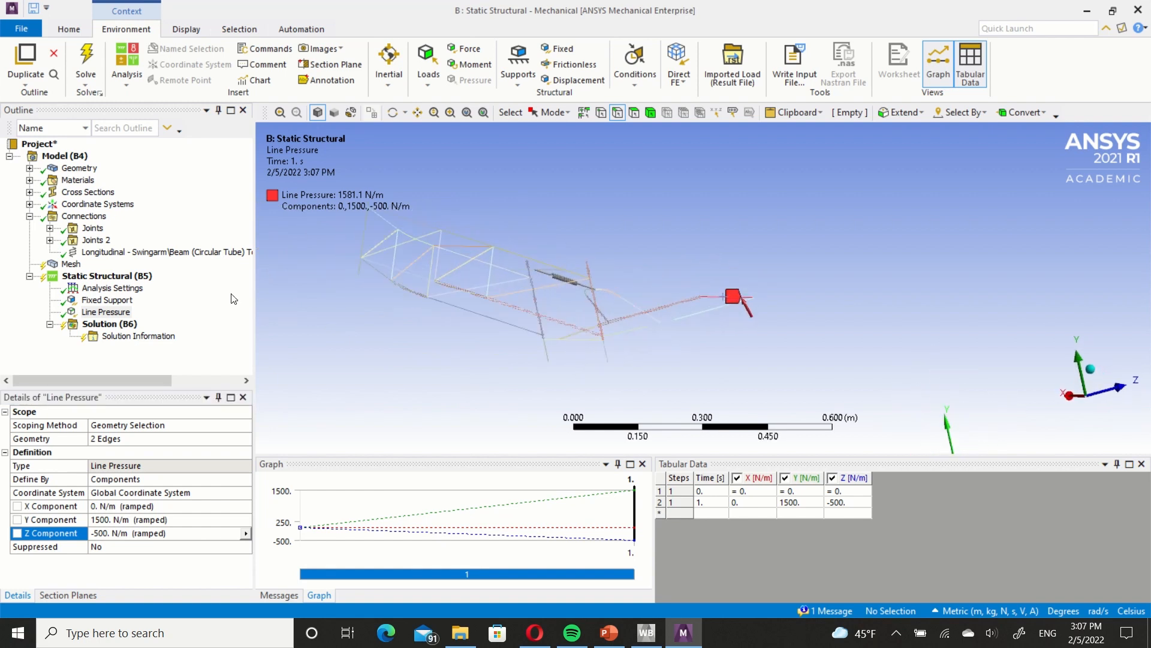
Insert a Total Deformation result and a Beam Tool under the Solution.
right_click(106, 327)
mouse_move(180, 333)
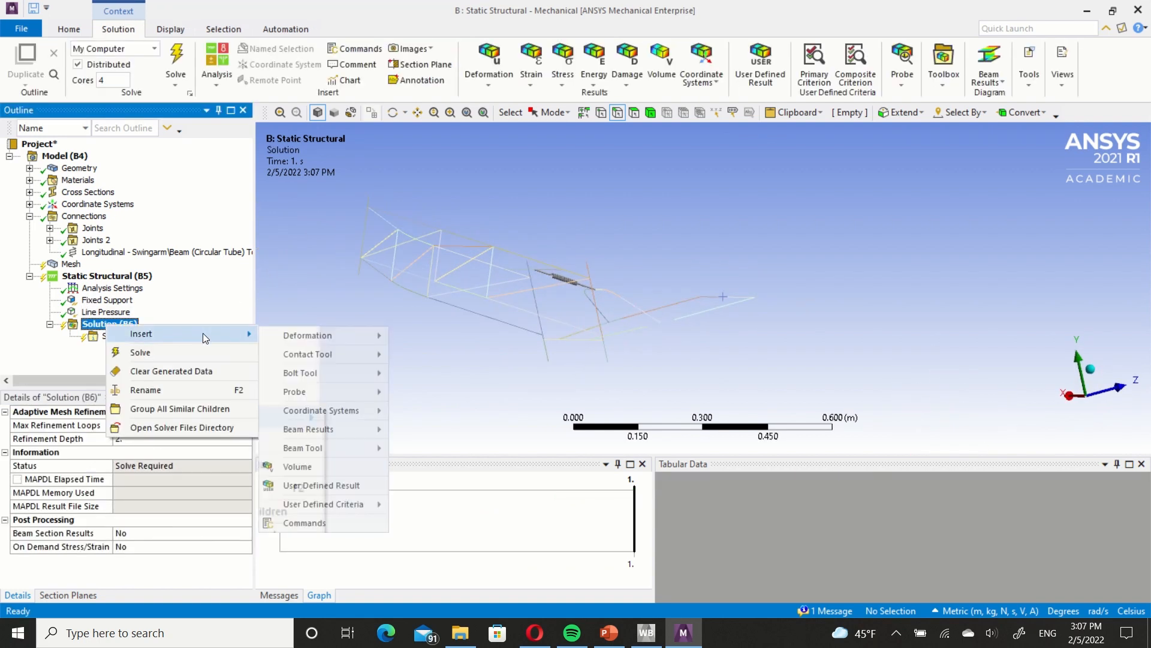
mouse_move(317, 335)
left_click(421, 338)
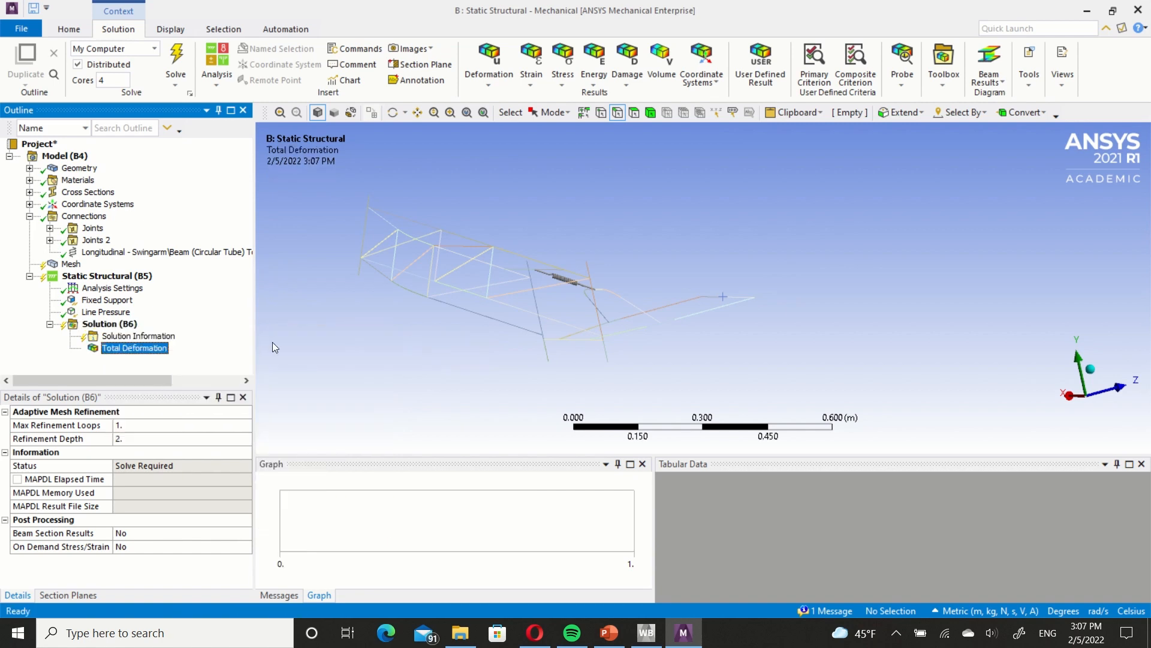
right_click(137, 325)
mouse_move(245, 331)
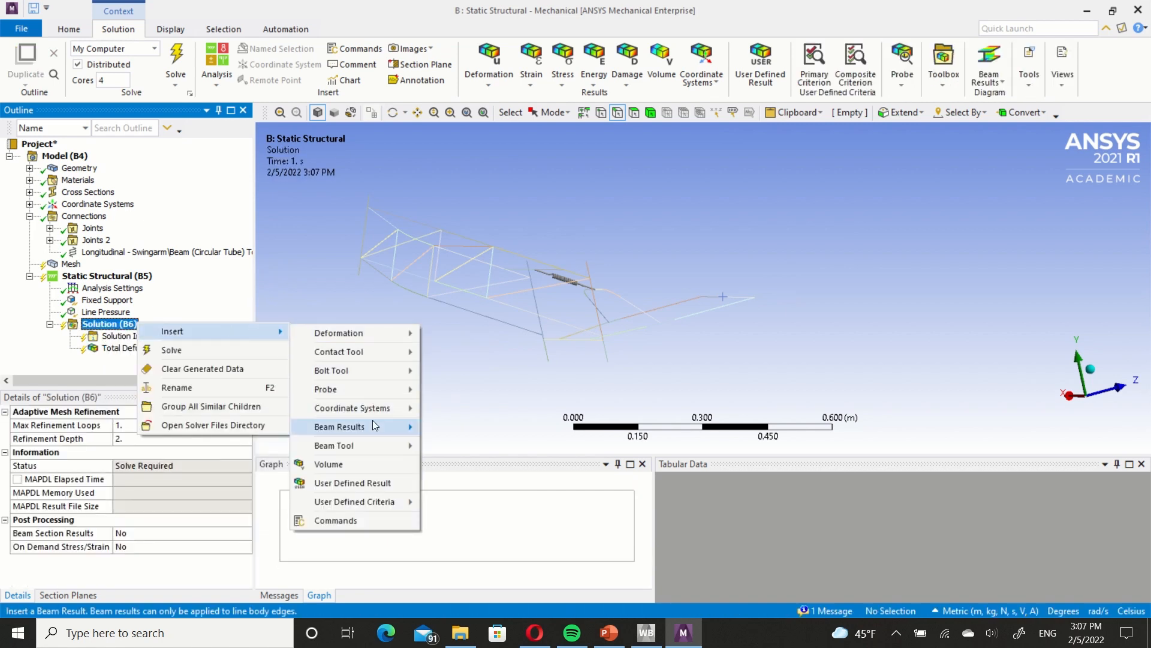
mouse_move(379, 446)
left_click(462, 447)
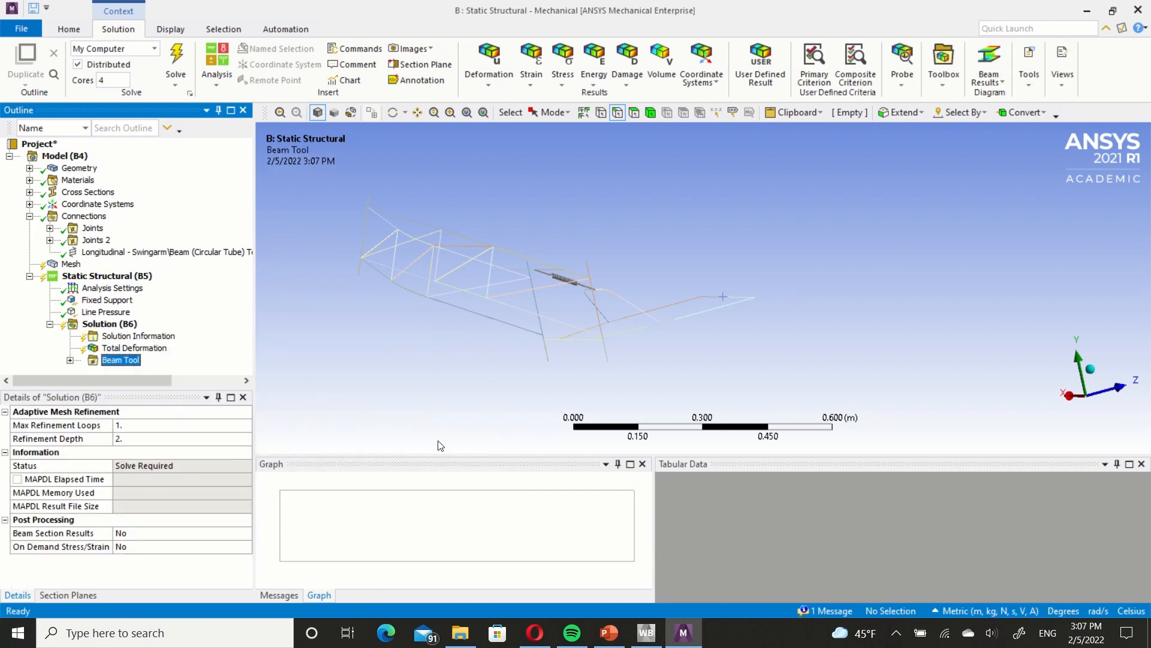
Set the mesh Element Size to 0.01 m and generate the mesh.
left_click(71, 265)
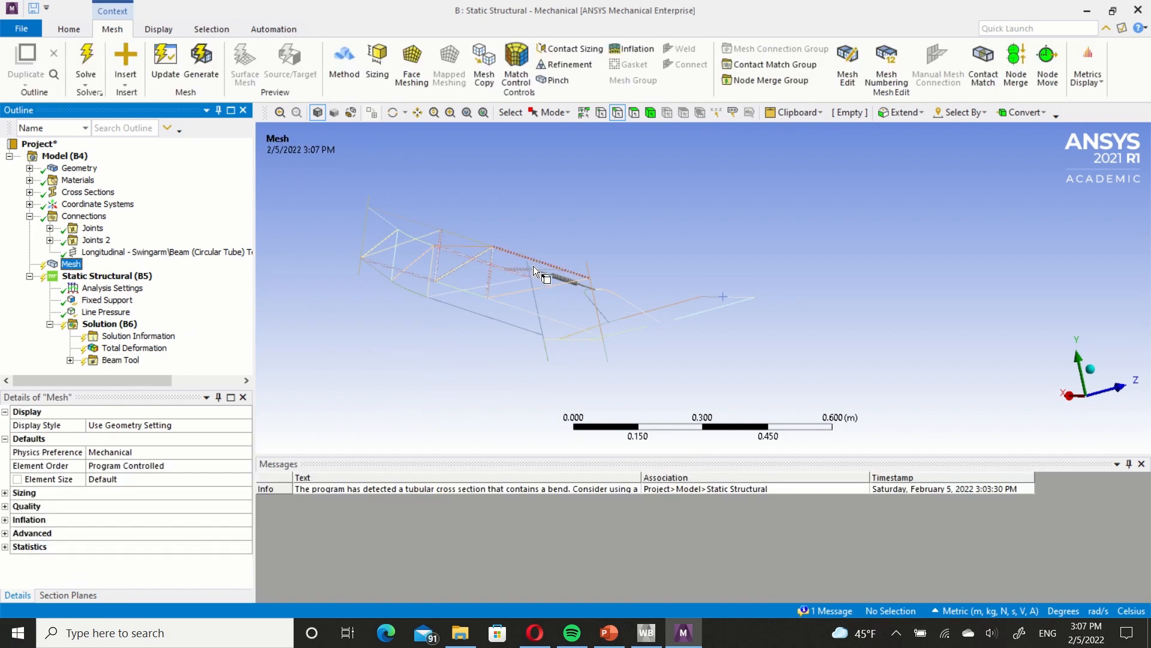
middle_click_drag(582, 276, 600, 237)
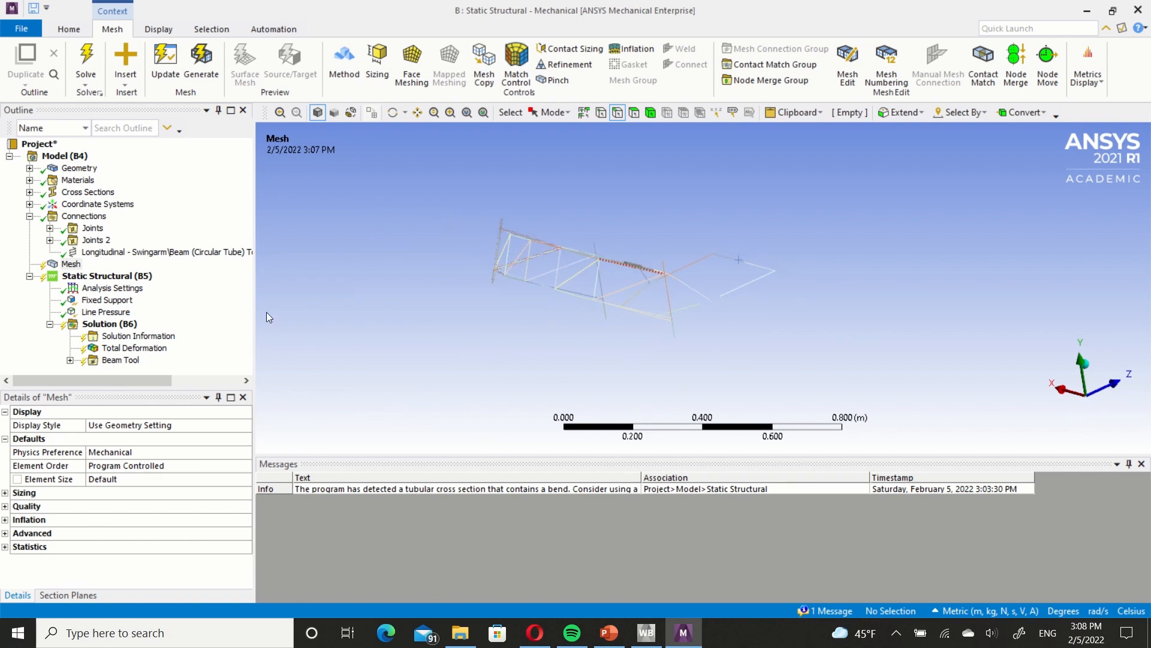
left_click(185, 480)
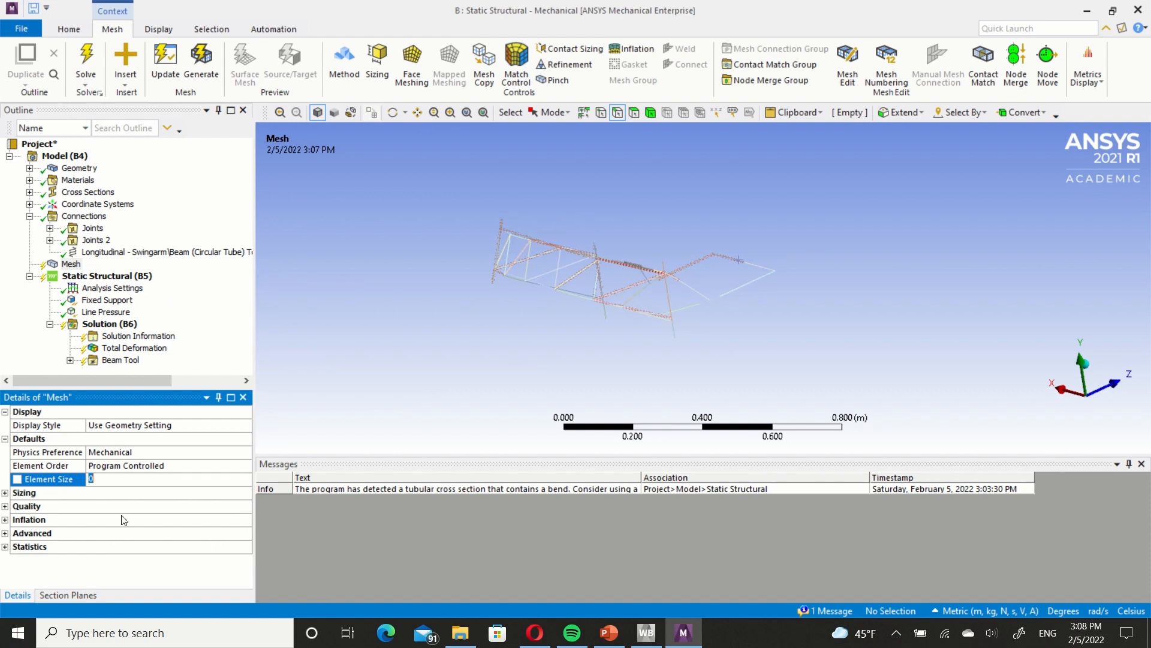
type(".01")
key("Return")
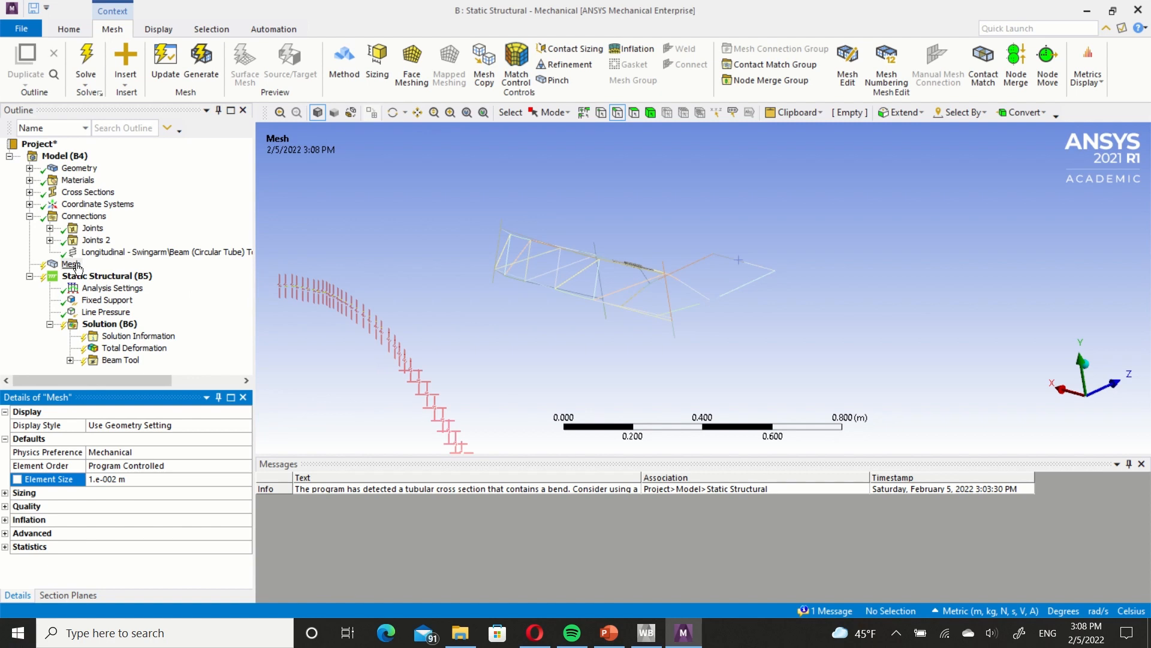
right_click(77, 267)
left_click(140, 310)
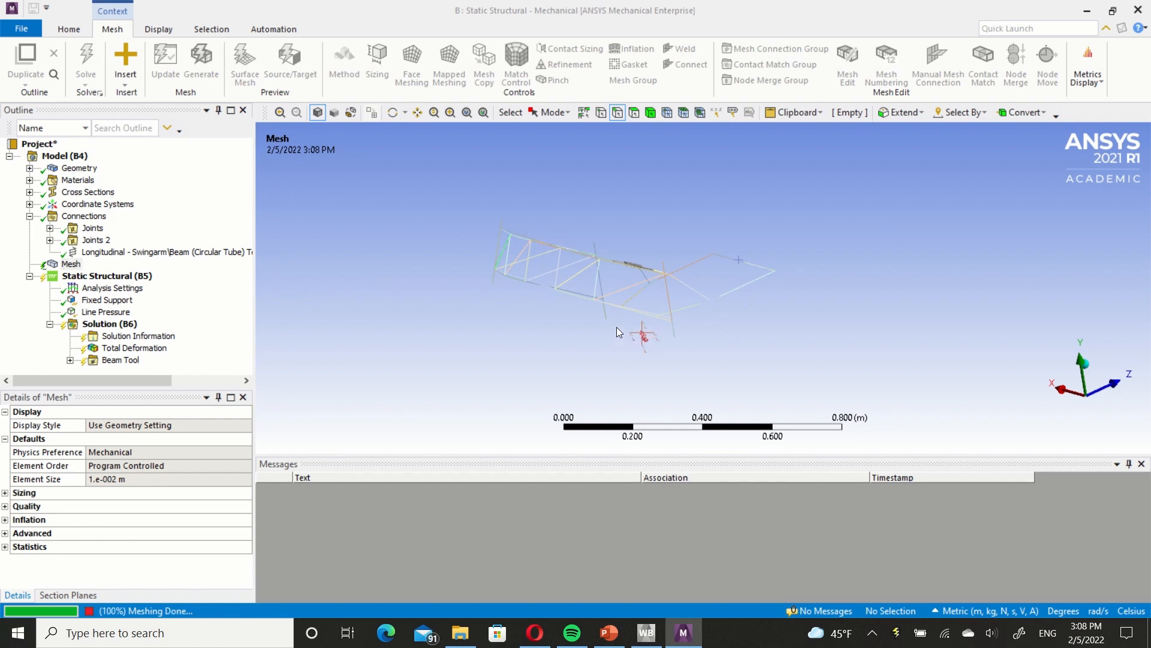
Examine the generated beam mesh on the tubes and their intersections across the Frame and Swingarm.
middle_click_drag(614, 323, 608, 293)
scroll(588, 256, "up", 5)
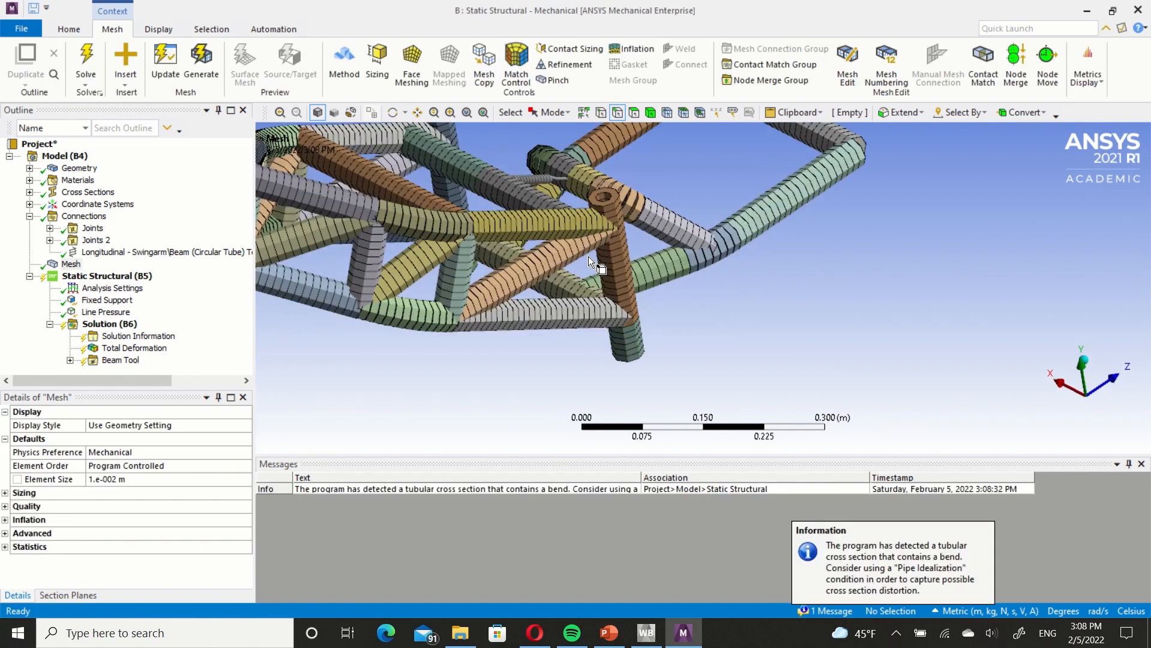
scroll(588, 257, "up", 10)
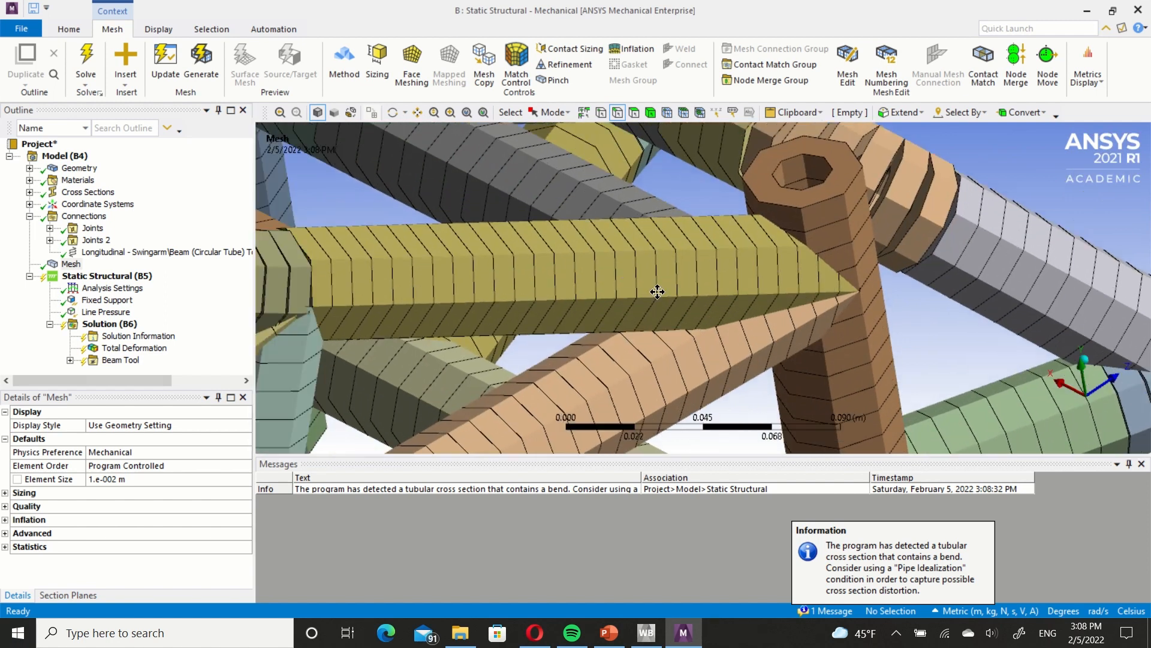
middle_click_drag(657, 292, 706, 290, "ctrl")
middle_click_drag(784, 276, 661, 276)
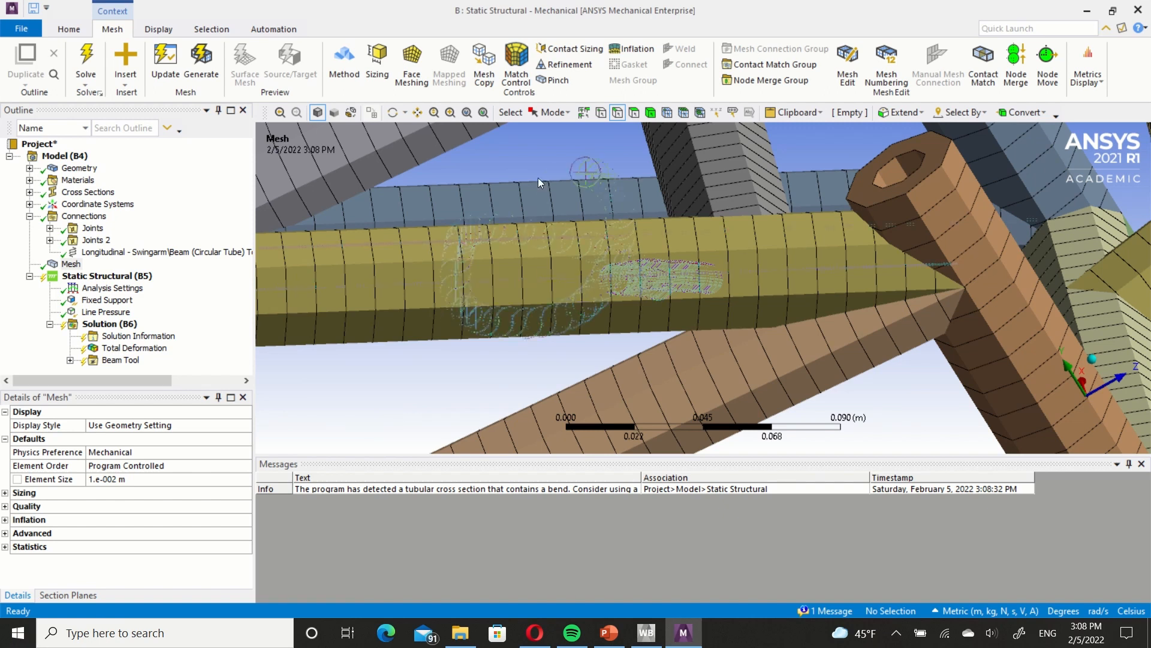
middle_click_drag(635, 284, 695, 272)
scroll(649, 296, "down", 5)
scroll(592, 310, "up", 2)
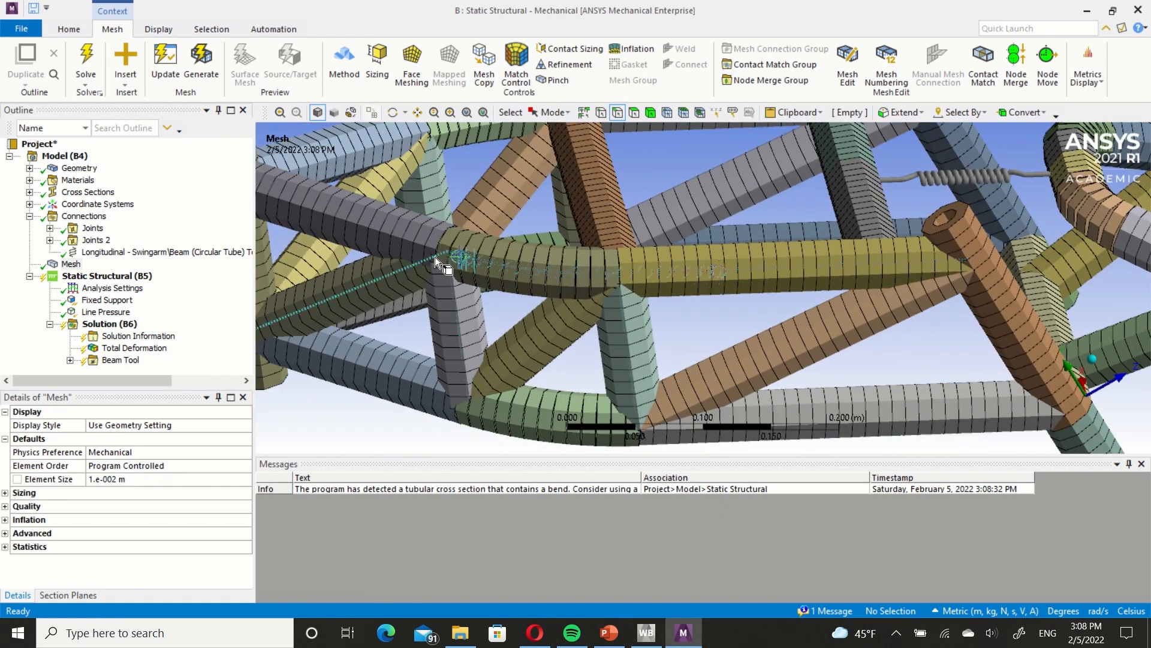
scroll(785, 286, "down", 3)
scroll(798, 306, "down", 4)
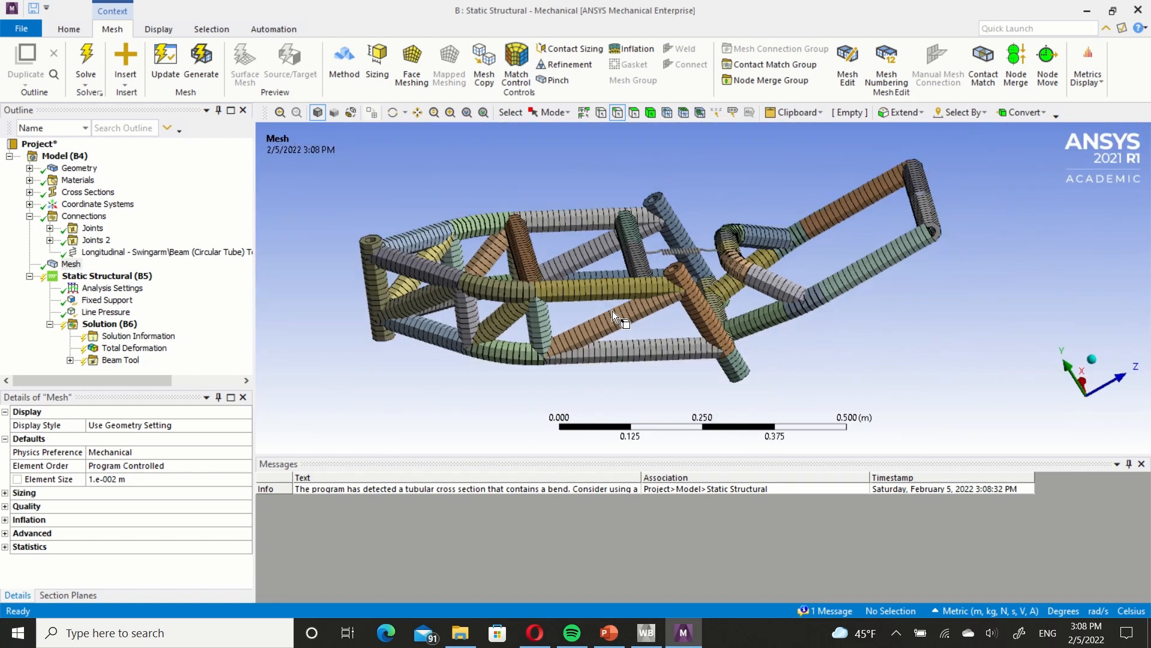
middle_click_drag(613, 311, 458, 285)
Solve the Static Structural analysis.
left_click(114, 323)
right_click(117, 325)
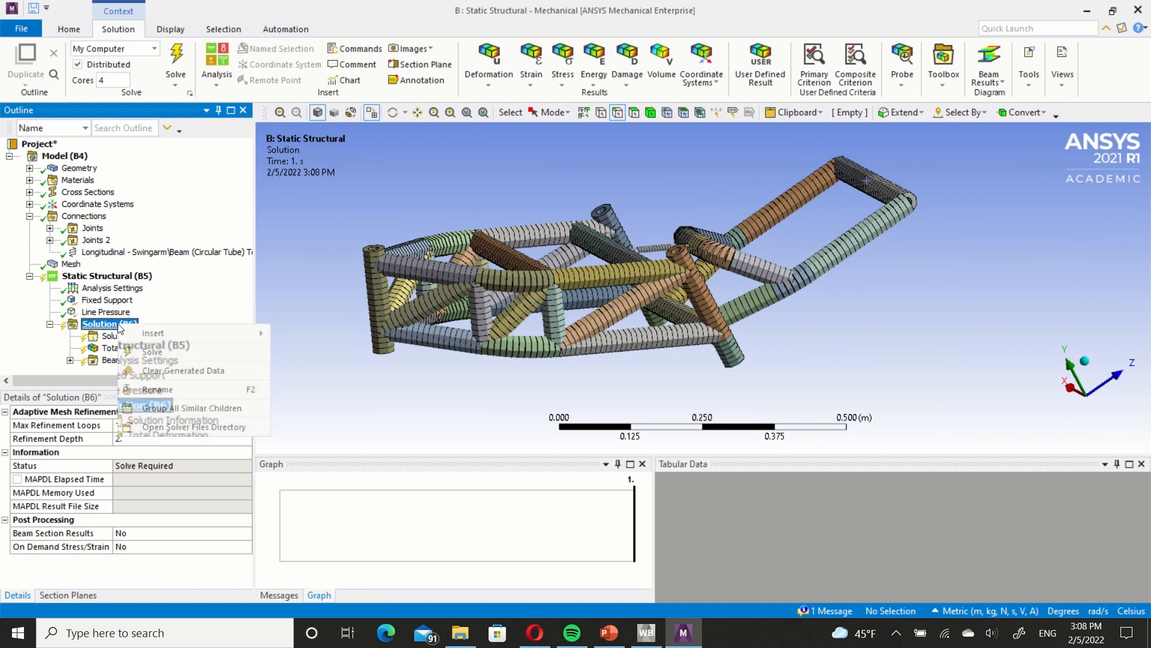
left_click(160, 352)
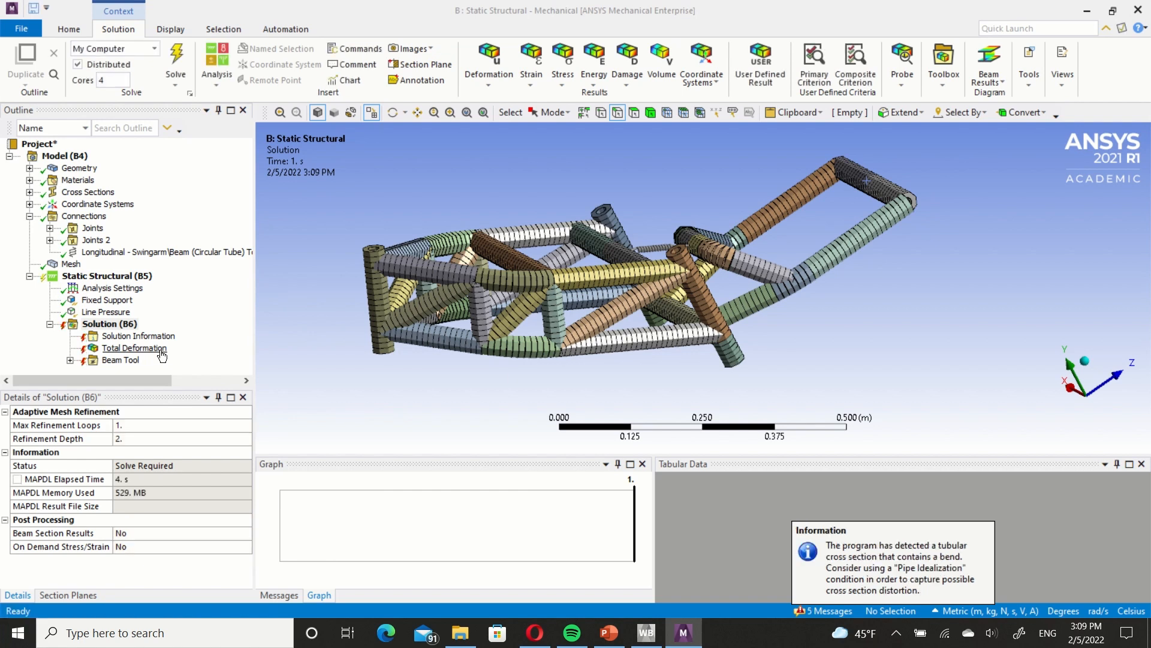
Trace the ROTX solver pivot error message to the geometry object that causes it.
left_click(292, 594)
left_click(402, 511)
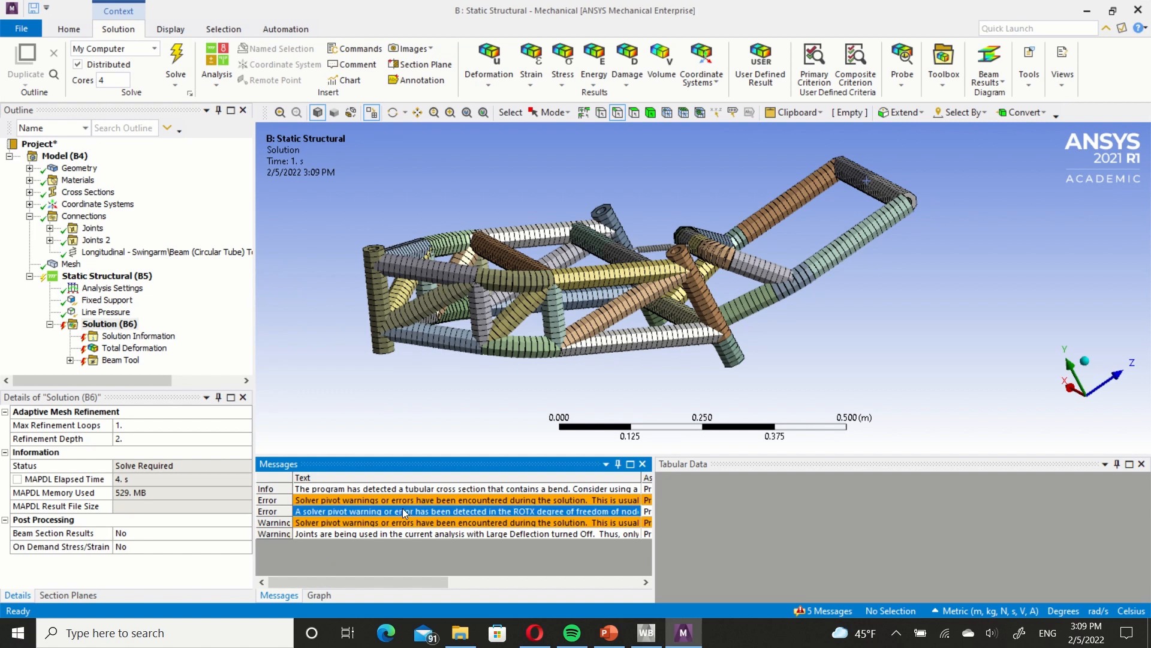
right_click(401, 508)
left_click(433, 520)
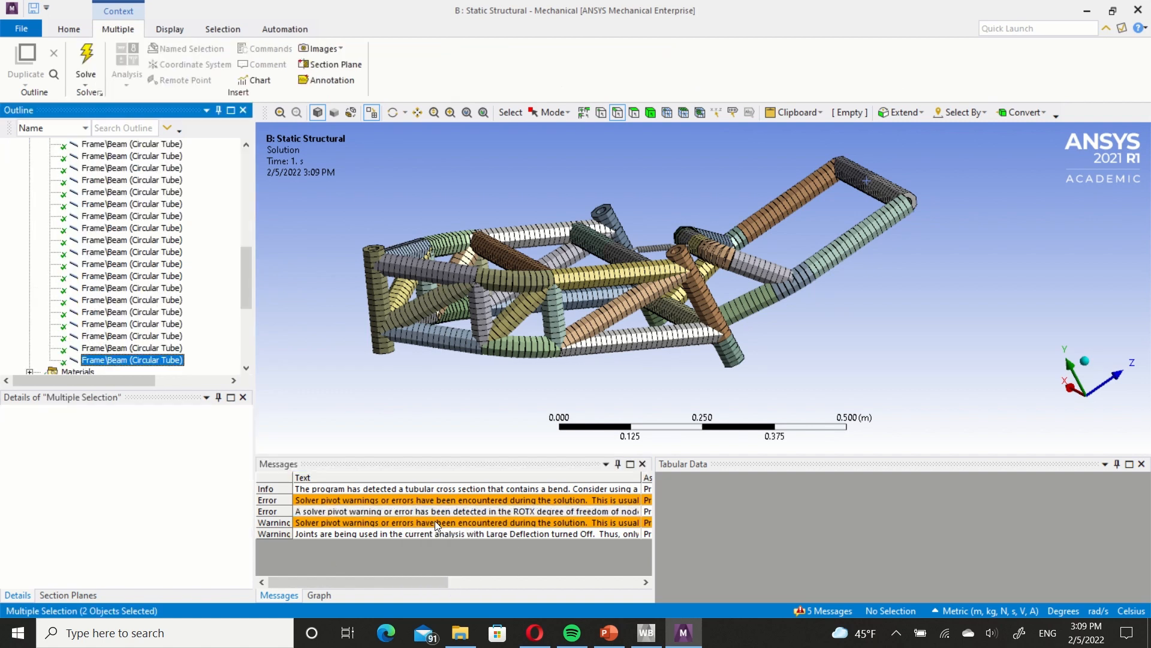
Isolate the last highlighted Frame circular tube body by hiding all other bodies.
right_click(142, 358)
left_click(132, 361)
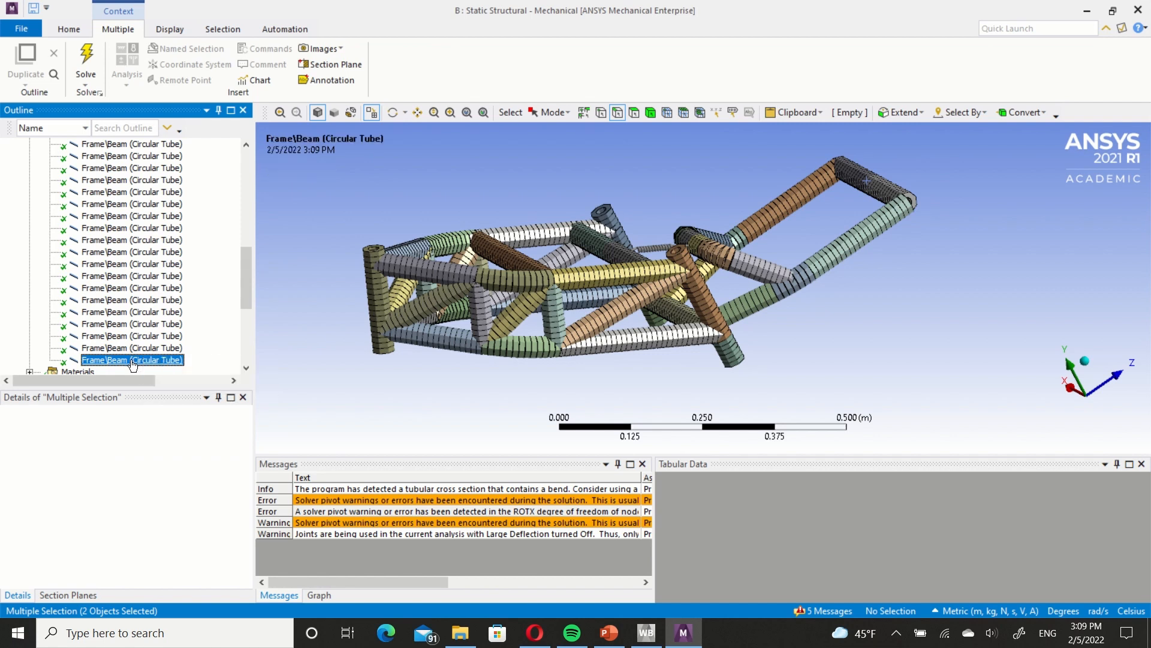
right_click(133, 363)
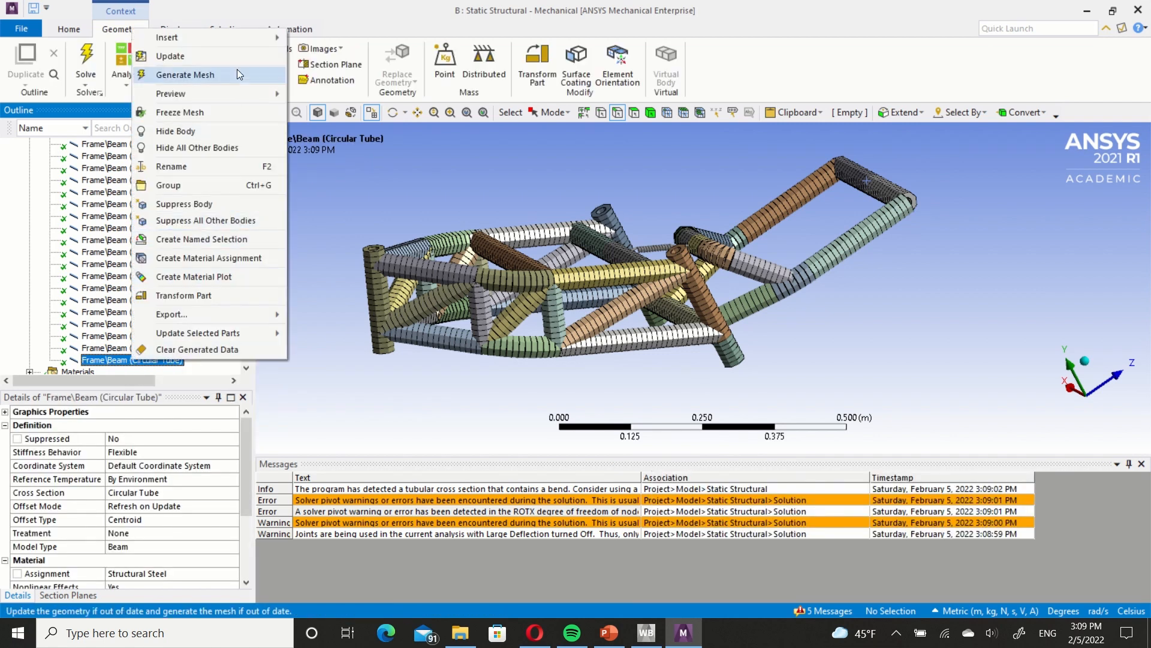
left_click(236, 150)
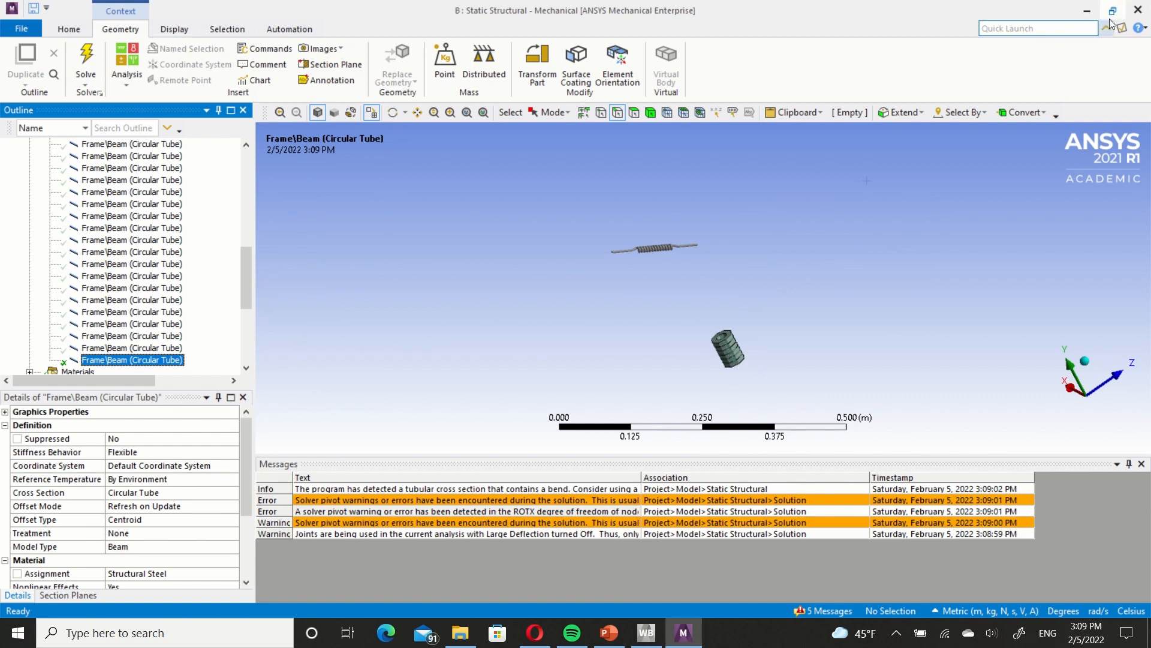
Close Mechanical and add a Modal analysis system in Workbench that shares the Static Structural system's Model cell.
left_click(1133, 15)
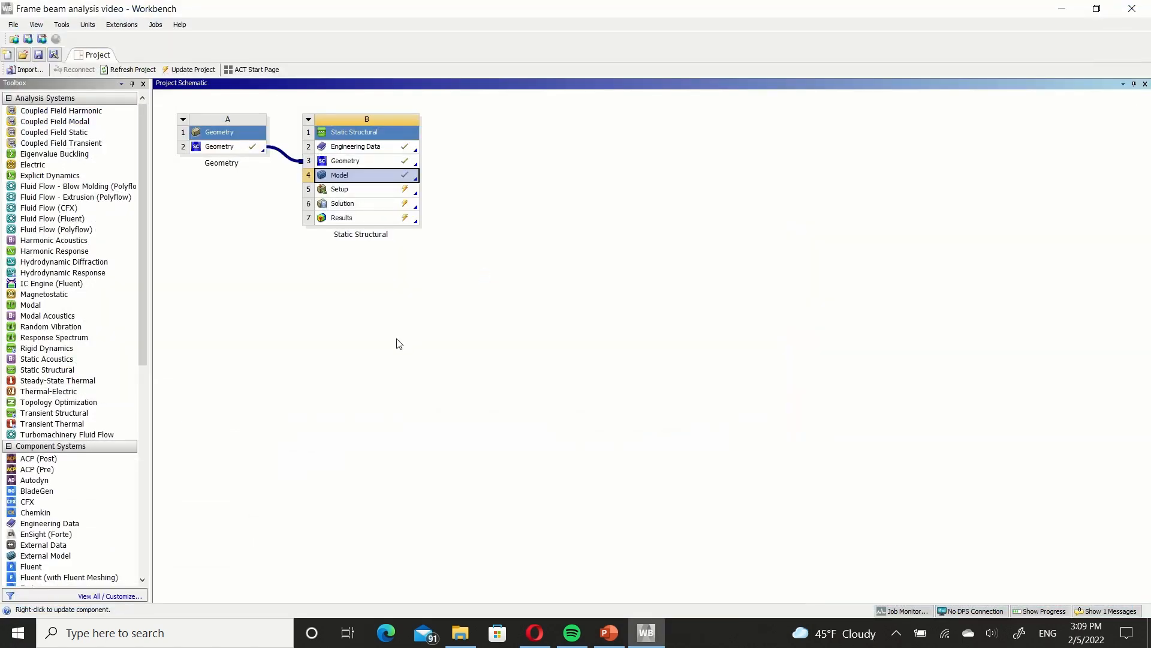
left_click(67, 305)
left_click_drag(36, 310, 396, 175)
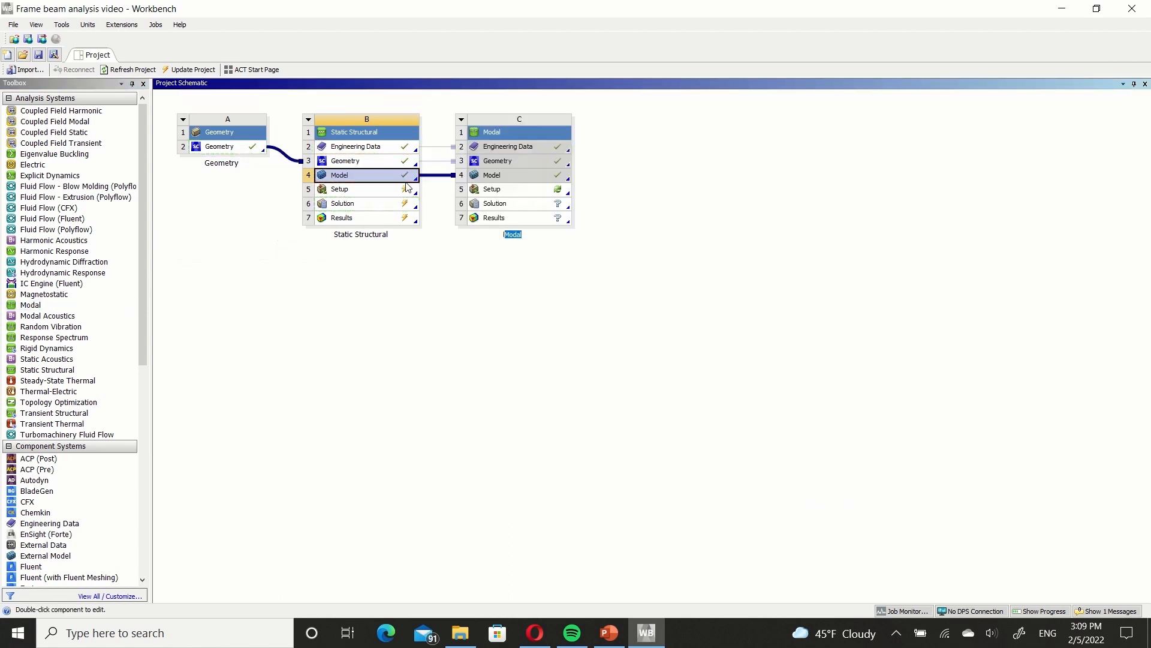
Open the Modal system's Setup and insert a Total Deformation result under its Solution.
double_click(517, 190)
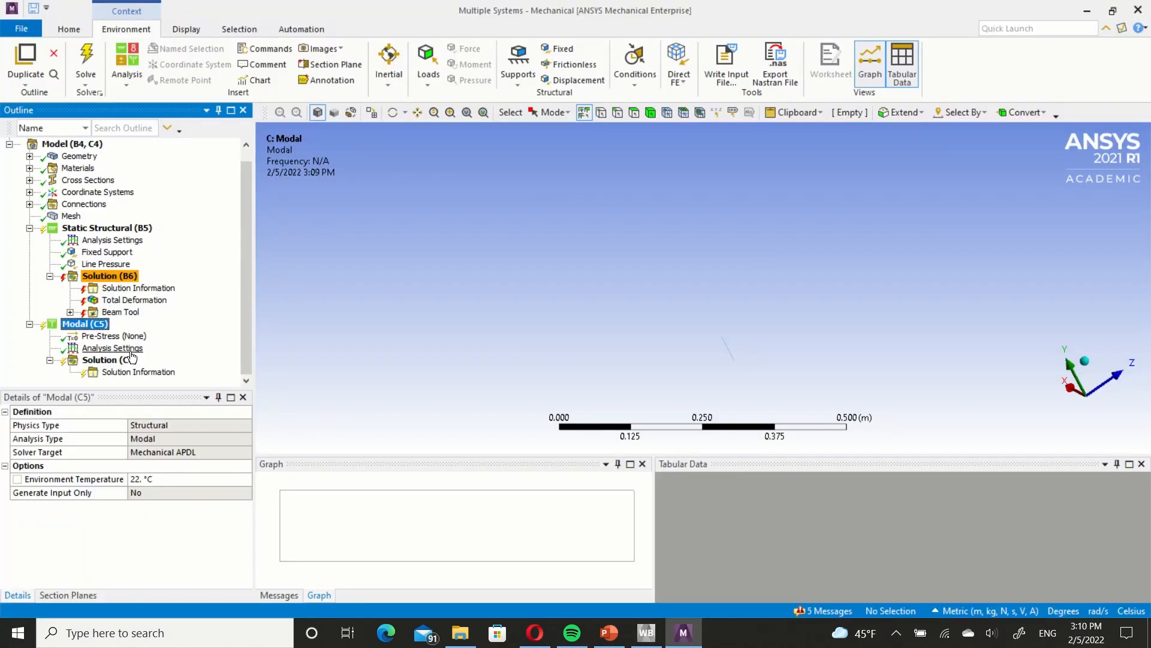
left_click(121, 363)
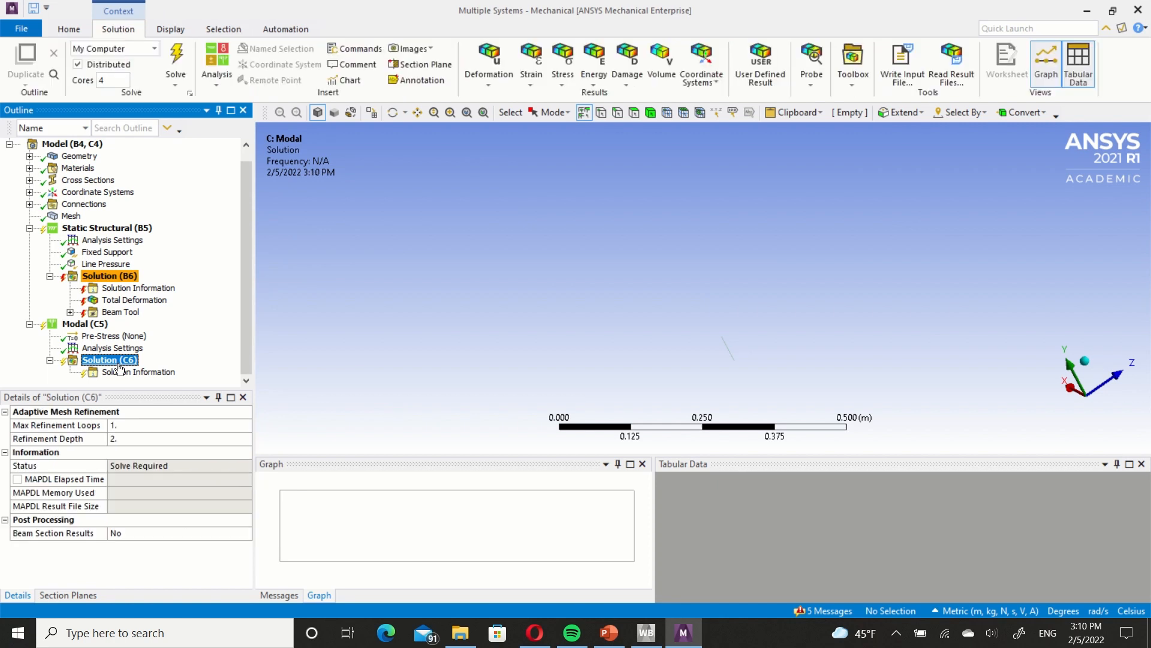
right_click(120, 368)
mouse_move(229, 373)
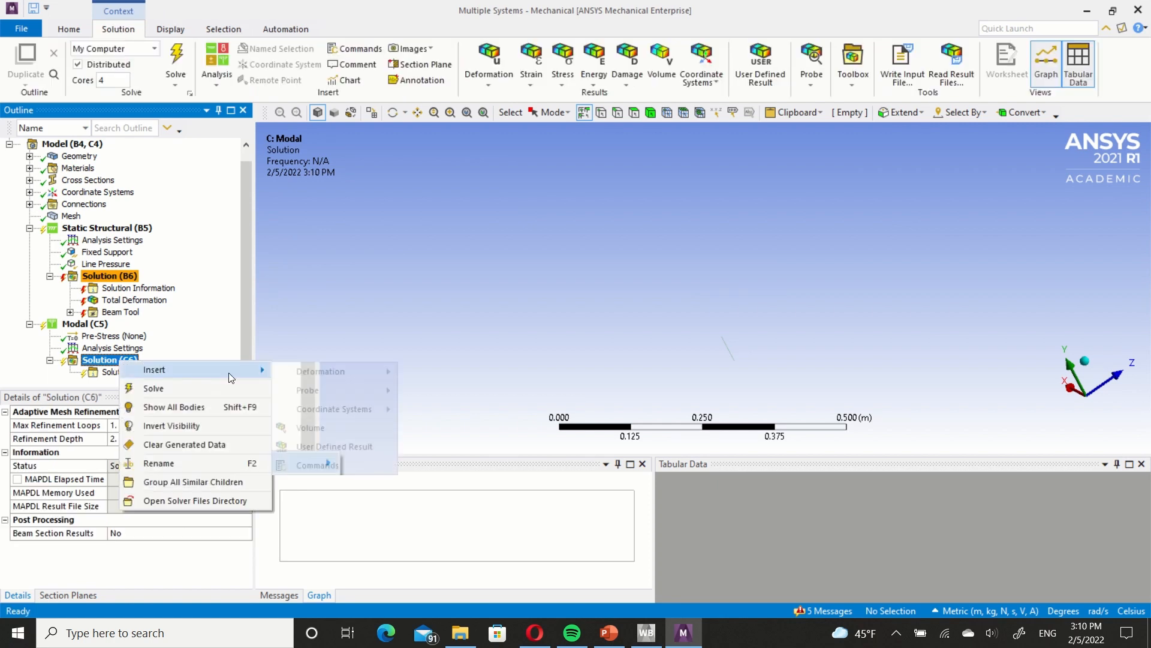
mouse_move(311, 373)
left_click(426, 373)
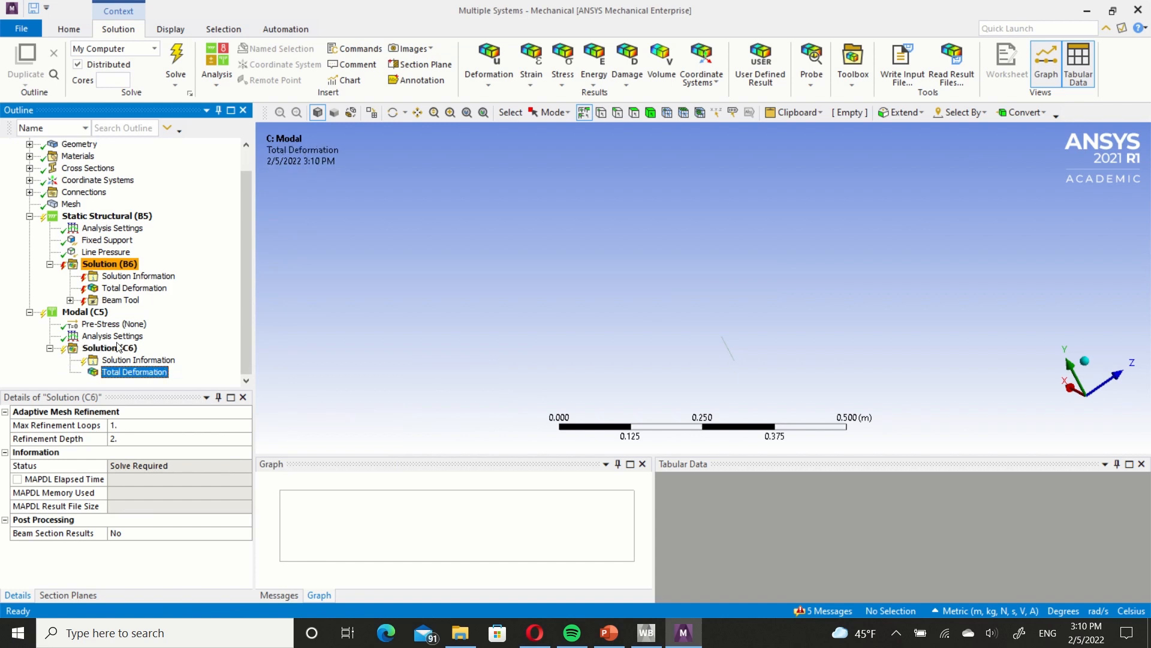
Solve the Modal analysis.
right_click(104, 340)
right_click(104, 347)
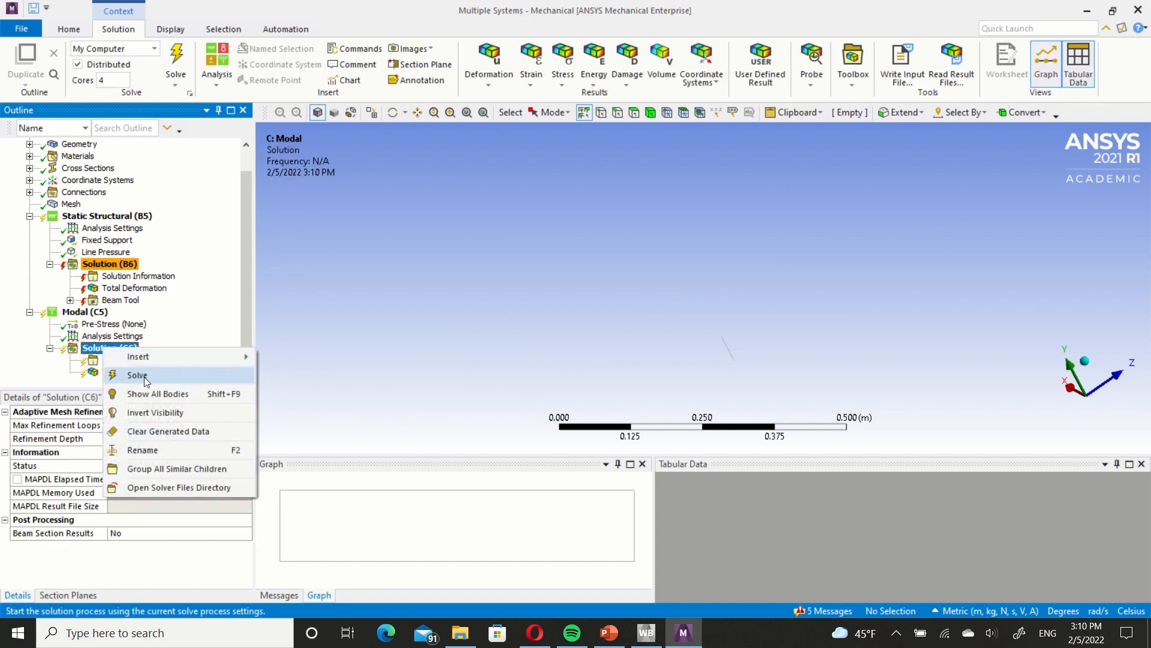
left_click(144, 377)
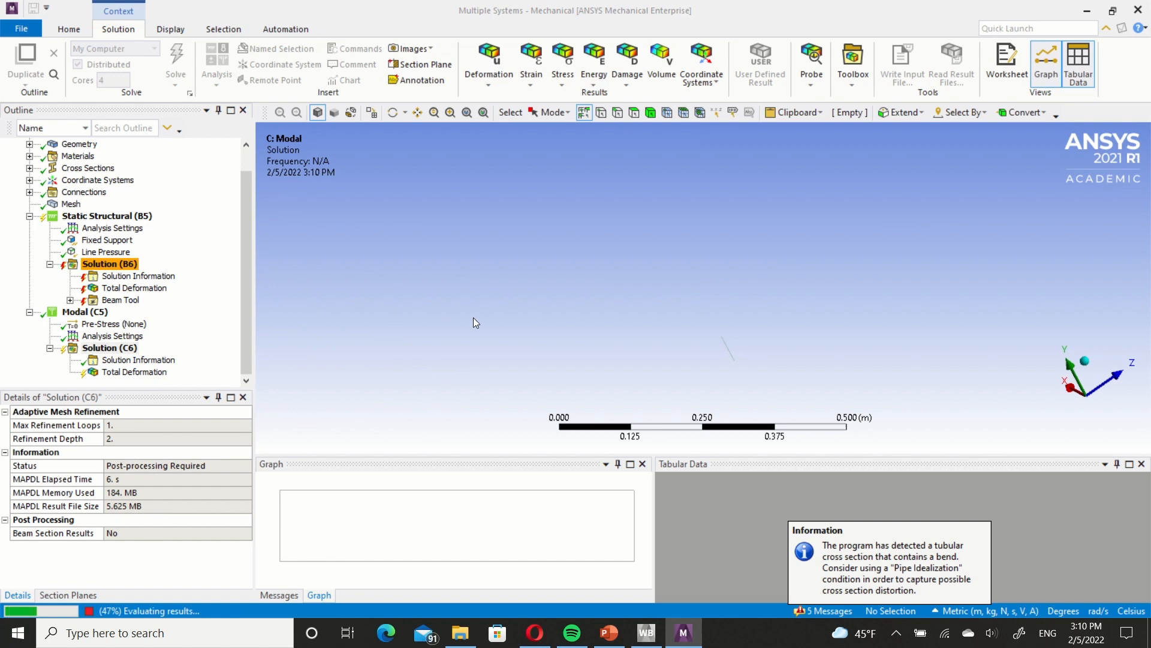
Display the Modal Total Deformation result with all bodies shown and examine the first mode shape for disconnected parts.
left_click(134, 371)
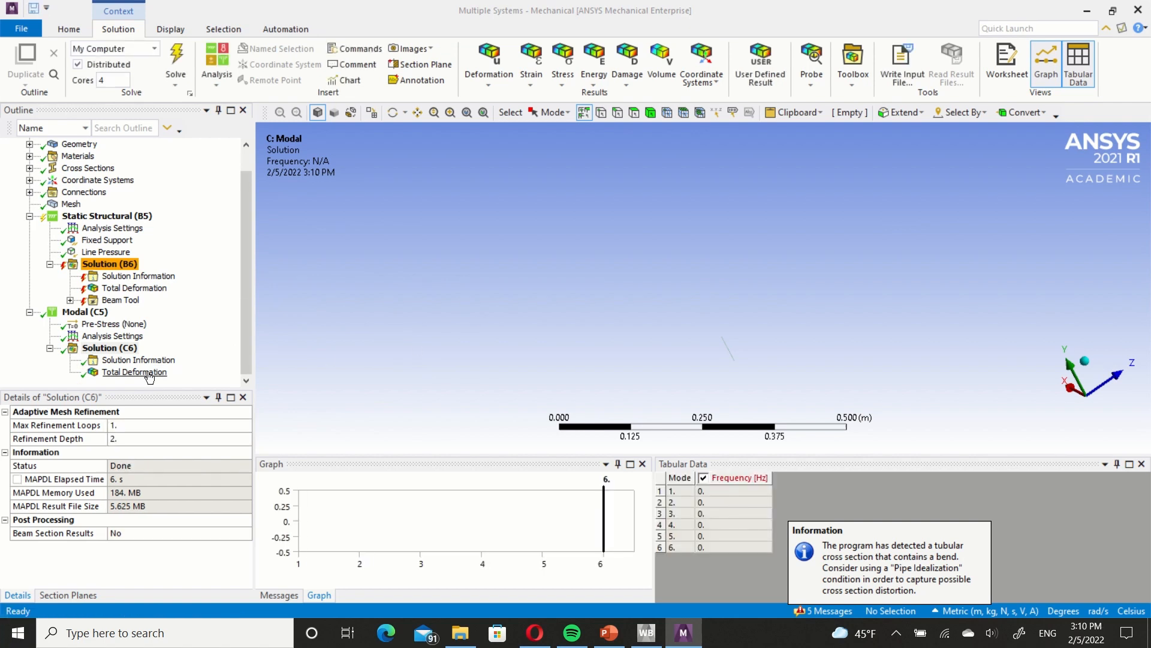
right_click(400, 330)
left_click(489, 383)
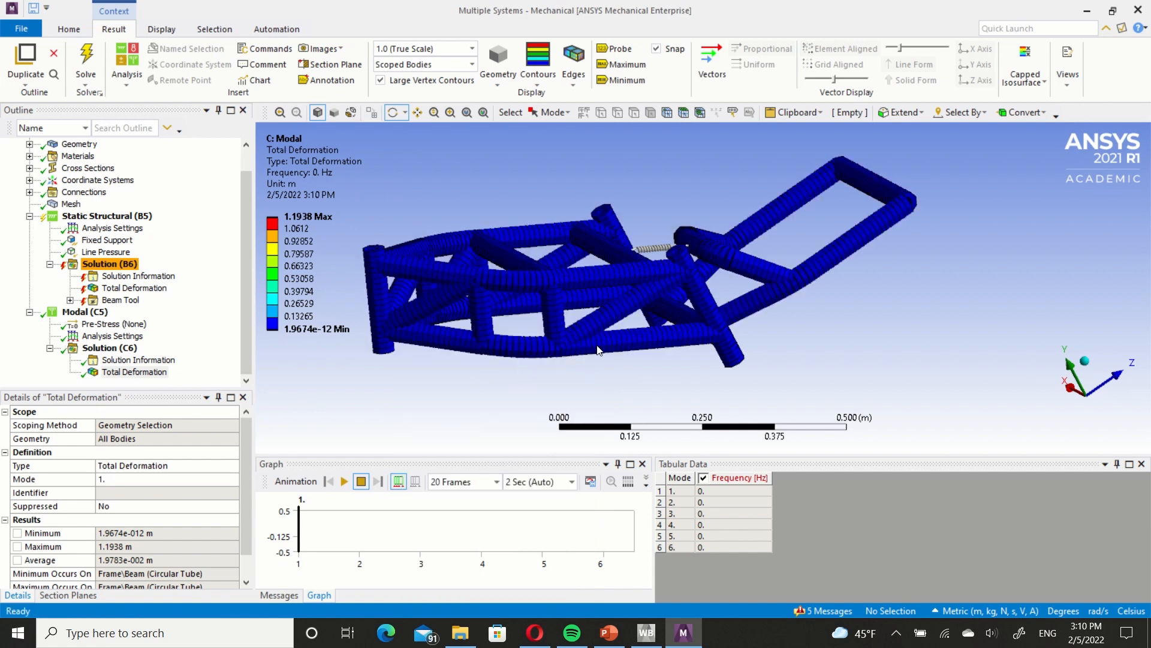
scroll(622, 335, "up", 2)
scroll(622, 335, "down", 3)
middle_click_drag(622, 336, 736, 245)
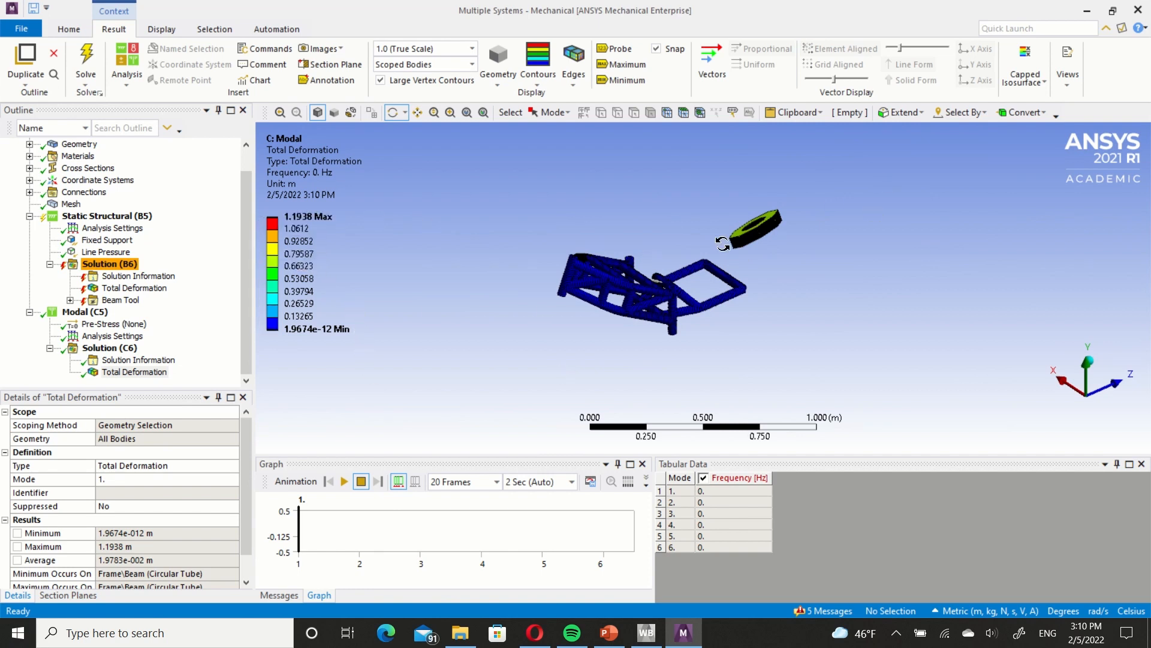
Close Mechanical and open the standalone Geometry system's geometry in SpaceClaim.
left_click(1138, 10)
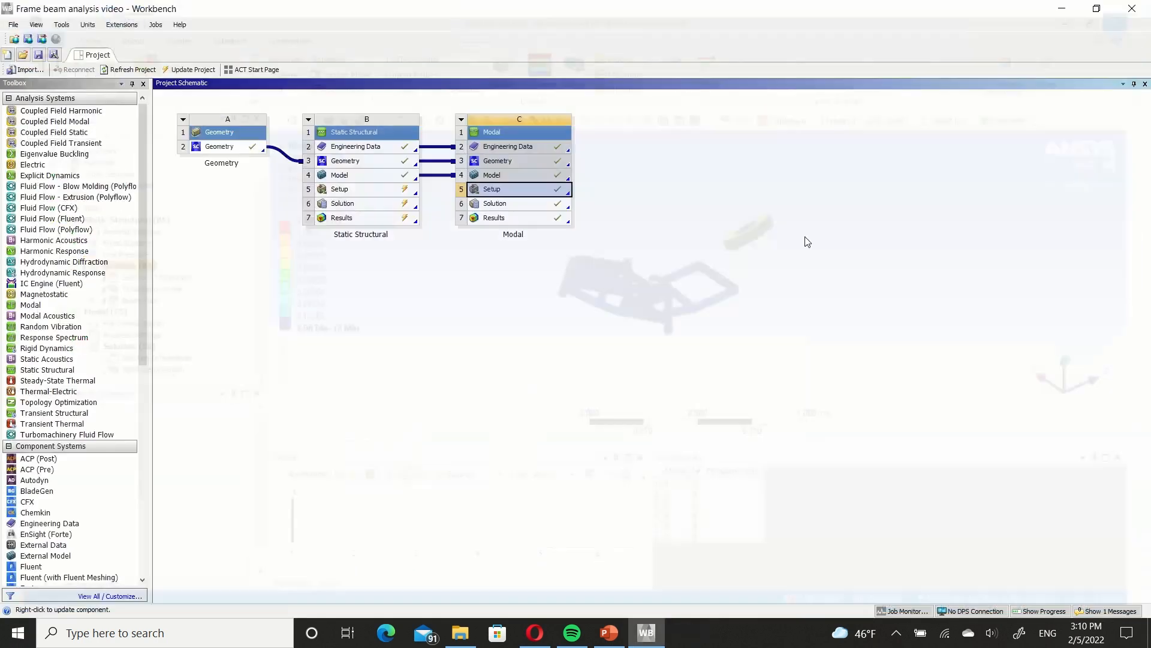
double_click(234, 148)
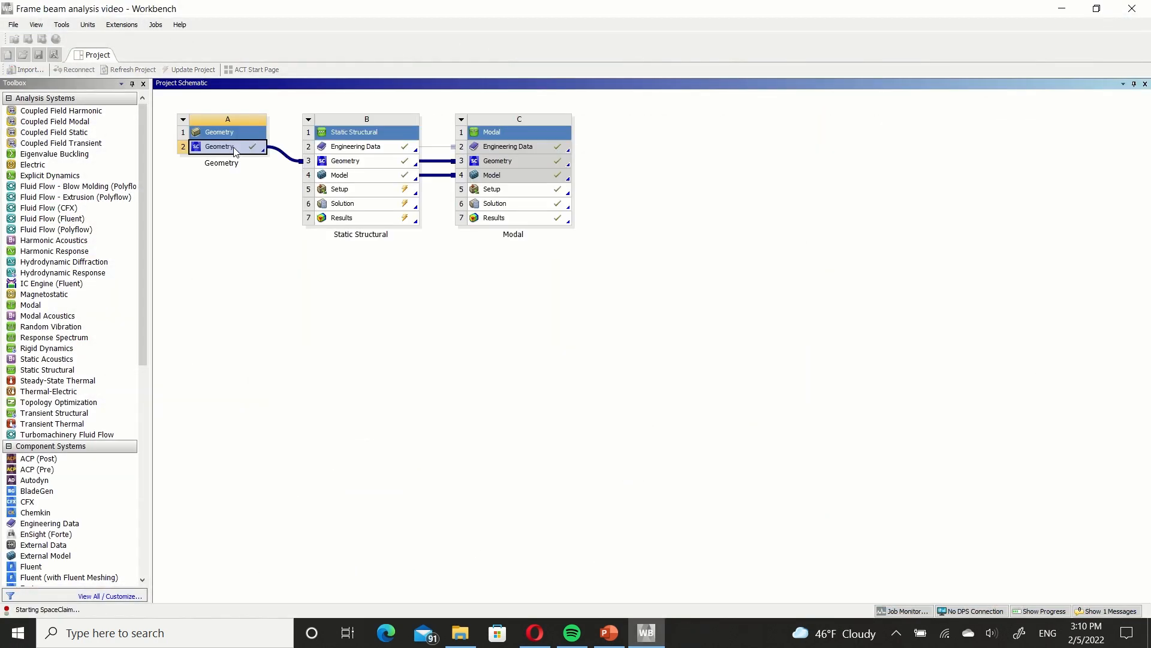
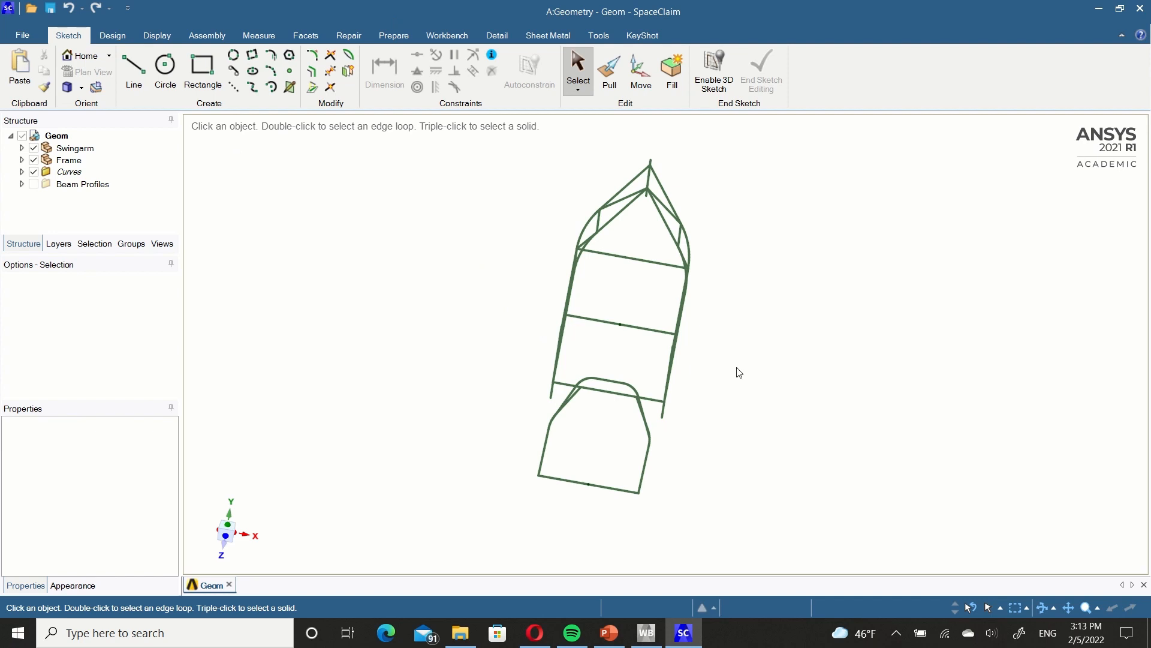
Set Share Topology to Merge for both the Swingarm and Frame components.
left_click(72, 147)
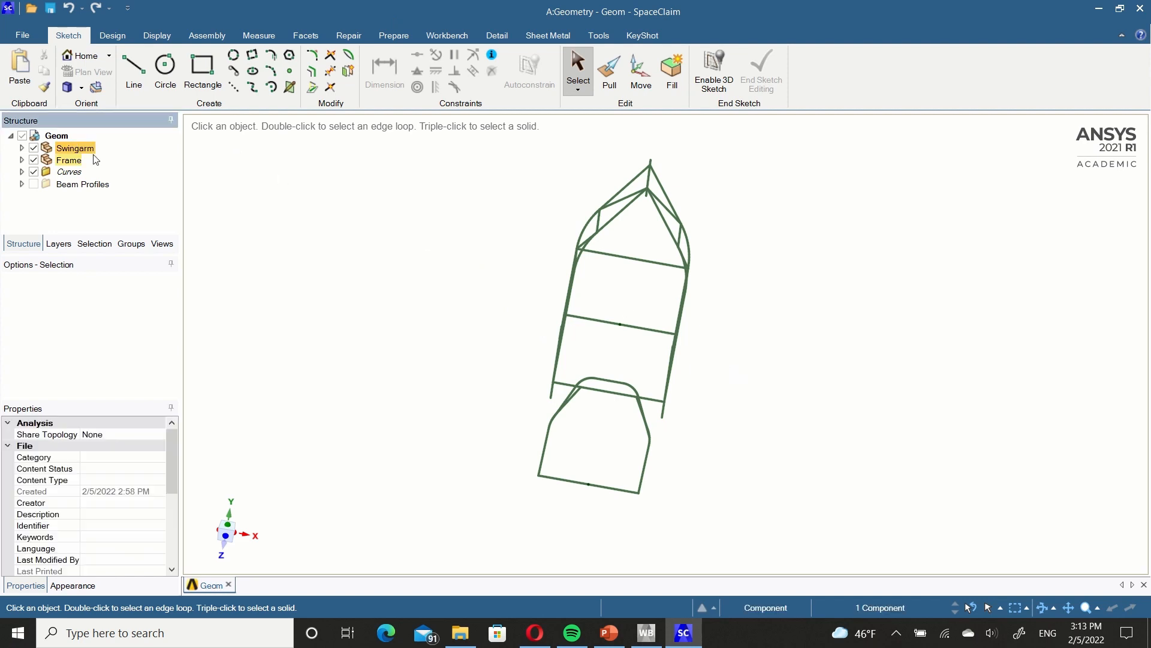
left_click(160, 434)
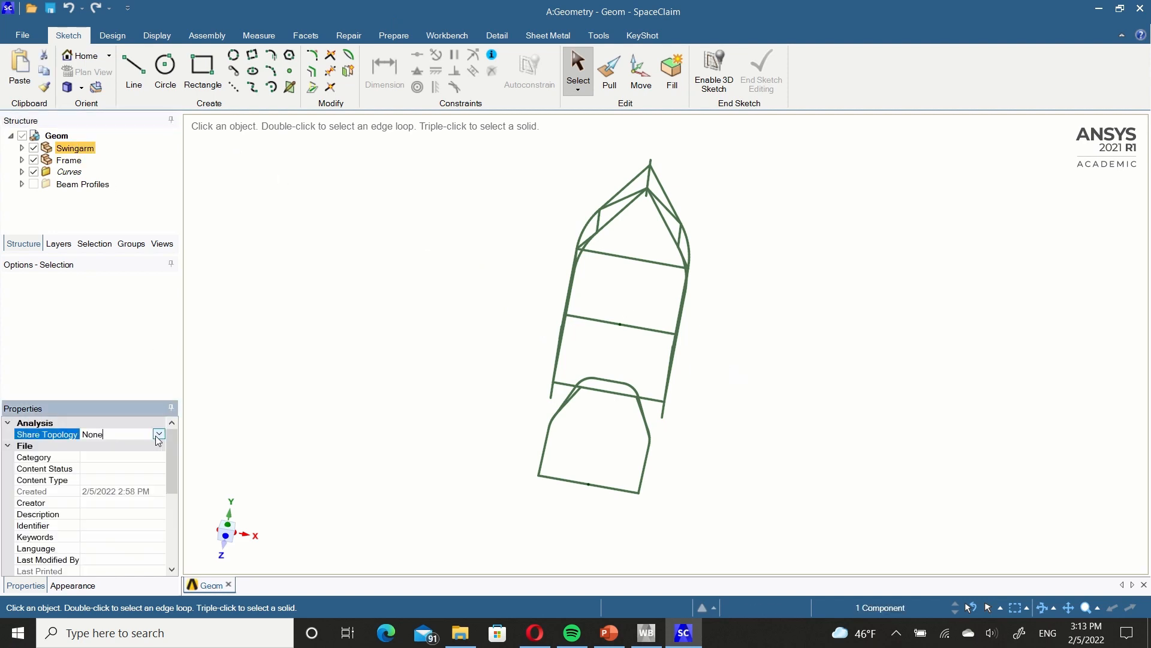
left_click(159, 434)
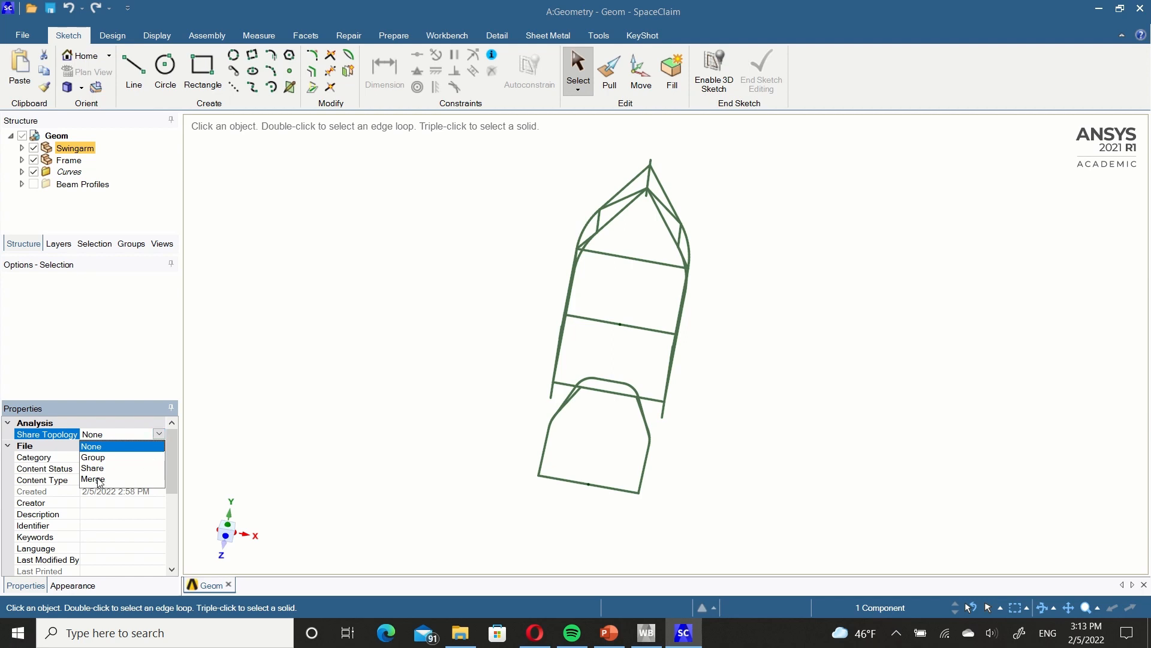
left_click(96, 479)
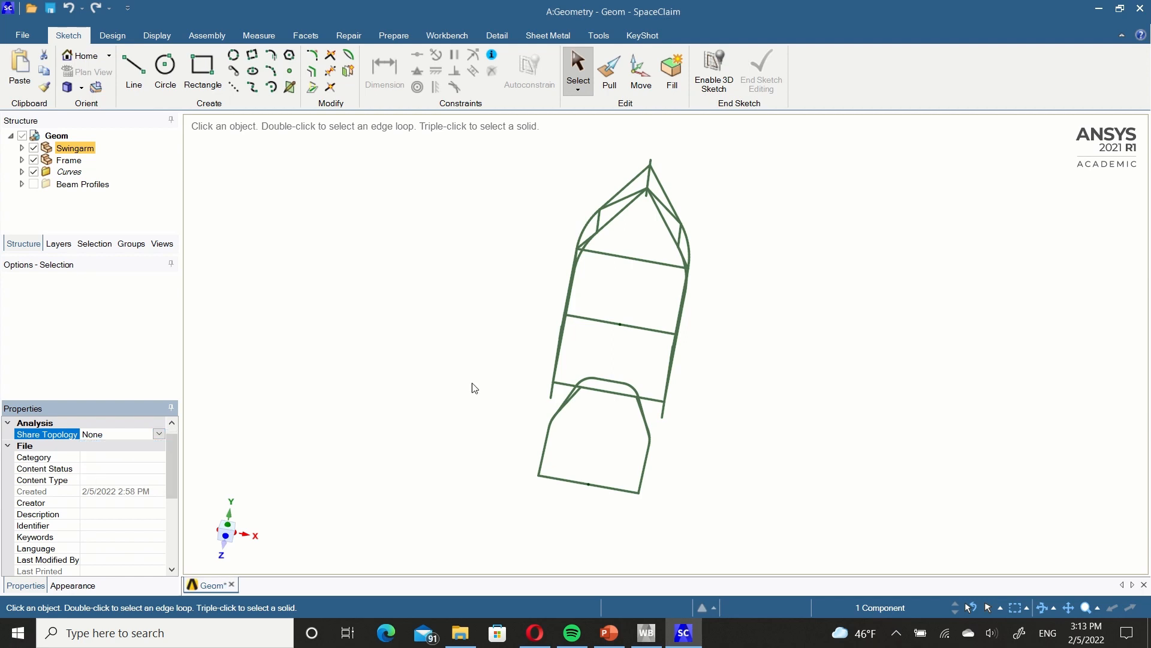
left_click(68, 161)
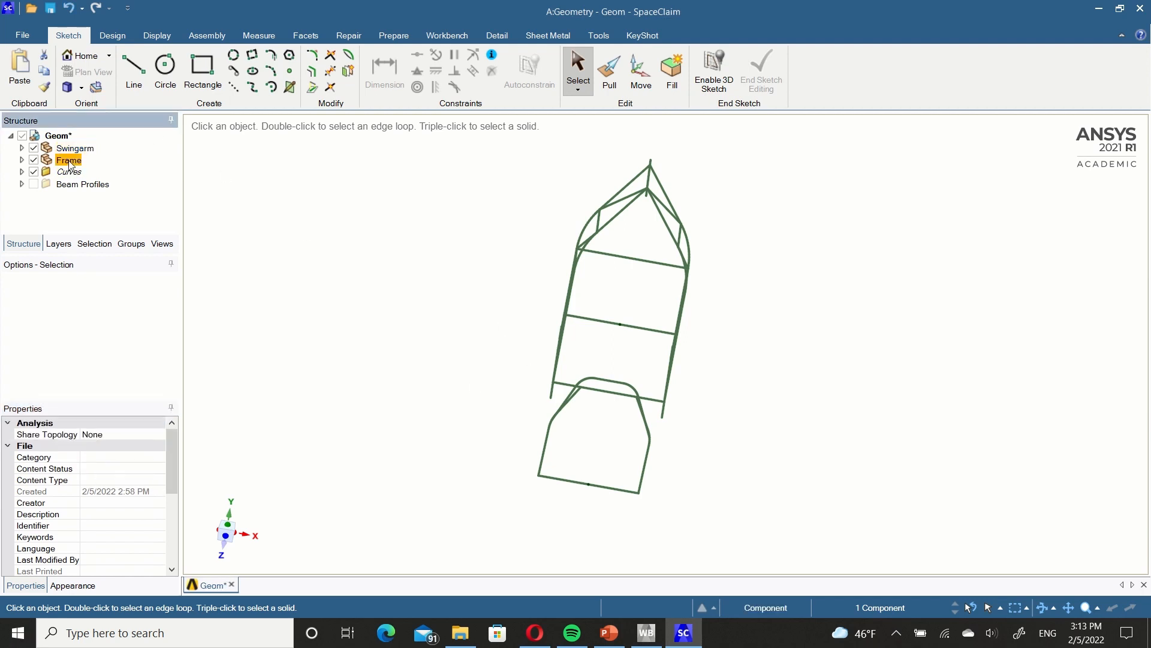
left_click(160, 434)
left_click(161, 432)
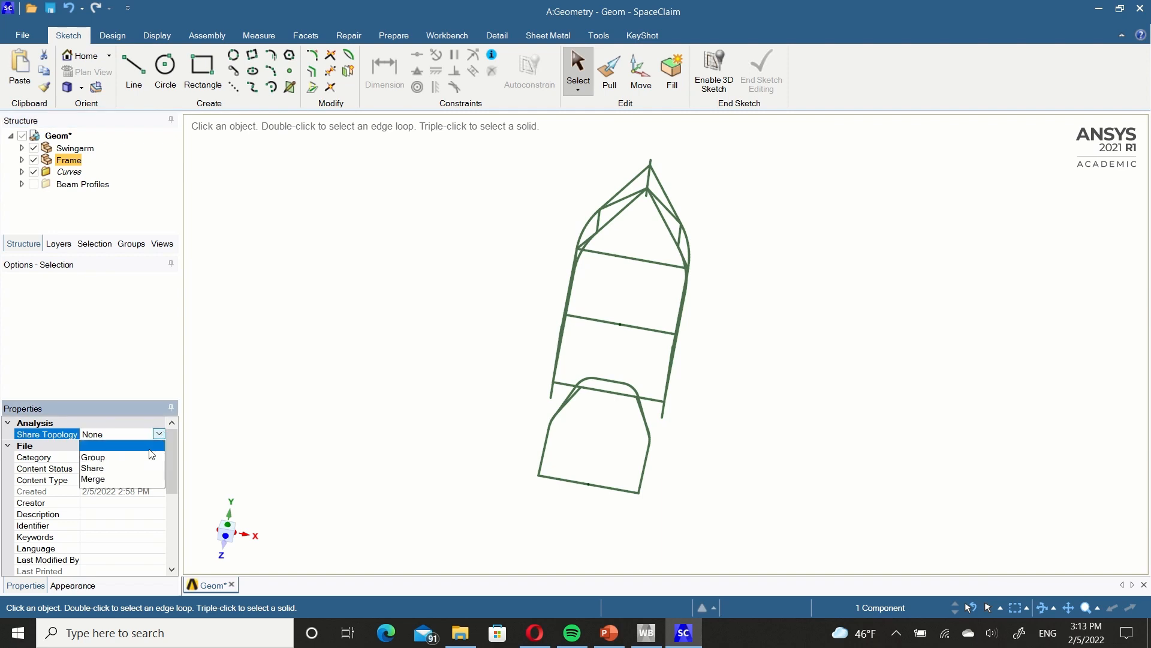
left_click(96, 479)
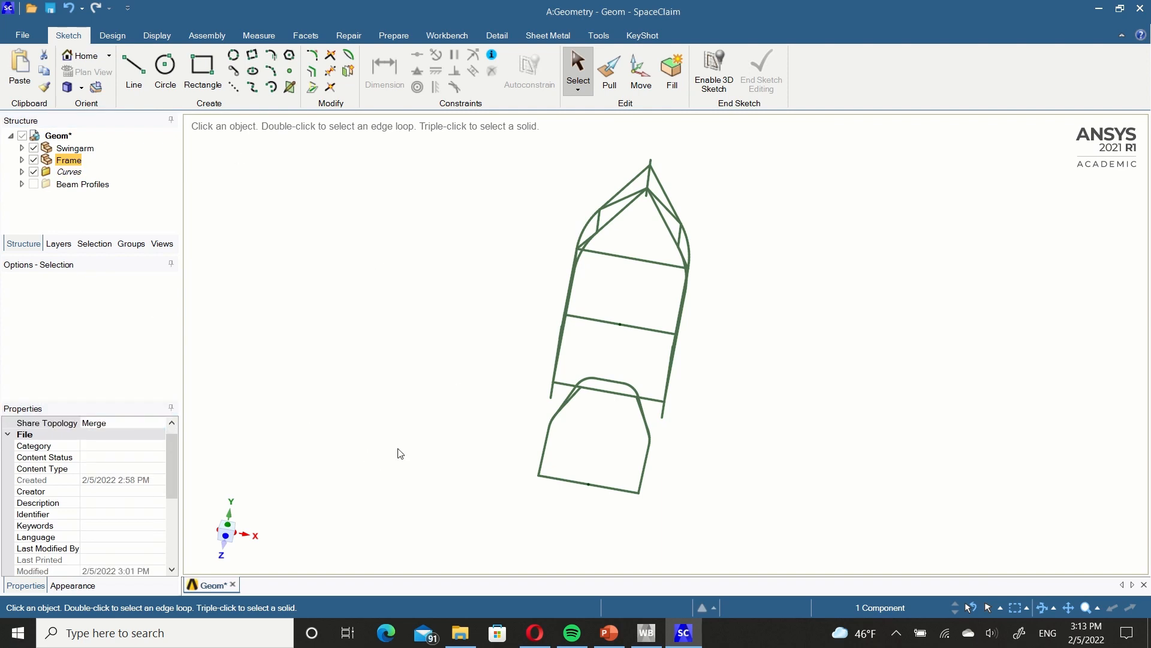
Save the geometry and open the Static Structural Model cell from Workbench, re-reading the upstream data.
key("ctrl+s")
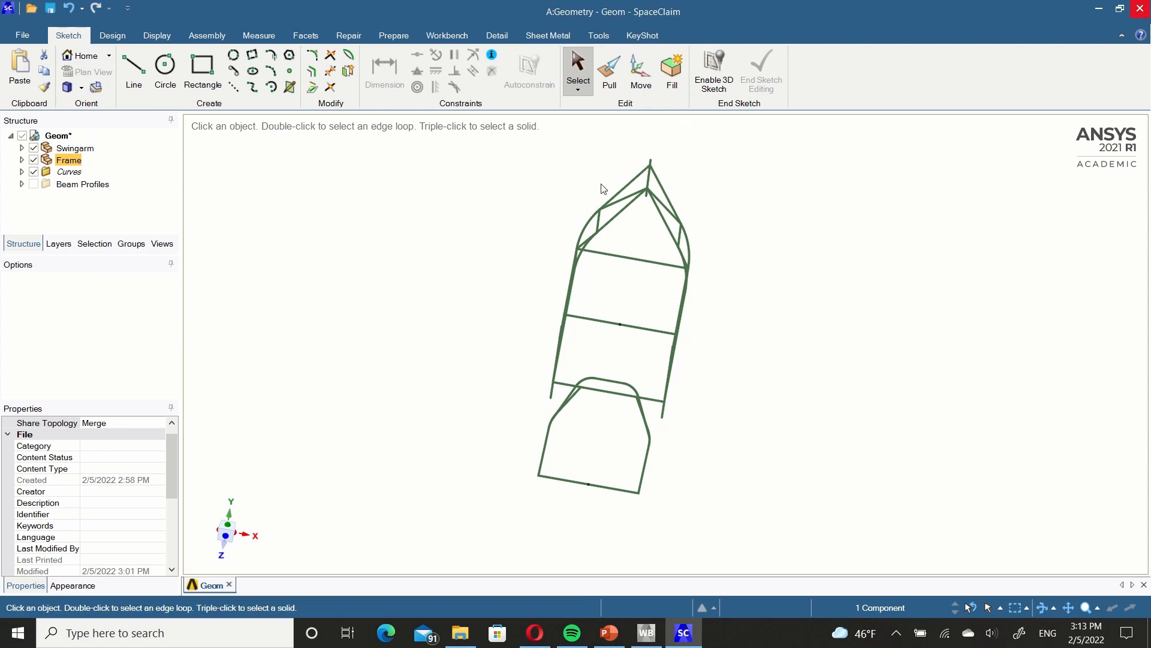
double_click(378, 180)
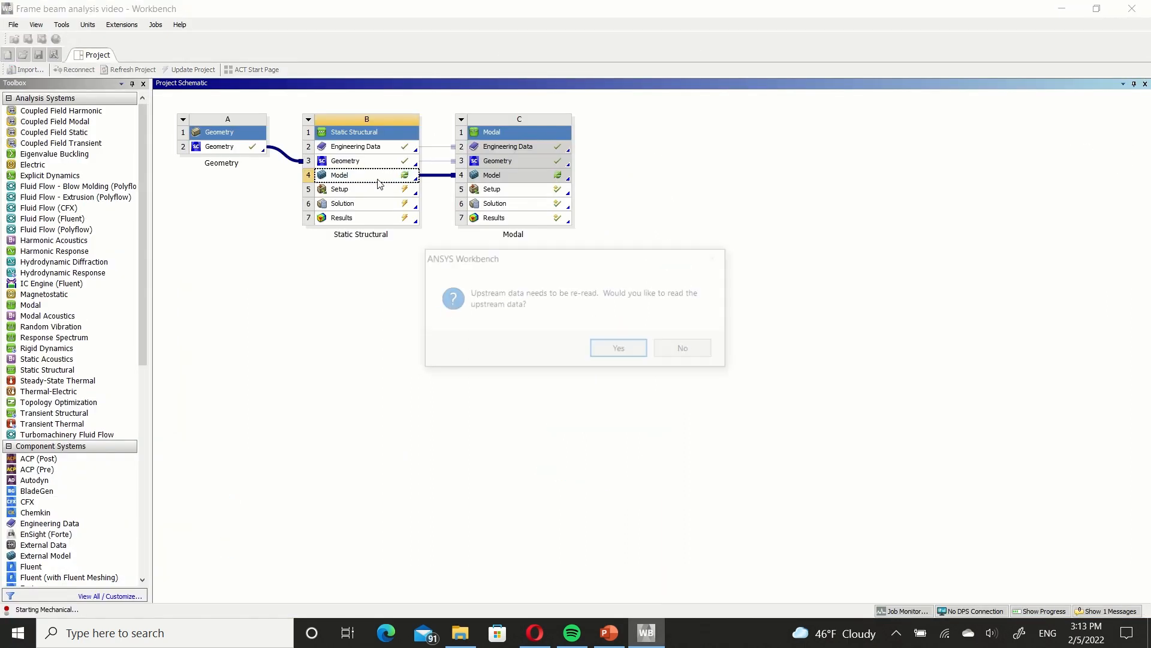
key("Return")
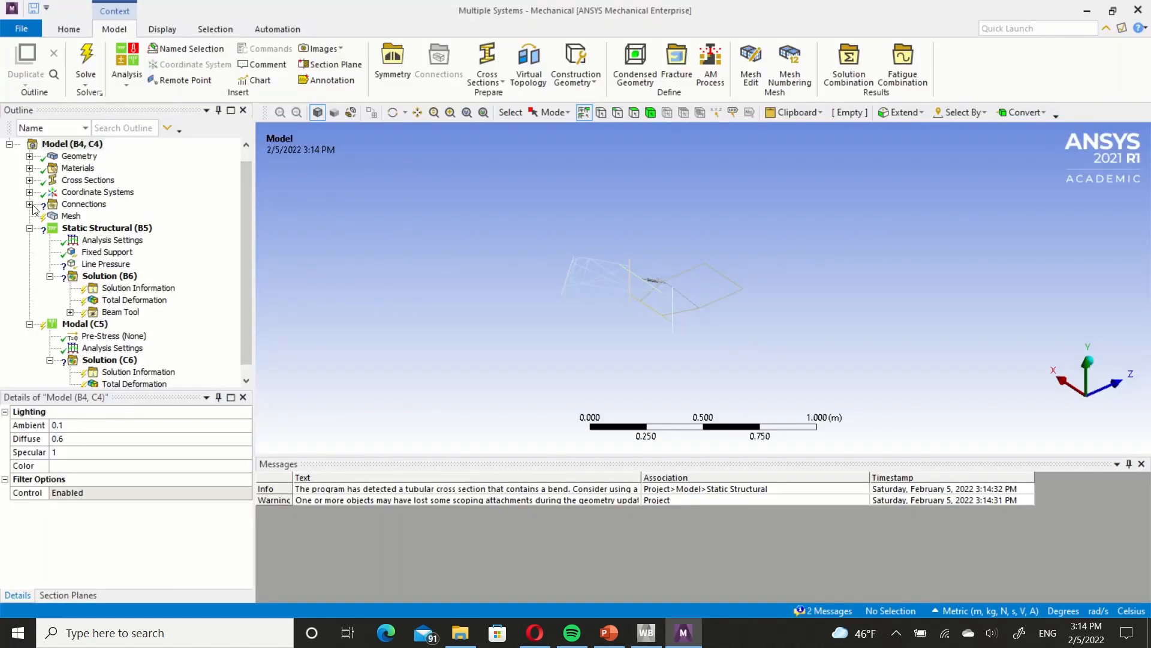
Highlight the Swingarm and Frame parts under Geometry in turn to check which beams each one contains.
left_click(30, 156)
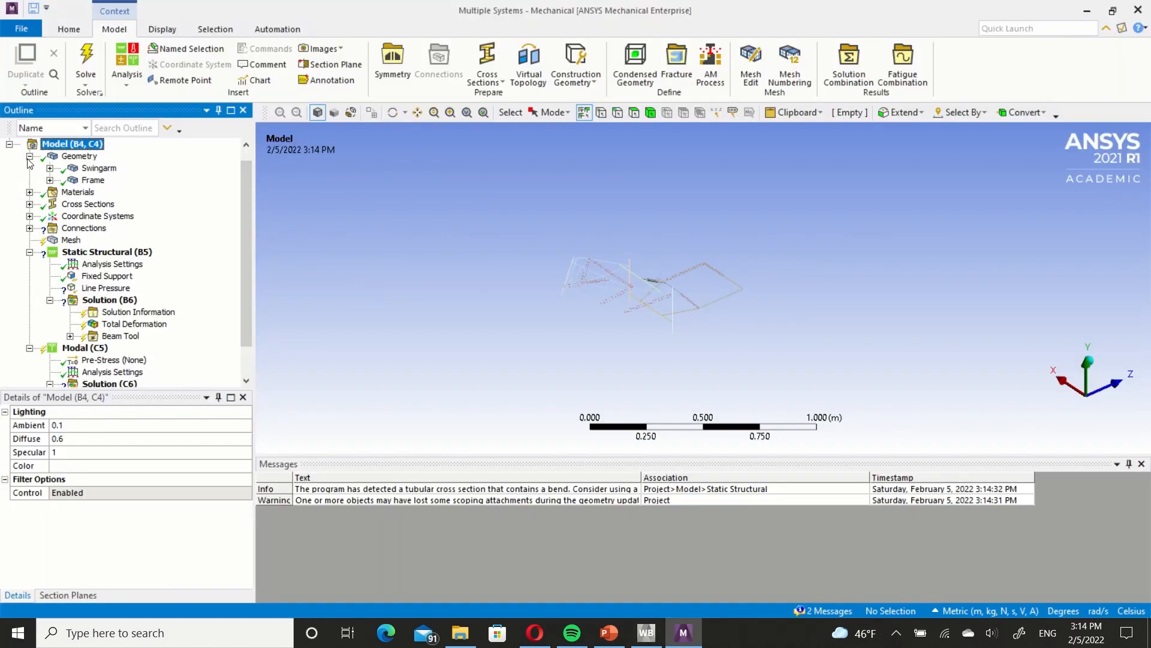
left_click(97, 167)
scroll(685, 304, "down", 2)
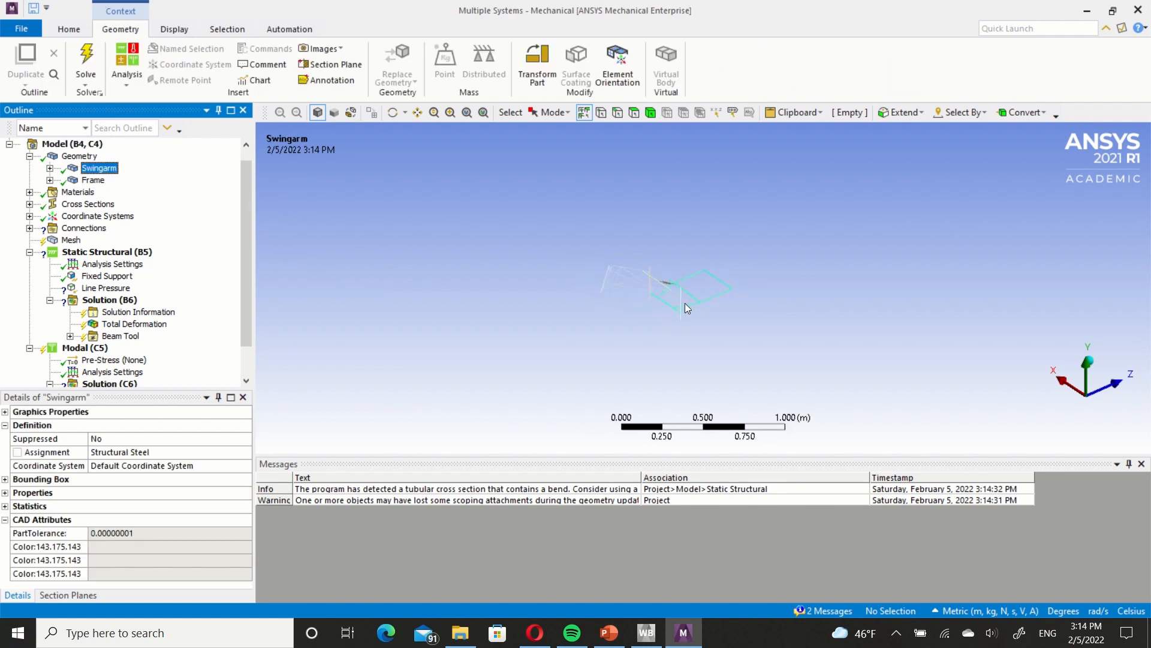
scroll(684, 304, "up", 6)
mouse_move(607, 318)
middle_mouse_down("ctrl")
mouse_move(629, 316)
mouse_move(618, 313)
middle_mouse_up("ctrl")
left_click(88, 184)
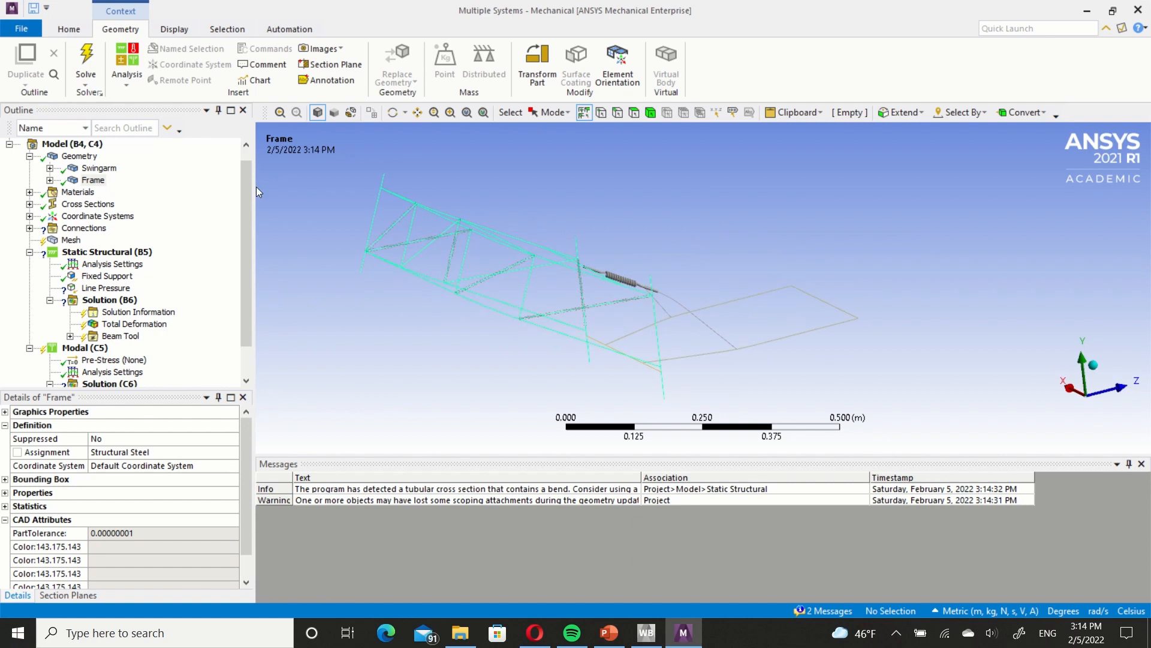
left_click(30, 156)
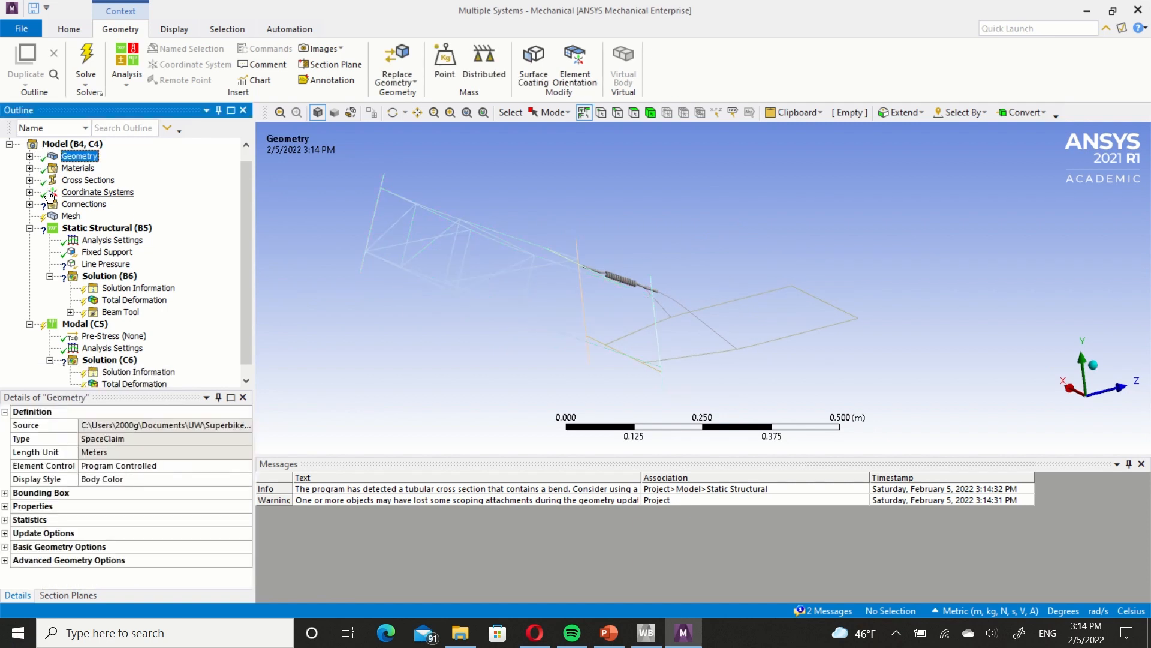
Rescope the longitudinal spring's empty Reference side to the swingarm vertex at the spring's free end.
left_click(30, 205)
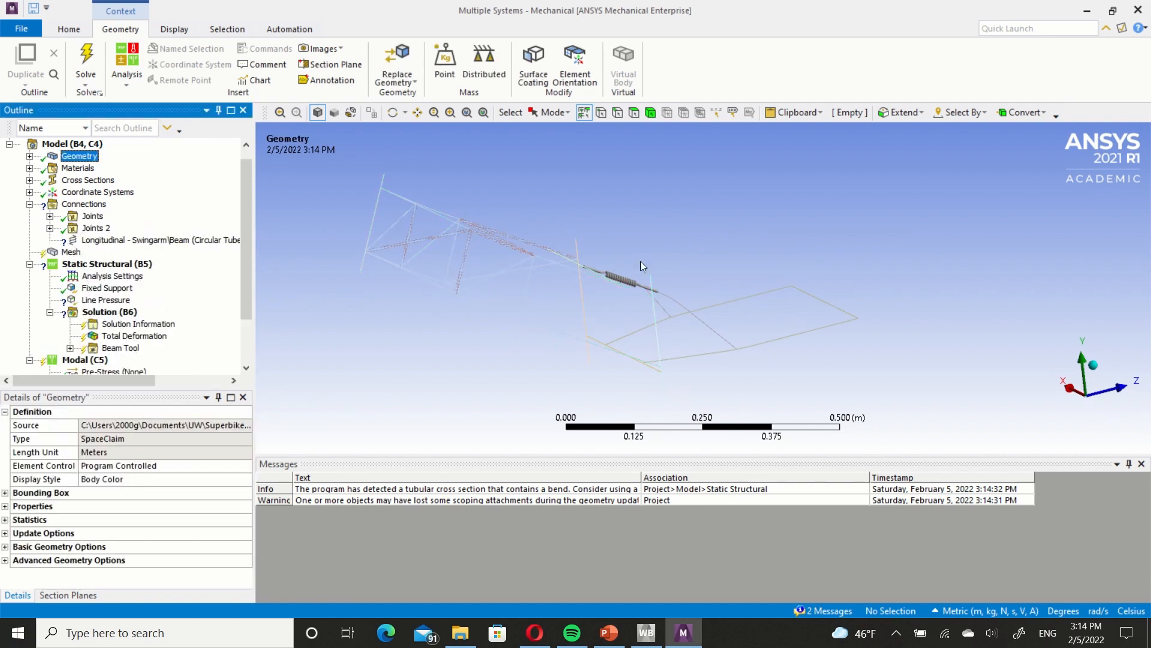
middle_click_drag(641, 261, 602, 279)
left_click(179, 241)
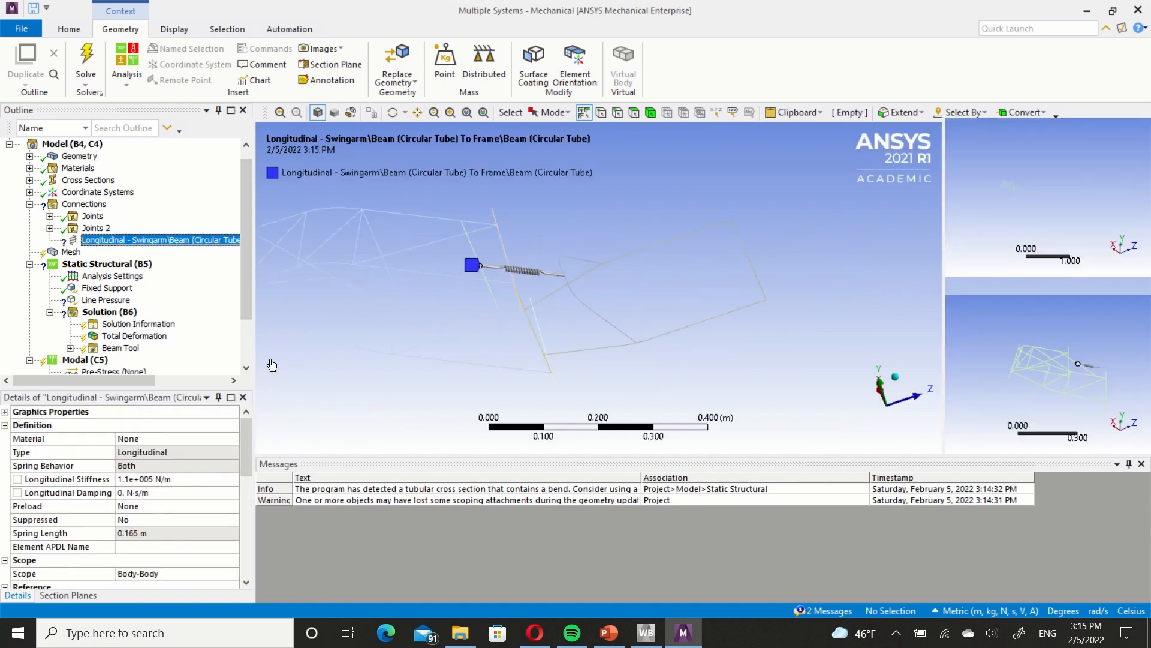
left_click_drag(242, 462, 243, 548)
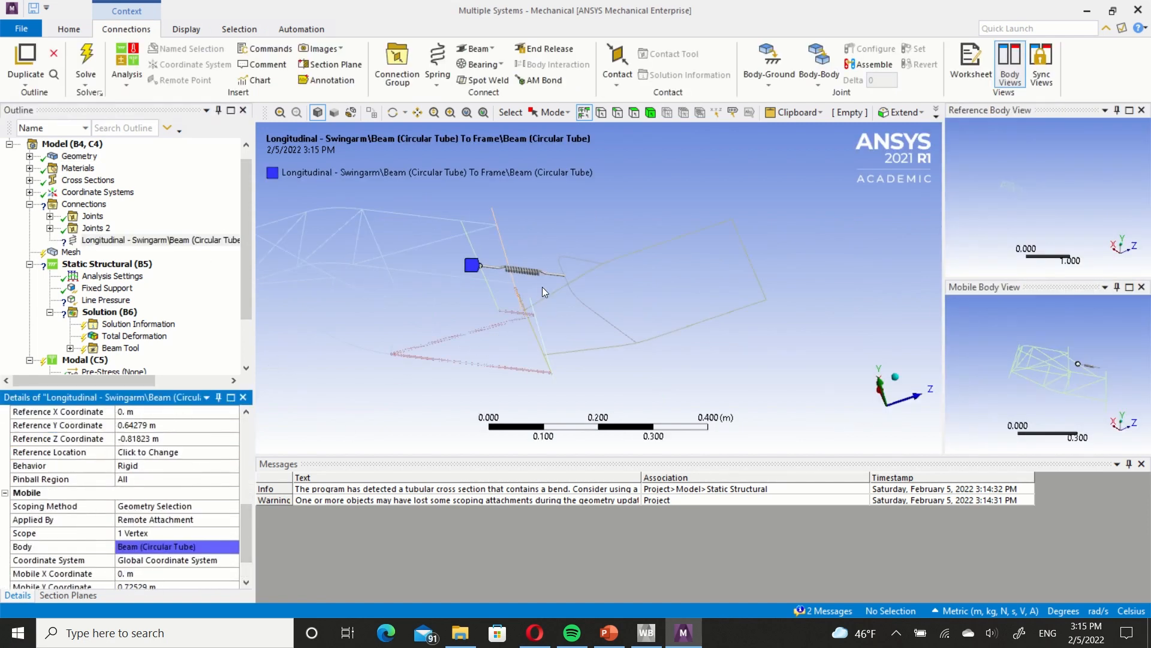
scroll(527, 278, "up", 5)
right_click(603, 278)
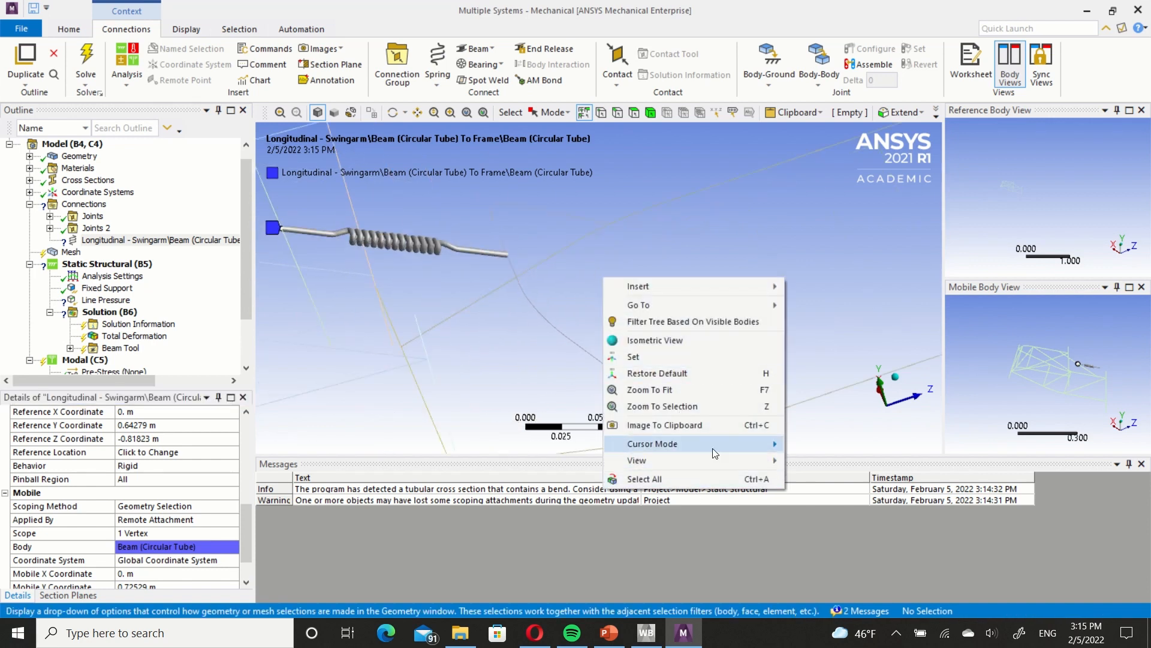
mouse_move(654, 444)
left_click(818, 461)
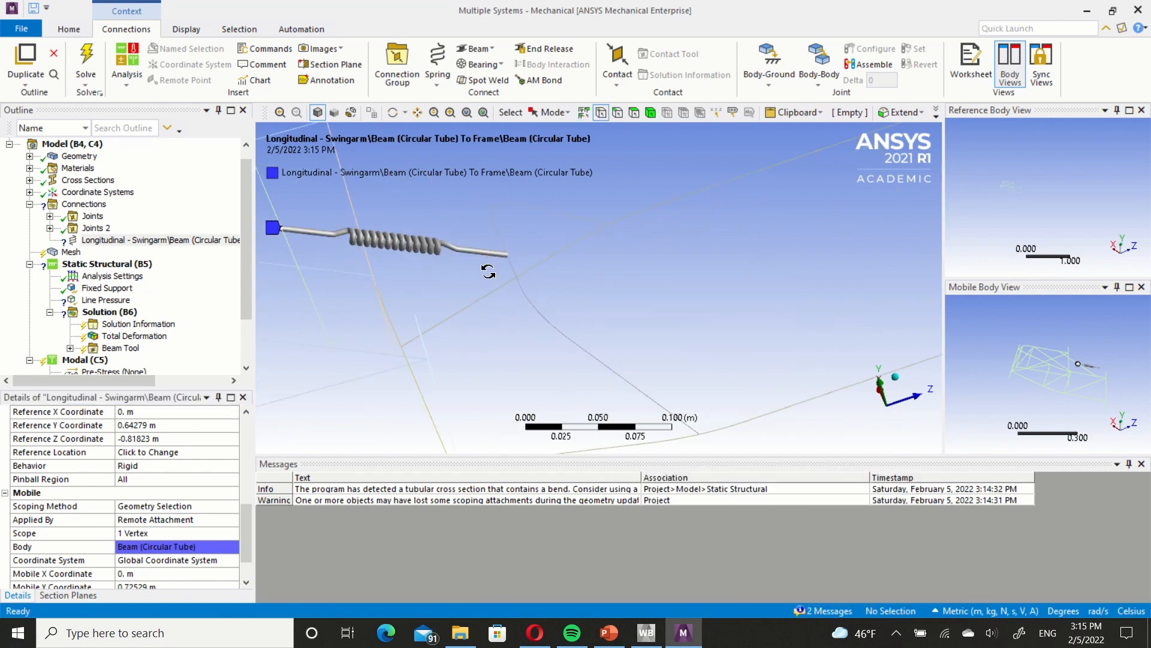
scroll(204, 469, "up", 3)
scroll(204, 468, "down", 1)
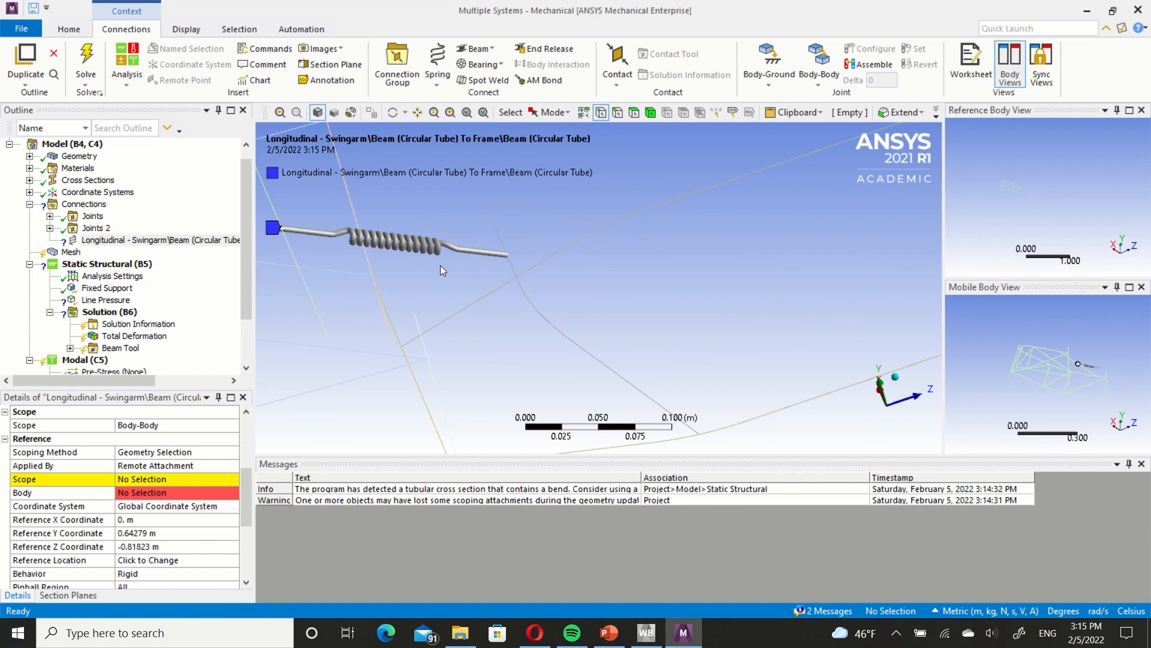
left_click(508, 257)
left_click(153, 479)
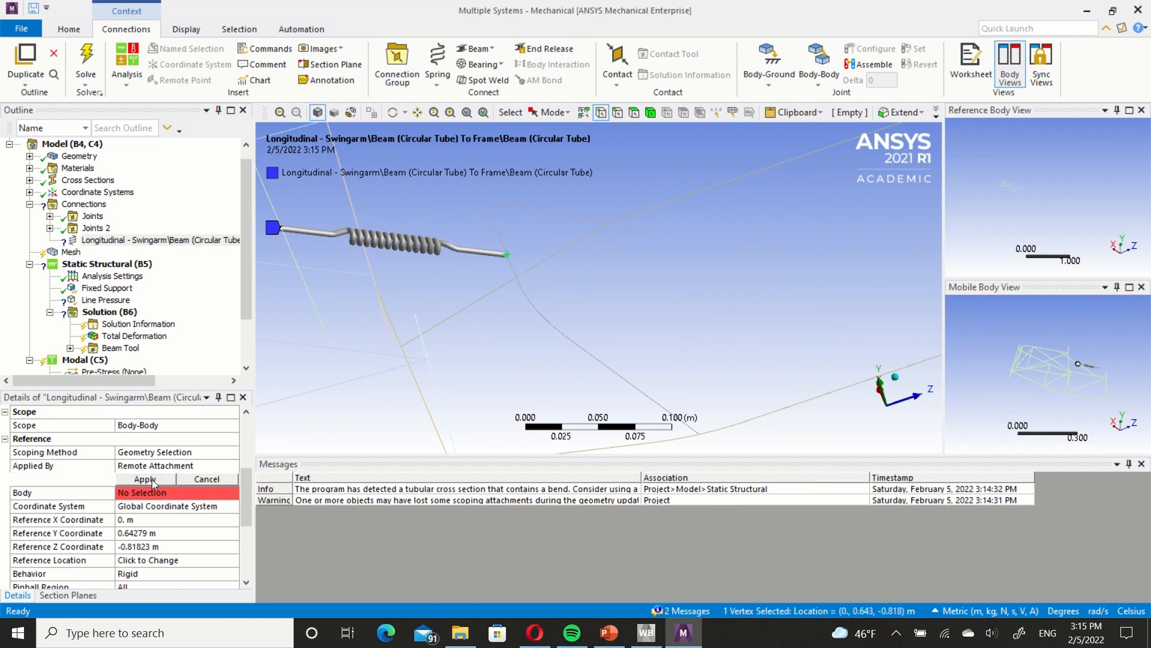
left_click(153, 479)
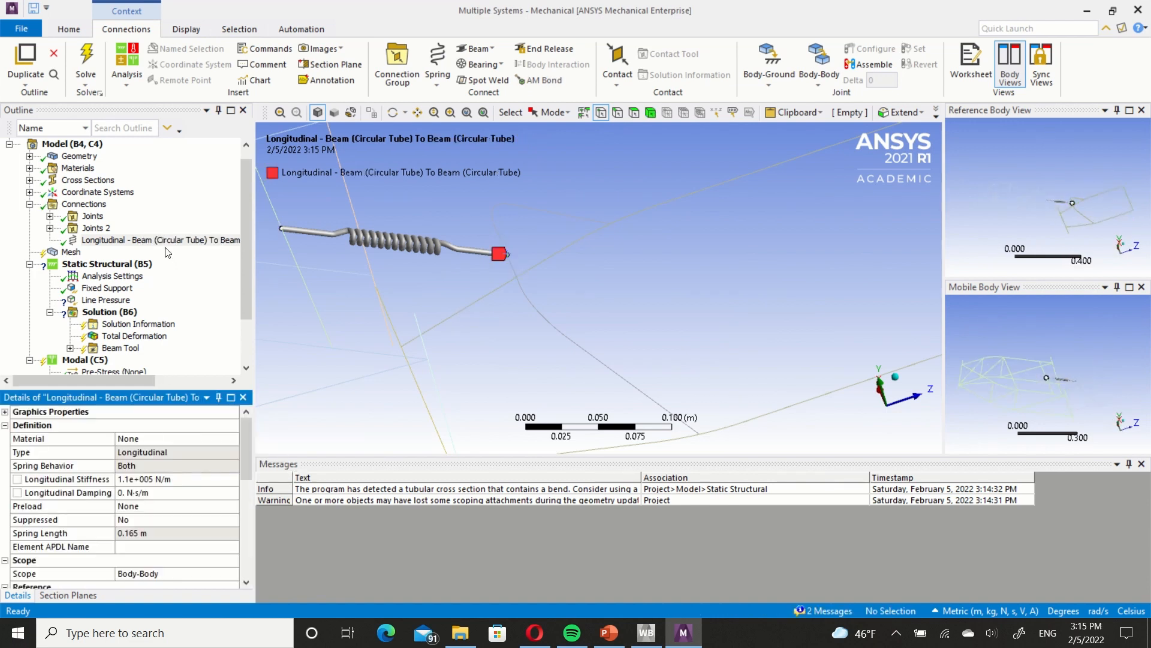
Check the joints inside the Joints and Joints 2 groups under Connections.
scroll(541, 311, "down", 3)
left_click(50, 216)
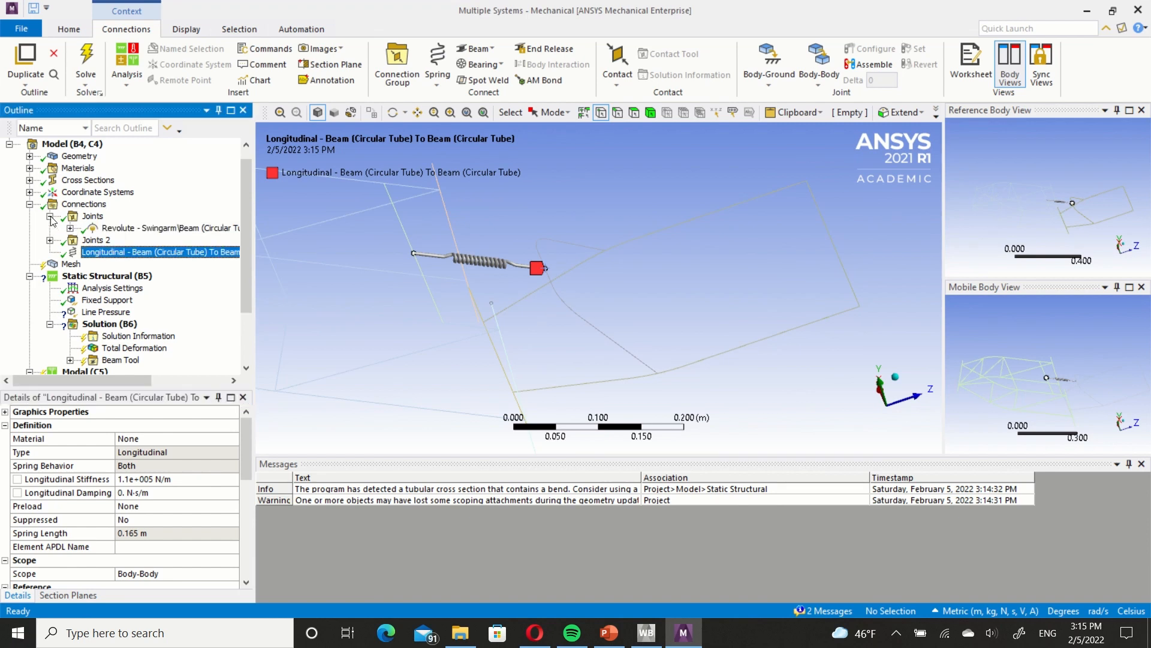
left_click(51, 241)
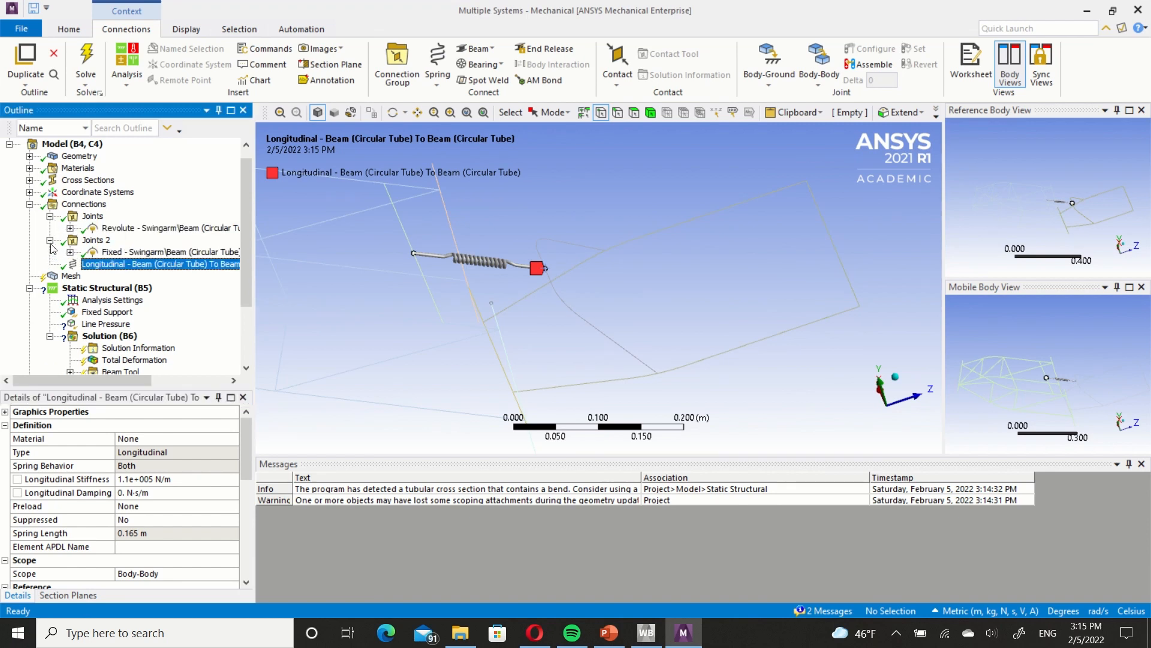
left_click(50, 240)
left_click(51, 217)
left_click(30, 204)
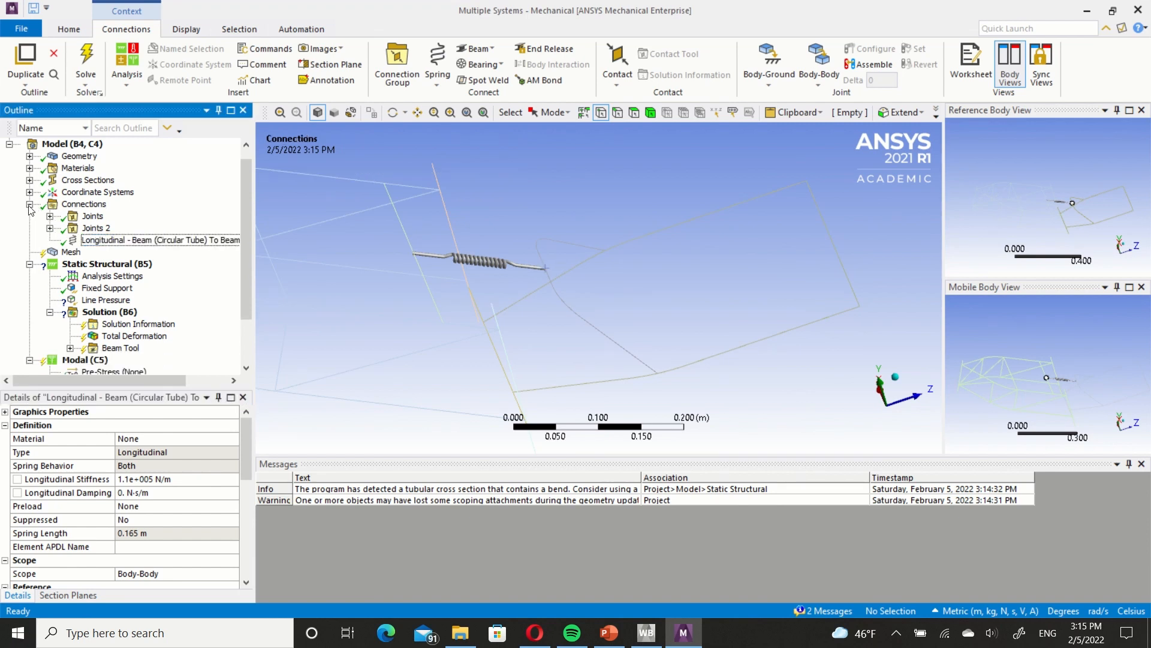
Rescope the Line Pressure load to the two collinear edges of the swingarm's rear cross member.
left_click(98, 231)
left_click(106, 265)
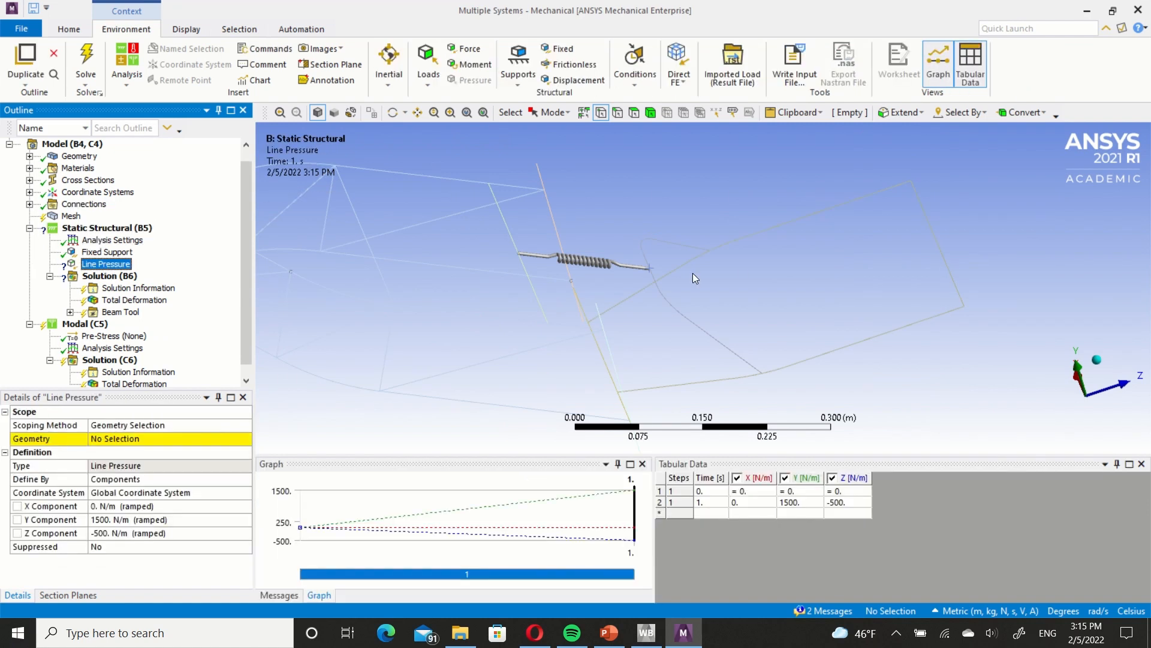
middle_click_drag(743, 265, 372, 306, "ctrl")
right_click(638, 266)
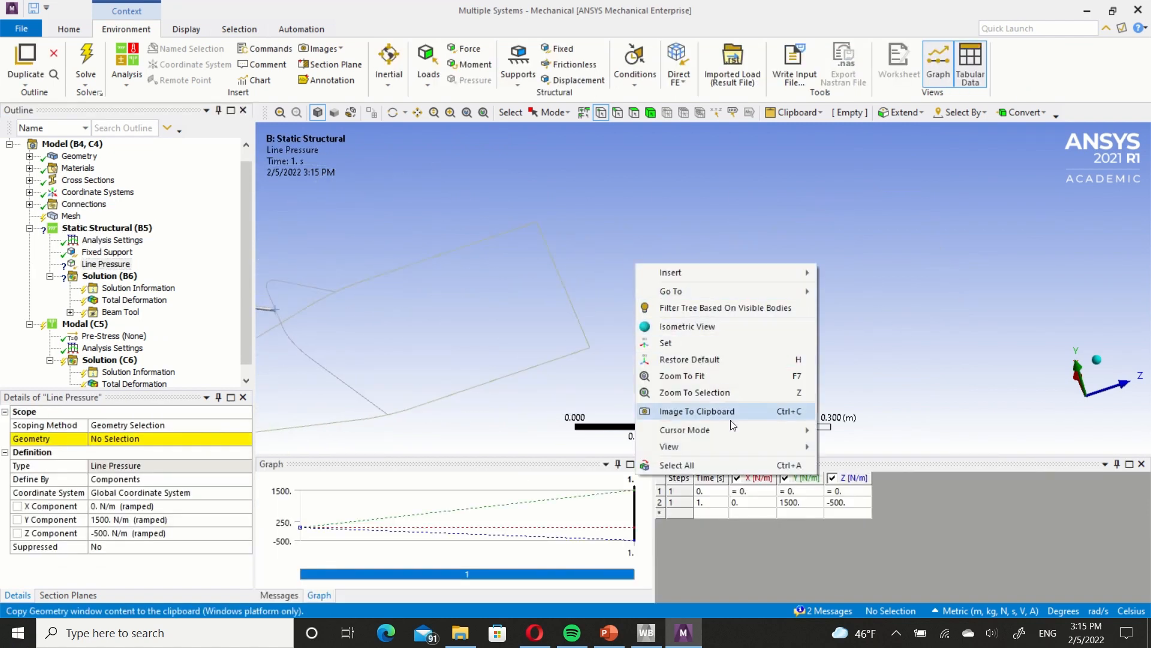
mouse_move(740, 432)
left_click(848, 450)
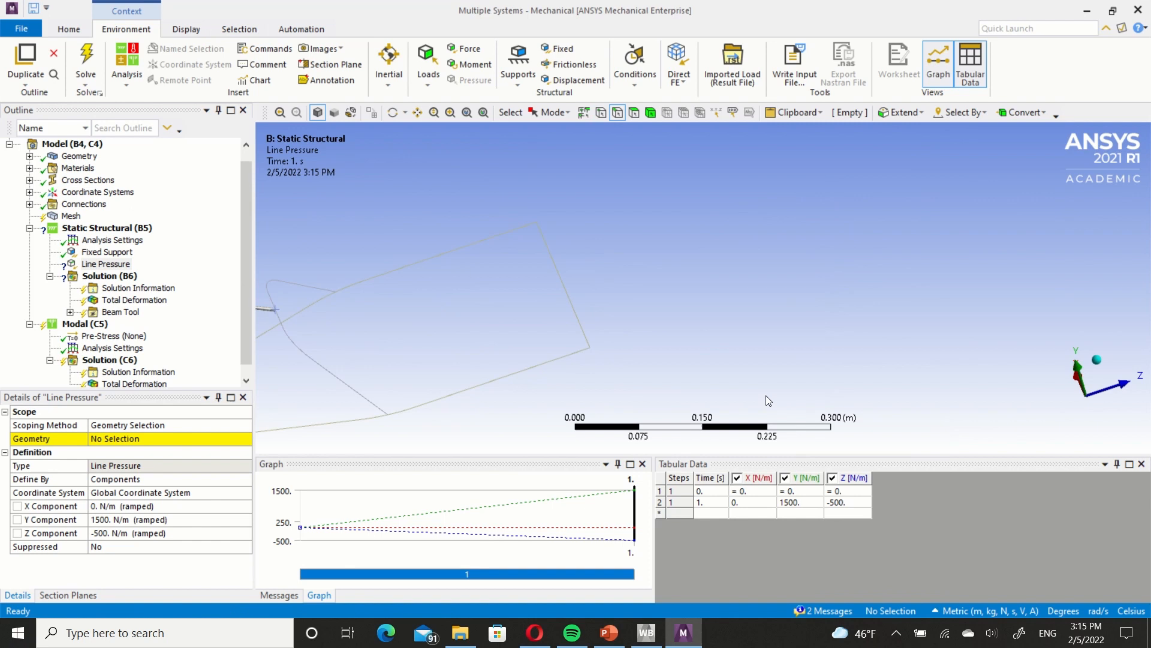
left_click(580, 317)
left_click(549, 264, "ctrl")
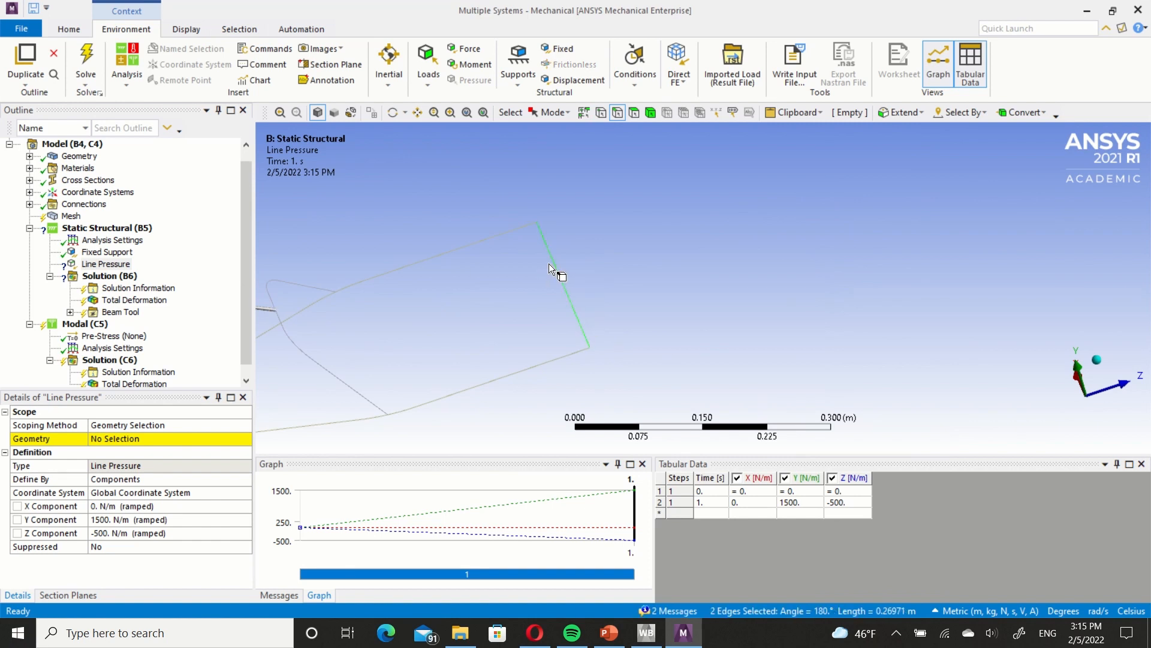
left_click(121, 441)
left_click(111, 438)
Solve the Static Structural analysis and show the solver messages.
left_click(118, 277)
right_click(118, 277)
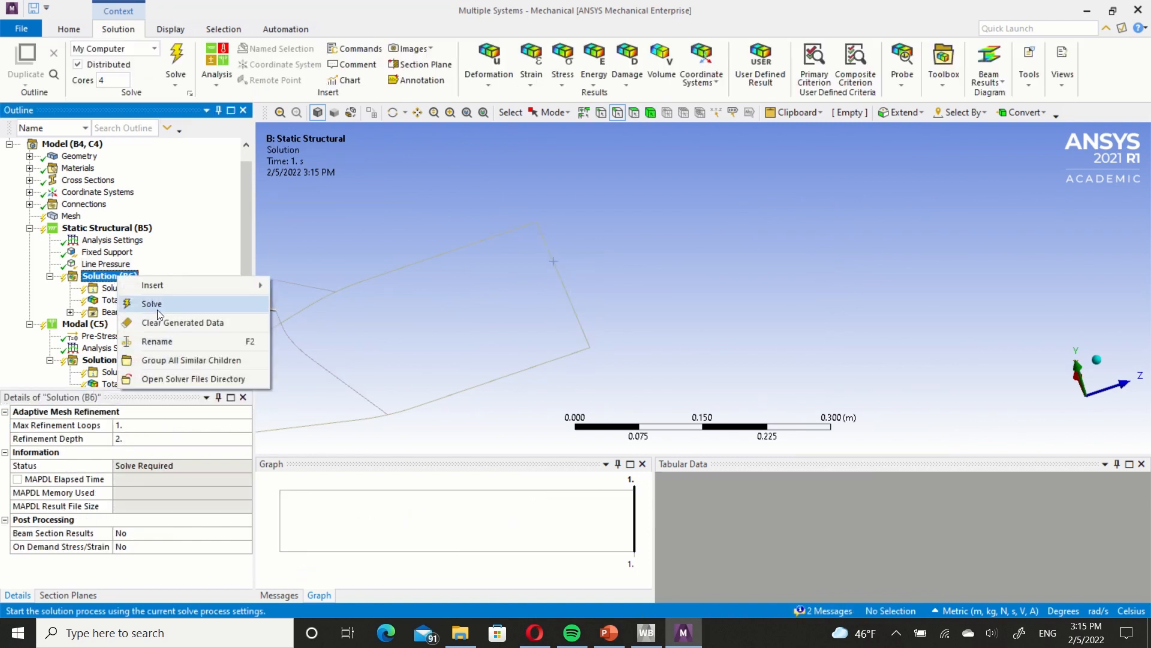
left_click(157, 305)
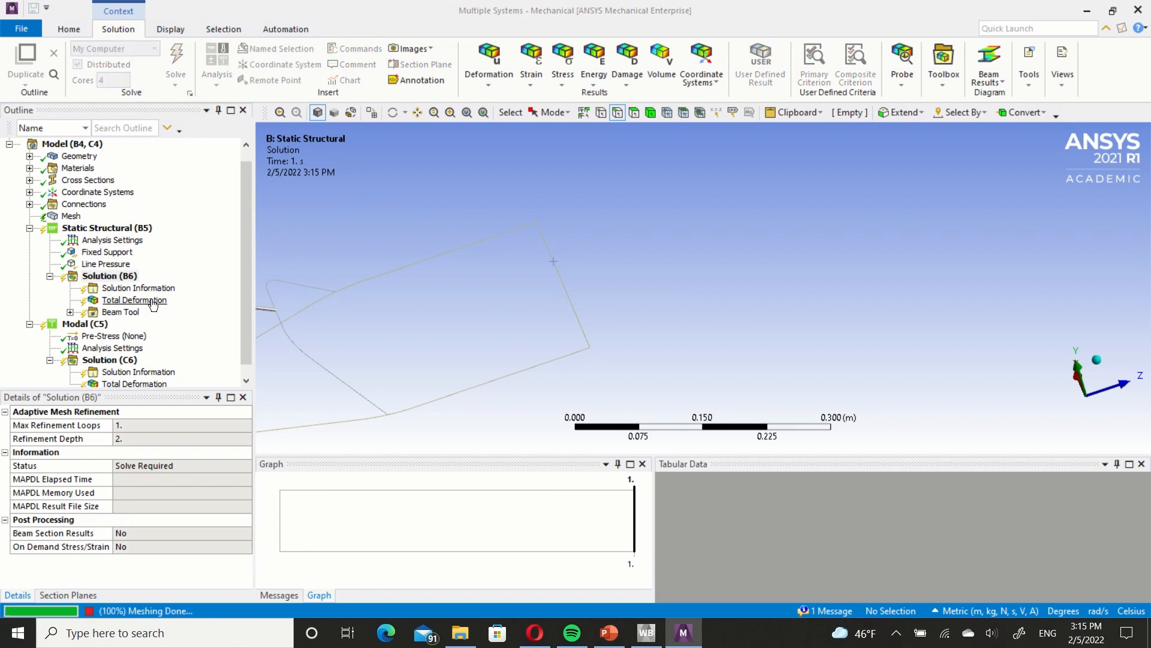
left_click(272, 596)
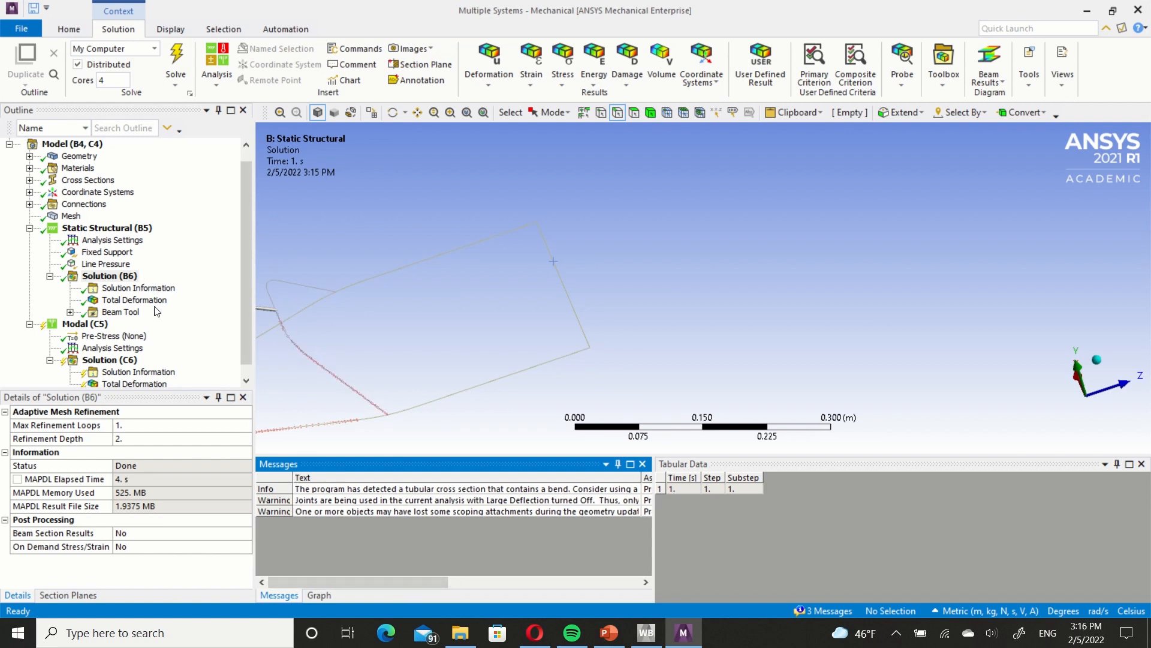
Display the Static Structural Total Deformation result and examine the deformed frame and swingarm from several angles.
left_click_drag(384, 327, 567, 281)
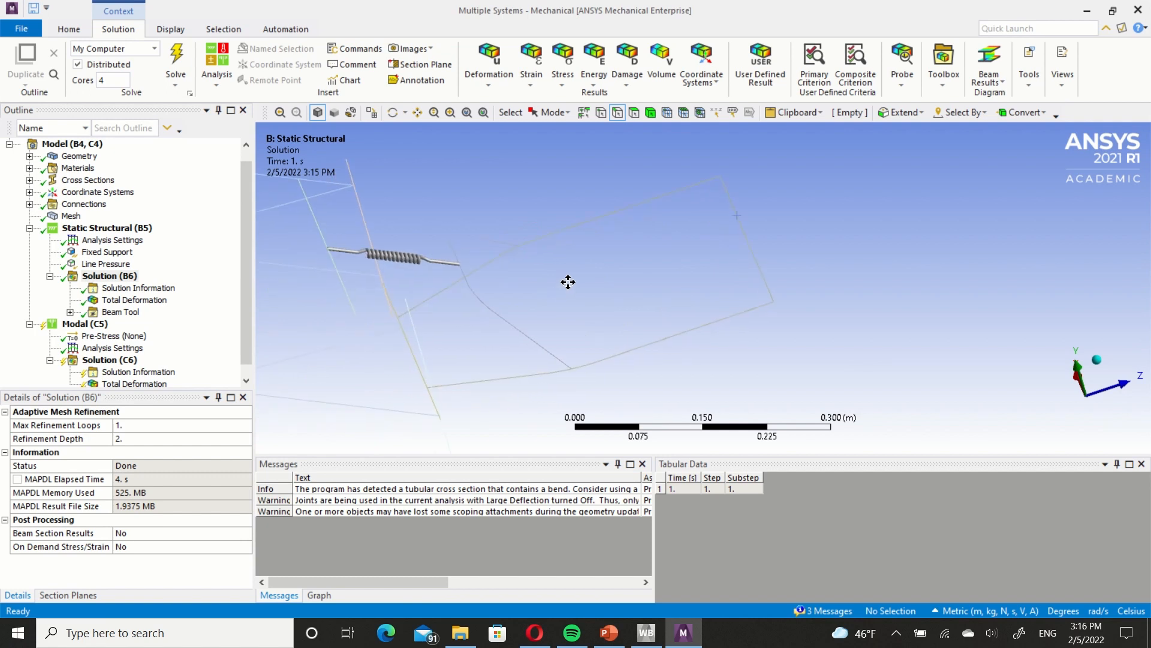
left_click(152, 298)
scroll(525, 304, "down", 3)
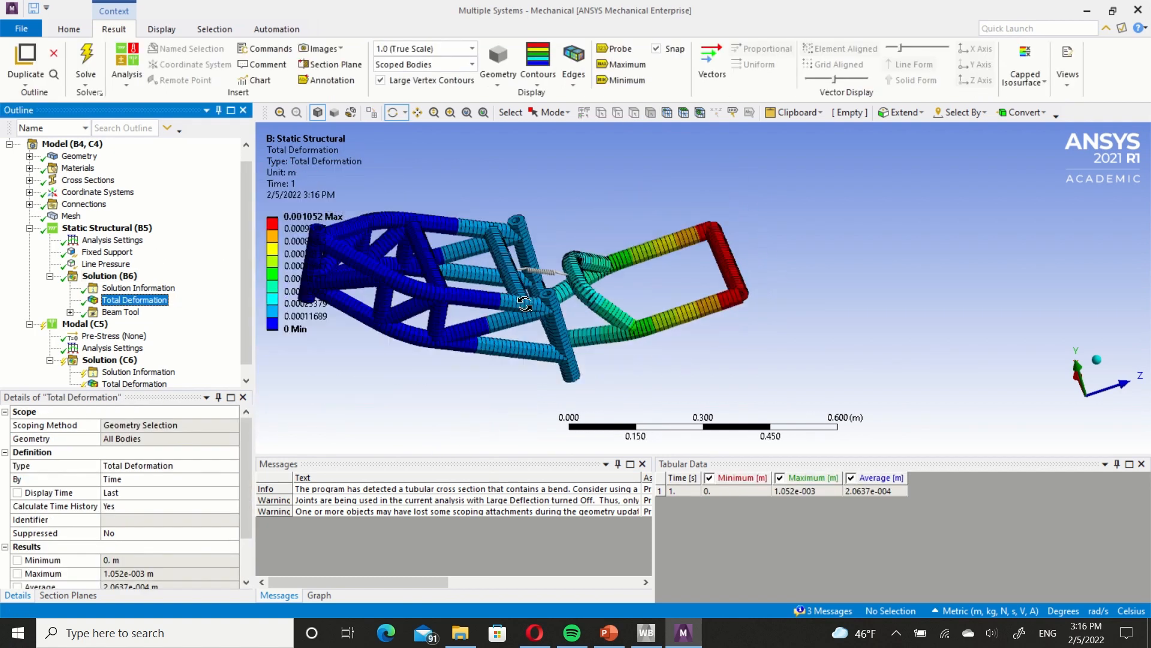
scroll(525, 304, "down", 2)
middle_click_drag(525, 304, 591, 238, "ctrl")
scroll(648, 303, "up", 5)
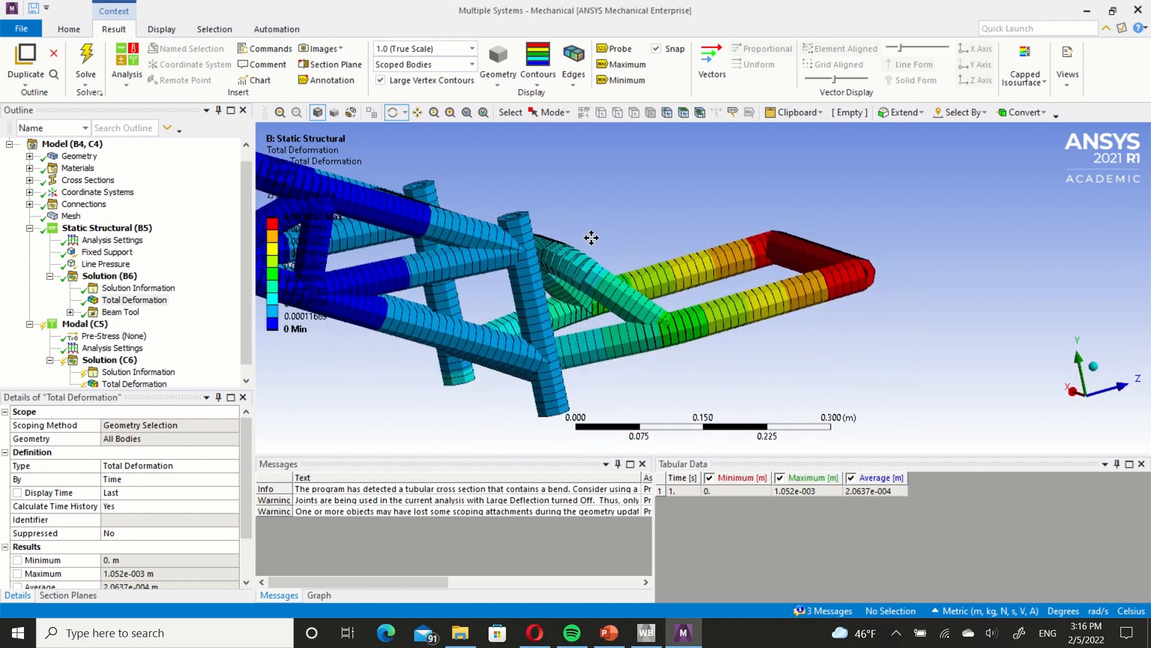
scroll(541, 297, "down", 2)
middle_click_drag(495, 302, 570, 262)
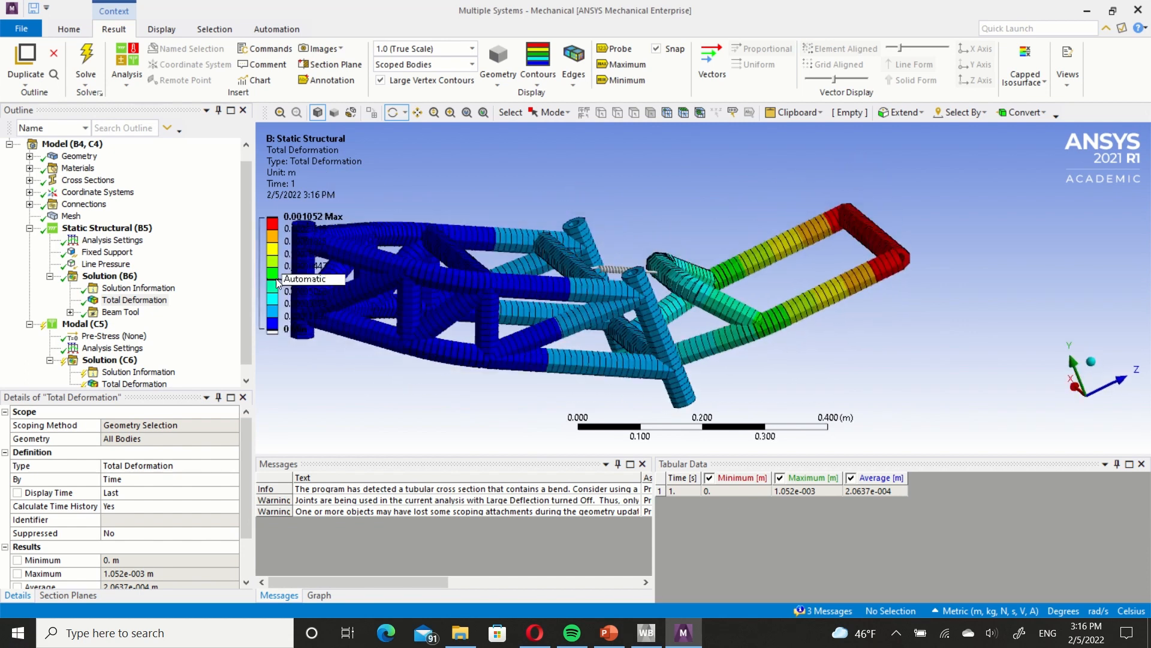
Display the Beam Tool's Direct Stress result for the Static Structural analysis and examine its distribution over the truss.
left_click(70, 313)
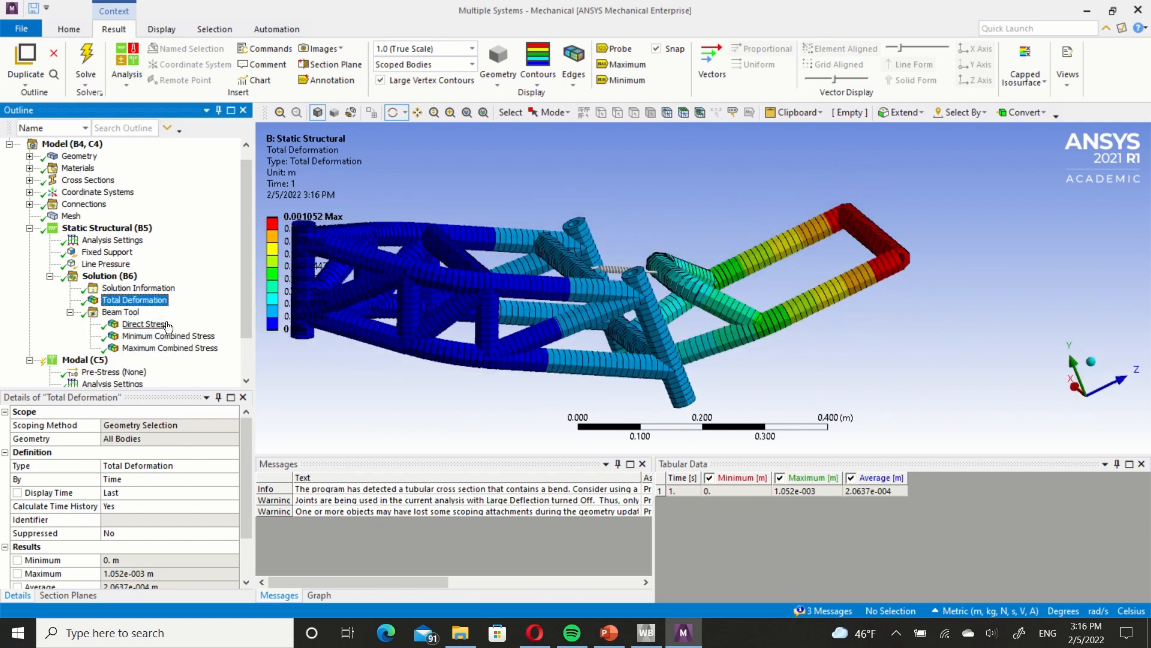
left_click(145, 324)
mouse_move(548, 300)
middle_mouse_down()
mouse_move(569, 279)
mouse_move(750, 227)
mouse_move(533, 298)
middle_mouse_up()
Turn Large Deflection on in the Static Structural Analysis Settings.
left_click(112, 240)
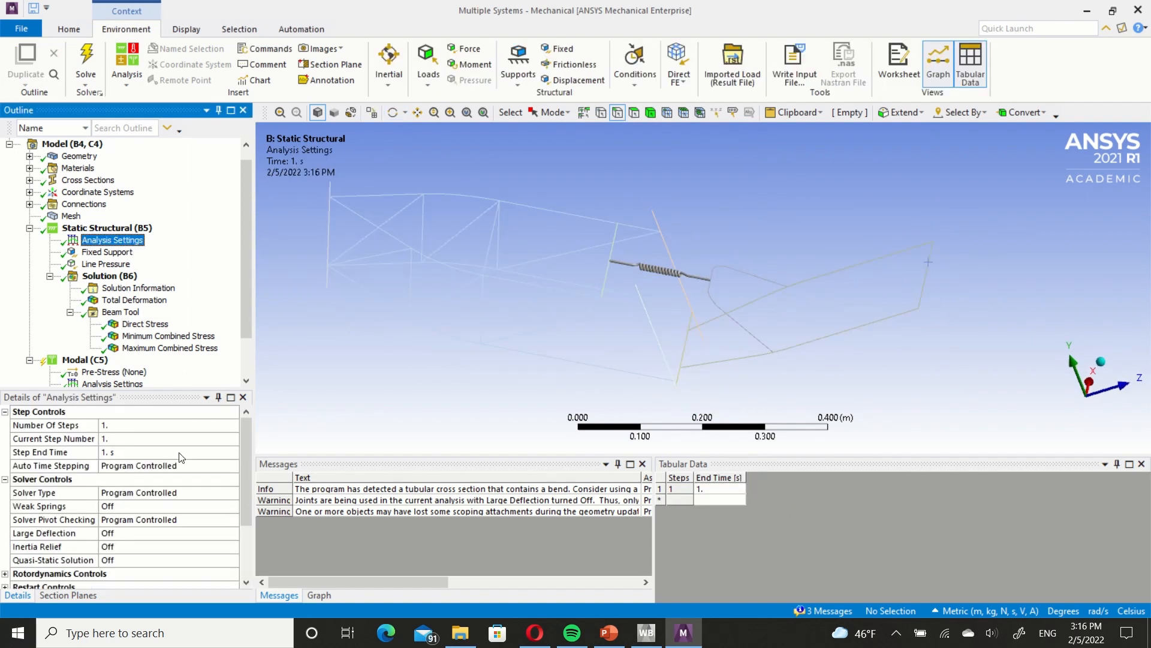
left_click(164, 533)
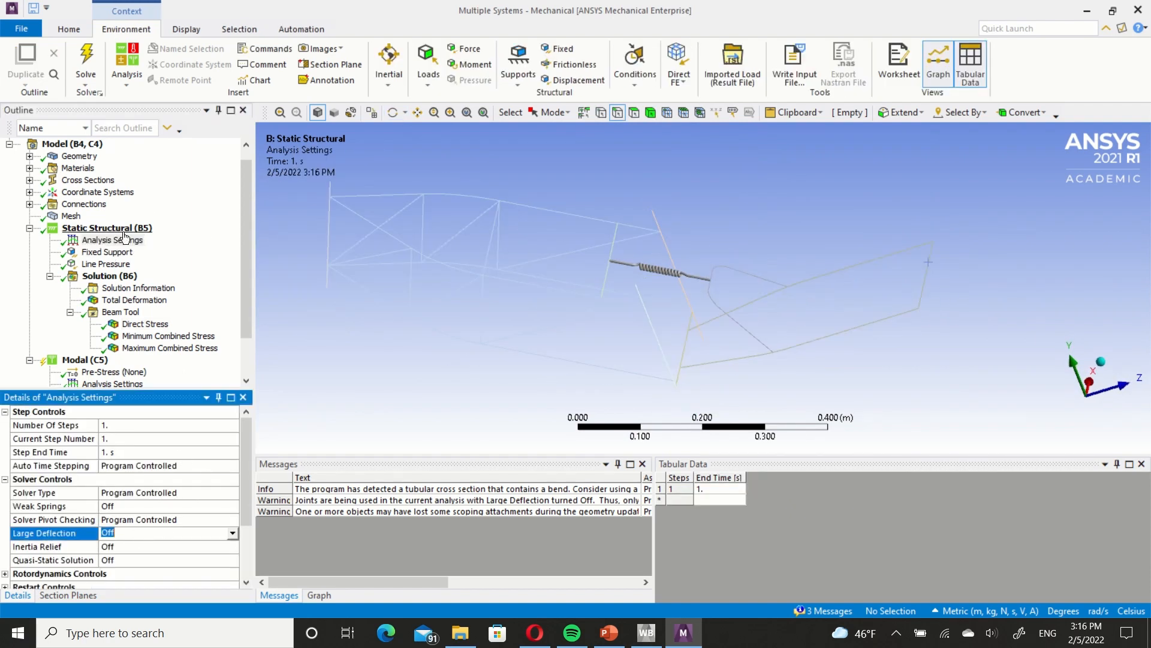
left_click(232, 534)
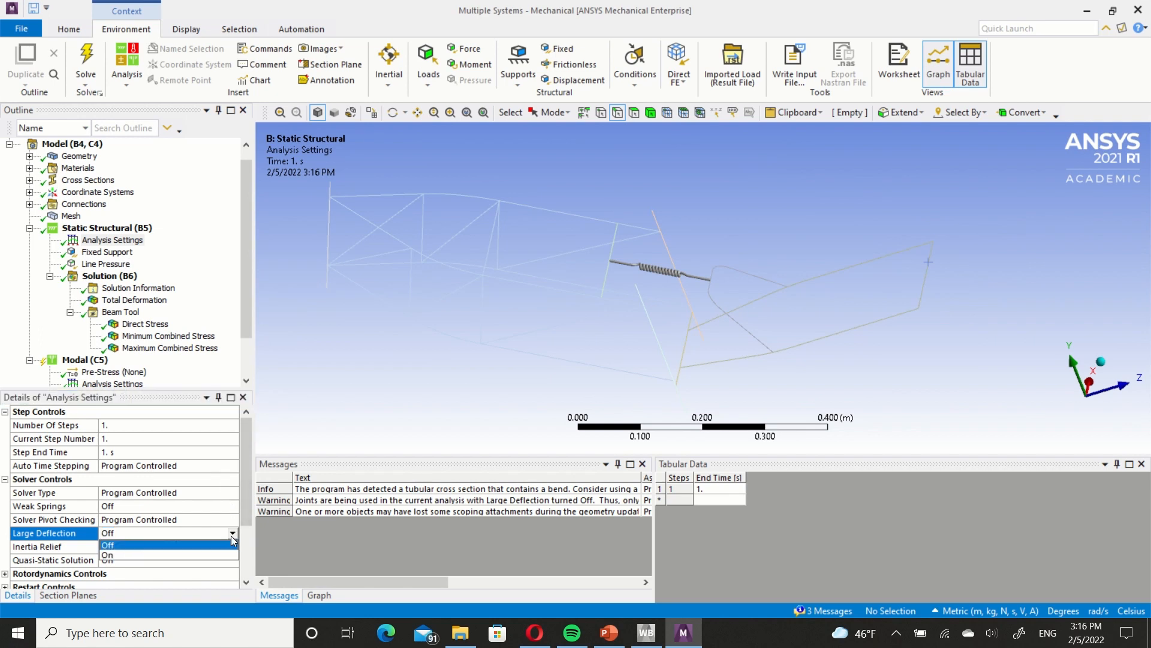
left_click(189, 559)
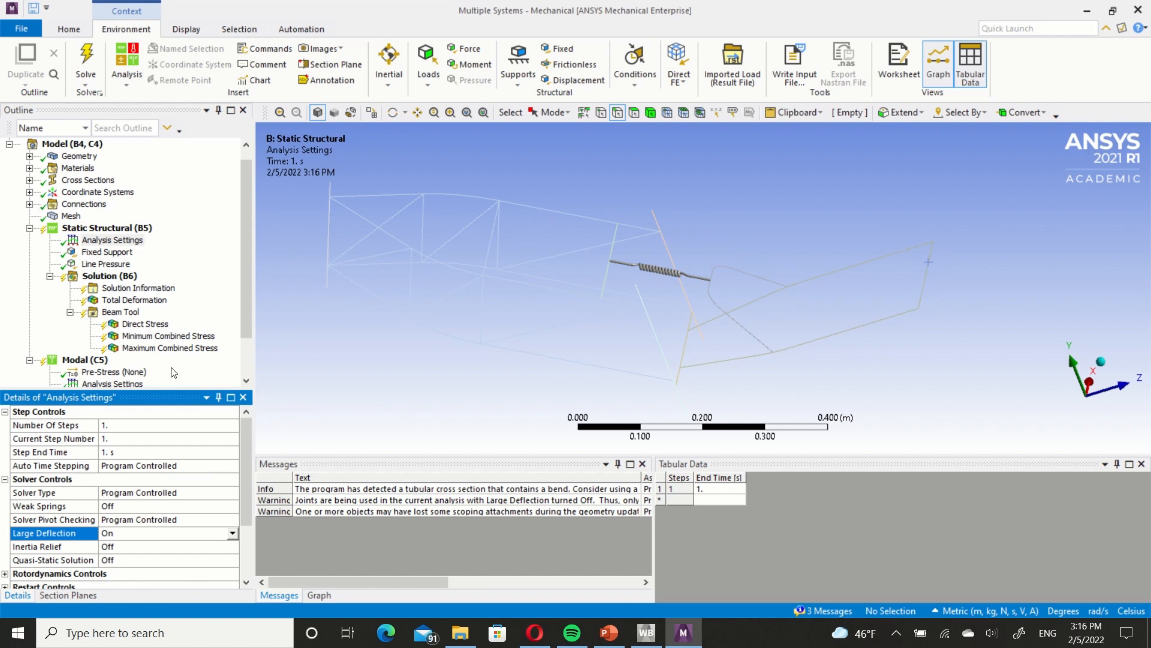
Change the Fixed swingarm-to-frame joint in the Joints 2 group to Revolute and check the revolute joint in the Joints group.
left_click(145, 323)
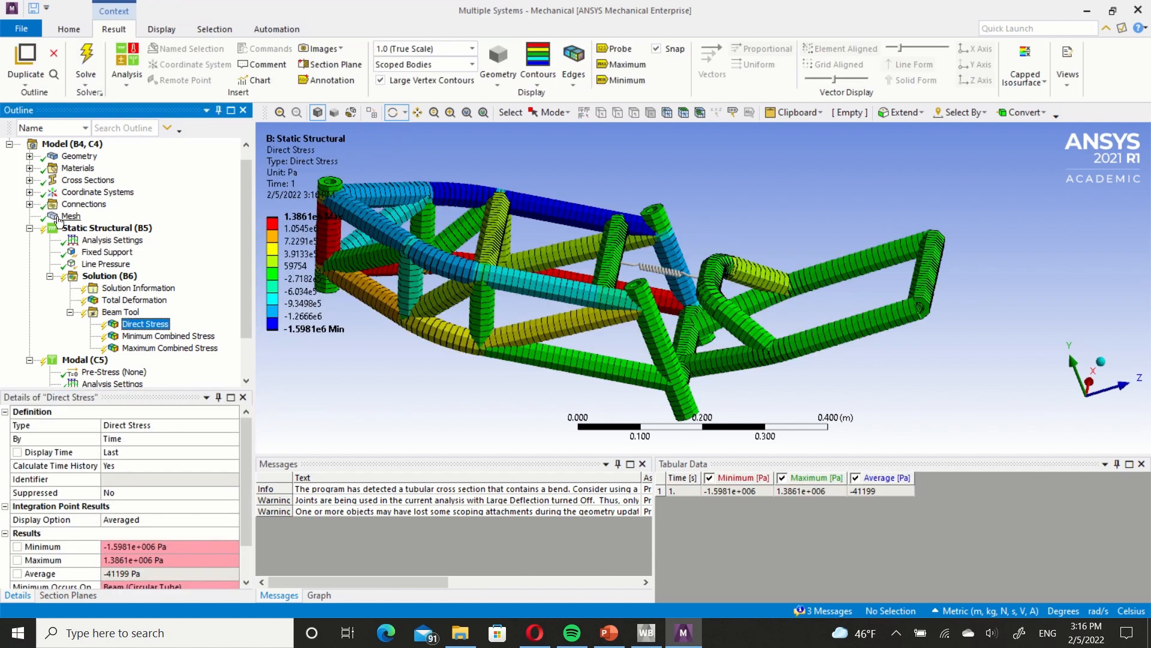
left_click(30, 204)
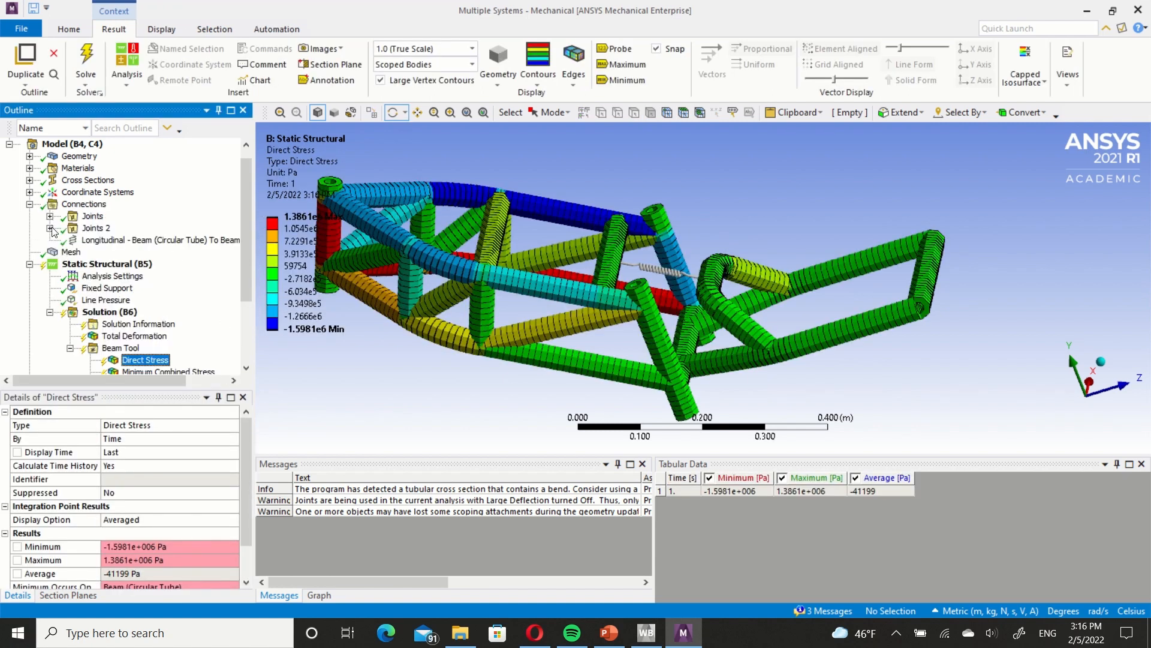
left_click(51, 228)
left_click(49, 215)
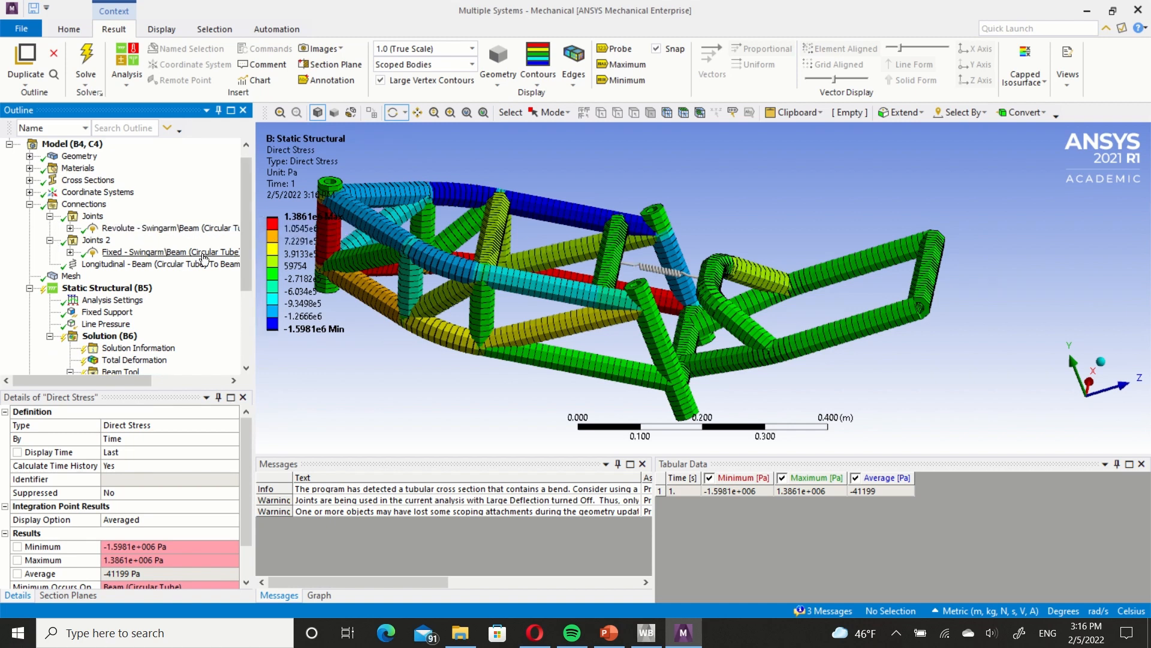
left_click_drag(745, 275, 760, 286)
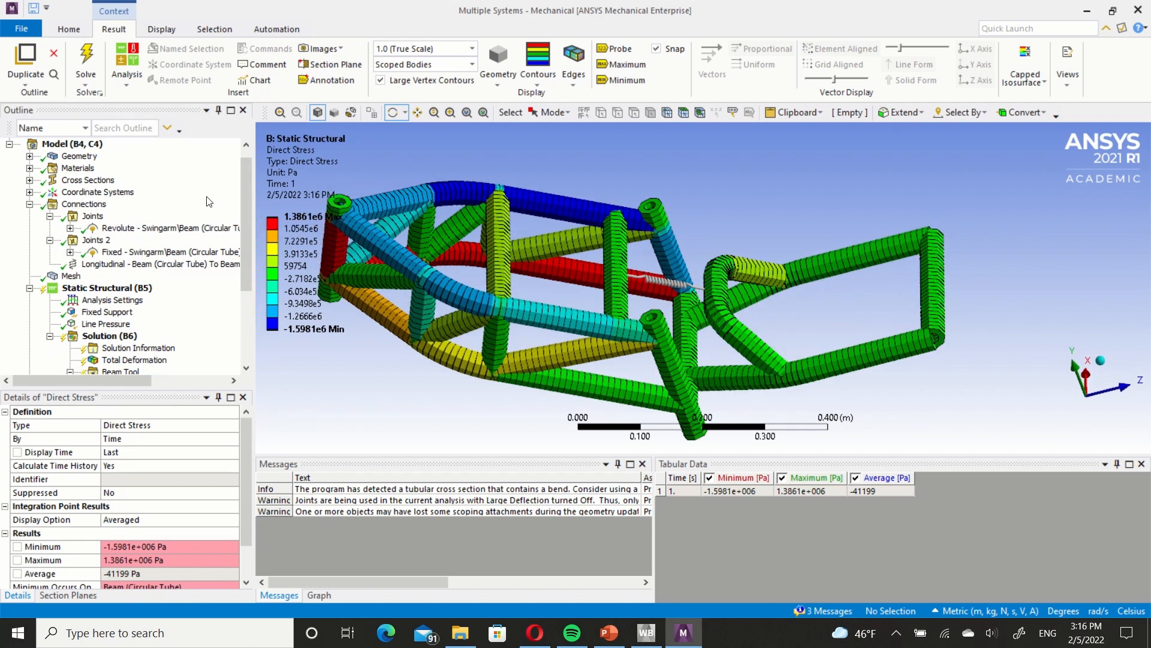
left_click(176, 253)
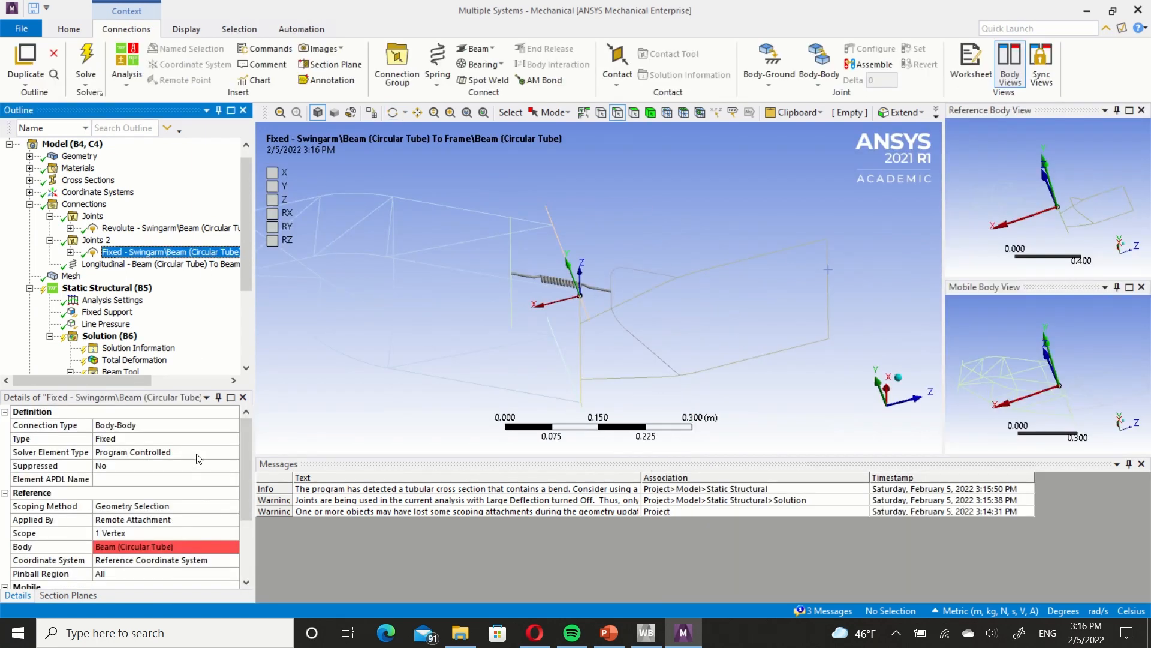
left_click(212, 444)
left_click(234, 439)
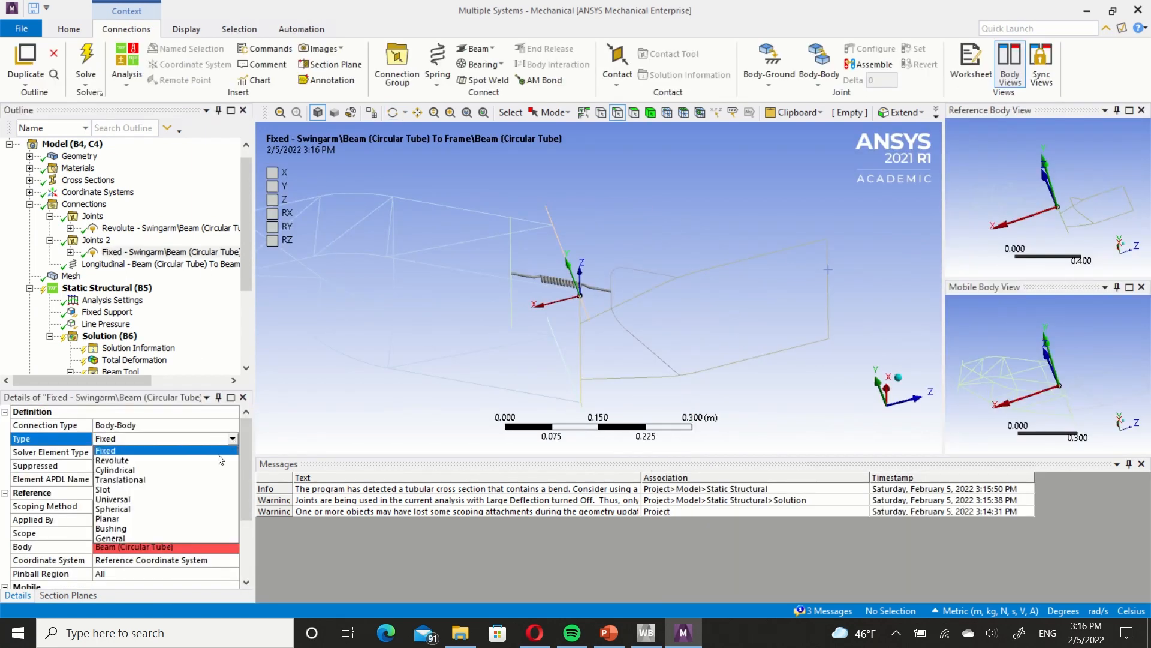
left_click(219, 460)
middle_click_drag(504, 298, 287, 269)
left_click(174, 228)
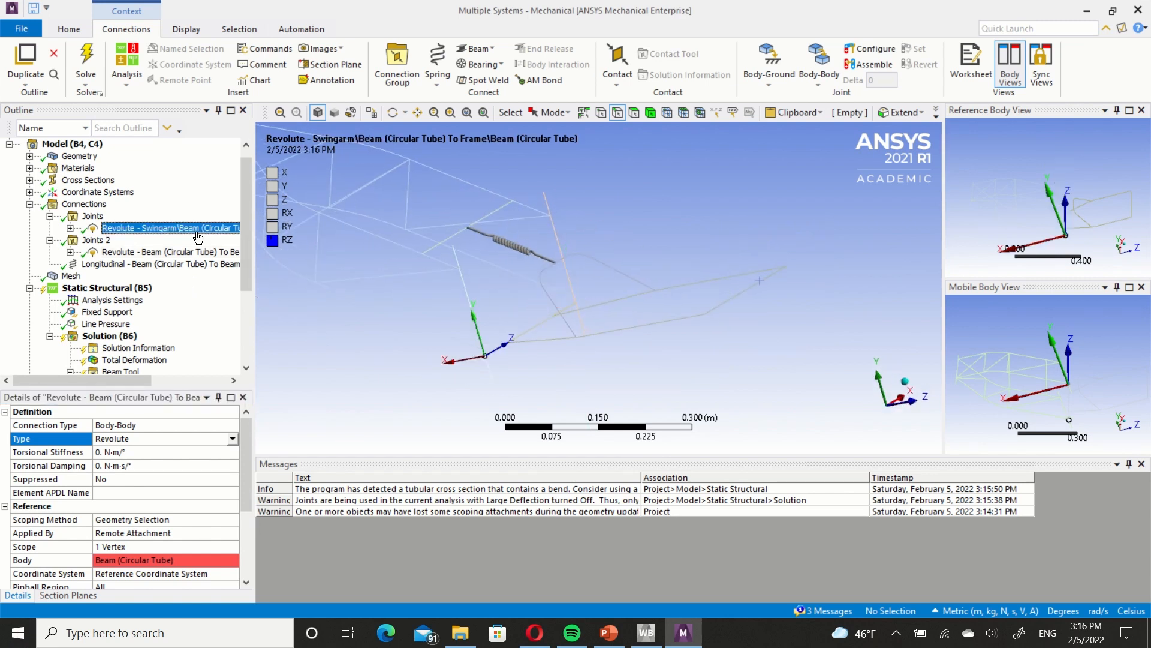
Re-solve the Static Structural analysis and examine its Total Deformation result.
left_click(29, 204)
left_click(110, 277)
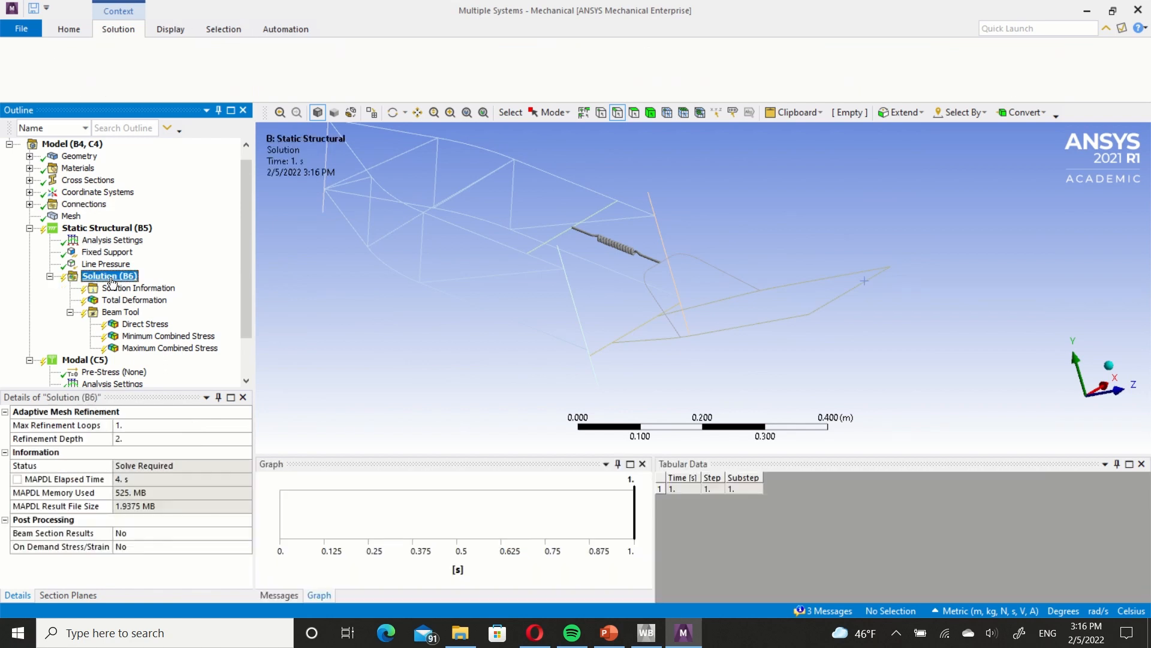
right_click(111, 277)
left_click(160, 308)
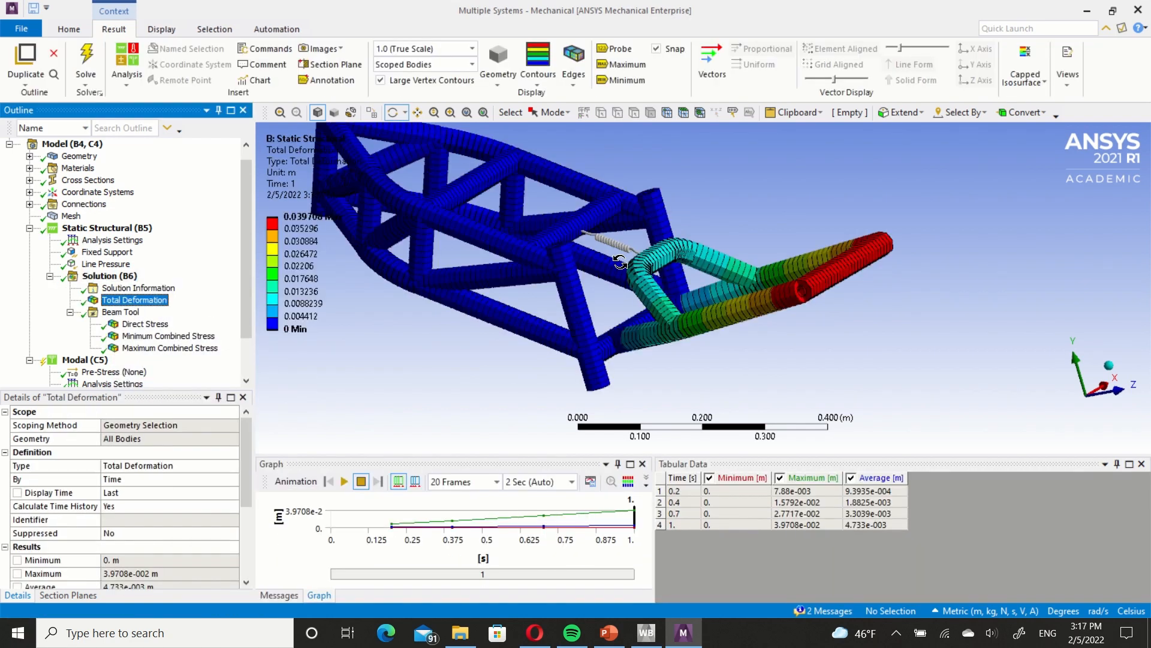
middle_click_drag(620, 265, 681, 261)
scroll(650, 264, "down", 3)
Examine the Beam Tool's Direct Stress, Minimum Combined Stress and Maximum Combined Stress results over the frame and swingarm.
left_click(150, 323)
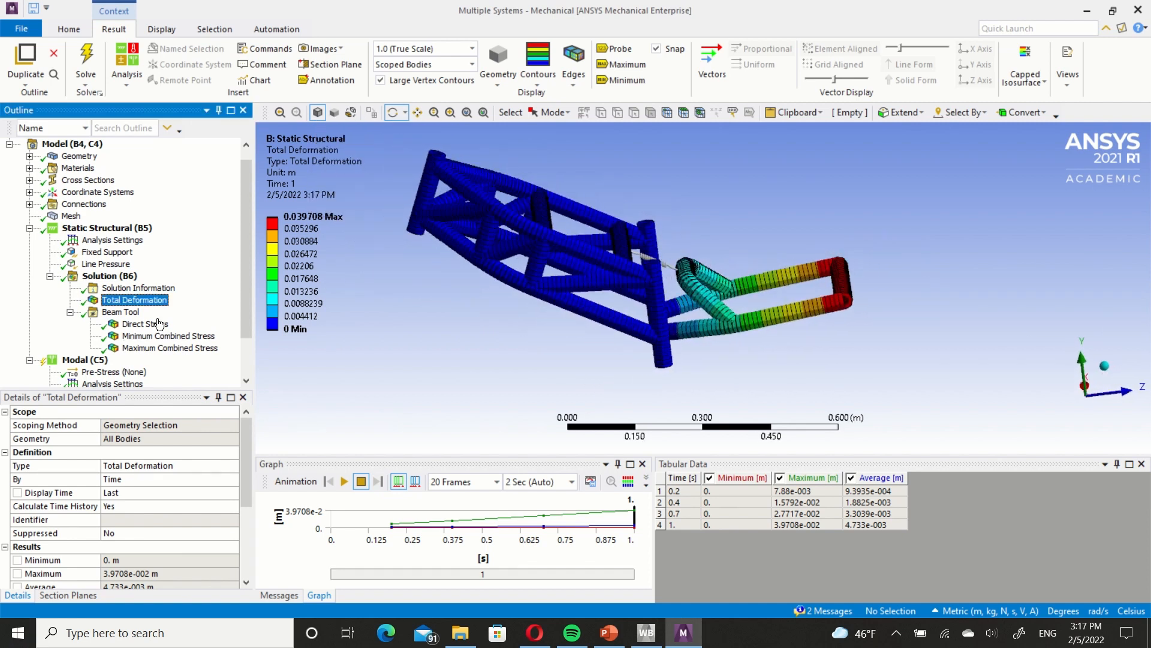
middle_click_drag(588, 258, 475, 279)
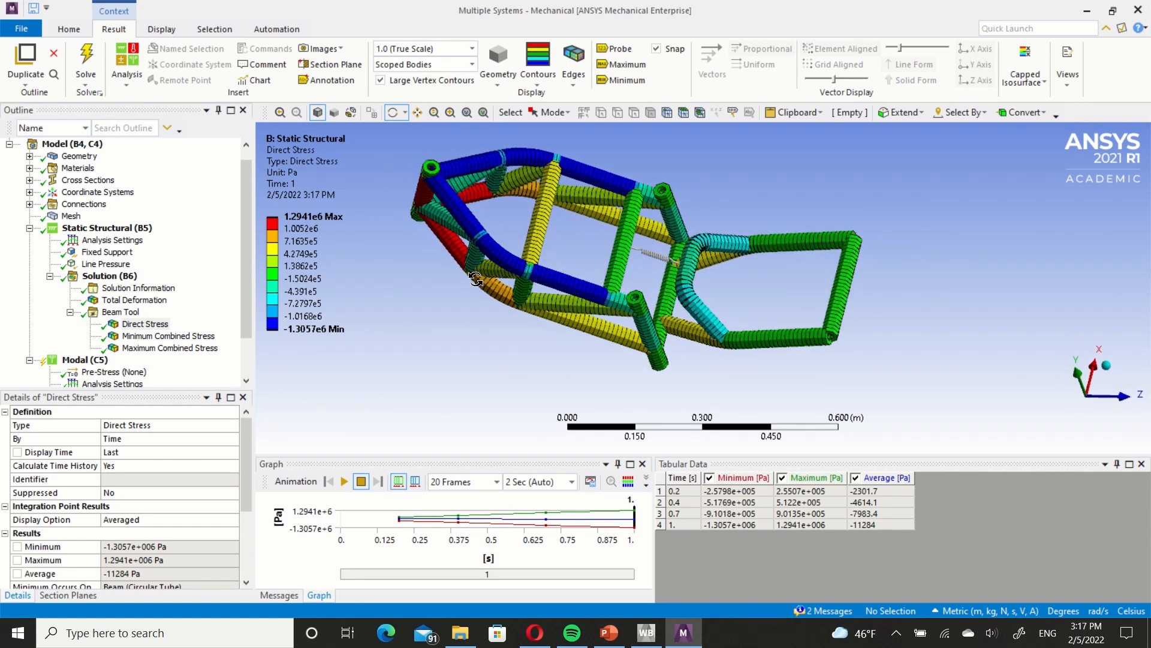
left_click(203, 337)
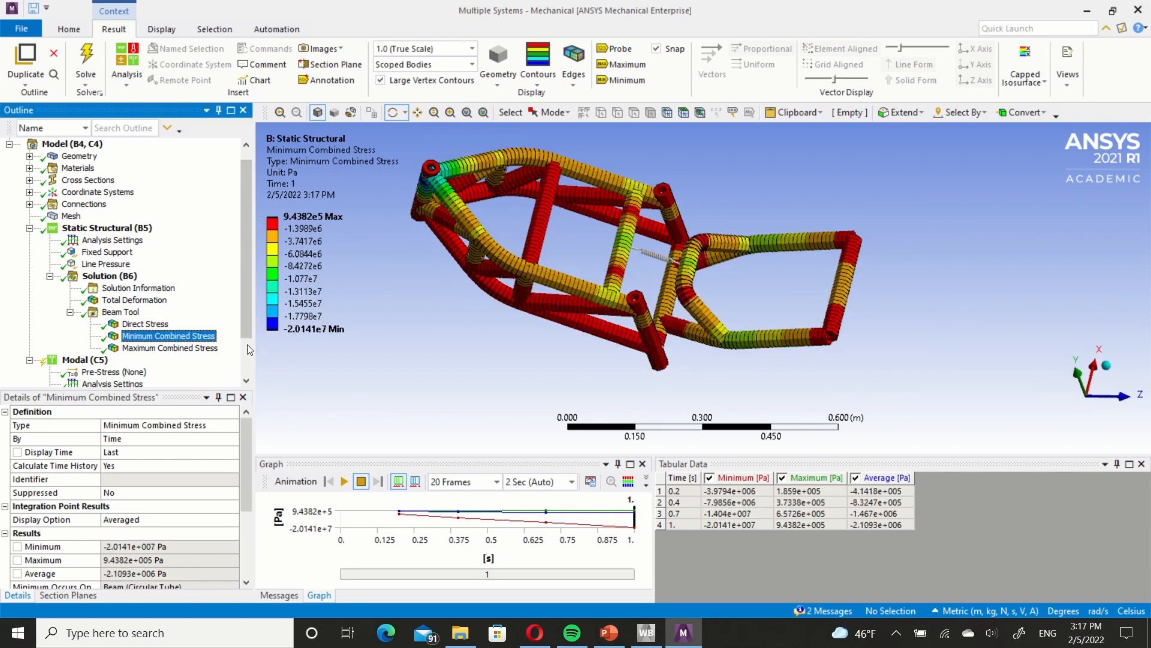
left_click(204, 348)
middle_click_drag(677, 255, 592, 230)
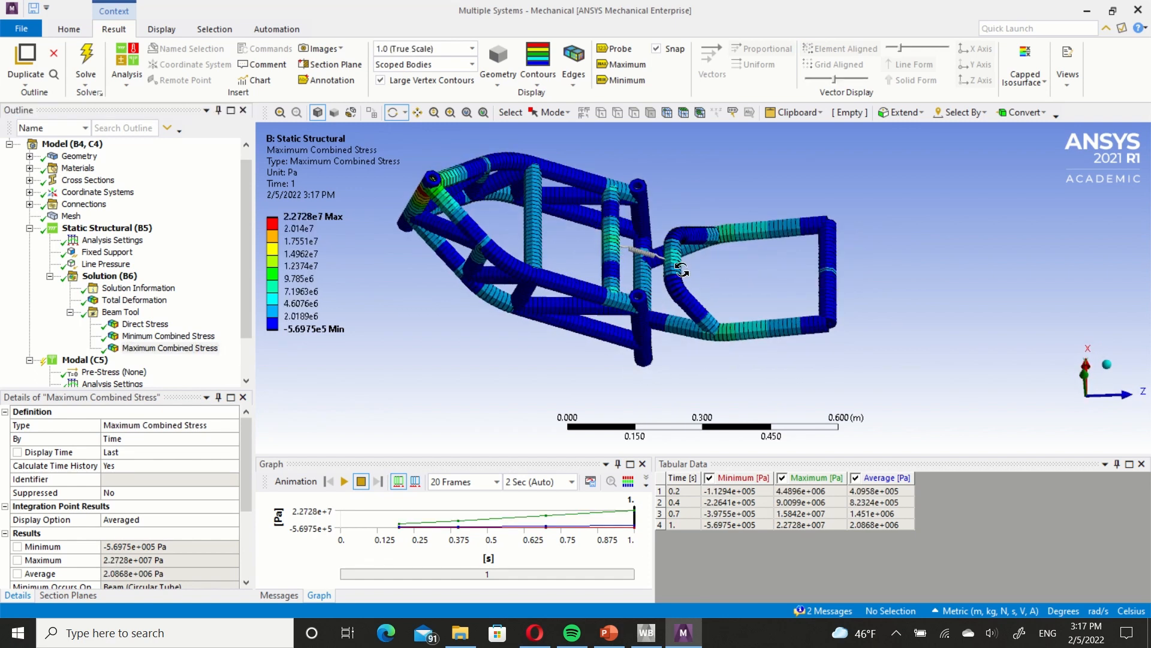
middle_click_drag(419, 208, 609, 393)
Play the Total Deformation animation and examine the swingarm's displacement relative to the frame from several angles.
left_click(135, 300)
left_click(344, 481)
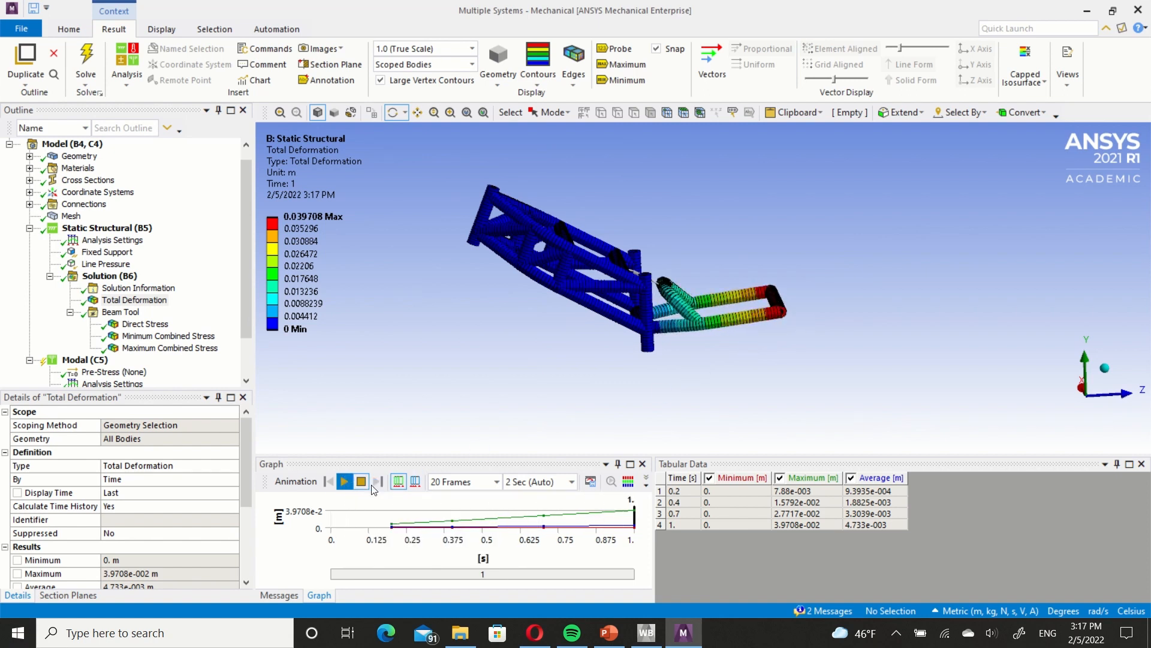
left_click(593, 291)
middle_click_drag(593, 291, 588, 314)
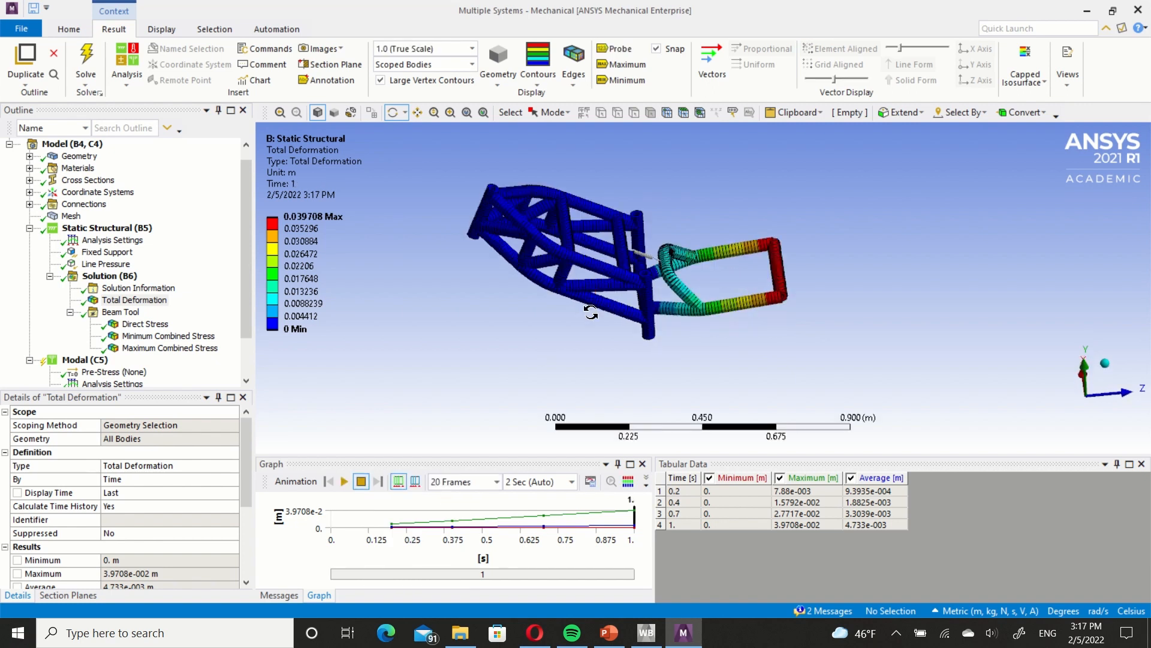
scroll(600, 255, "down", 2)
scroll(604, 247, "up", 4)
middle_click_drag(585, 232, 657, 264, "ctrl")
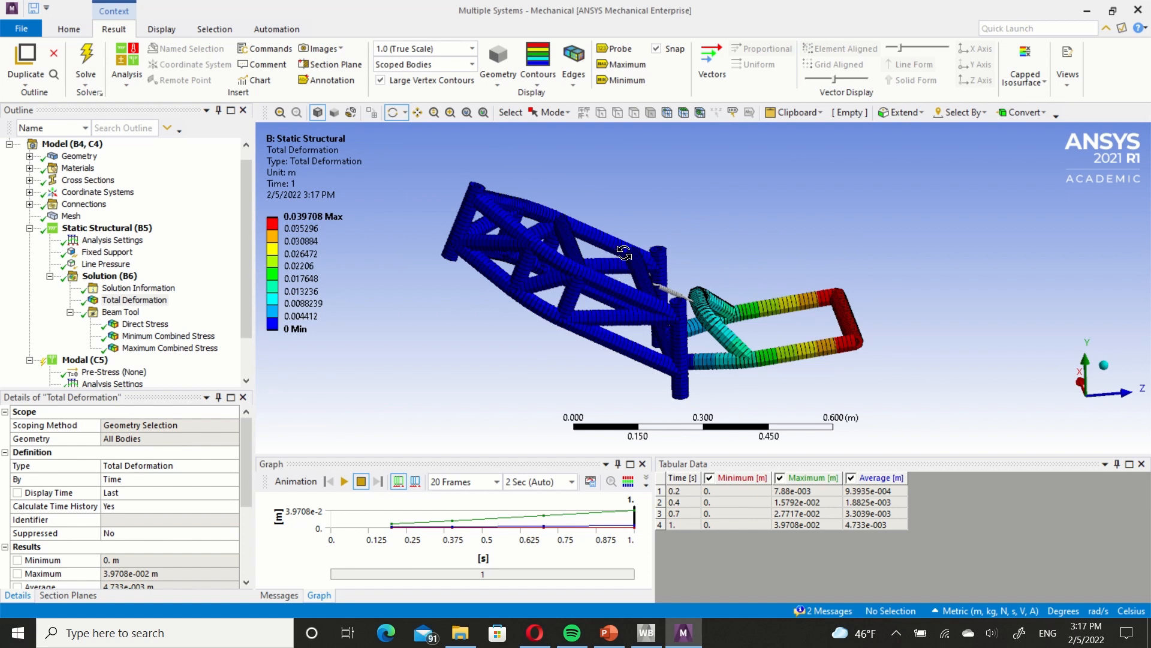
mouse_move(649, 264)
middle_mouse_down()
mouse_move(608, 284)
mouse_move(652, 281)
mouse_move(596, 282)
mouse_move(596, 272)
mouse_move(646, 278)
middle_mouse_up()
scroll(644, 276, "up", 3)
scroll(643, 276, "down", 2)
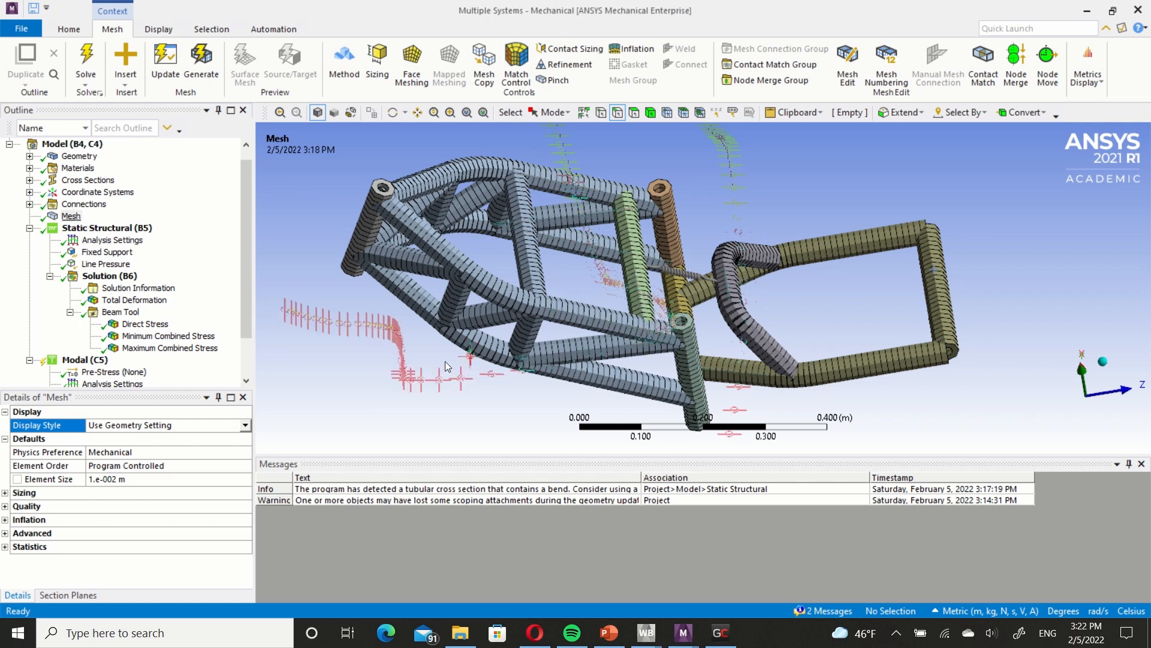
Display the beam model's mesh and examine its elements on the frame and swingarm.
left_click(108, 253)
left_click(71, 216)
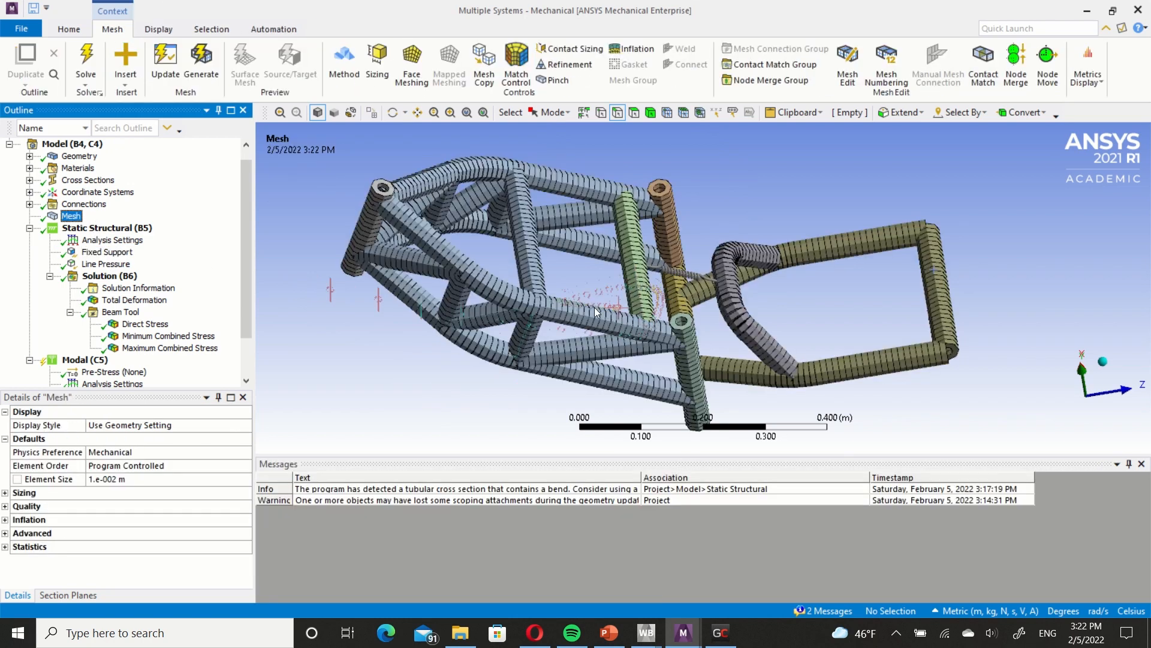
middle_click_drag(596, 311, 547, 247)
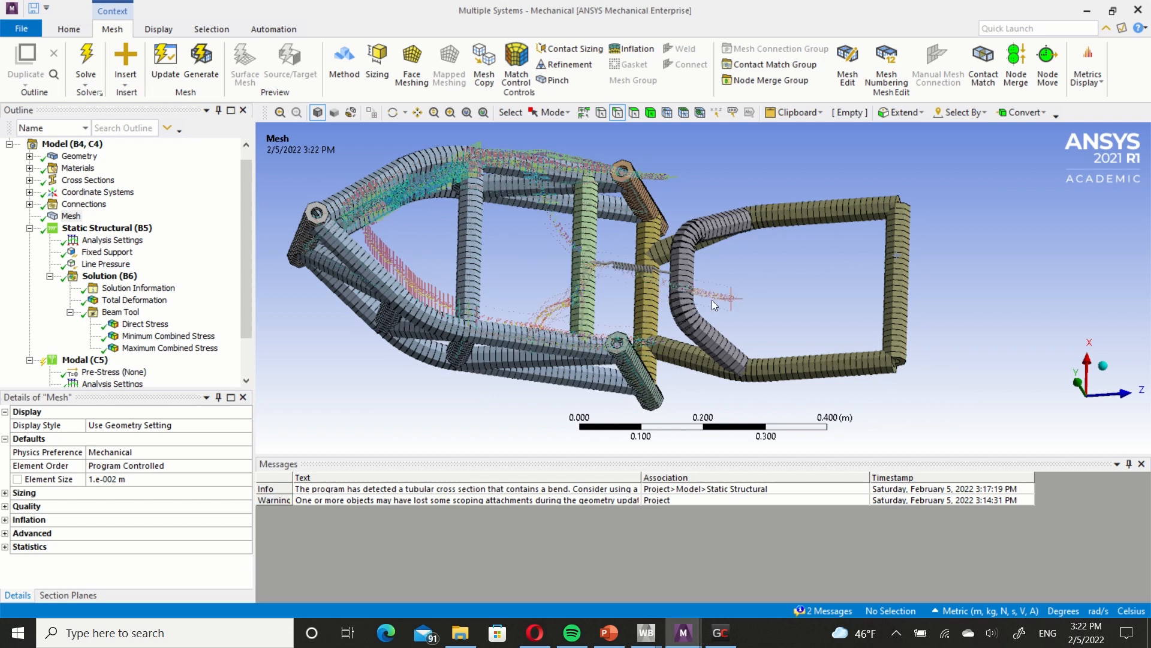
middle_click_drag(713, 305, 599, 281)
Try the Element Quality display style on the mesh and restore the Use Geometry Setting style.
left_click(214, 427)
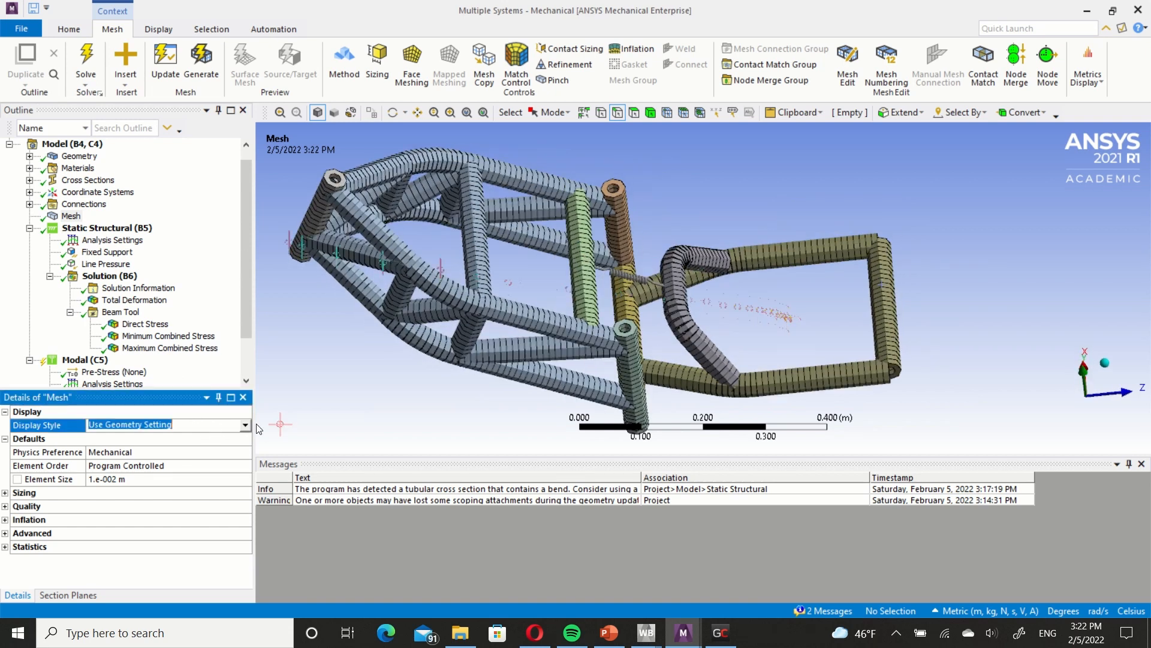
left_click(212, 426)
left_click(193, 446)
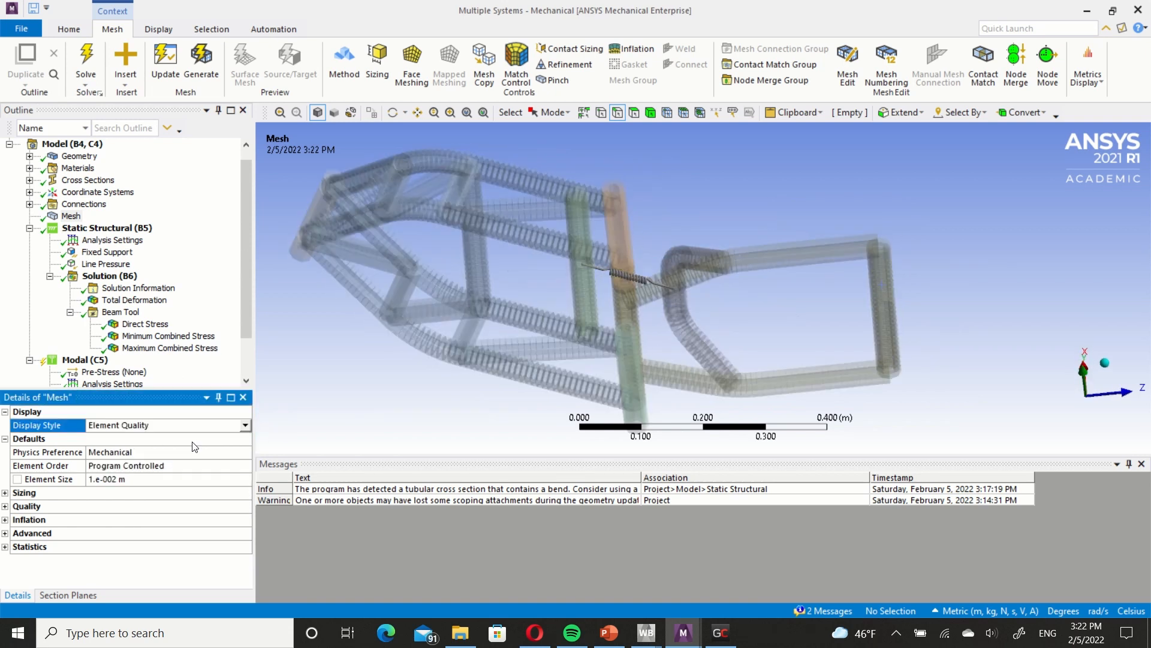
left_click(245, 425)
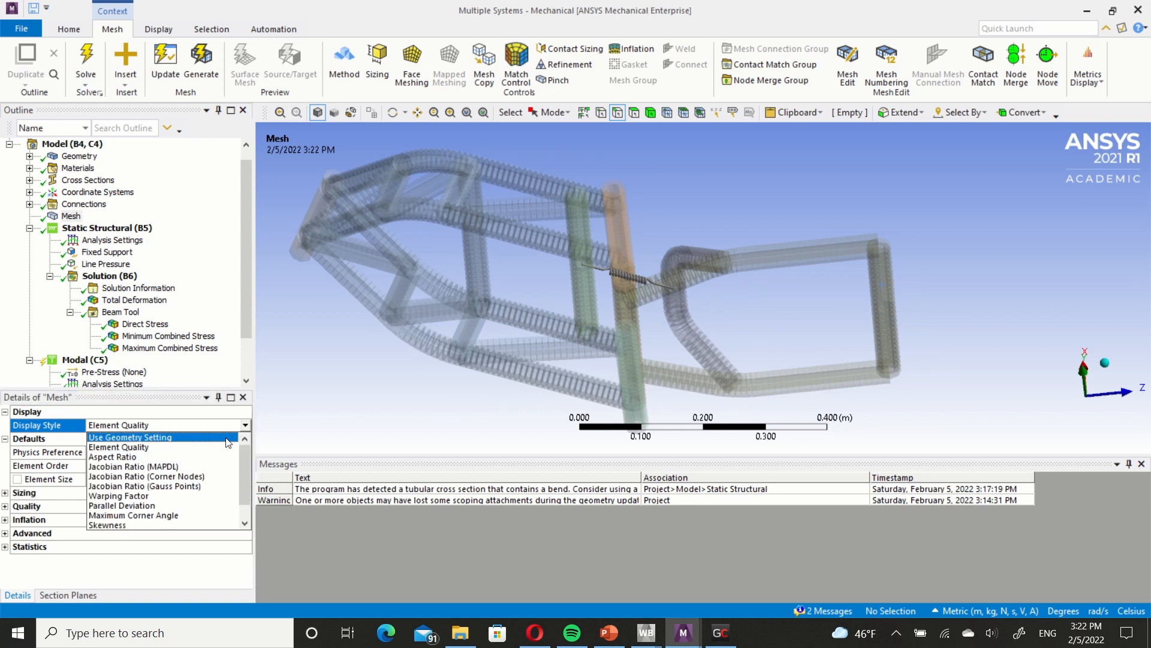
left_click(228, 442)
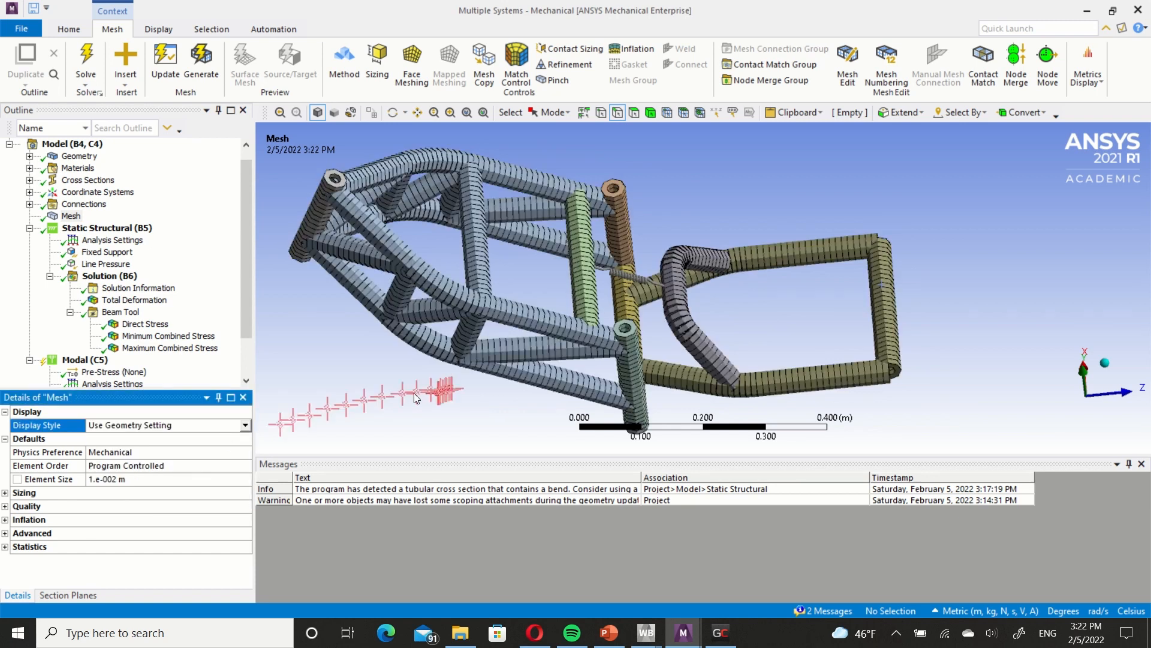
Switch to the A : Static Structural - LC 1 Mechanical window and display the solid frame's mesh.
mouse_move(672, 643)
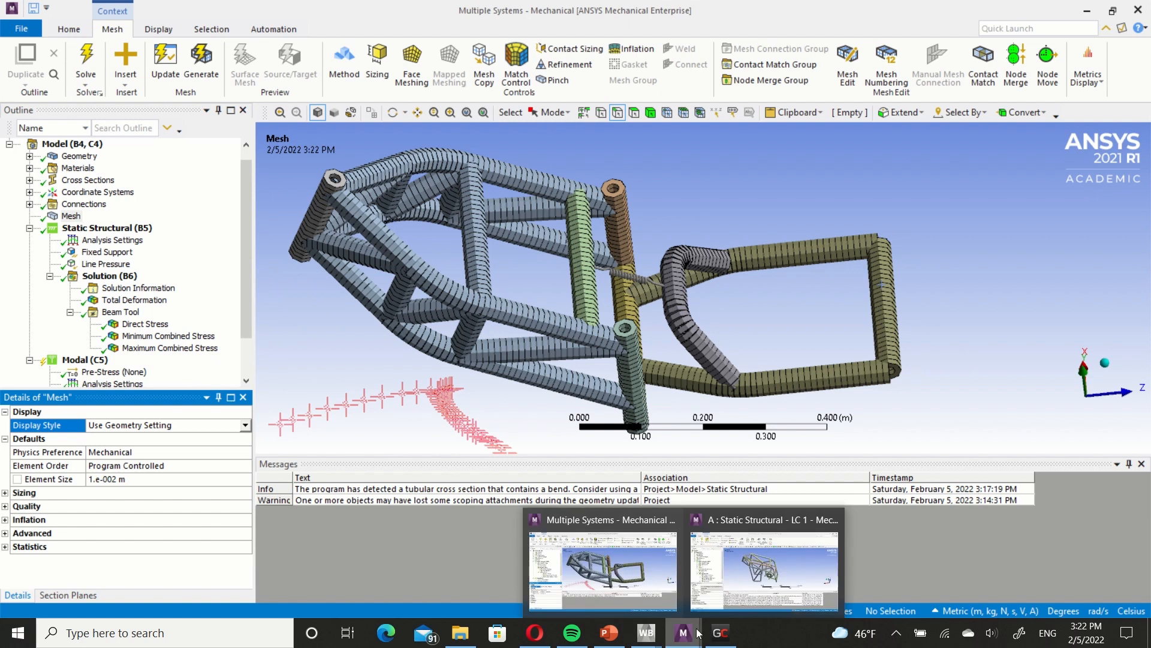
left_click(746, 591)
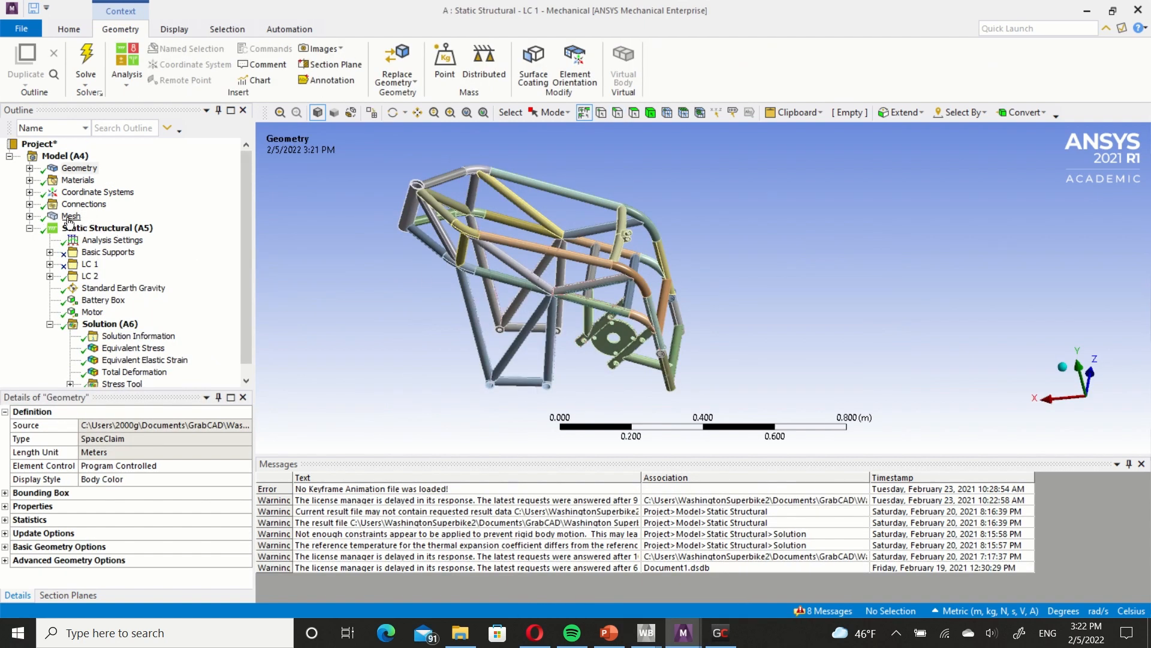
left_click(69, 217)
middle_click_drag(580, 262, 554, 262)
scroll(556, 257, "up", 6)
Examine the solid frame's mesh up close around the tube bends, tube junctions and round mounting plate.
middle_click_drag(504, 231, 648, 284, "ctrl")
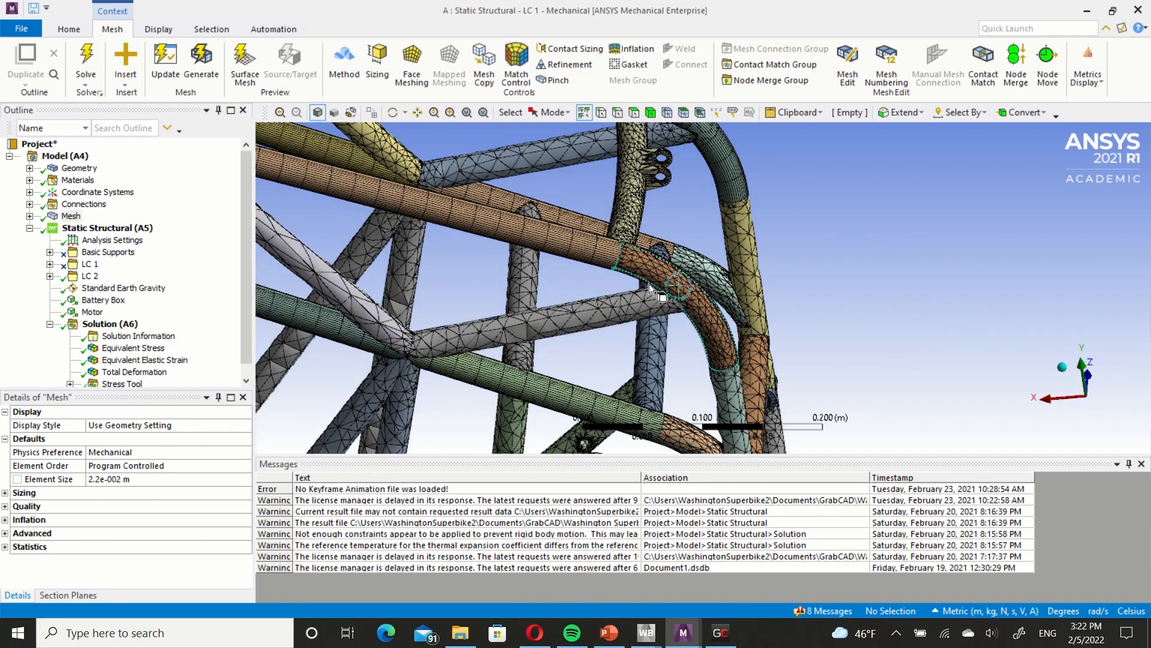
scroll(649, 283, "up", 1)
middle_click_drag(533, 255, 699, 295, "ctrl")
middle_click_drag(470, 265, 701, 288, "ctrl")
middle_click_drag(516, 243, 526, 312, "ctrl")
middle_click_drag(609, 228, 559, 319, "ctrl")
middle_click_drag(500, 244, 497, 247)
middle_click_drag(597, 291, 457, 219, "ctrl")
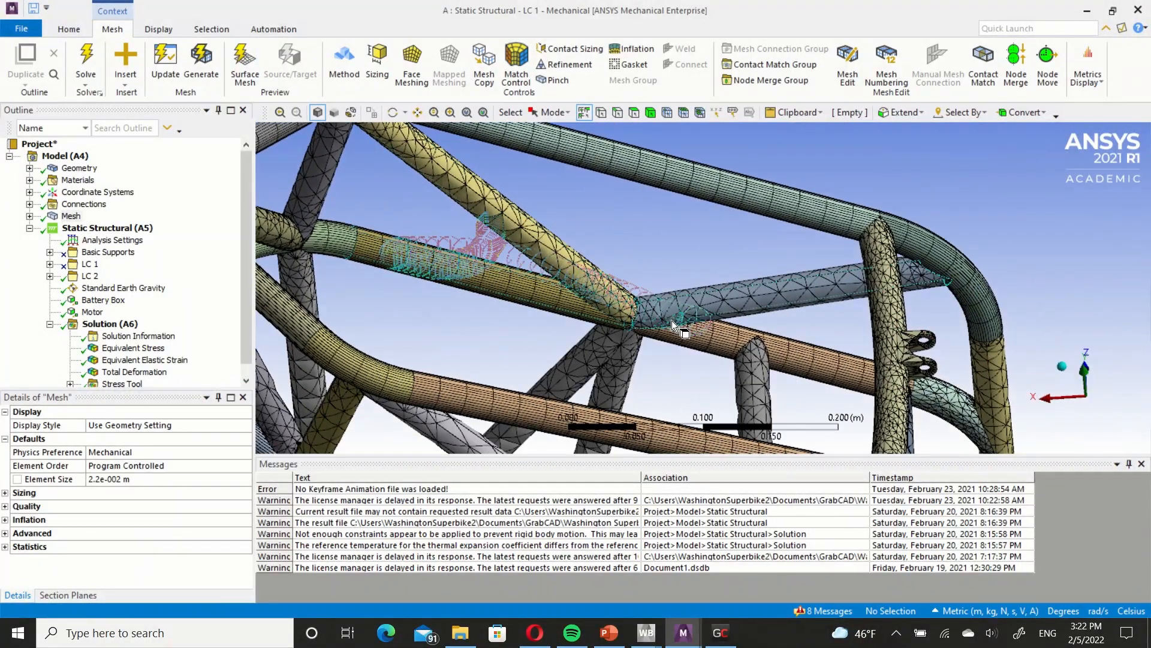
scroll(672, 320, "down", 5)
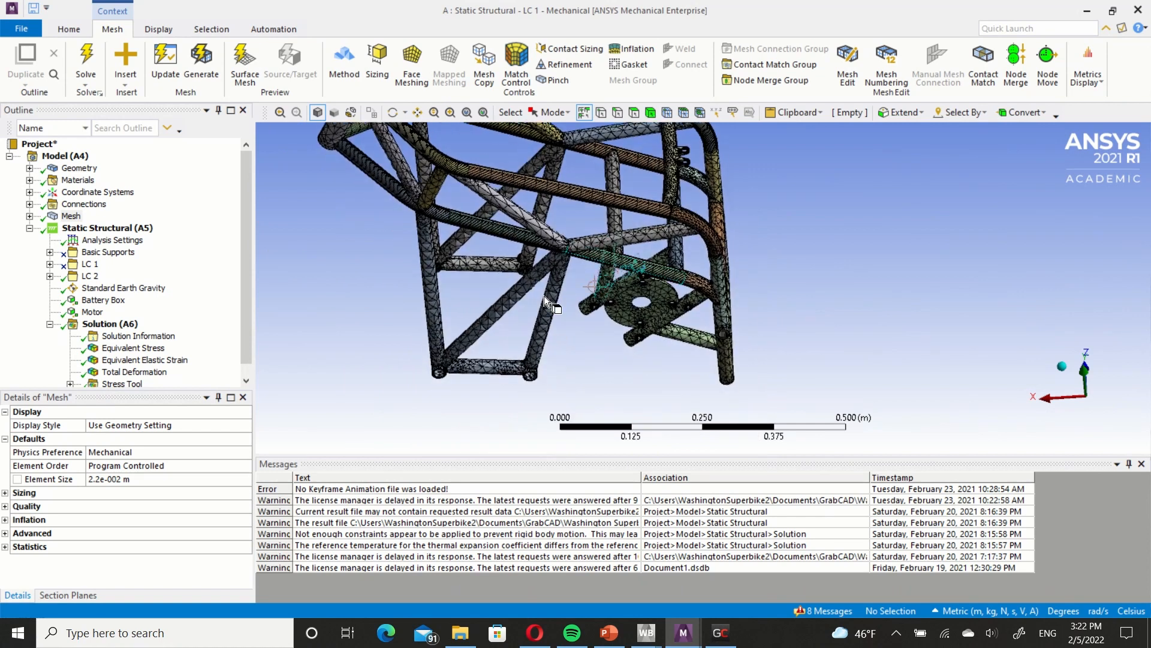
scroll(544, 296, "up", 8)
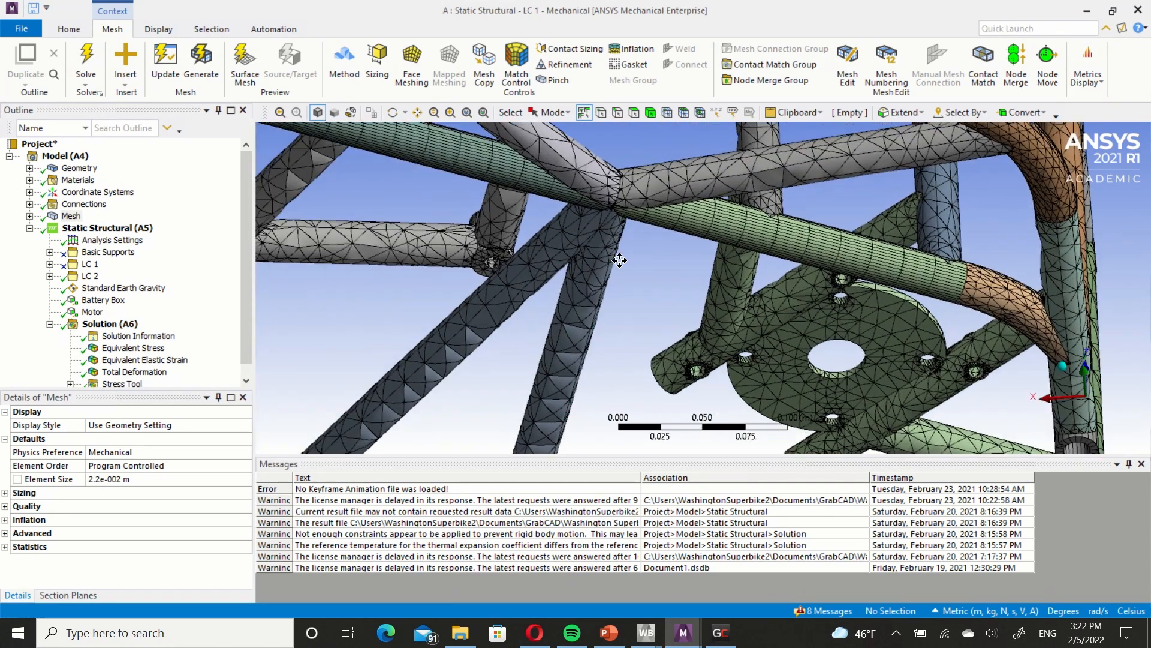
middle_click_drag(619, 261, 666, 263, "ctrl")
middle_click_drag(587, 275, 566, 257)
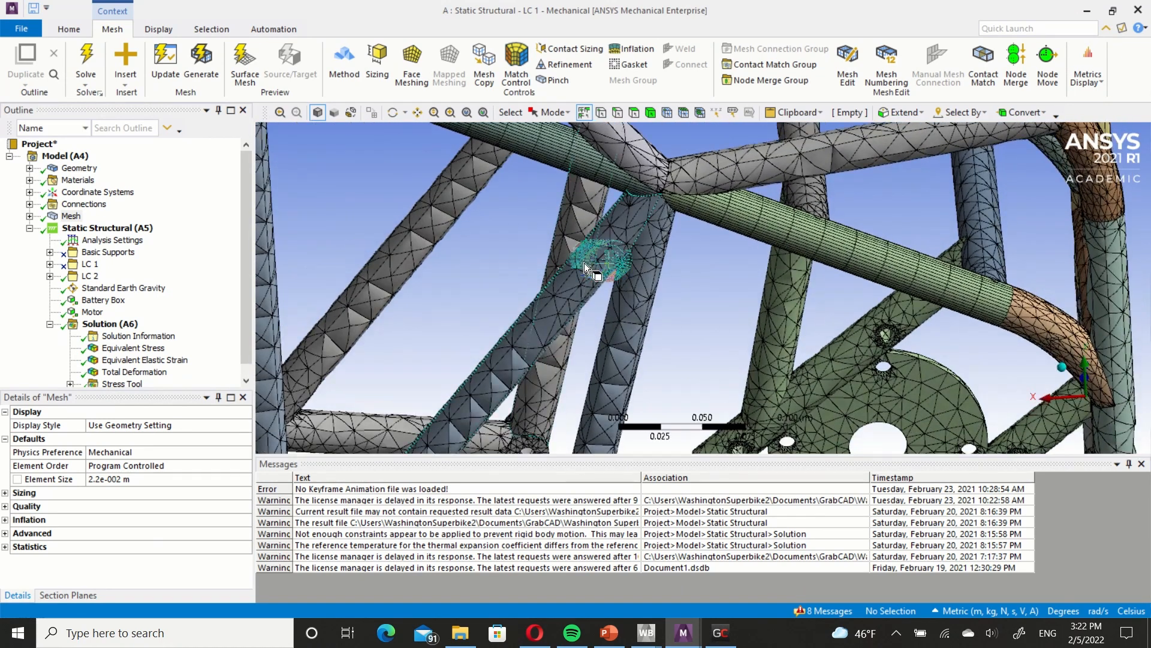
Set the solid frame mesh's display style to Element Quality and view the coloring over the whole frame.
left_click(246, 426)
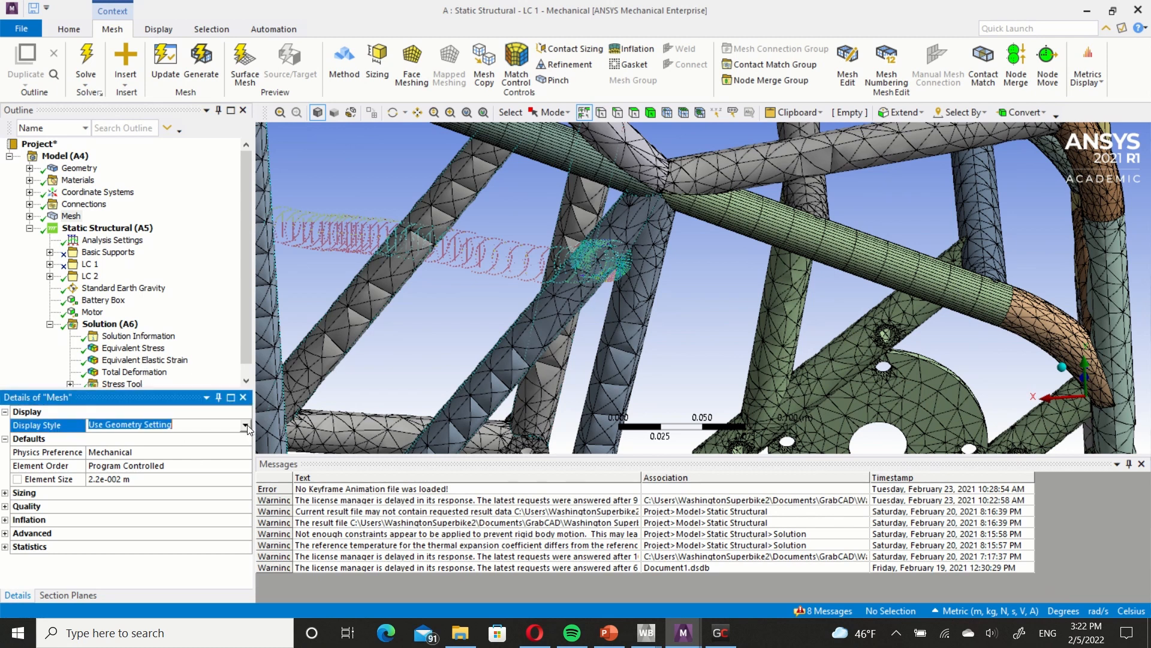
left_click(246, 425)
left_click(204, 438)
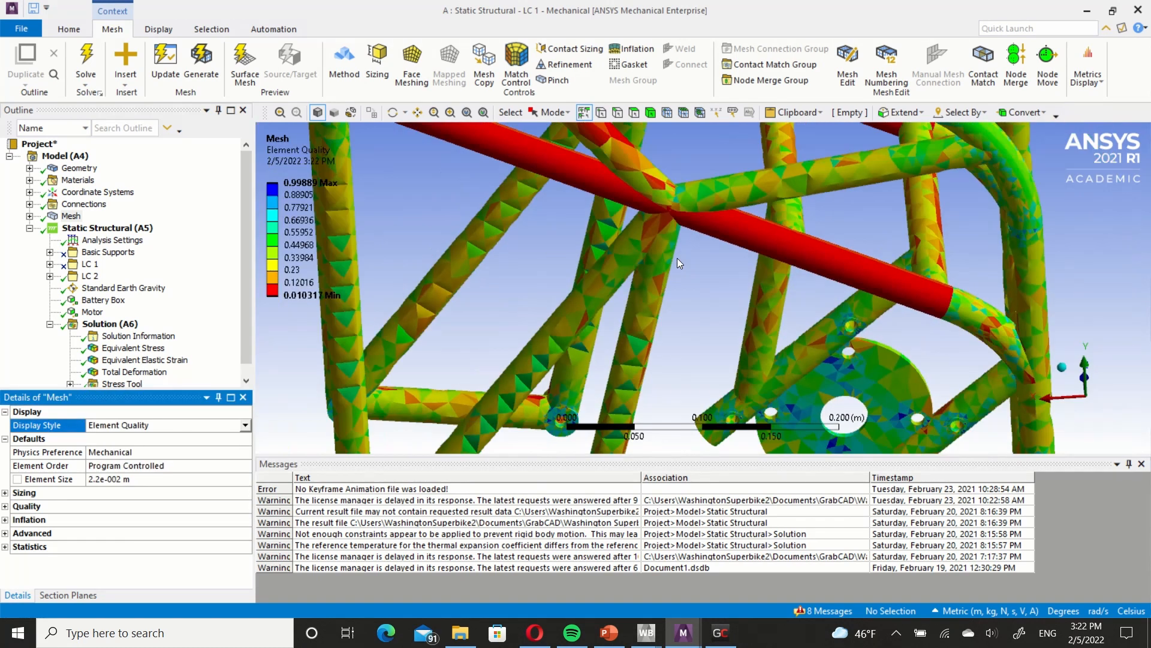
scroll(678, 258, "down", 5)
middle_click_drag(678, 257, 673, 283)
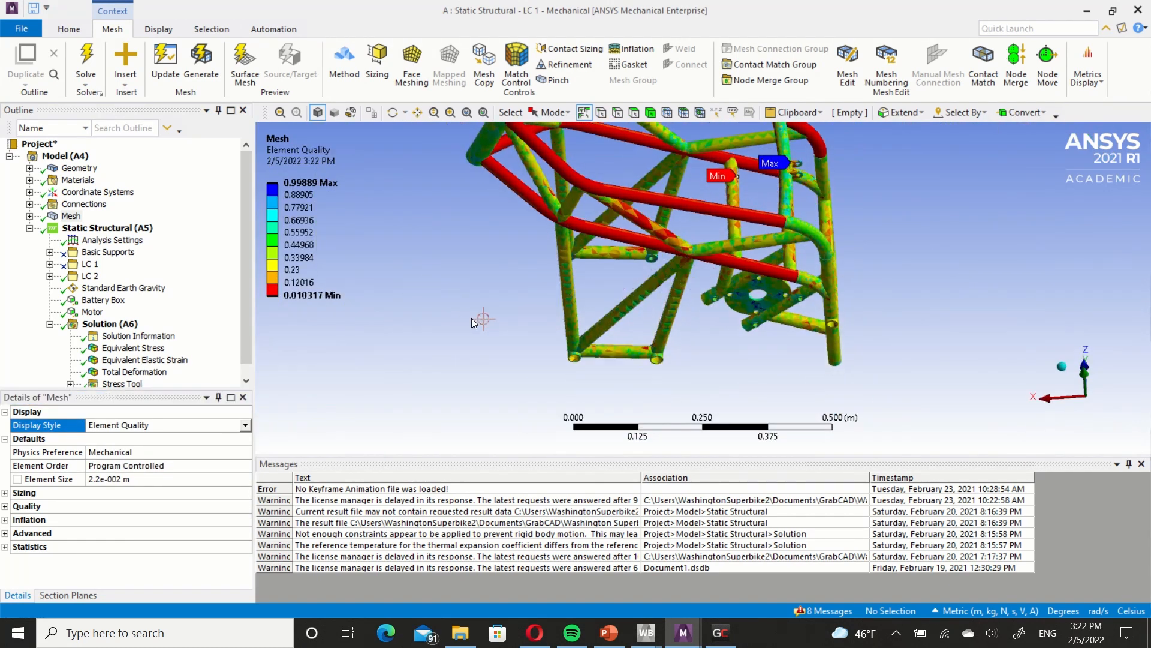
middle_click_drag(689, 322, 613, 326, "ctrl")
middle_click_drag(691, 229, 660, 256, "ctrl")
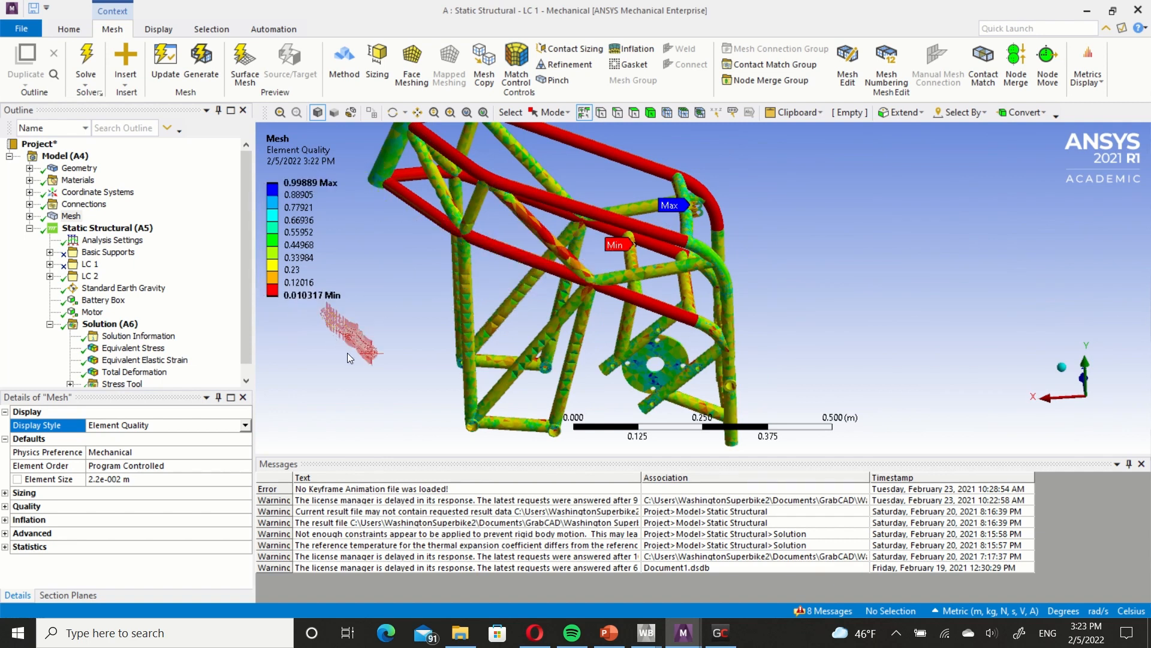
Examine the element quality of the solid frame's long upper tubes, tube junctions and round mounting plate up close.
middle_click_drag(660, 279, 588, 265)
middle_click_drag(678, 261, 675, 319, "ctrl")
scroll(633, 274, "up", 5)
mouse_move(574, 254)
middle_mouse_down("ctrl")
mouse_move(722, 293)
mouse_move(714, 254)
mouse_move(675, 235)
mouse_move(679, 224)
middle_mouse_up("ctrl")
scroll(714, 254, "down", 4)
scroll(591, 296, "down", 1)
mouse_move(319, 292)
left_mouse_down()
mouse_move(617, 255)
mouse_move(327, 297)
left_mouse_up()
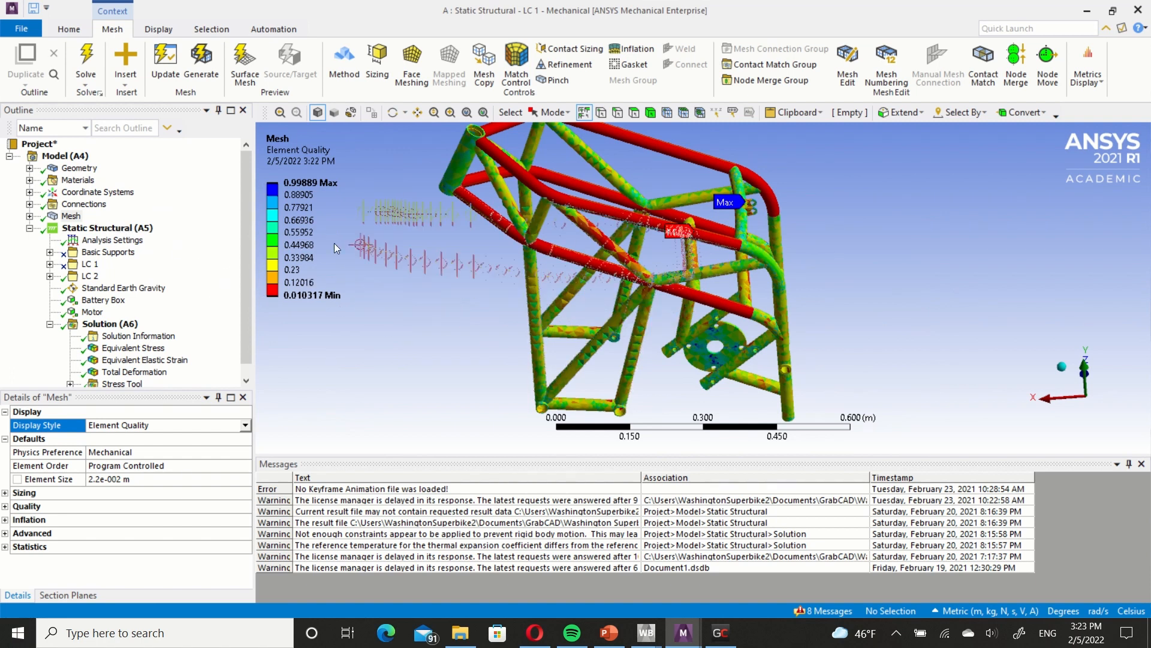
scroll(612, 287, "up", 3)
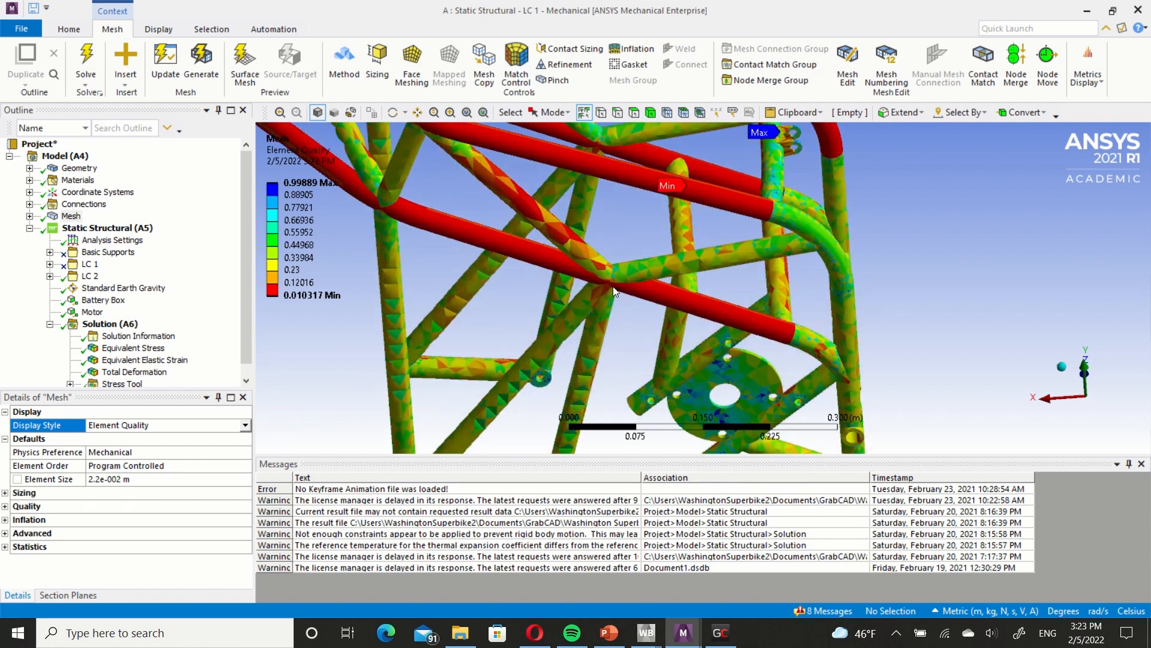
scroll(613, 286, "up", 2)
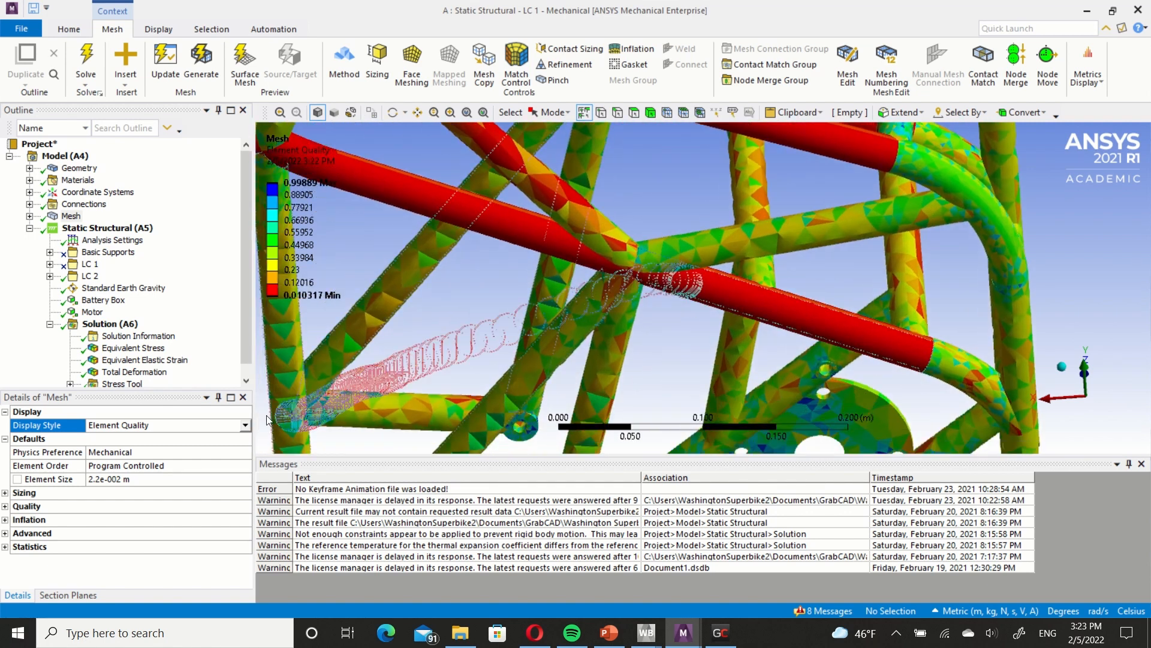
Restore the Use Geometry Setting display style and inspect the solid mesh at the mounting plate, lower tubes and overall frame.
left_click(245, 425)
left_click(229, 436)
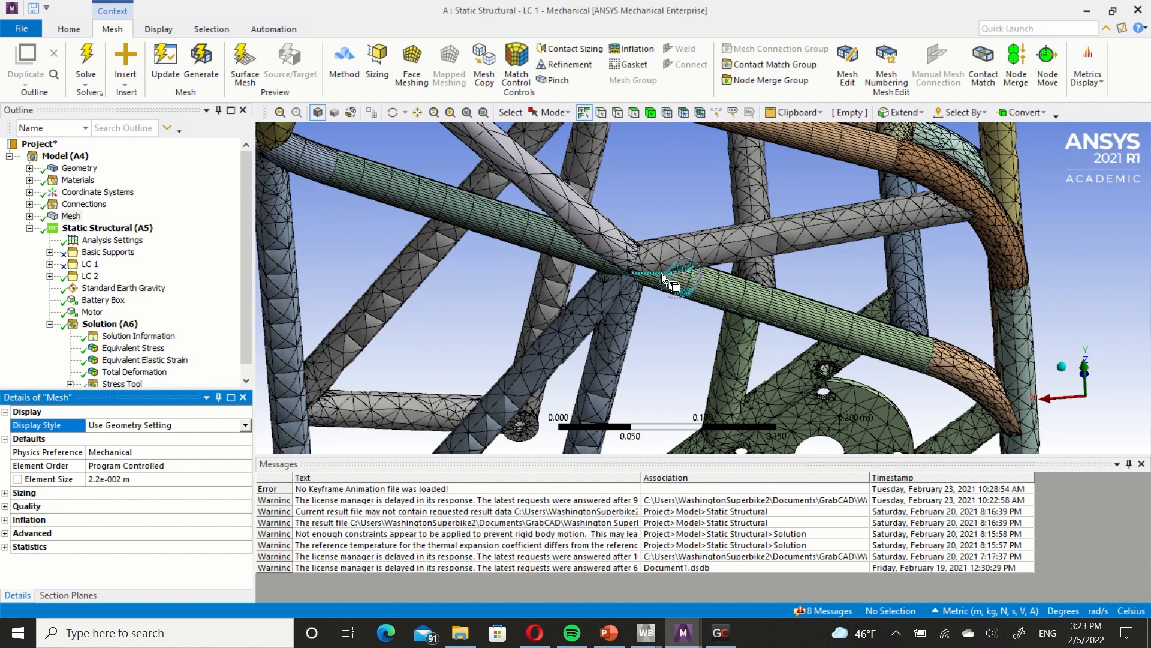
scroll(661, 274, "down", 5)
middle_click_drag(661, 273, 575, 249, "ctrl")
middle_click_drag(570, 246, 547, 262)
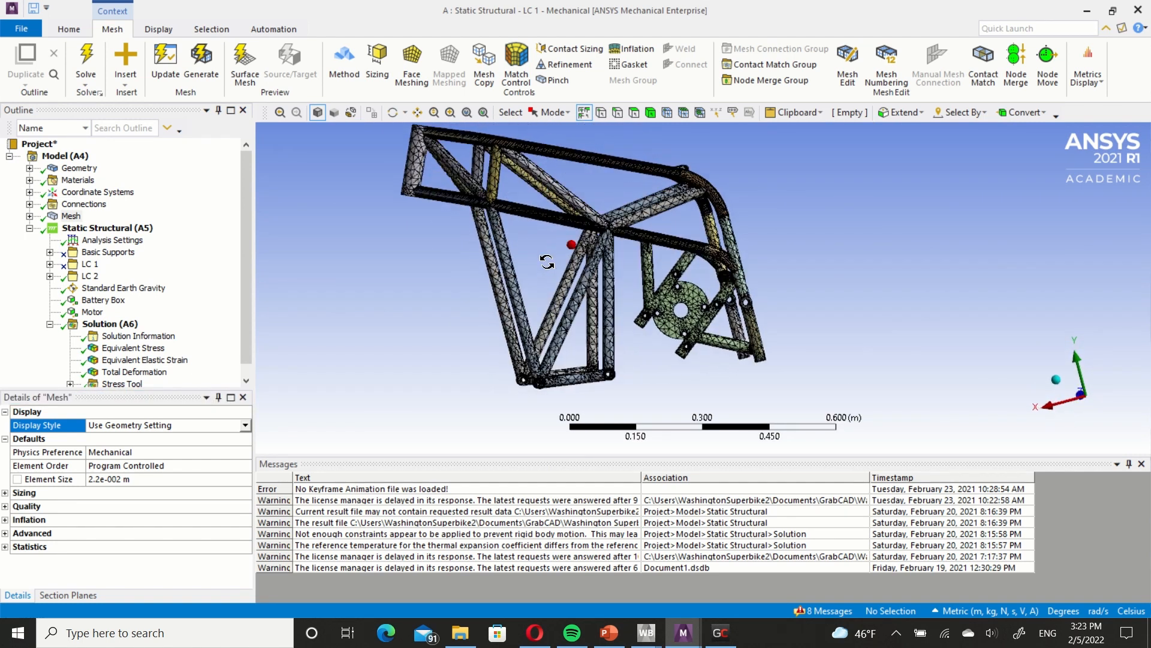
scroll(736, 317, "up", 5)
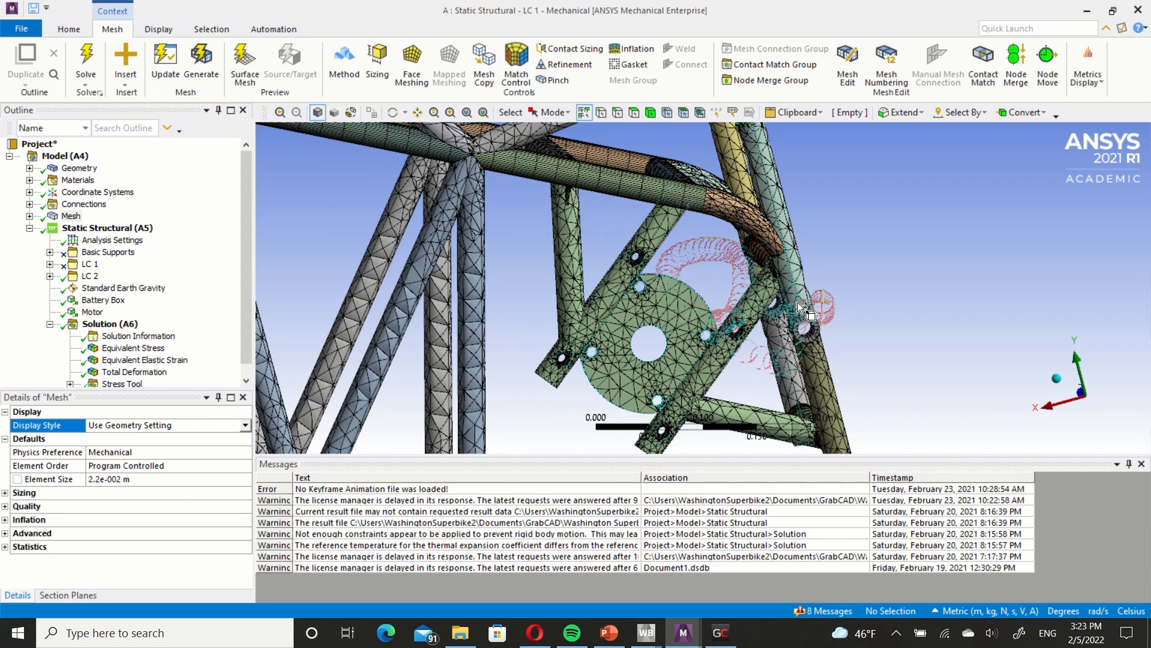
scroll(759, 338, "down", 3)
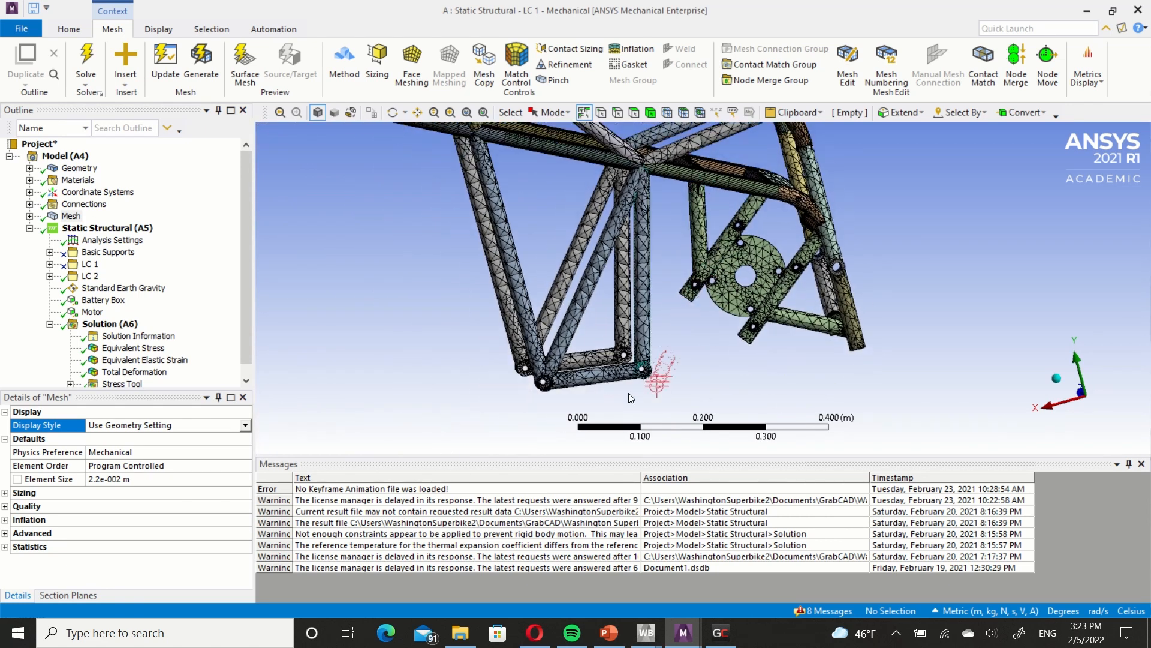
middle_click_drag(635, 282, 633, 360, "ctrl")
middle_click_drag(607, 218, 609, 260)
scroll(639, 268, "down", 2)
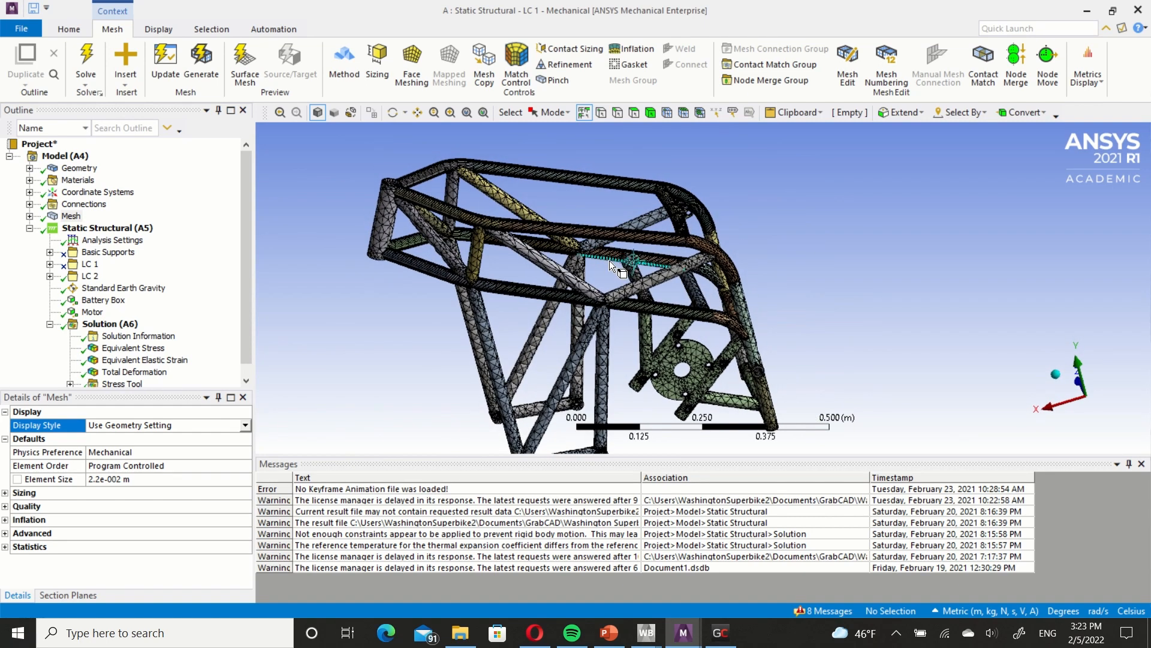
Switch to the Multiple Systems Mechanical window and view the frame and swingarm beam mesh for comparison.
mouse_move(684, 633)
left_click(658, 592)
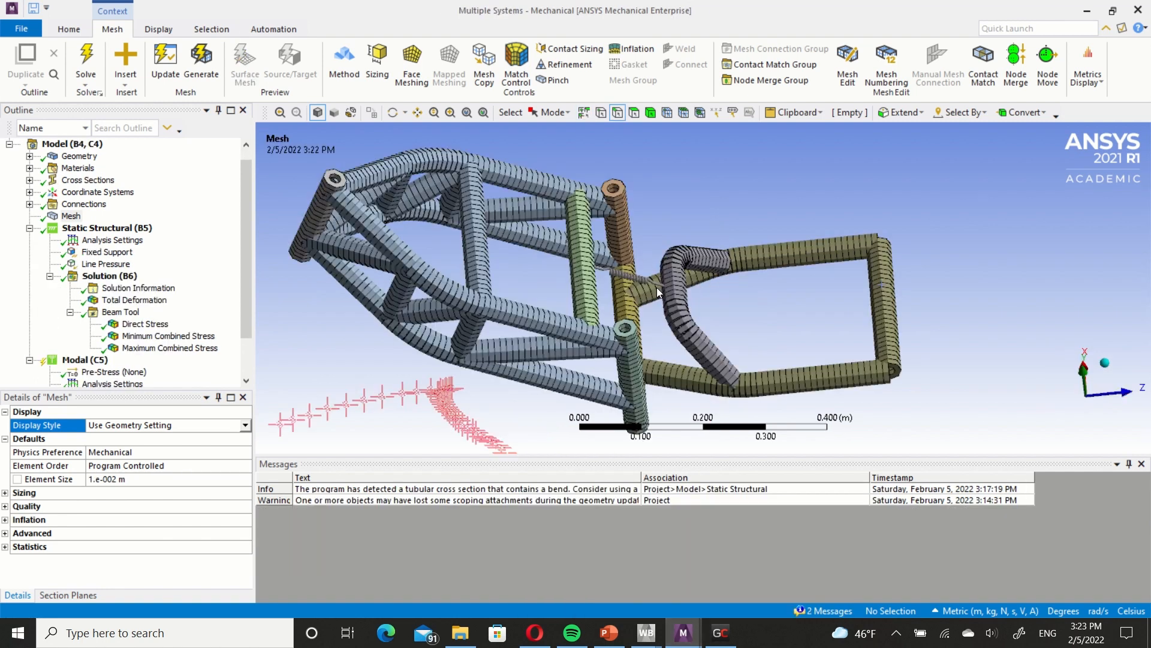
middle_click_drag(649, 351, 595, 310)
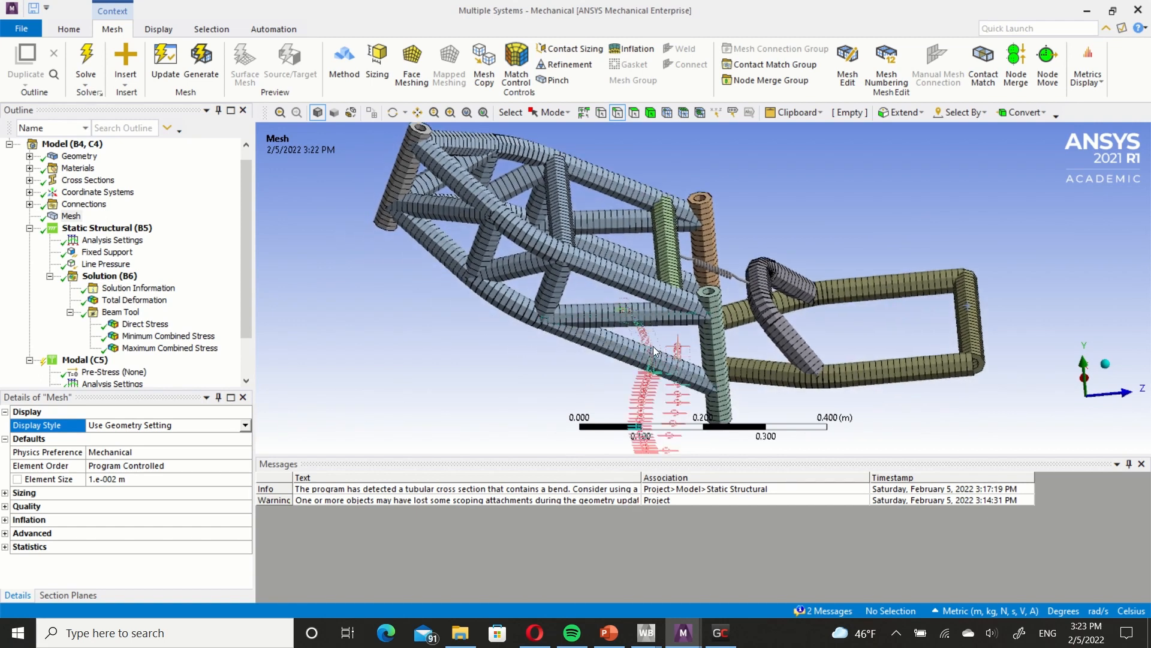
Switch to the A : Static Structural - LC 1 Mechanical window and inspect the solid mesh around the round mounting plate.
left_click(700, 633)
left_click(727, 528)
scroll(696, 322, "up", 10)
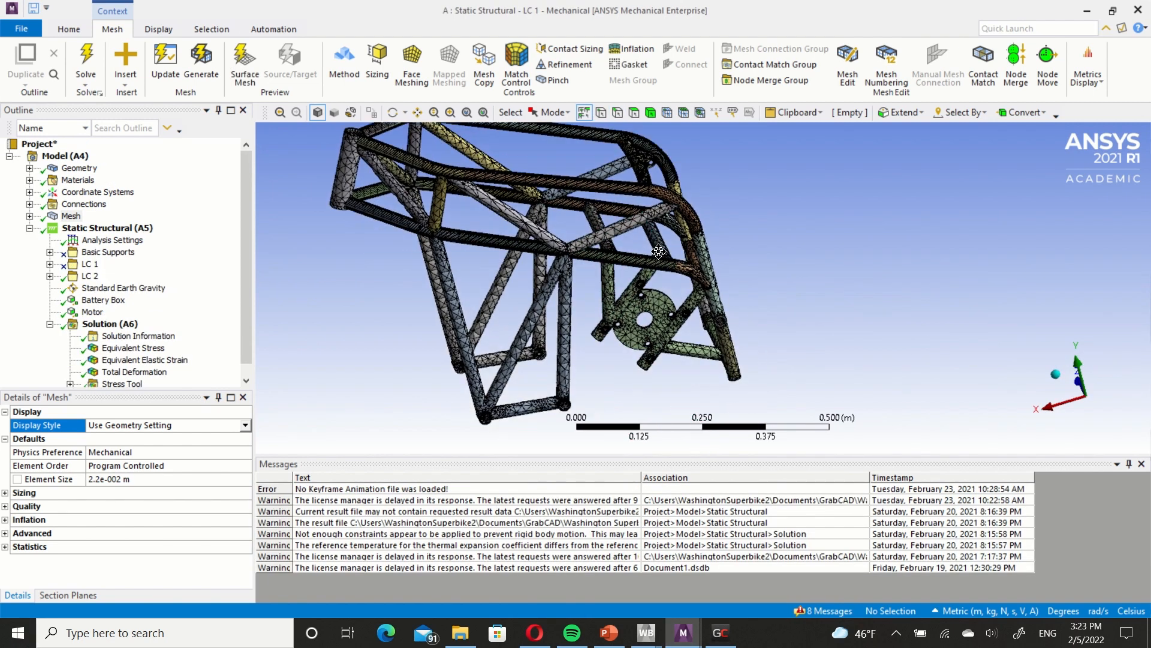
scroll(661, 304, "down", 8)
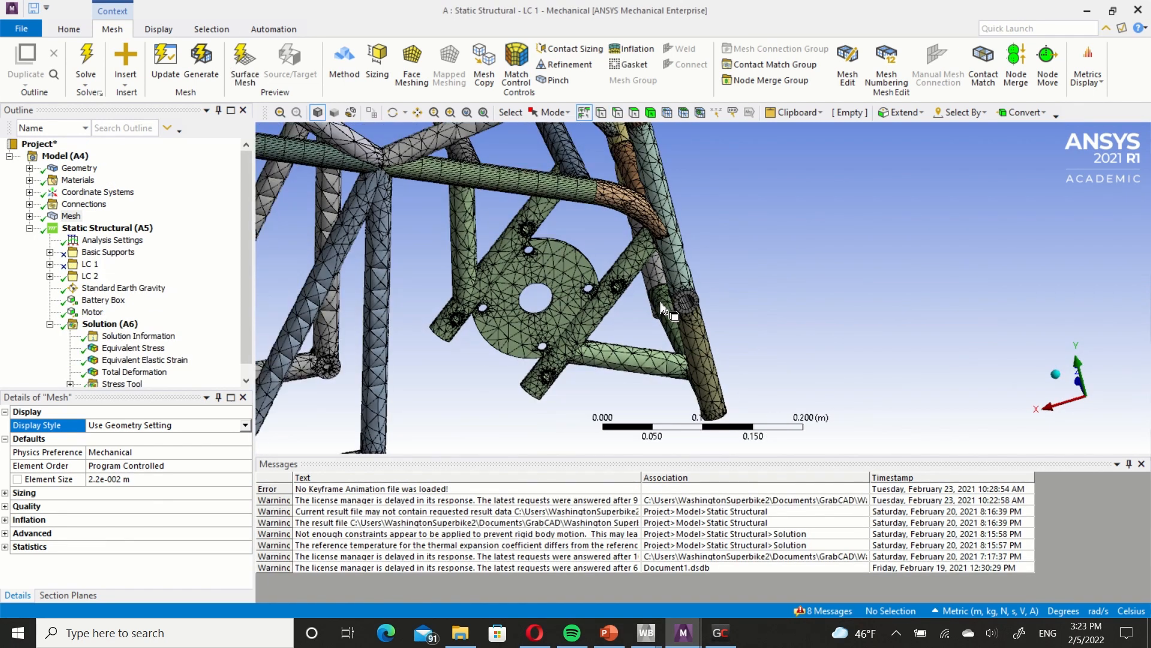
mouse_move(601, 291)
middle_mouse_down("ctrl")
mouse_move(657, 331)
mouse_move(647, 299)
mouse_move(607, 313)
mouse_move(591, 289)
middle_mouse_up("ctrl")
Return to the Multiple Systems Mechanical window and view the complete beam mesh of the frame and swingarm from another angle.
left_click(684, 633)
left_click(629, 577)
scroll(606, 307, "down", 2)
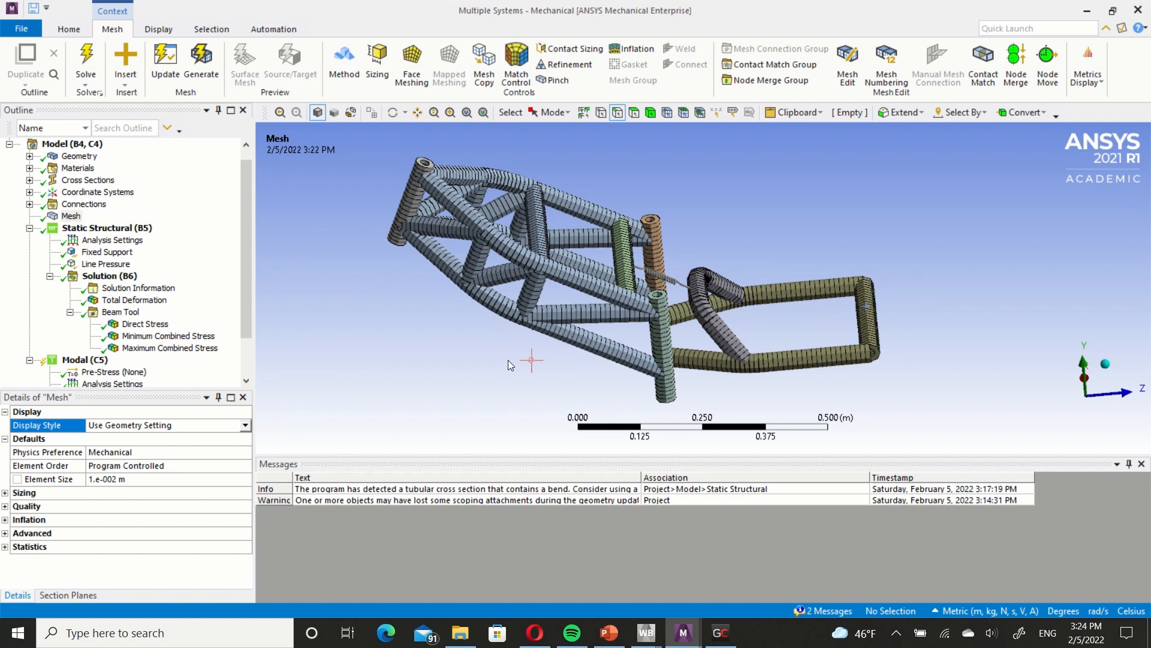
middle_click_drag(538, 343, 581, 289)
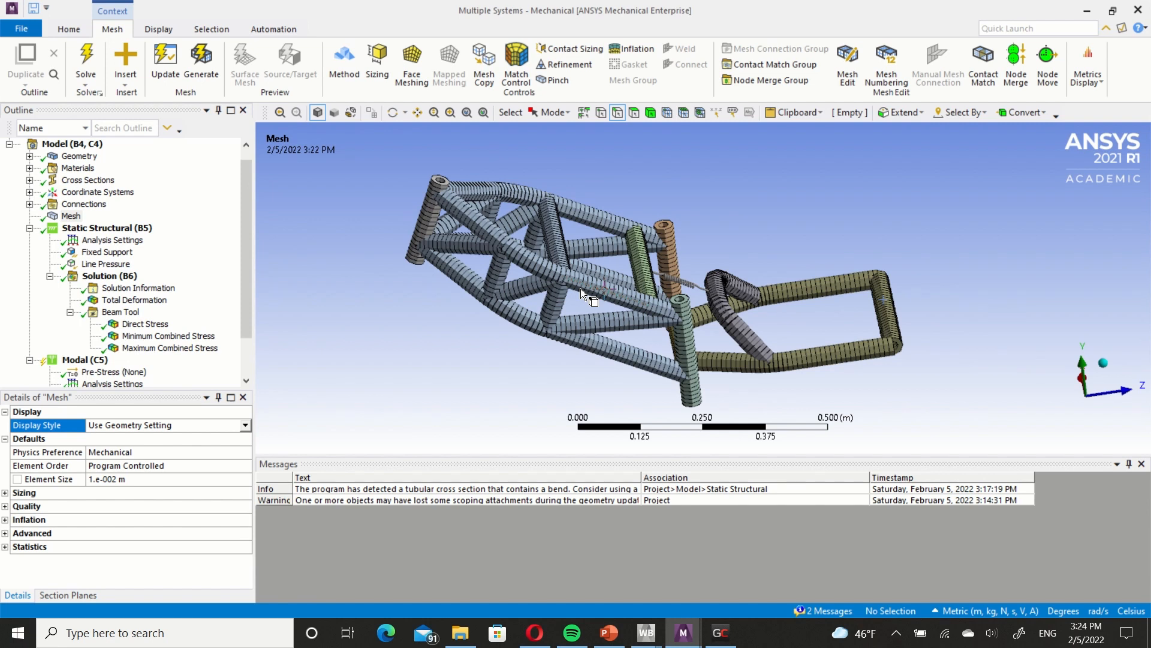
middle_click_drag(581, 289, 558, 279, "ctrl")
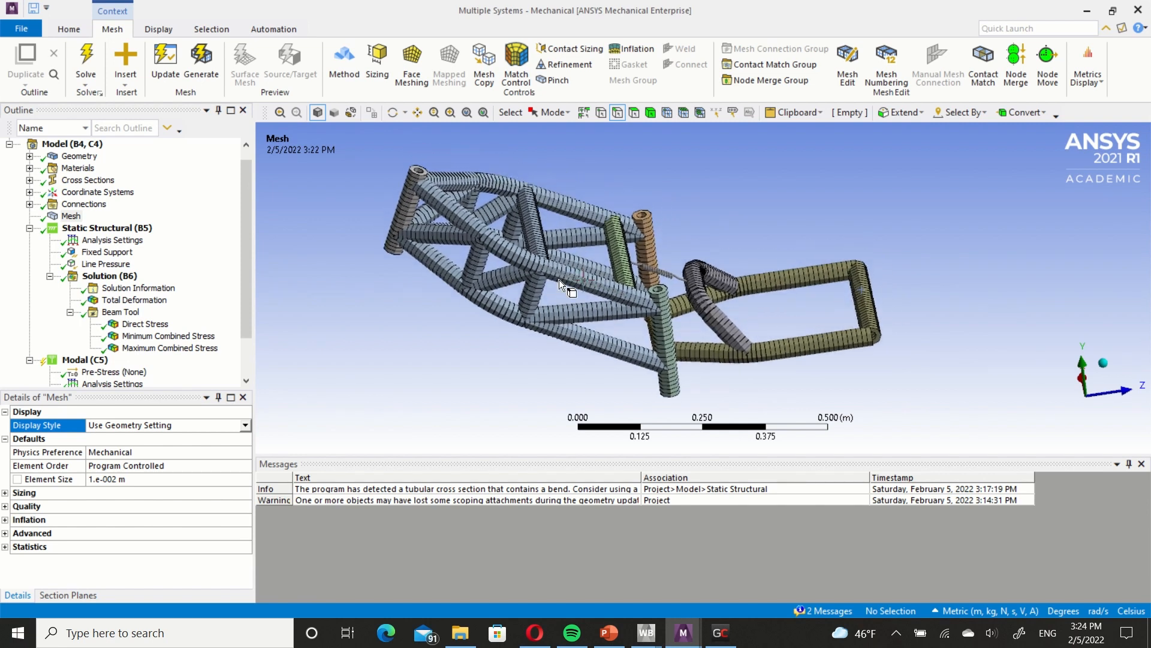